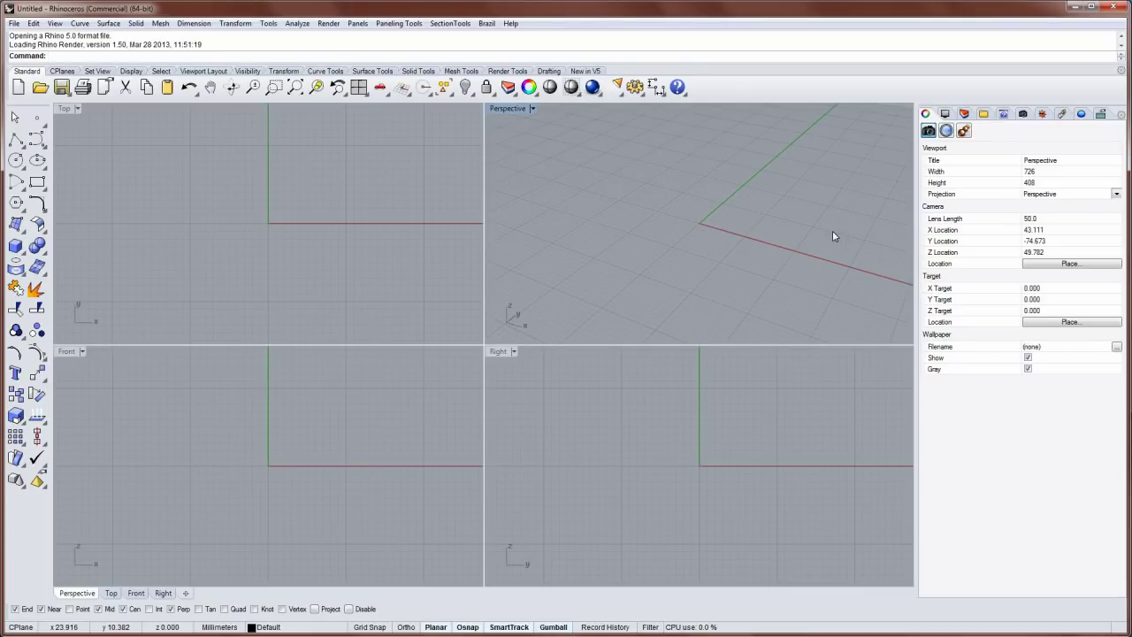
Step: Launch Grasshopper and collapse its editor window to the title bar
type("Grasshopper")
key("Return")
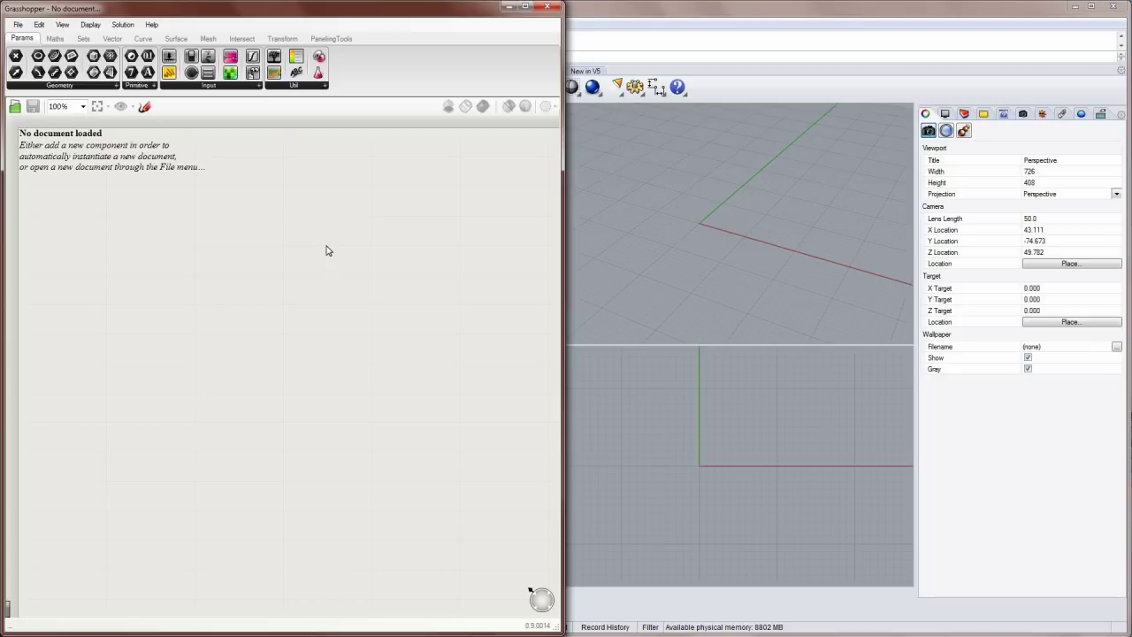
double_click(311, 14)
double_click(310, 13)
double_click(311, 13)
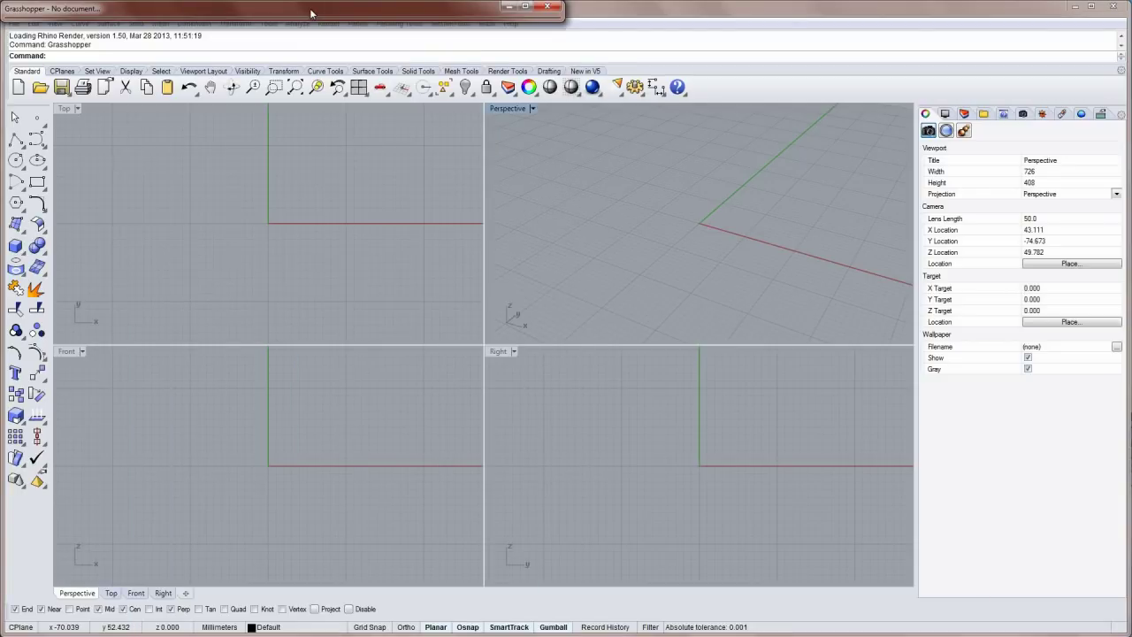
double_click(310, 13)
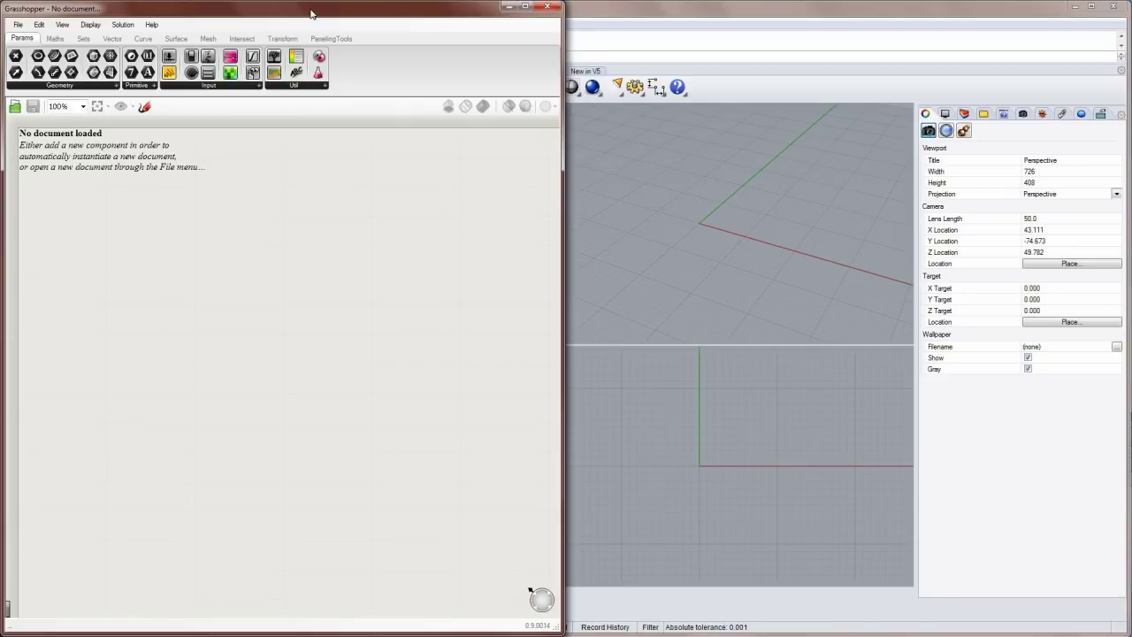
double_click(311, 13)
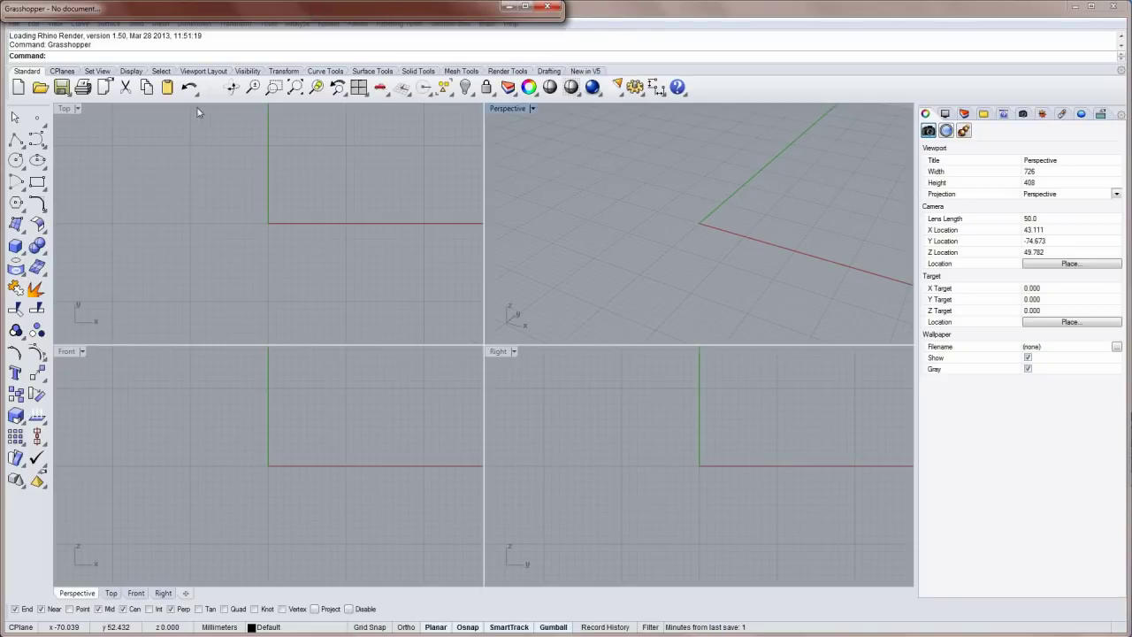
Step: Maximize the Top view and draw a rectangle centered on the origin, about 69 by 31 mm
left_click(64, 110)
double_click(64, 109)
right_click_drag(460, 270, 453, 336)
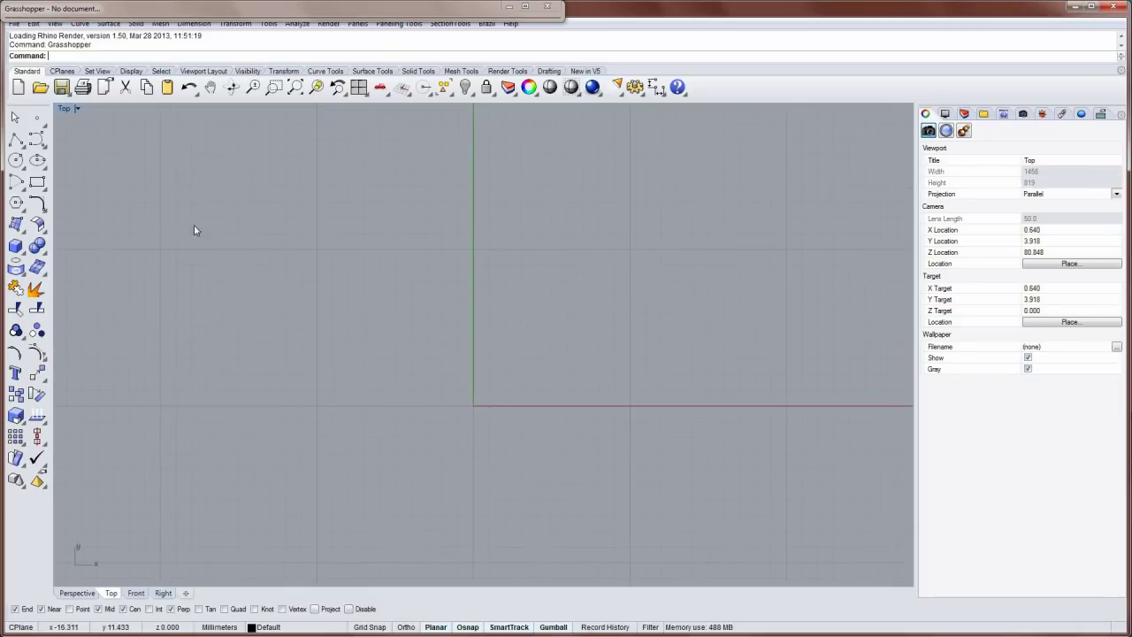
left_click(37, 181)
type("c")
key("Return")
type("0")
key("Return")
scroll(257, 211, "down", 5)
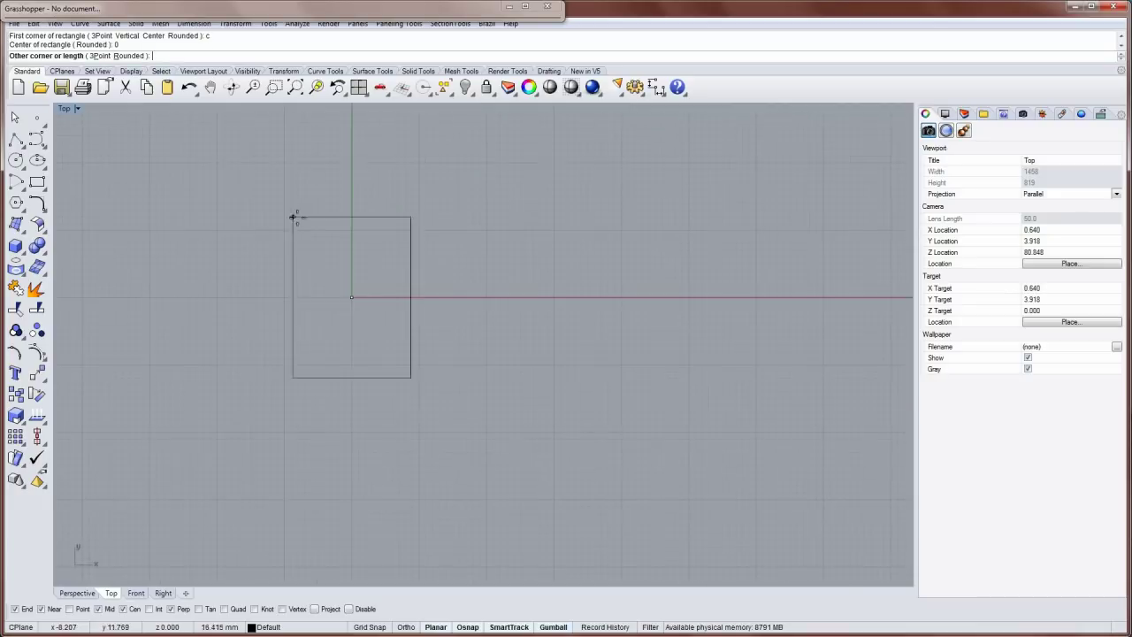
left_click(116, 189)
right_click_drag(203, 251, 326, 278)
scroll(399, 286, "up", 3)
scroll(363, 263, "down", 1)
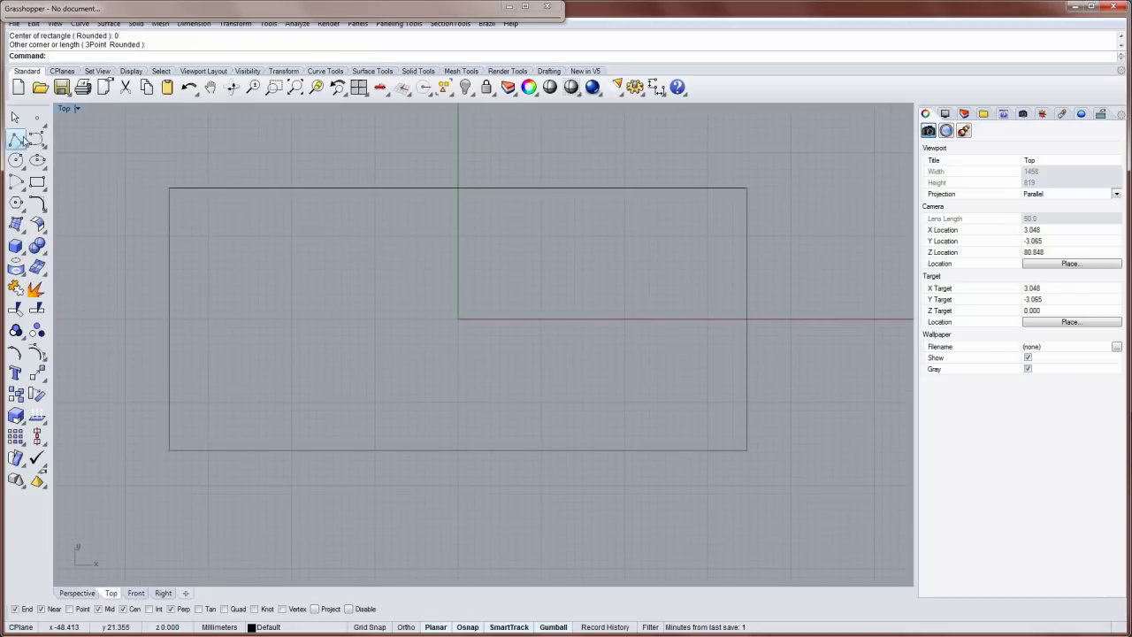
Step: Draw a tall narrow rectangle inside the large one, starting at its lower-left corner
left_click(37, 182)
left_click(169, 450)
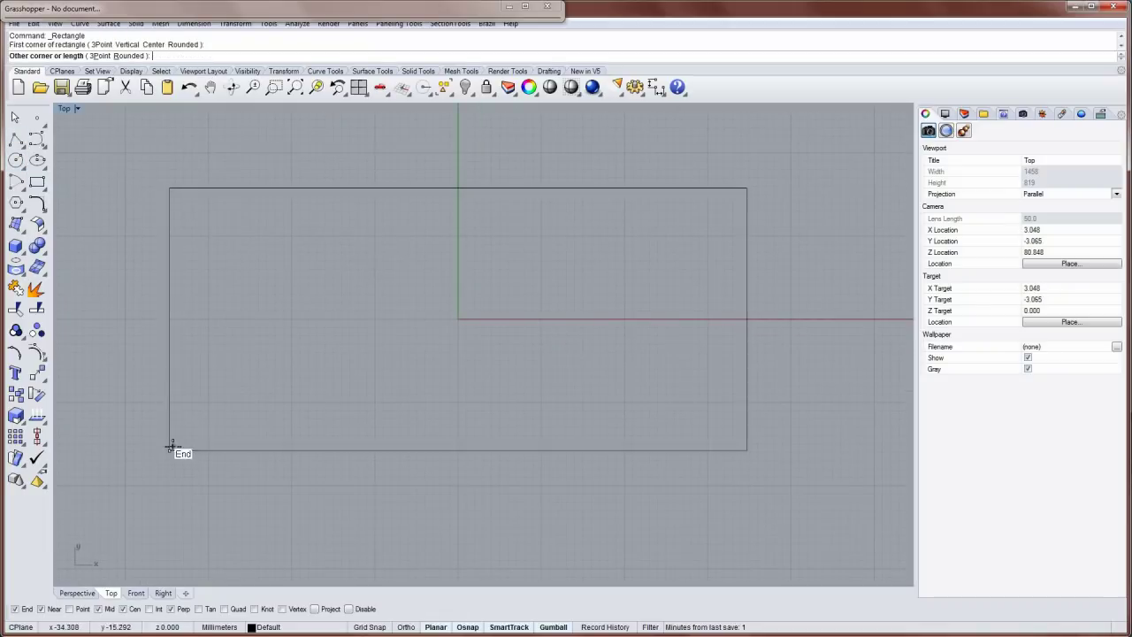
left_click(182, 295)
Step: Copy the narrow rectangle from its bottom midpoint to the midpoint of the large rectangle's bottom edge
left_click(182, 352)
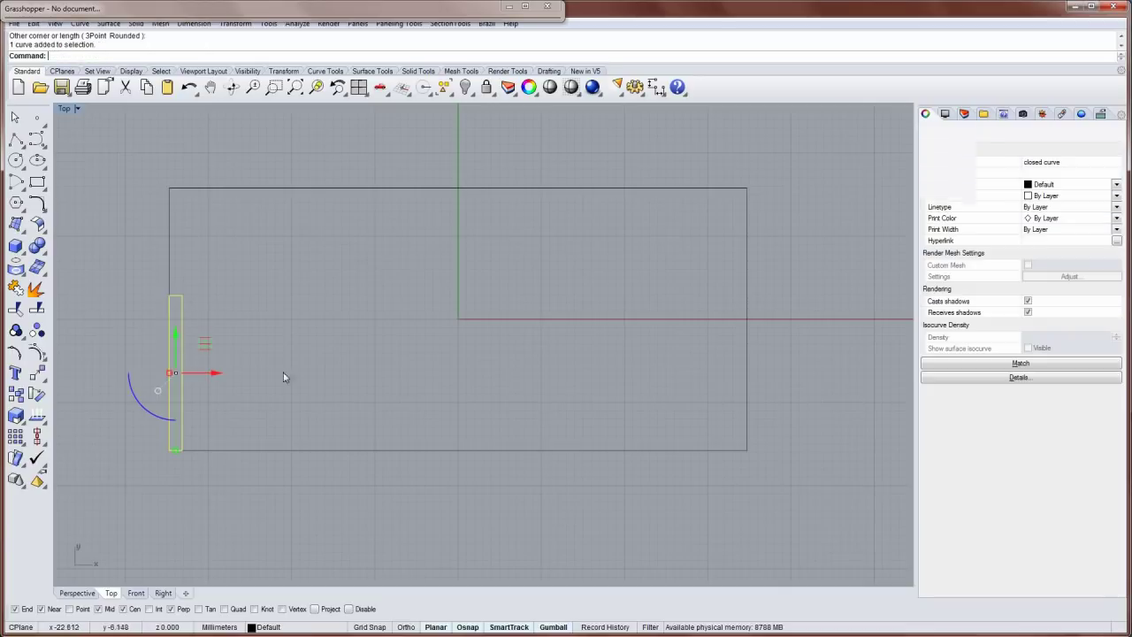
key("Return")
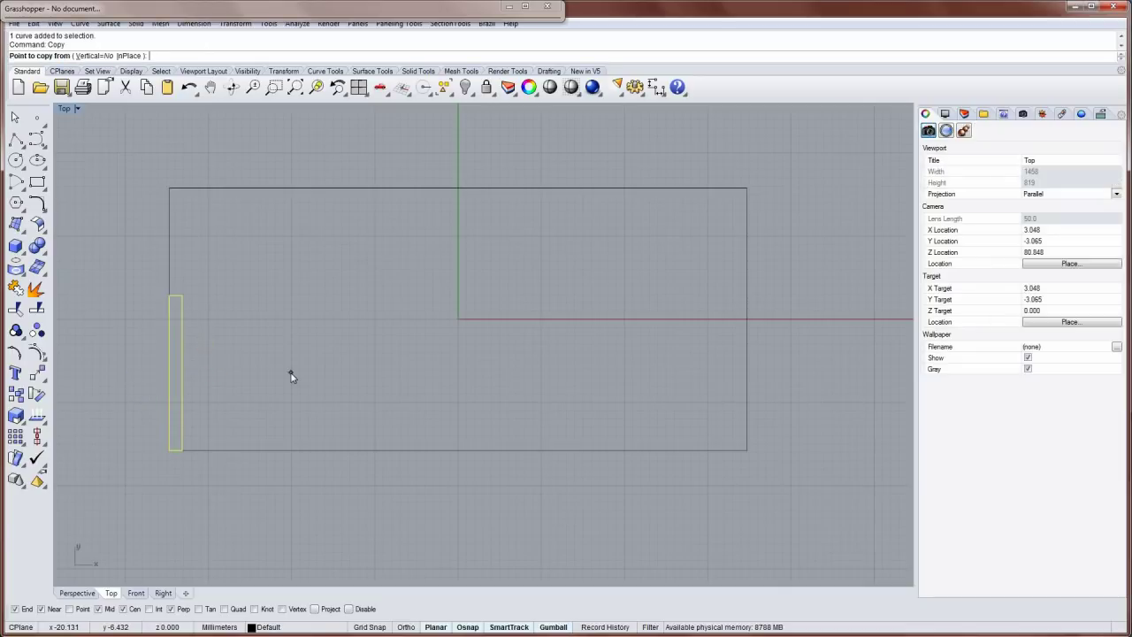
left_click(174, 453)
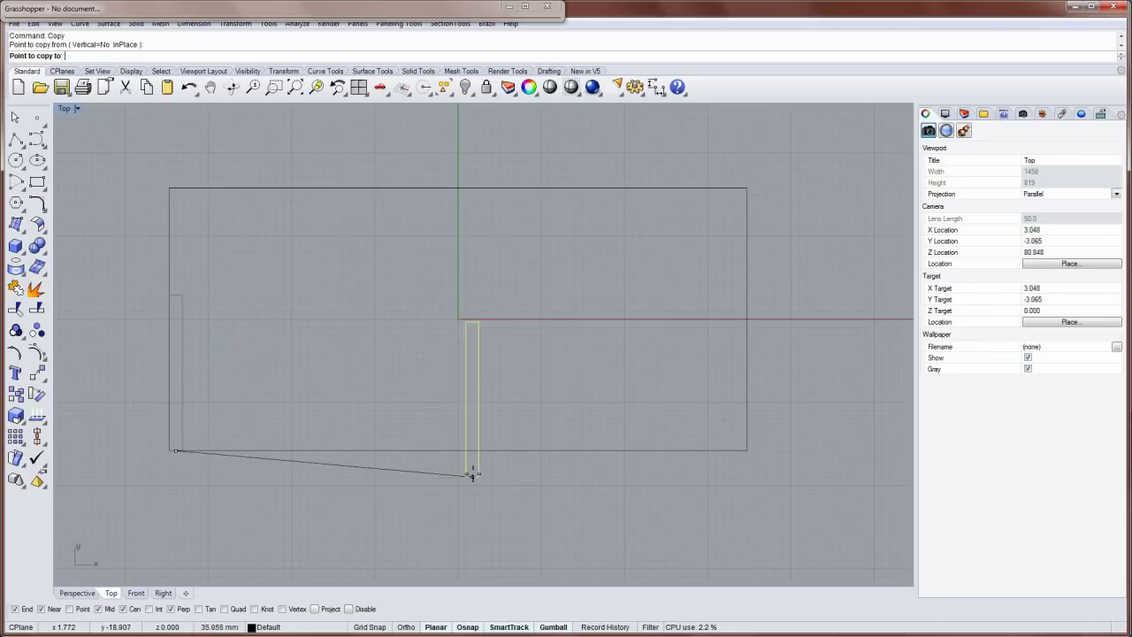
left_click(458, 450)
key("Return")
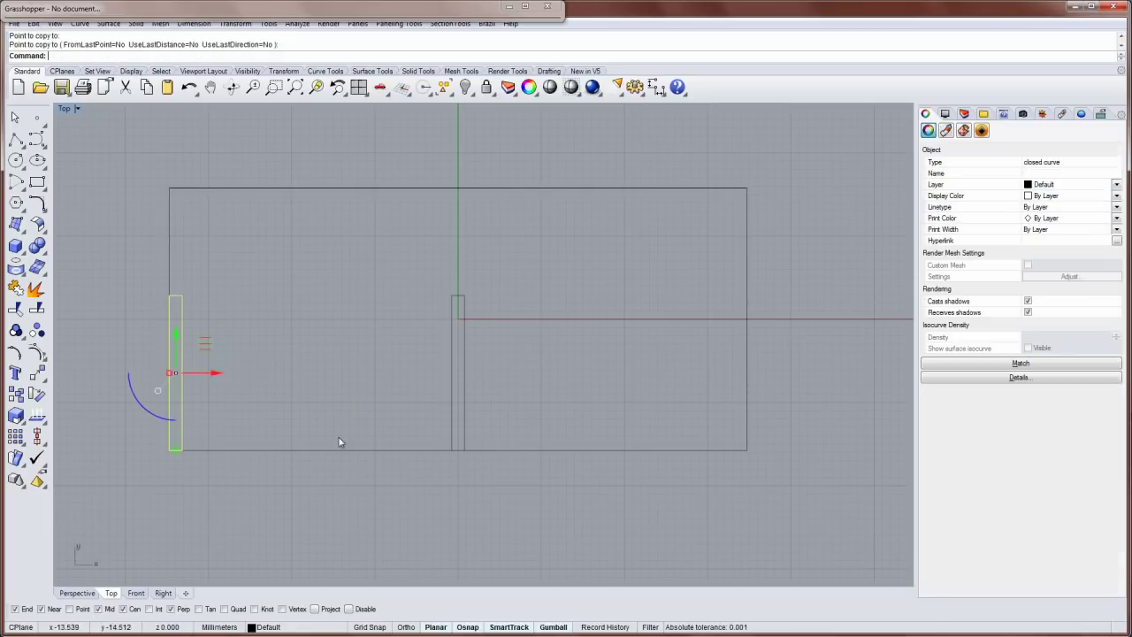
Step: Mirror the left narrow rectangle across the Y axis, keeping the original
type("mirror")
key("Return")
type("y")
key("Return")
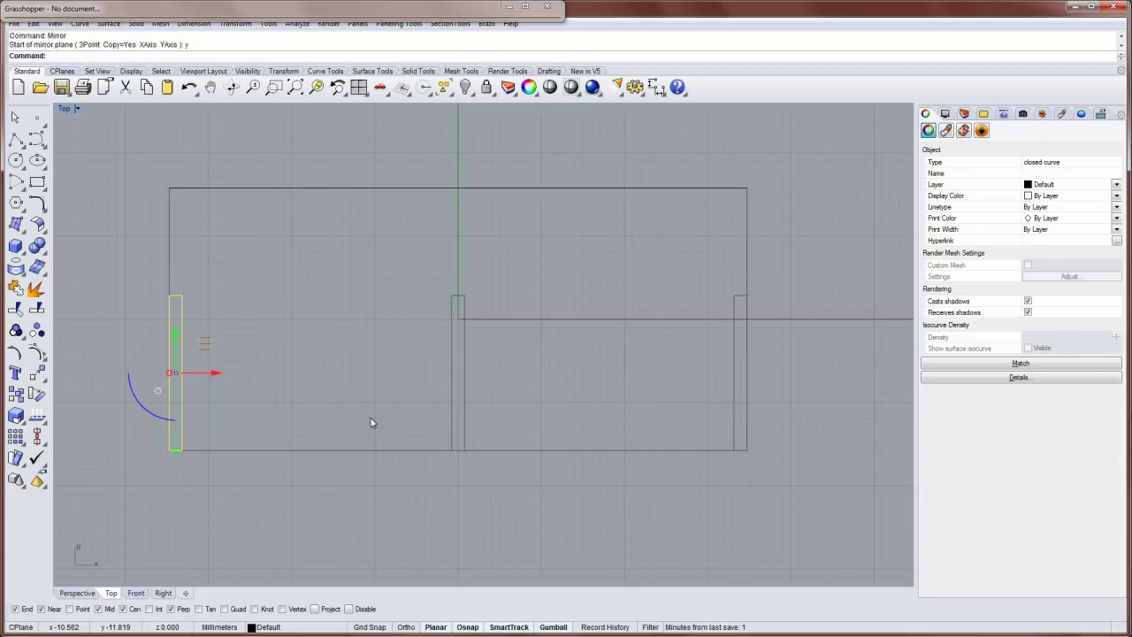
key("Escape")
Step: Draw a shorter narrow rectangle against the inner side of the left tall strip, starting at the strip's lower-right corner
left_click(37, 182)
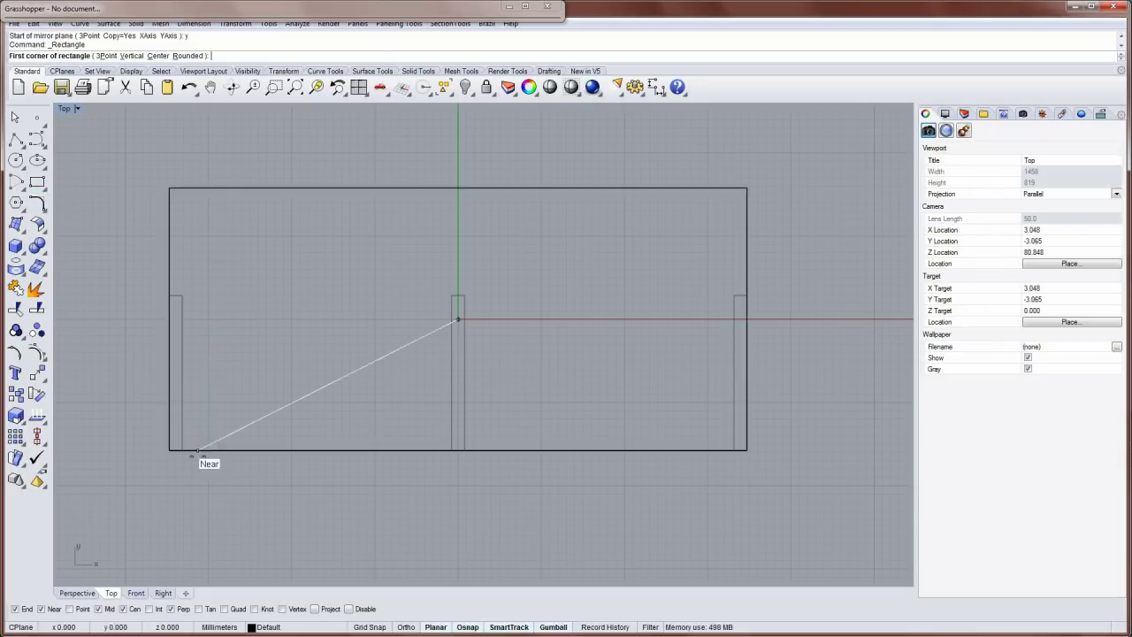
scroll(196, 460, "up", 2)
left_click(175, 440)
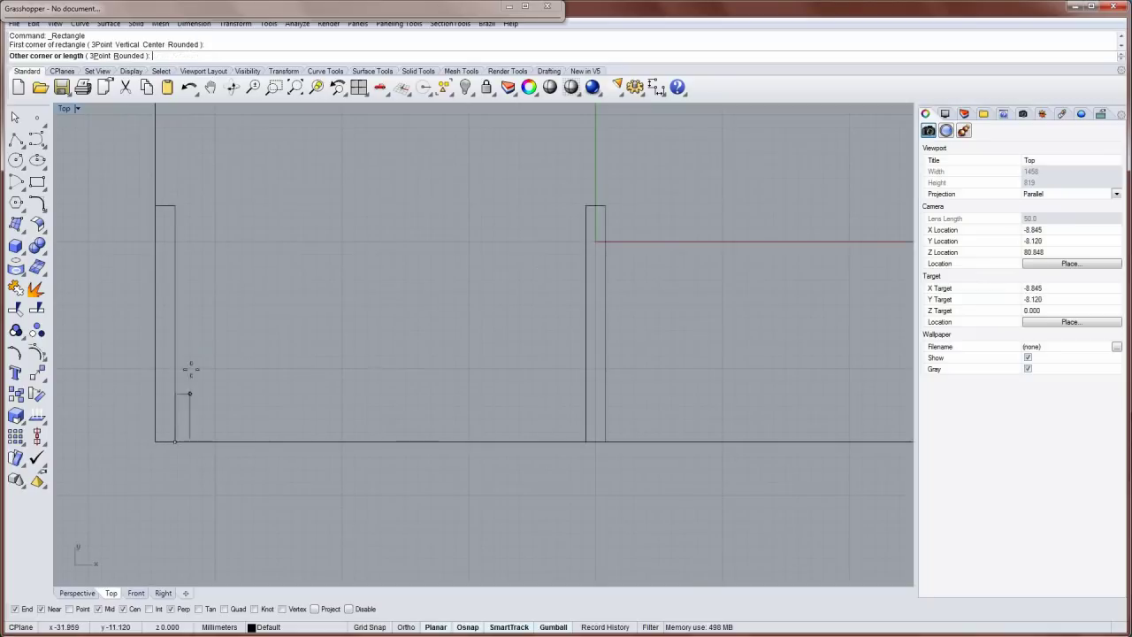
left_click(196, 305)
Step: Copy the short rectangle from its lower-right corner to the lower-left corner of the middle tall strip
left_click(197, 325)
type("py")
key("Return")
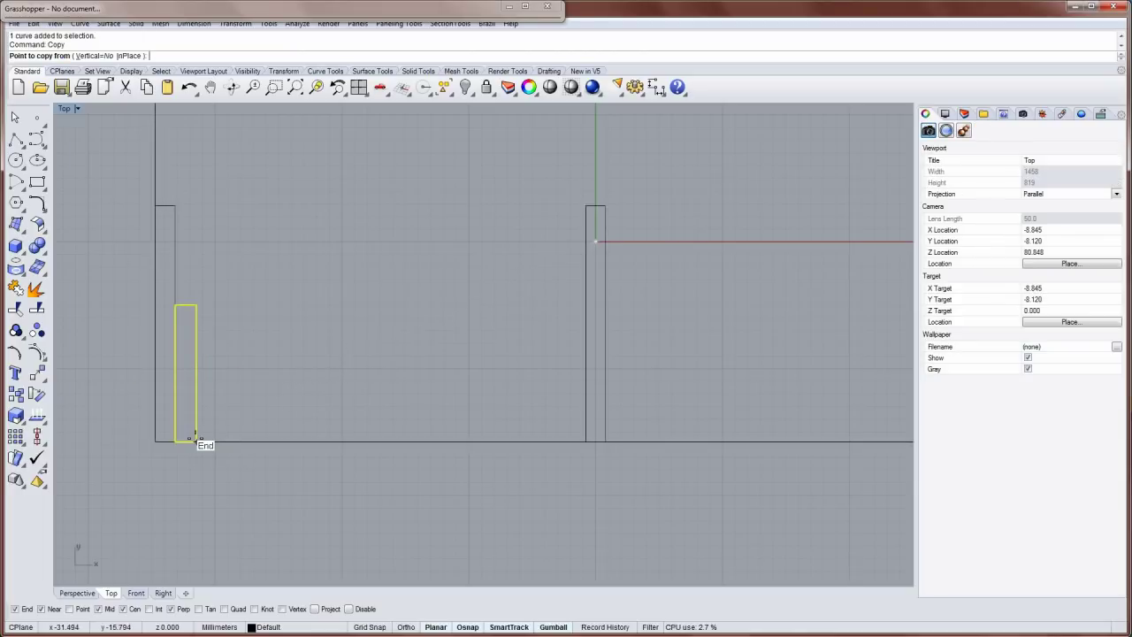
left_click(196, 439)
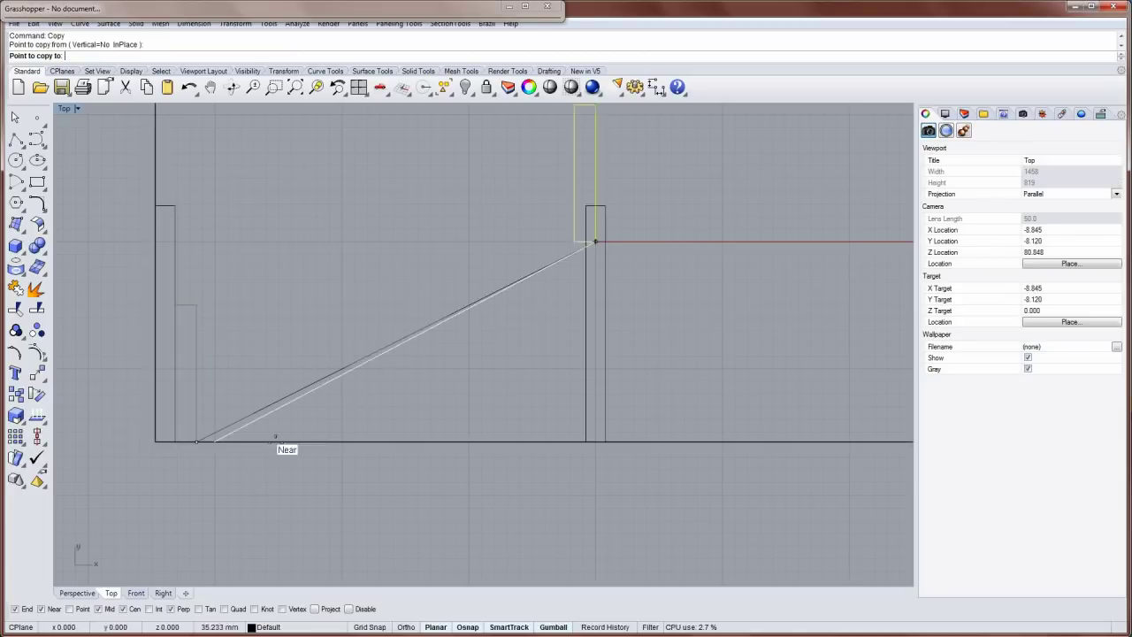
left_click(586, 441)
key("Return")
Step: Select both short rectangles and mirror them across the Y axis, keeping the originals
left_click(564, 411, "shift")
scroll(553, 463, "down", 4)
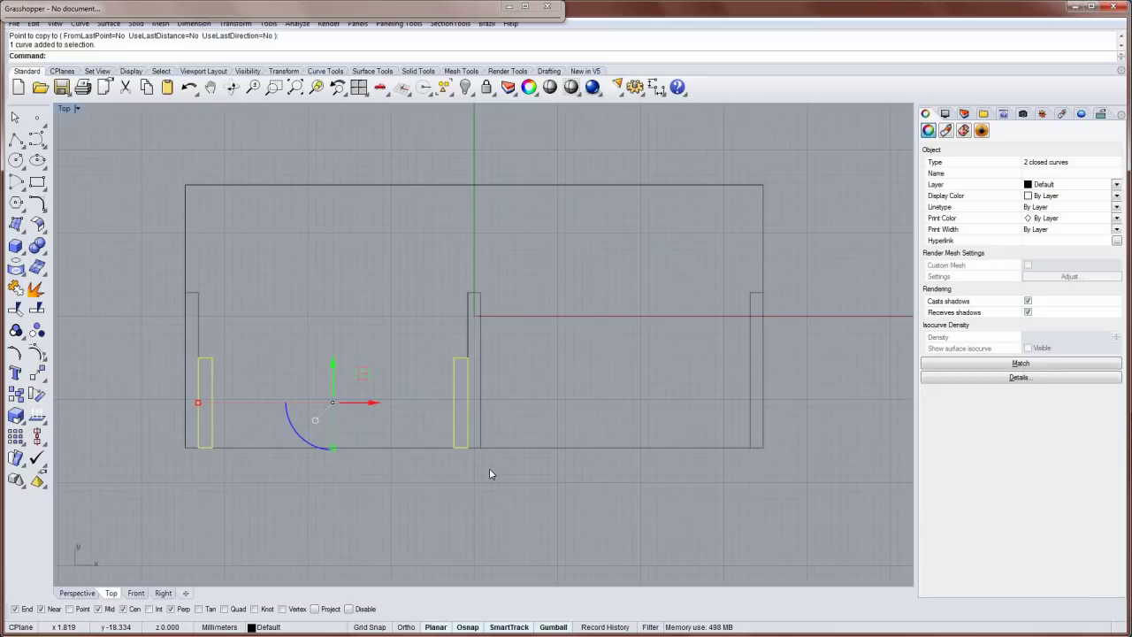
type("mirror")
key("Return")
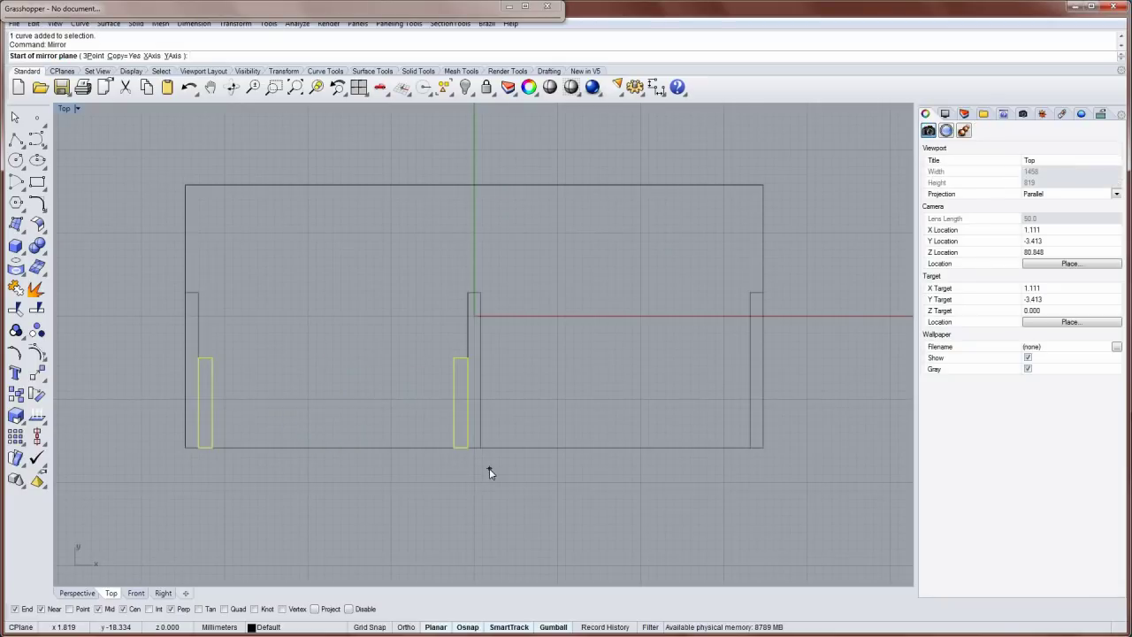
type("y")
key("Return")
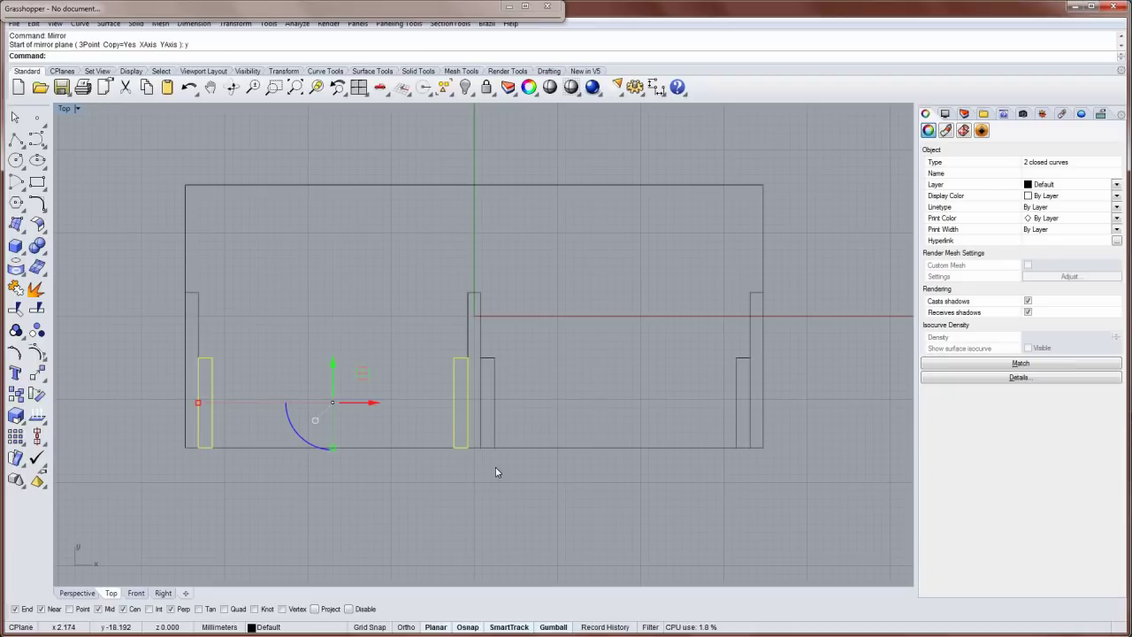
Step: Add the two mirrored short rectangles to the selection and group all four
left_click(494, 386, "shift")
left_click(736, 397, "shift")
right_click_drag(720, 391, 635, 414)
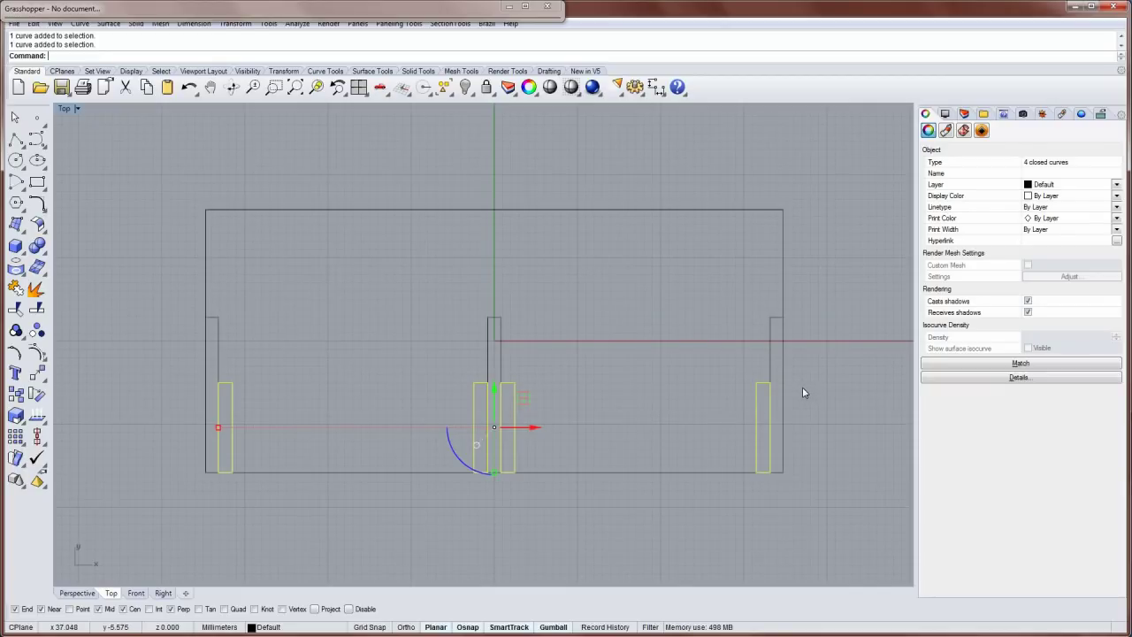
key("ctrl+g")
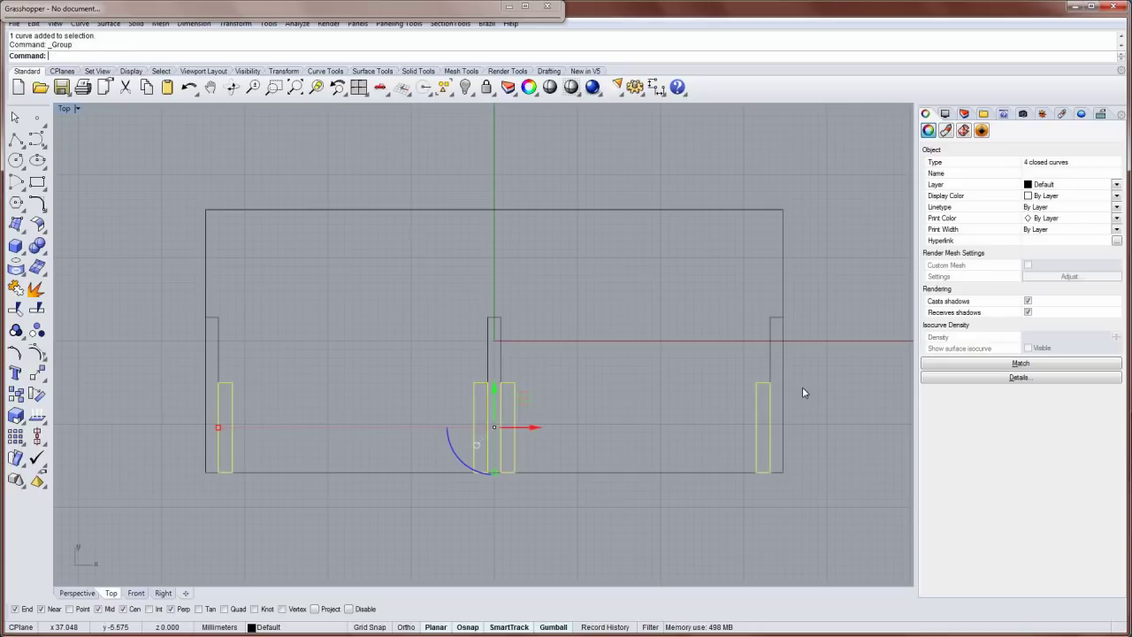
Step: Group the three tall narrow rectangles and clear the selection
left_click(219, 350)
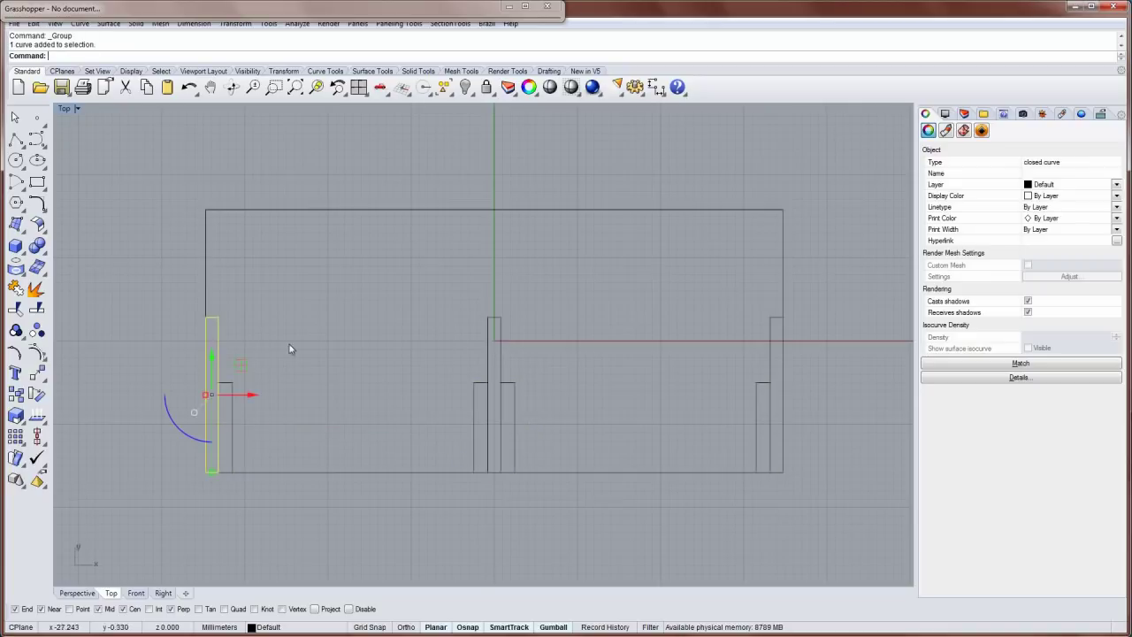
left_click(487, 336, "shift")
left_click(768, 336, "shift")
key("ctrl+g")
key("Escape")
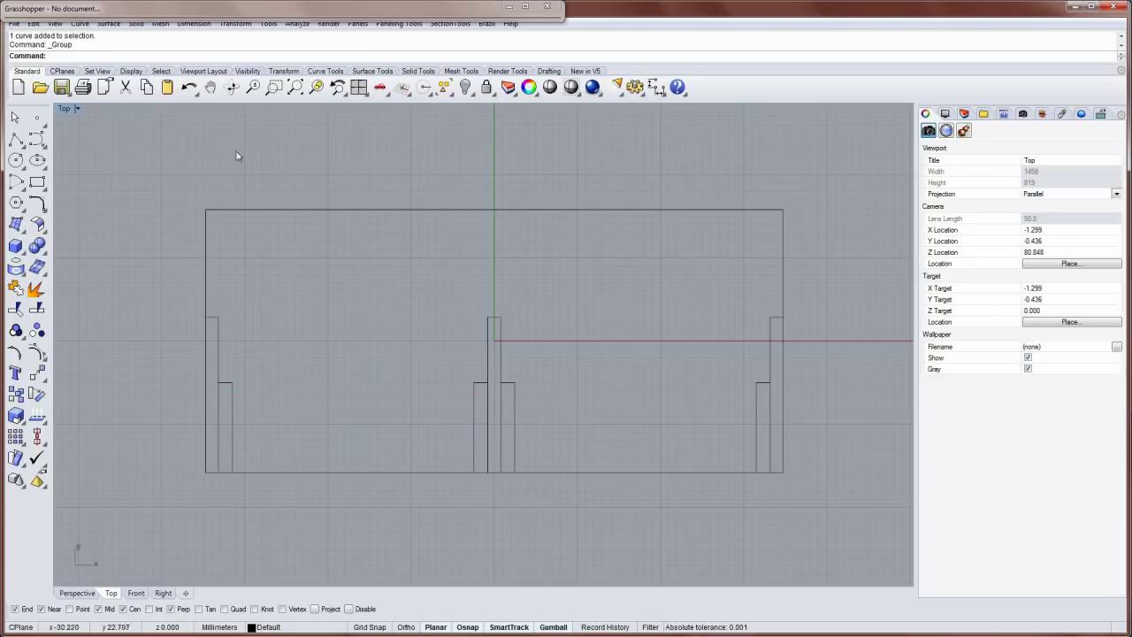
Step: Restore the four-viewport layout and detach the Perspective viewport as a floating window filling the right half of the screen
double_click(71, 112)
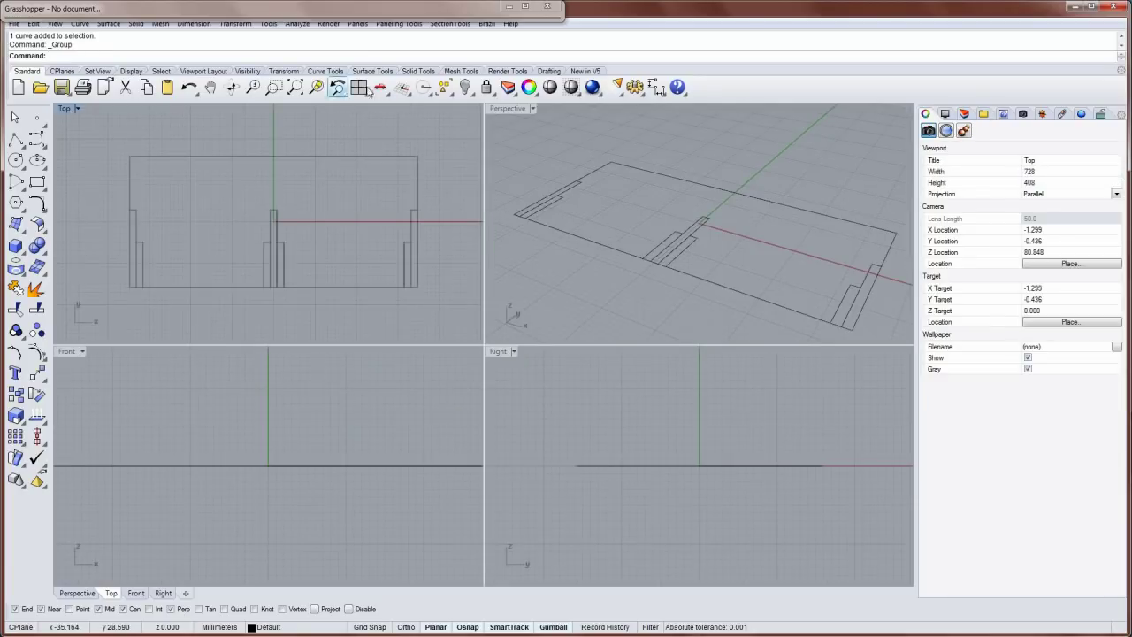
right_click_drag(723, 199, 707, 238)
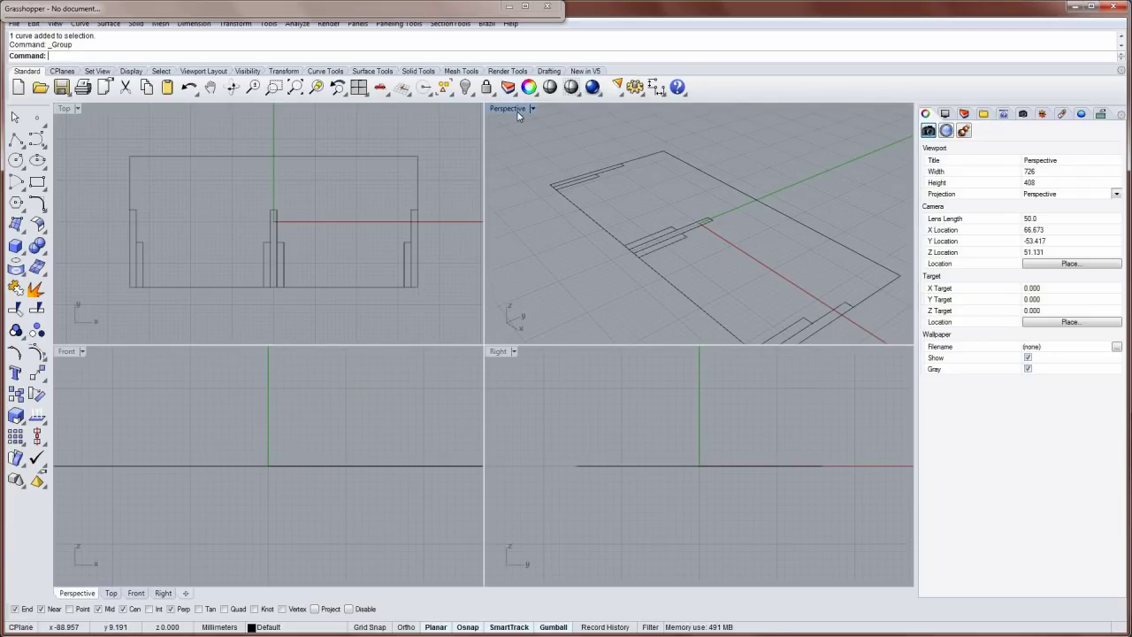
left_click_drag(517, 107, 594, 76)
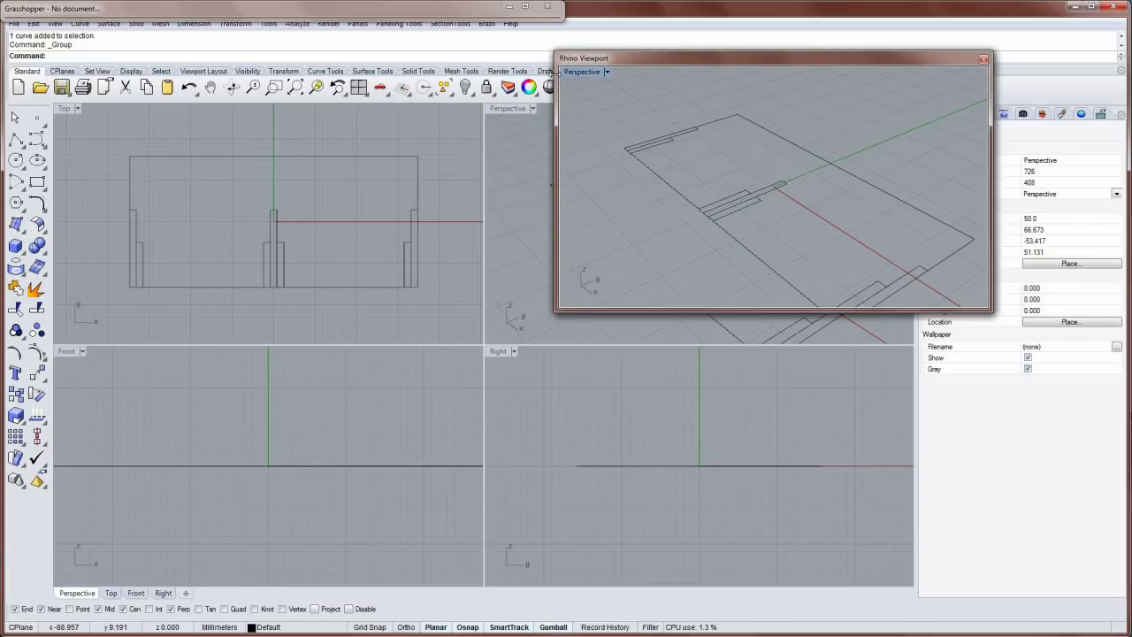
left_click_drag(657, 56, 1129, 49)
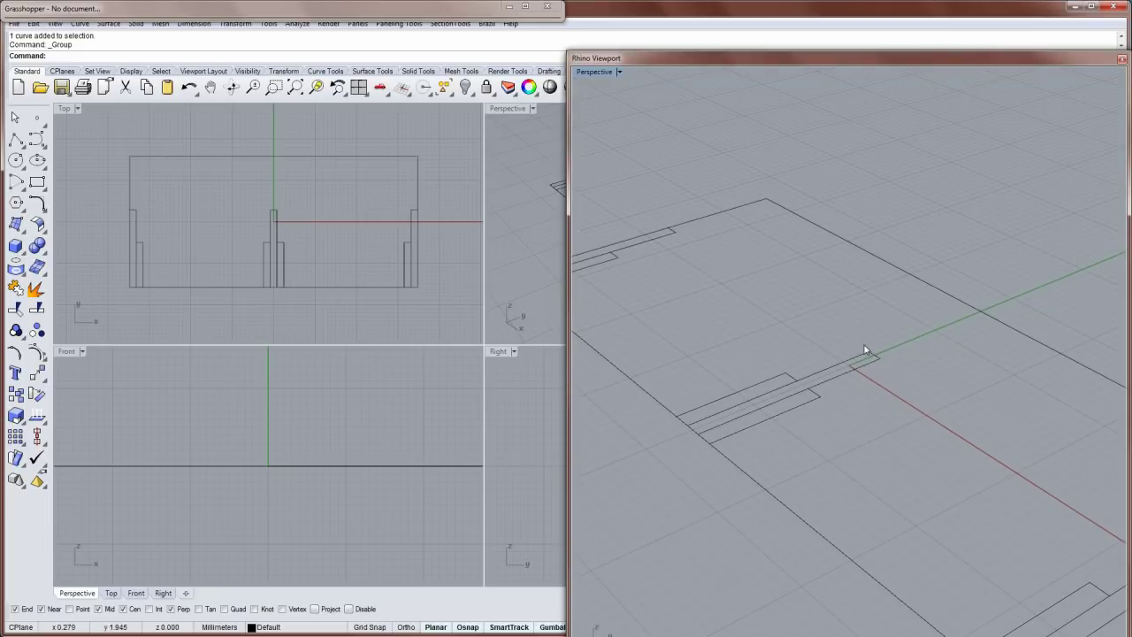
left_click_drag(793, 64, 793, 16)
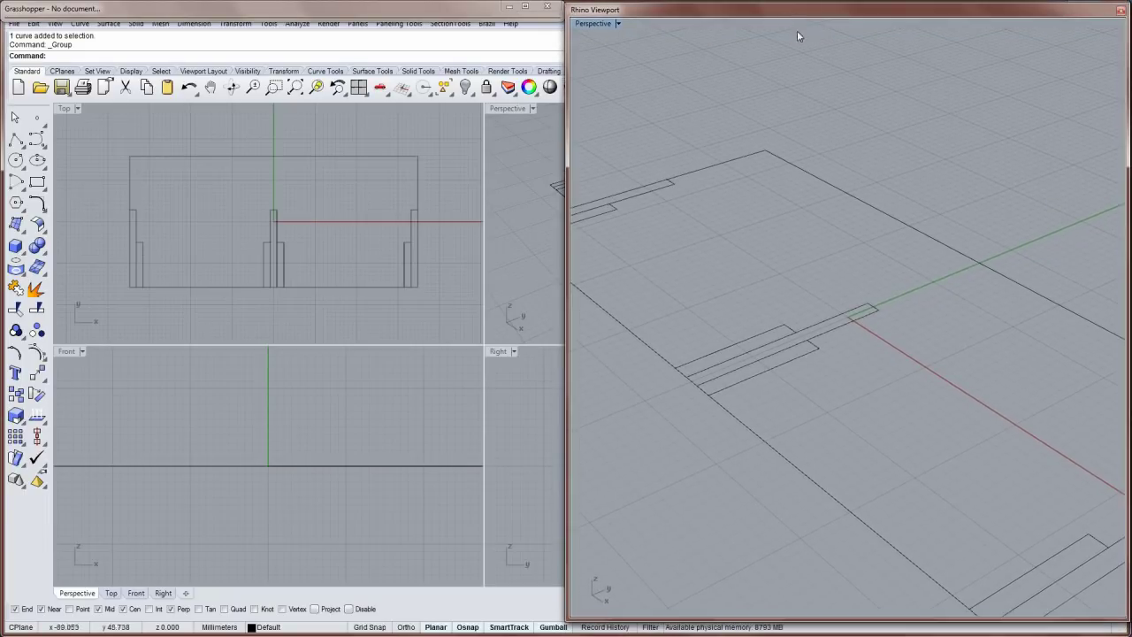
left_click_drag(862, 622, 864, 633)
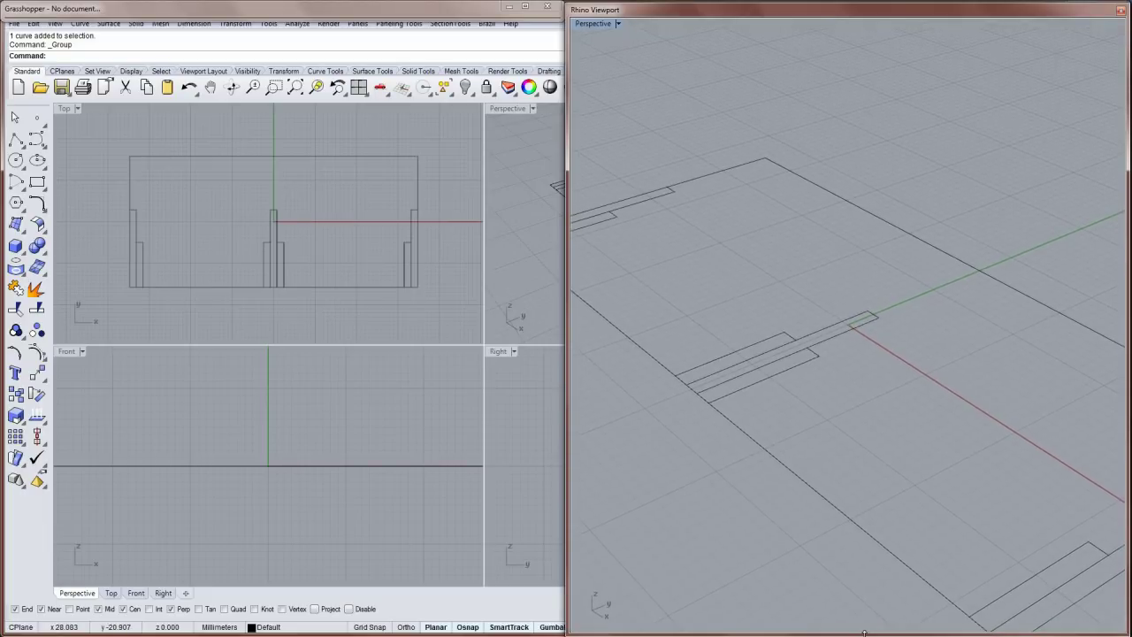
Step: Expand the Grasshopper editor again and place a Curve parameter near the canvas's upper-left corner
left_click(401, 10)
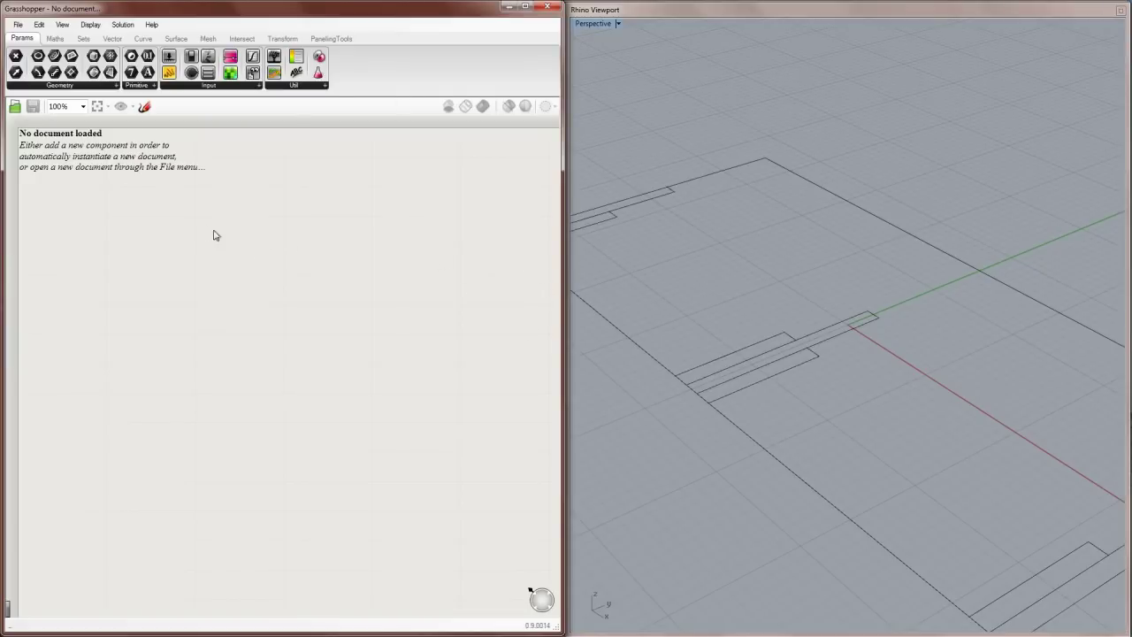
scroll(796, 226, "down", 5)
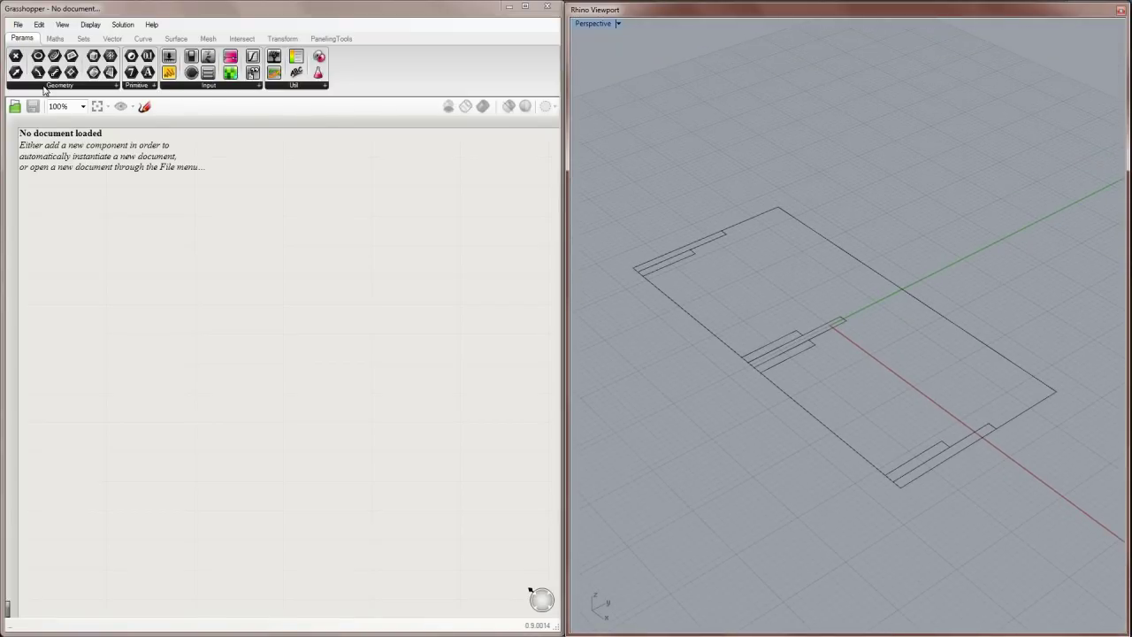
left_click(88, 85)
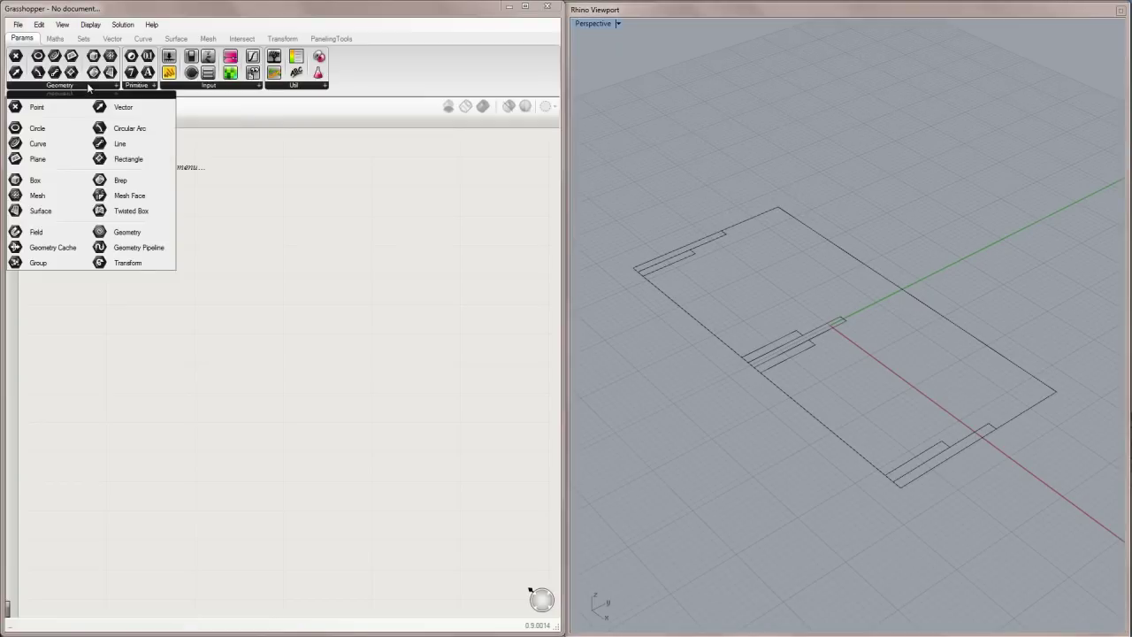
left_click(35, 145)
left_click(87, 187)
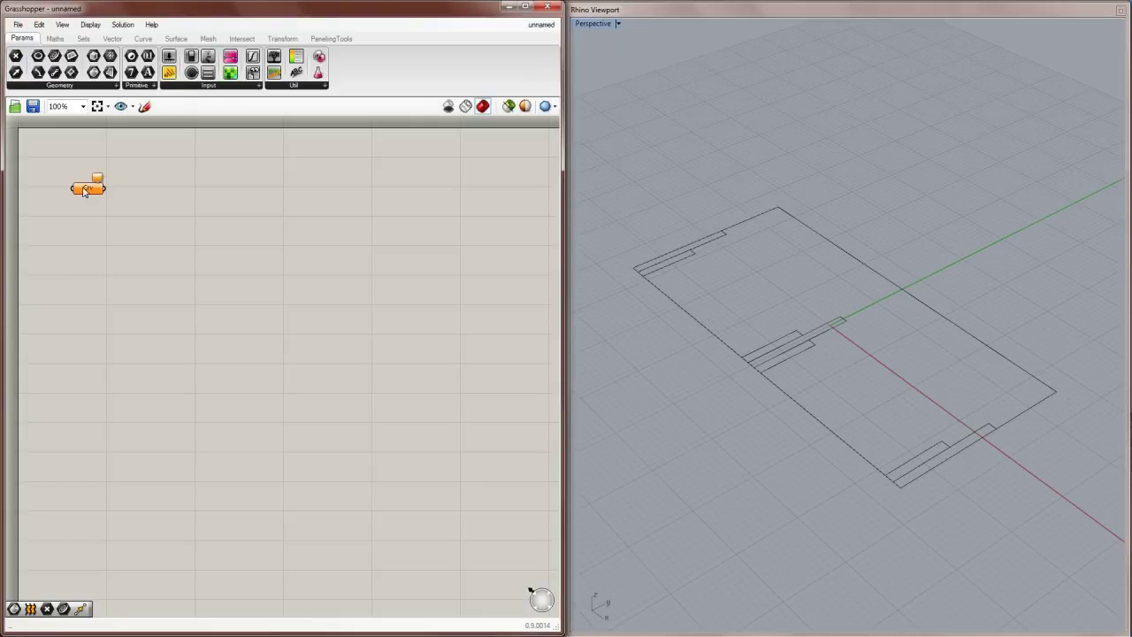
Step: Duplicate the Curve parameter twice and arrange the three parameters in a vertical column
left_click(89, 191)
key("ctrl+v")
key("ctrl+v")
left_click_drag(121, 201, 103, 256)
left_click_drag(97, 197, 91, 255)
left_click_drag(95, 196, 95, 220)
left_click(144, 227)
scroll(64, 185, "up", 3)
right_click_drag(65, 184, 107, 244)
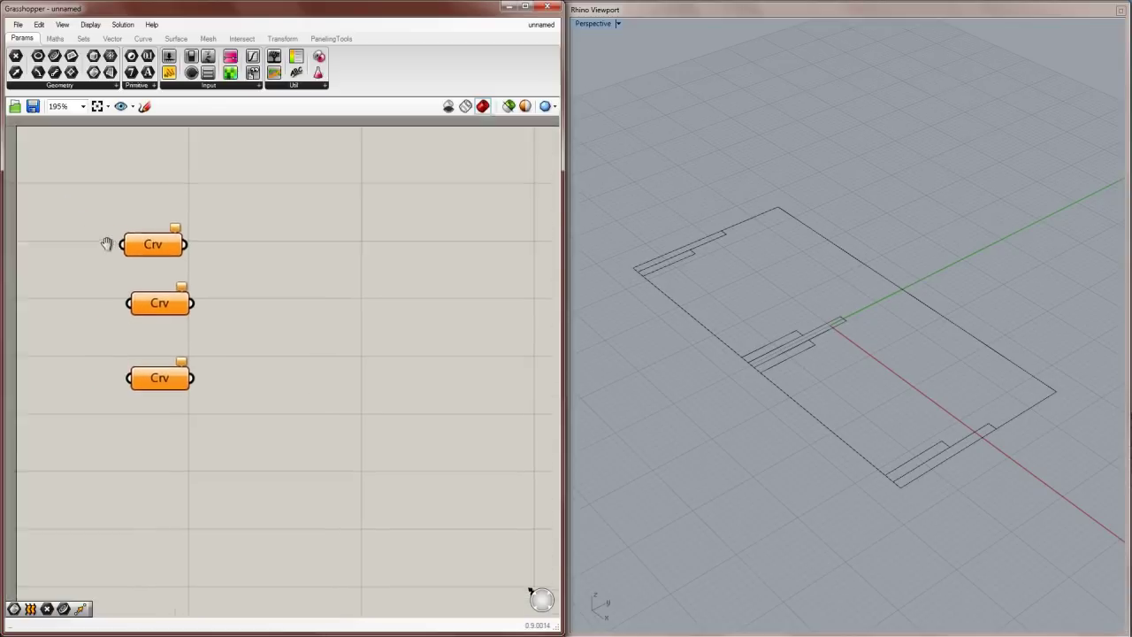
Step: Align the middle and lower Curve parameters beneath the top one in an evenly spaced column
left_click_drag(167, 306, 160, 309)
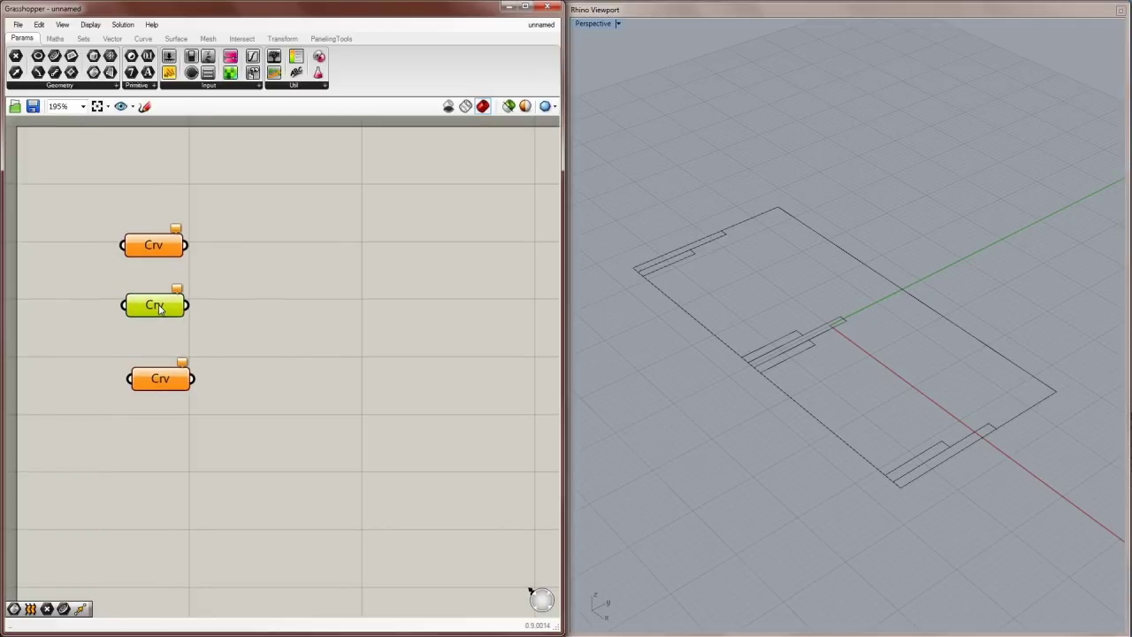
left_click_drag(173, 380, 167, 370)
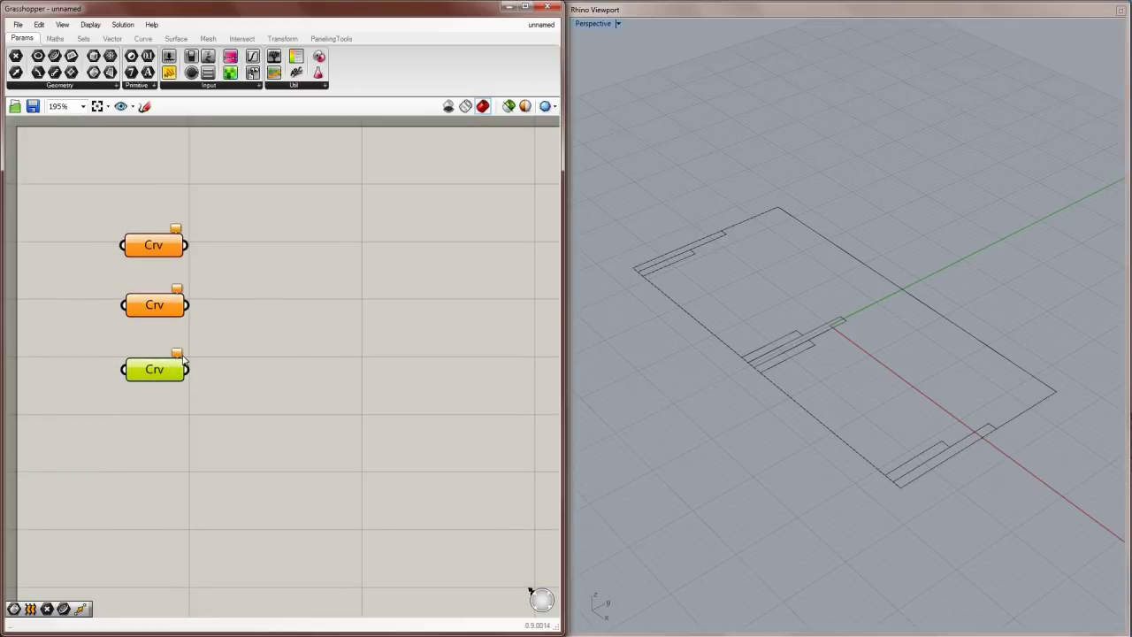
left_click(222, 258)
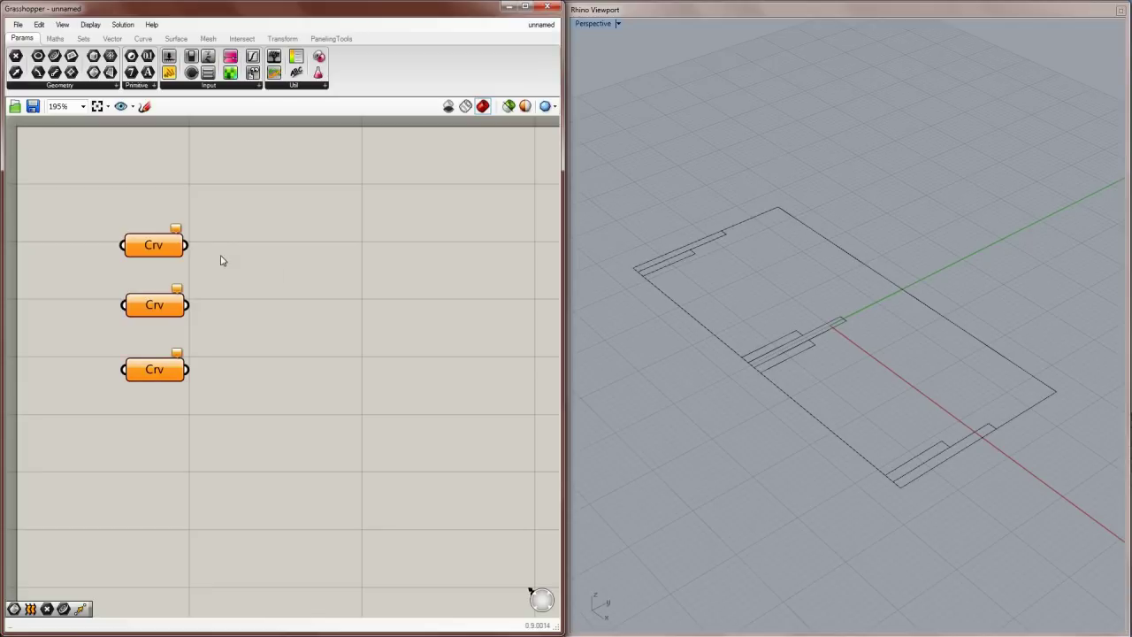
mouse_move(178, 229)
left_click(757, 215)
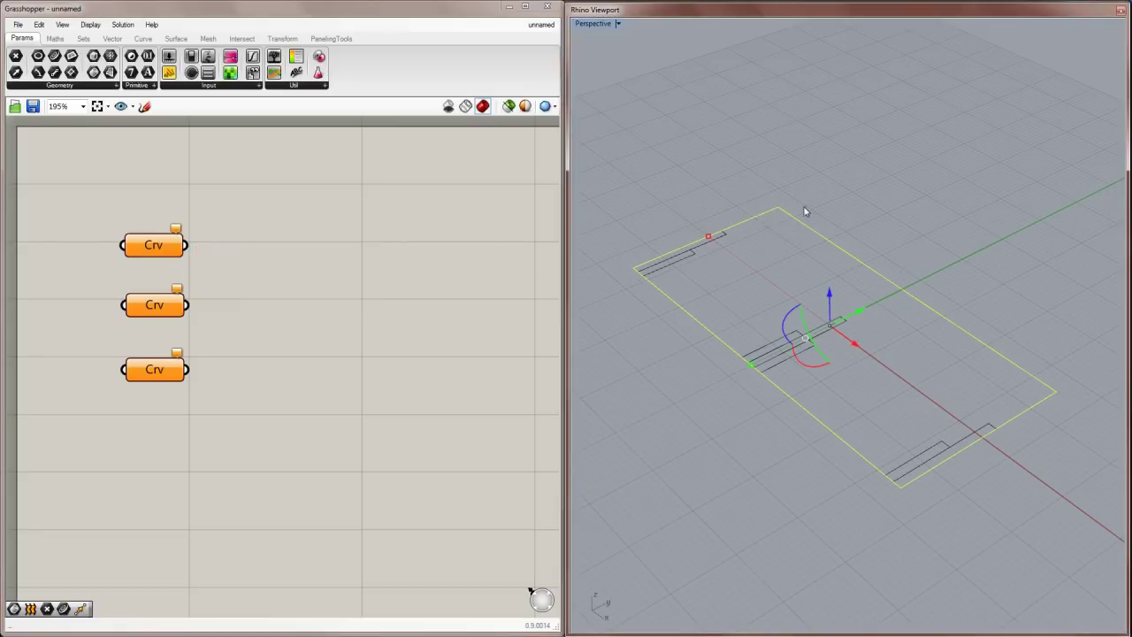
left_click(166, 248)
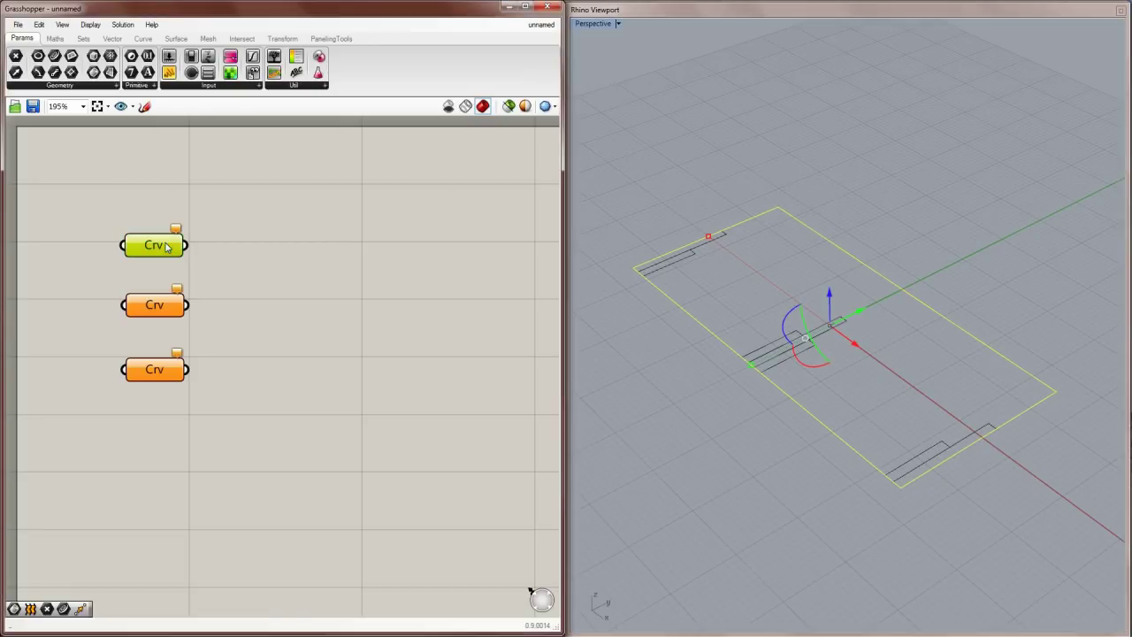
left_click(312, 235)
left_click(742, 156)
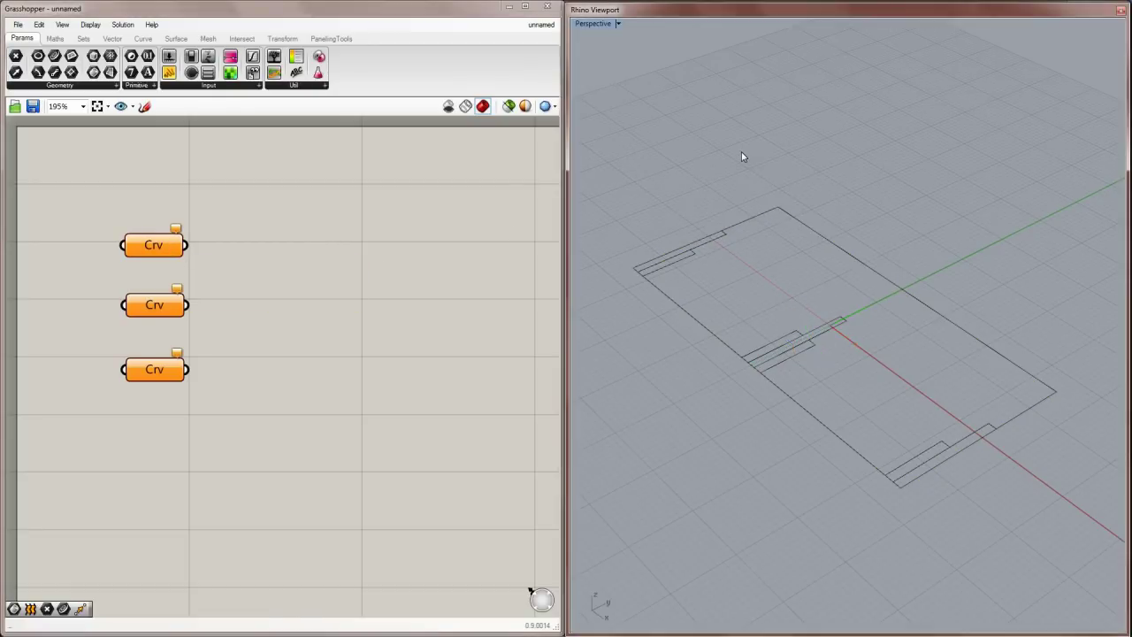
Step: Reference the large outer rectangle as the single curve of the top Curve parameter and check its highlight in the viewport
right_click(162, 246)
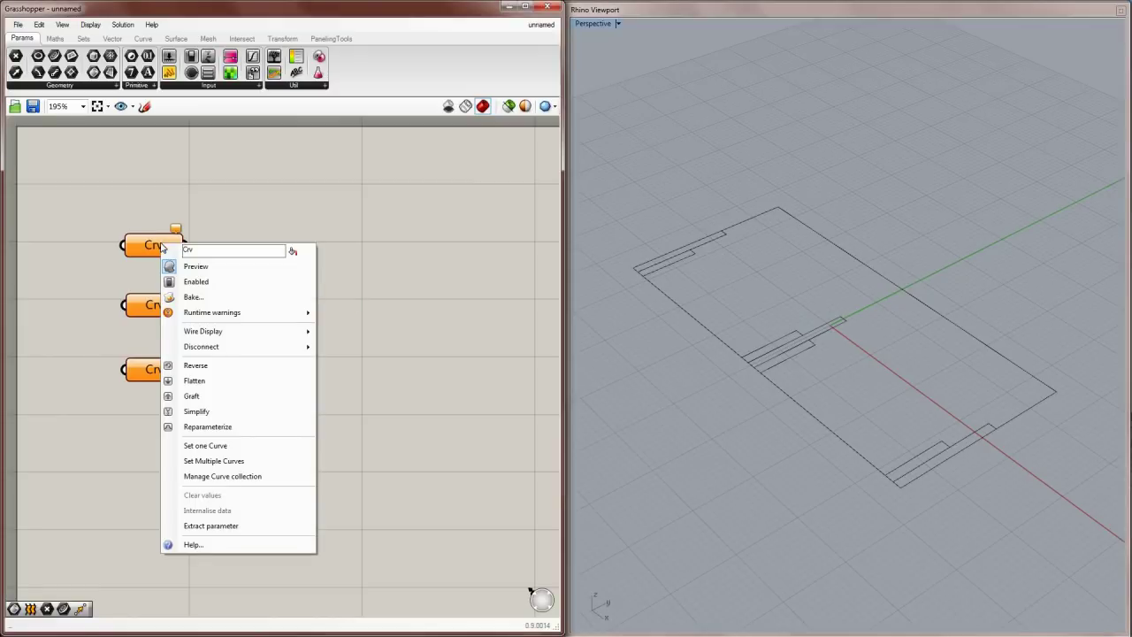
left_click(190, 447)
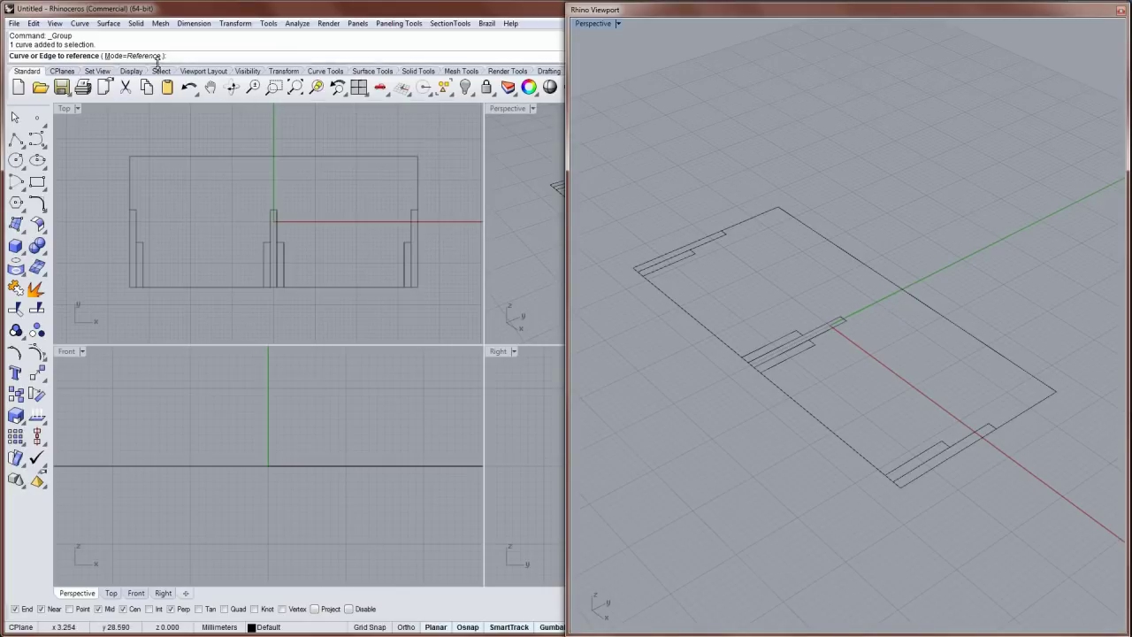
left_click(765, 210)
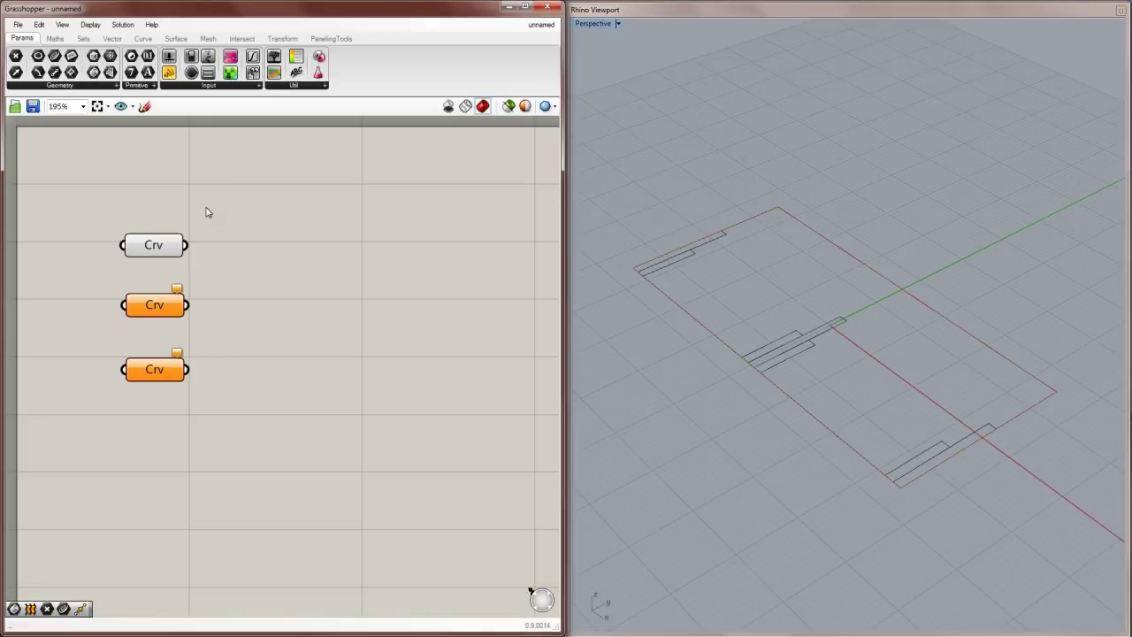
mouse_move(162, 250)
left_click(158, 251)
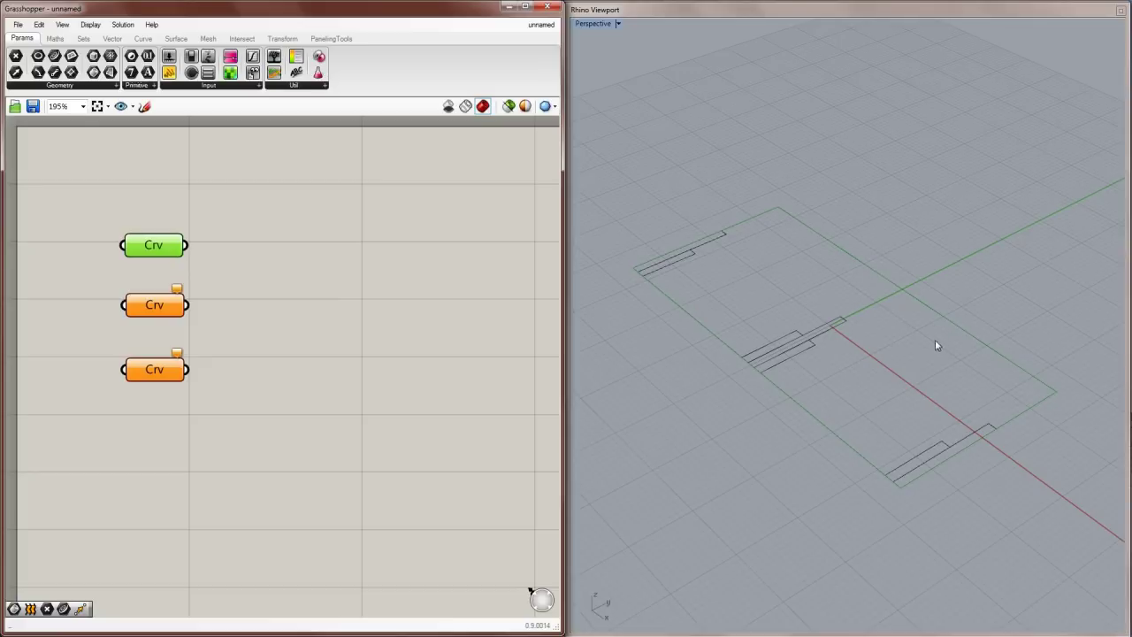
left_click(325, 254)
Step: Assign the grouped three long narrow rectangles to the middle Curve parameter as multiple curves
right_click_drag(871, 245, 796, 275)
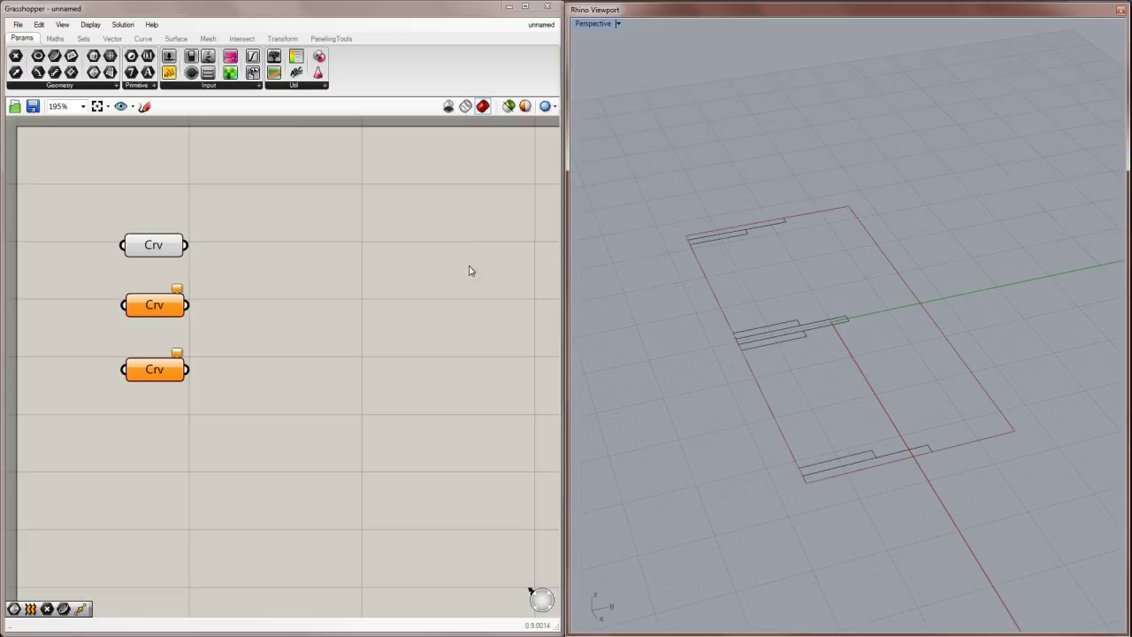
left_click(832, 326)
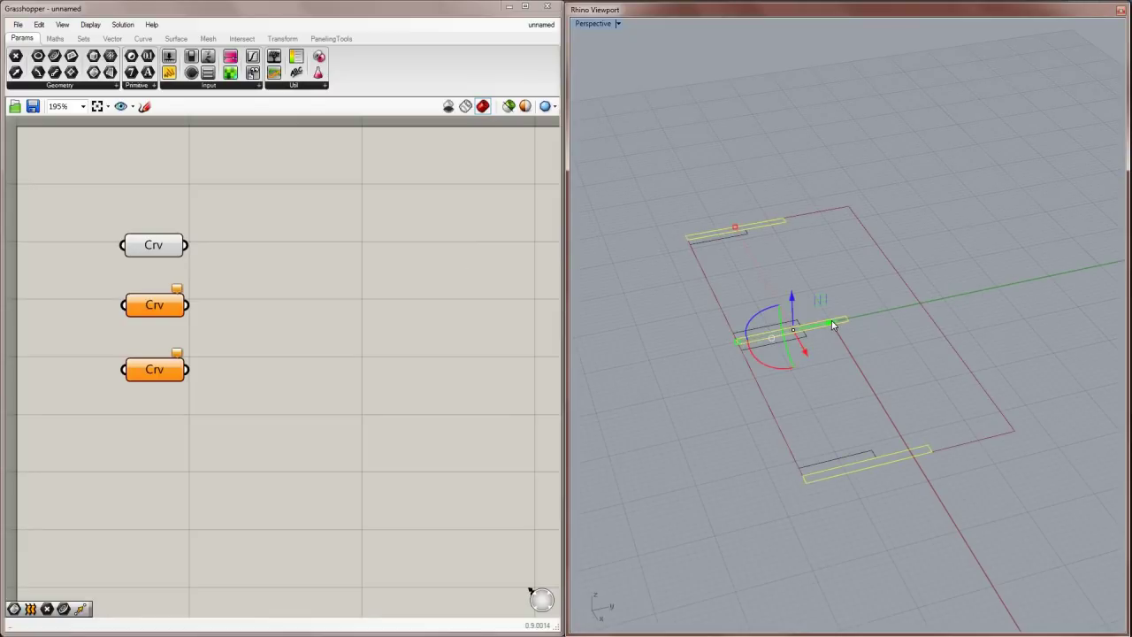
right_click(175, 307)
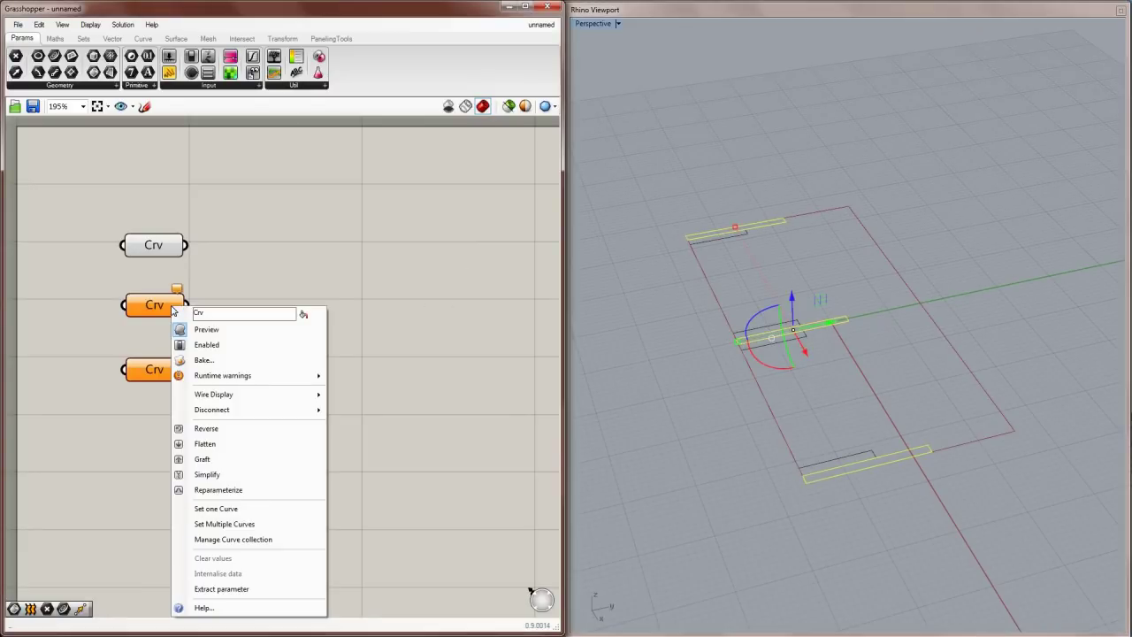
left_click(270, 525)
key("Return")
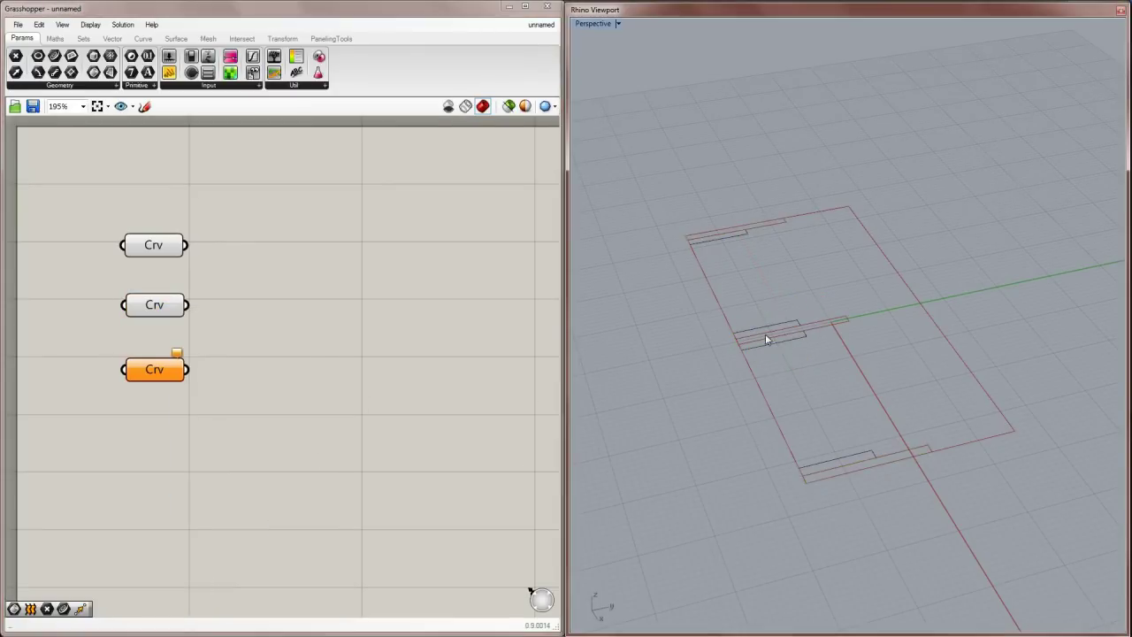
Step: Assign the grouped short narrow rectangles to the bottom Curve parameter as multiple curves and clear the selection
left_click(779, 327)
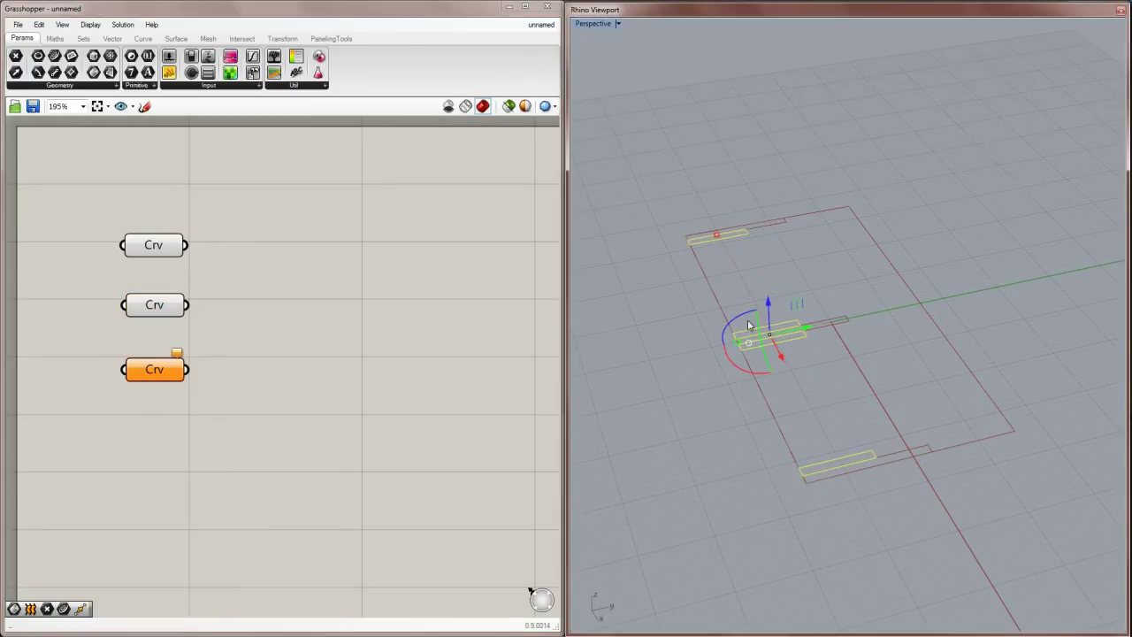
right_click(158, 371)
left_click(235, 585)
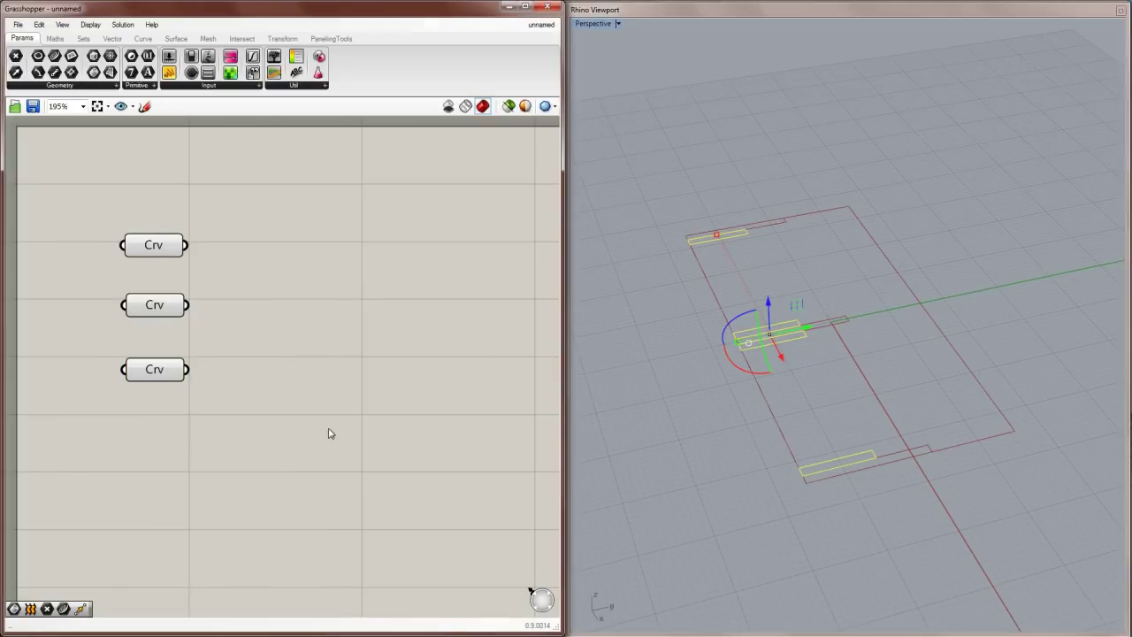
right_click_drag(733, 374, 766, 381)
key("Return")
Step: Rename the top Curve parameter to "Shelf Crv"
right_click_drag(734, 318, 733, 277)
scroll(288, 307, "up", 2)
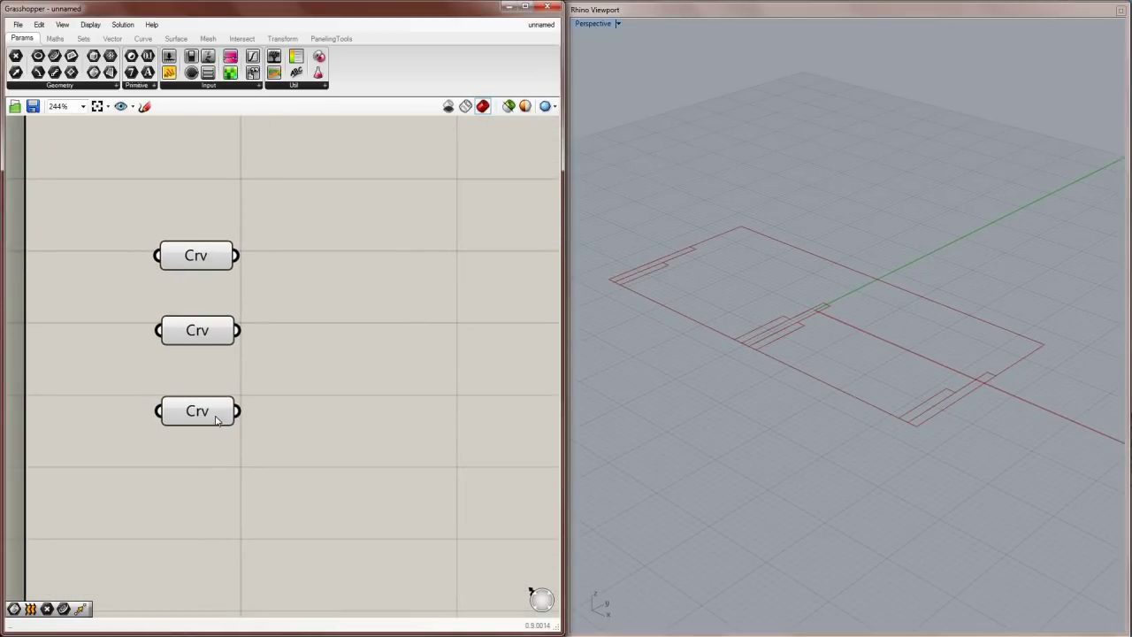
left_click(200, 257)
right_click(201, 256)
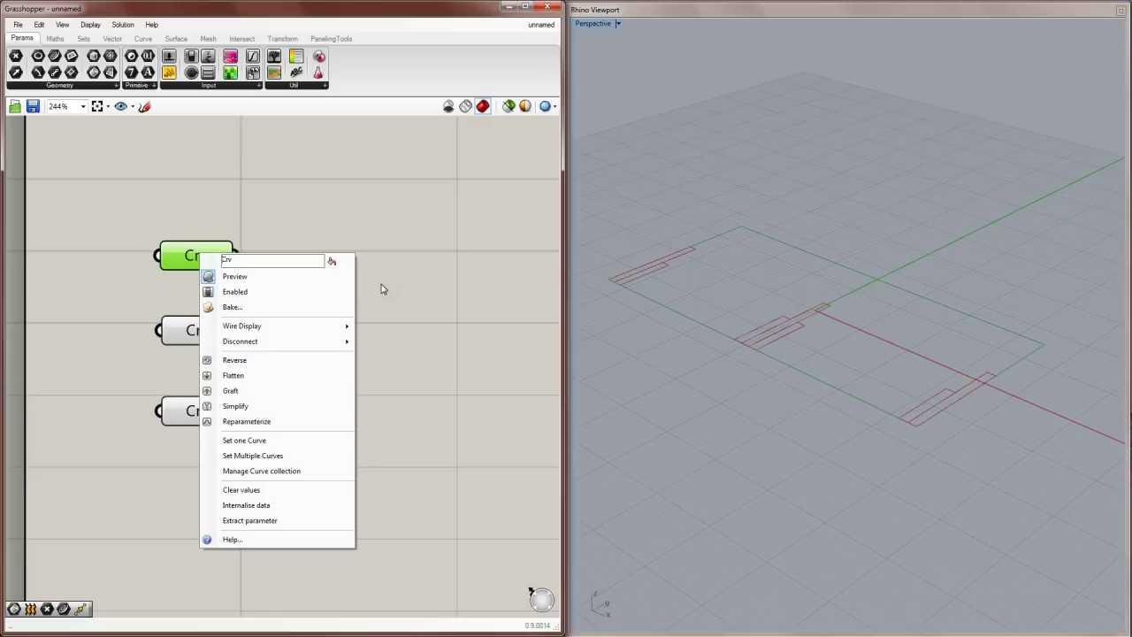
type("Shelf")
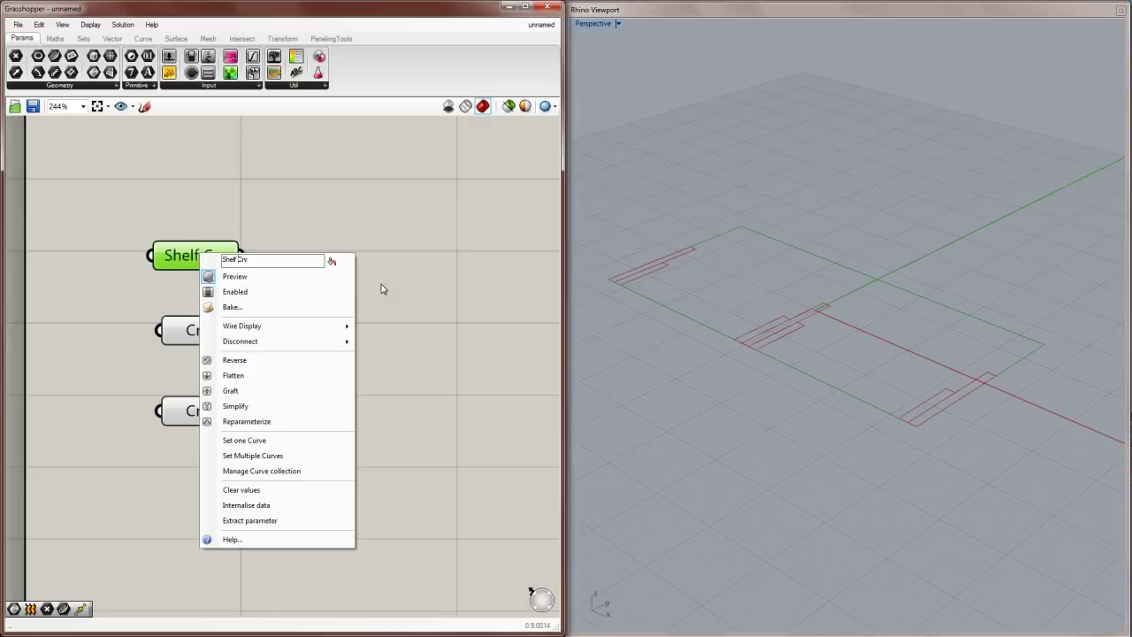
left_click(368, 239)
Step: Rename the middle Curve parameter to "Leg Crvs"
left_click(196, 329)
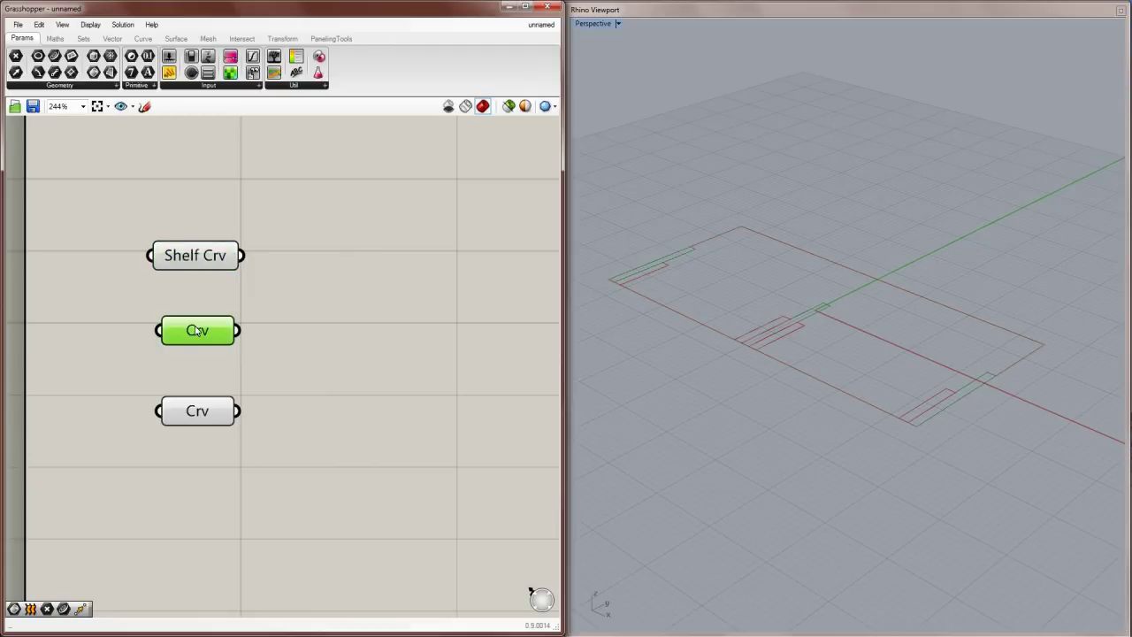
right_click(196, 329)
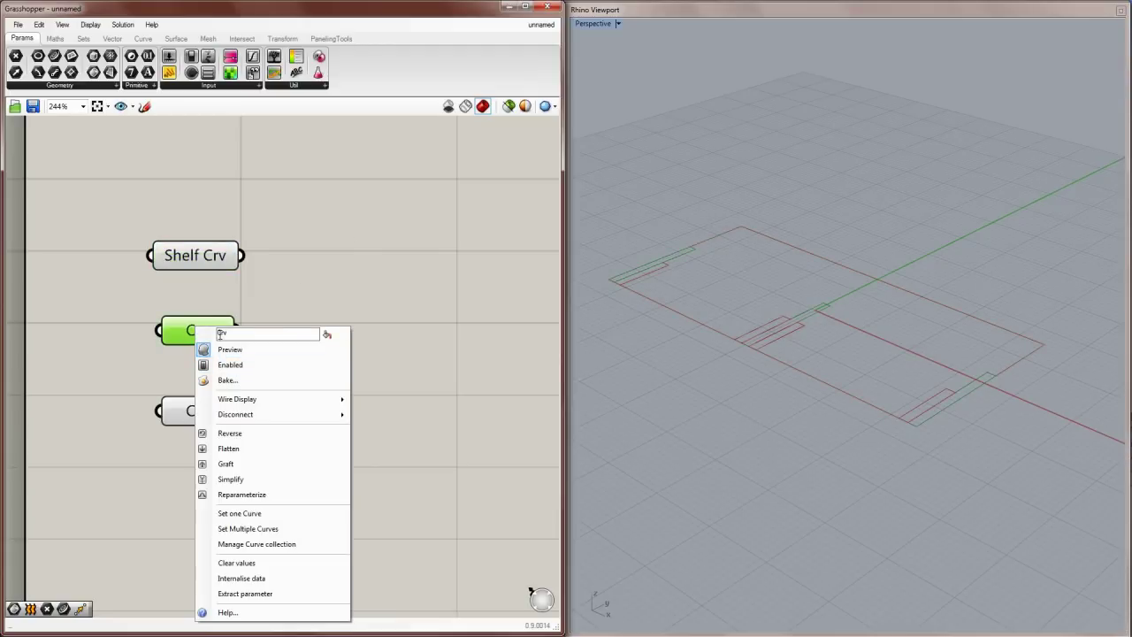
type("Leg Crvs")
left_click(327, 286)
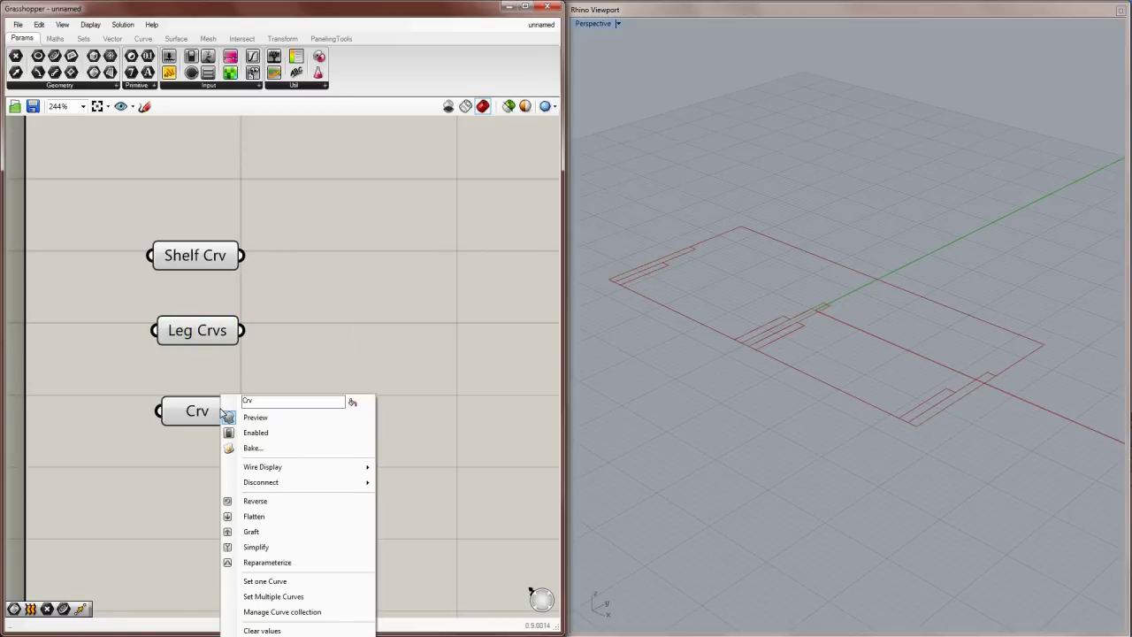
Step: Rename the bottom Curve parameter to "Support Crvs" and check which curves each of the three parameters references
right_click(224, 412)
type("Support")
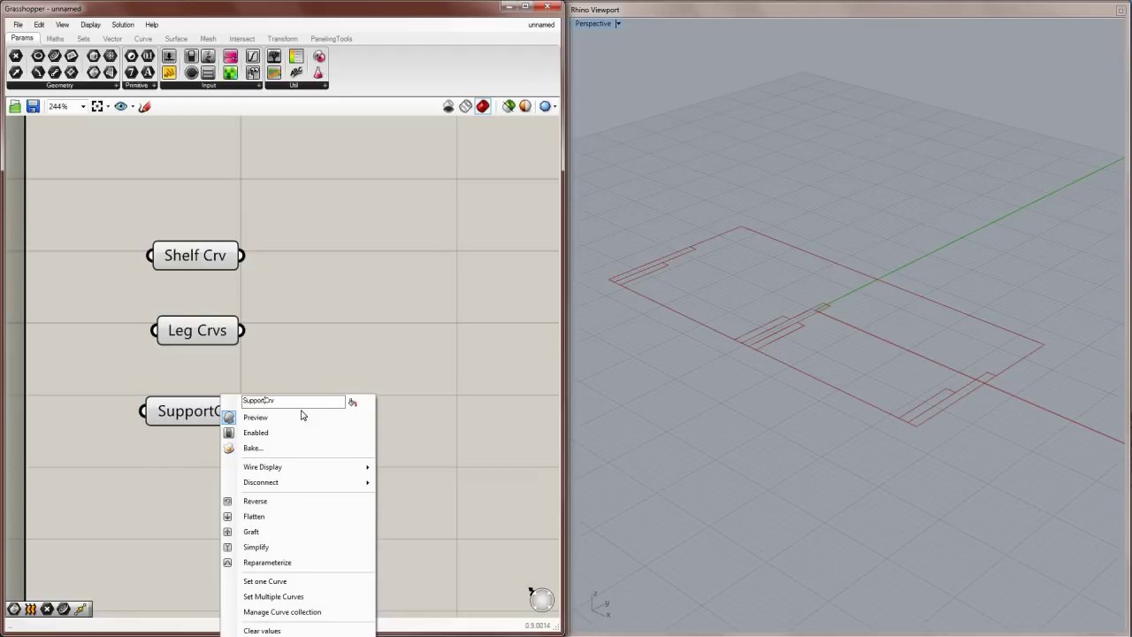
type(" Crvs")
key("Return")
left_click(241, 413)
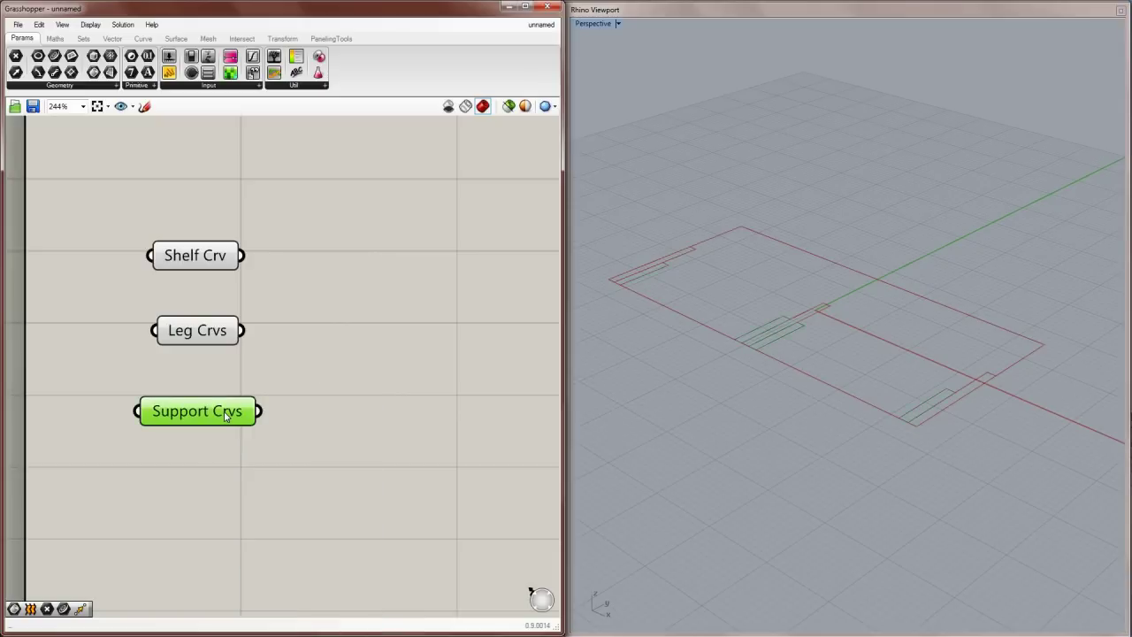
left_click(219, 338)
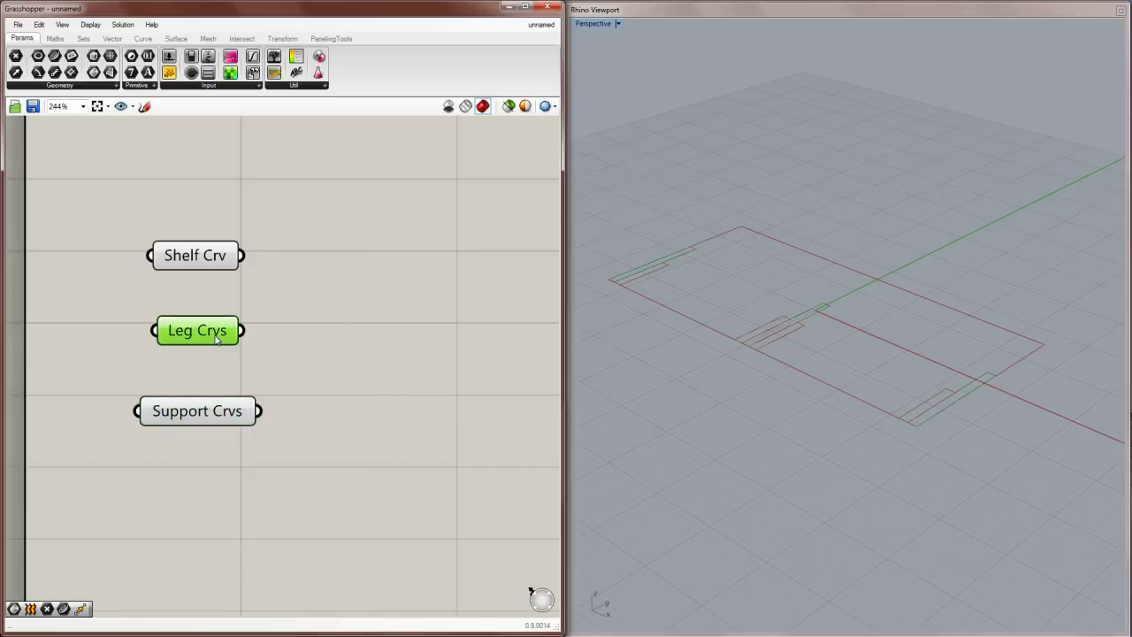
left_click(214, 257)
left_click(371, 272)
Step: Move the Leg Crvs and Support Crvs parameters down together, leaving a wide gap below Shelf Crv
scroll(270, 333, "down", 3)
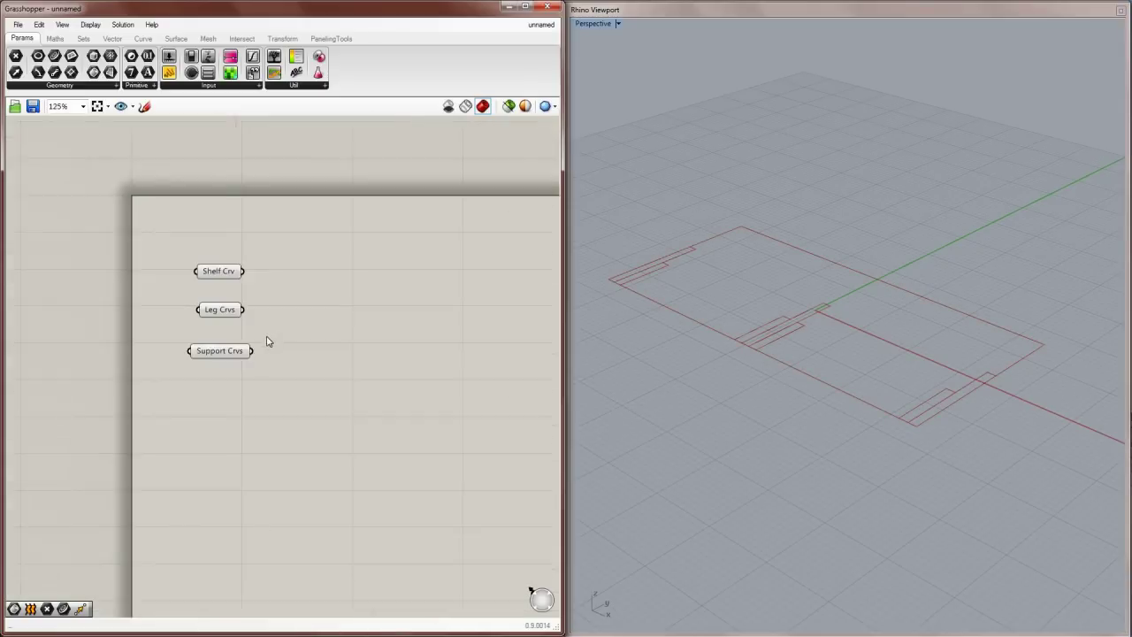
right_click_drag(266, 336, 208, 326)
left_click_drag(214, 357, 161, 426)
left_click(217, 359)
right_click_drag(217, 359, 162, 331)
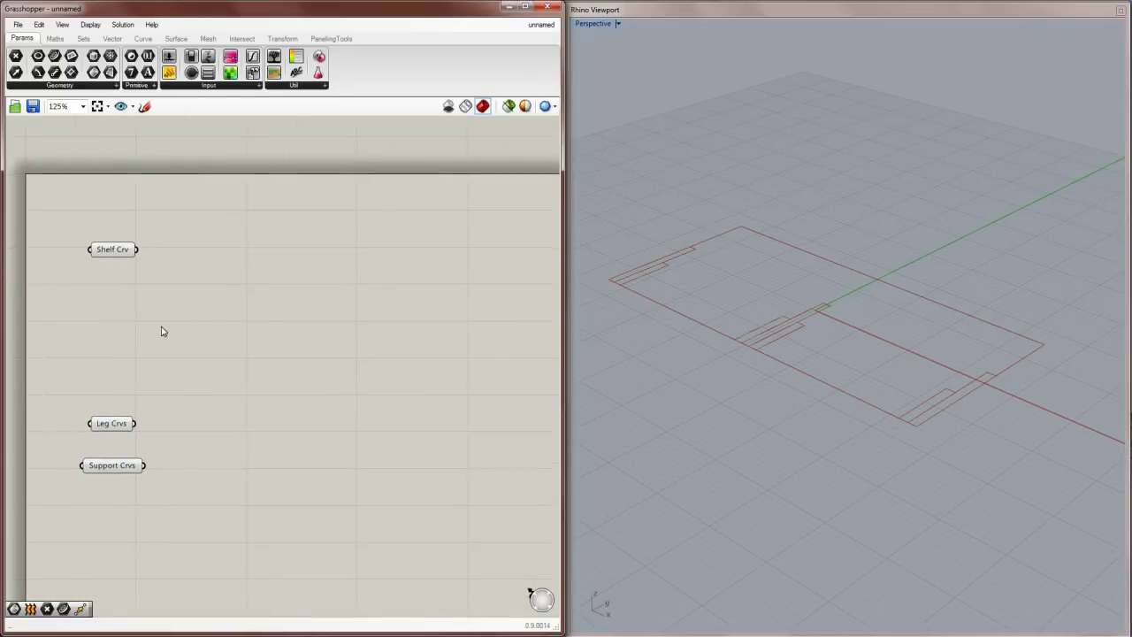
Step: Place a Planar Srf component on the canvas beside the Shelf Crv parameter, slightly above it
scroll(162, 332, "up", 3)
right_click_drag(156, 256, 210, 245)
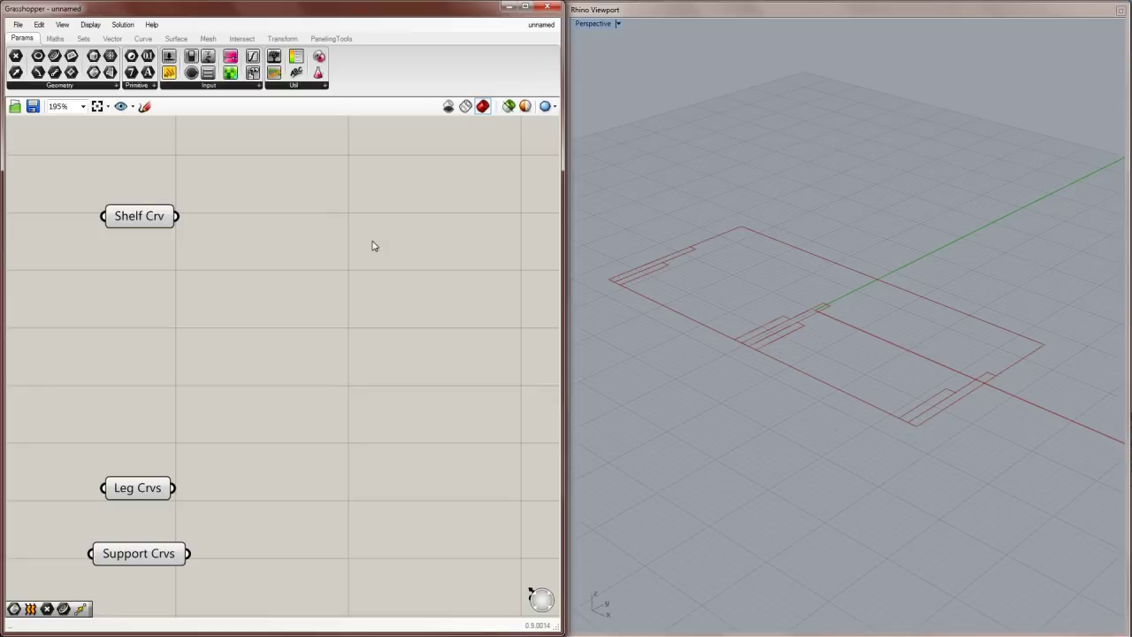
right_click_drag(294, 246, 283, 275)
scroll(281, 269, "up", 2)
scroll(274, 265, "down", 3)
scroll(276, 274, "up", 2)
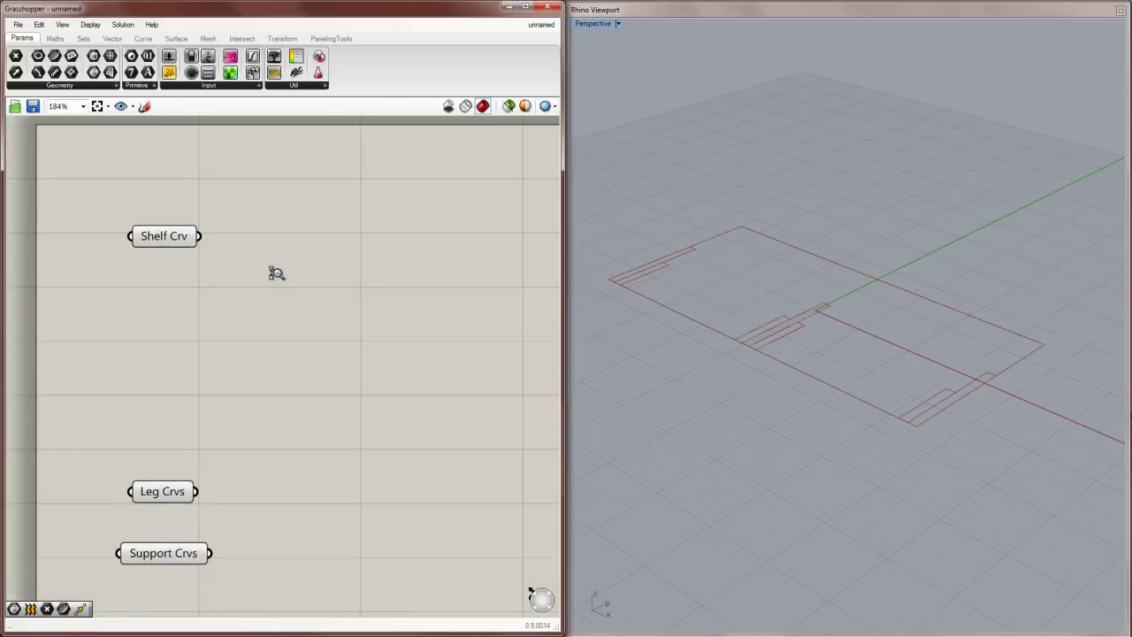
right_click_drag(311, 295, 291, 283)
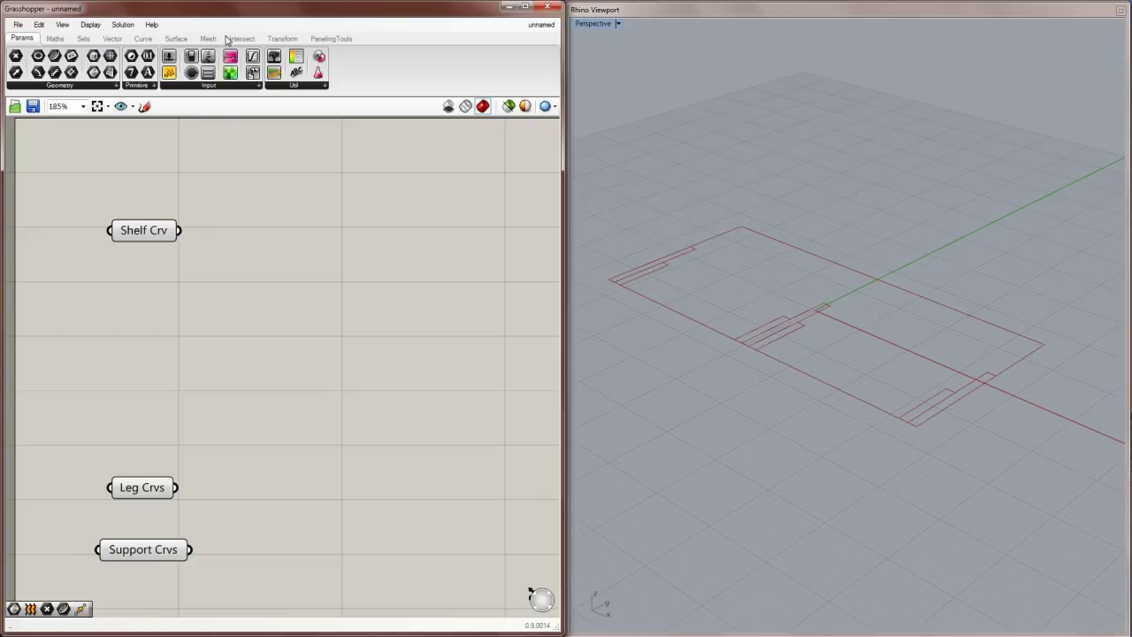
left_click(172, 40)
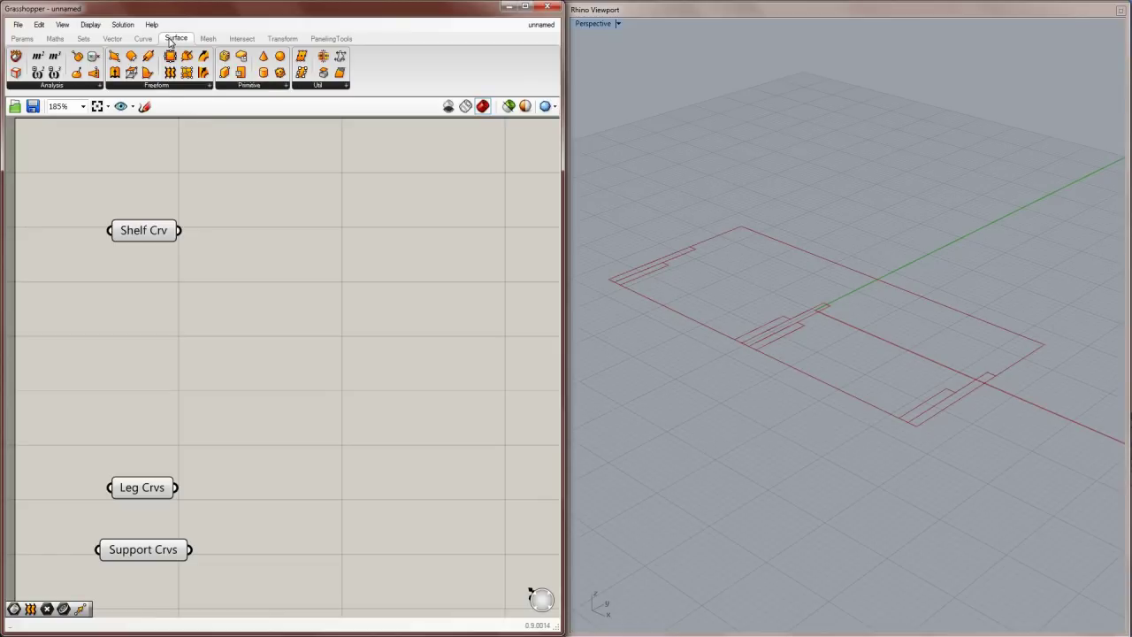
left_click(168, 86)
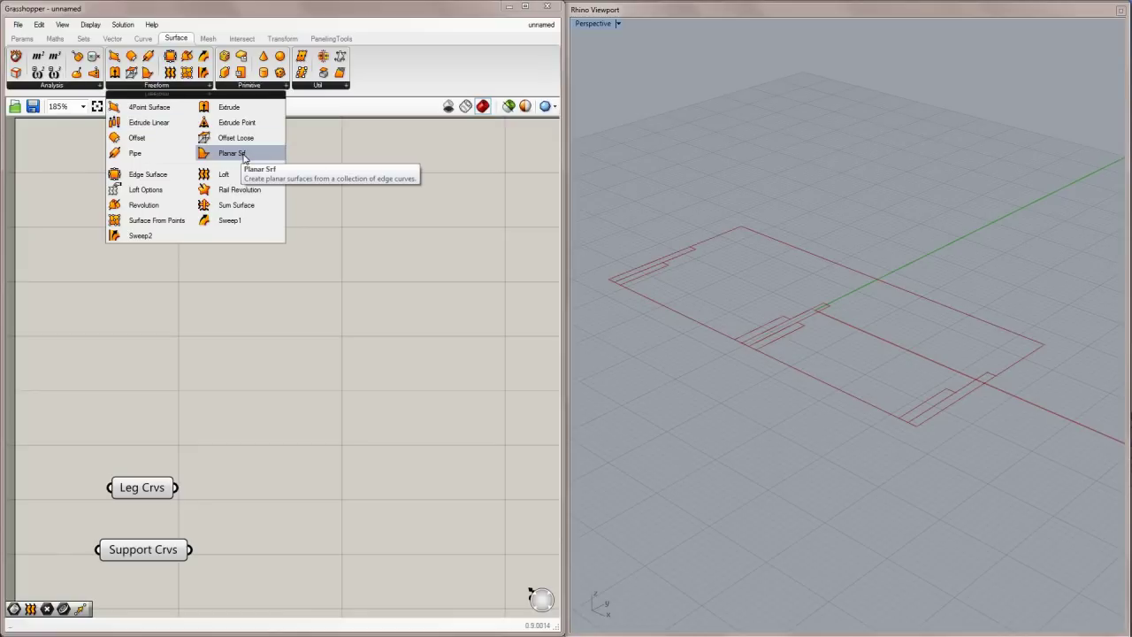
left_click_drag(245, 157, 263, 193)
Step: Search the components from the canvas with the keyword "plan"
double_click(274, 316)
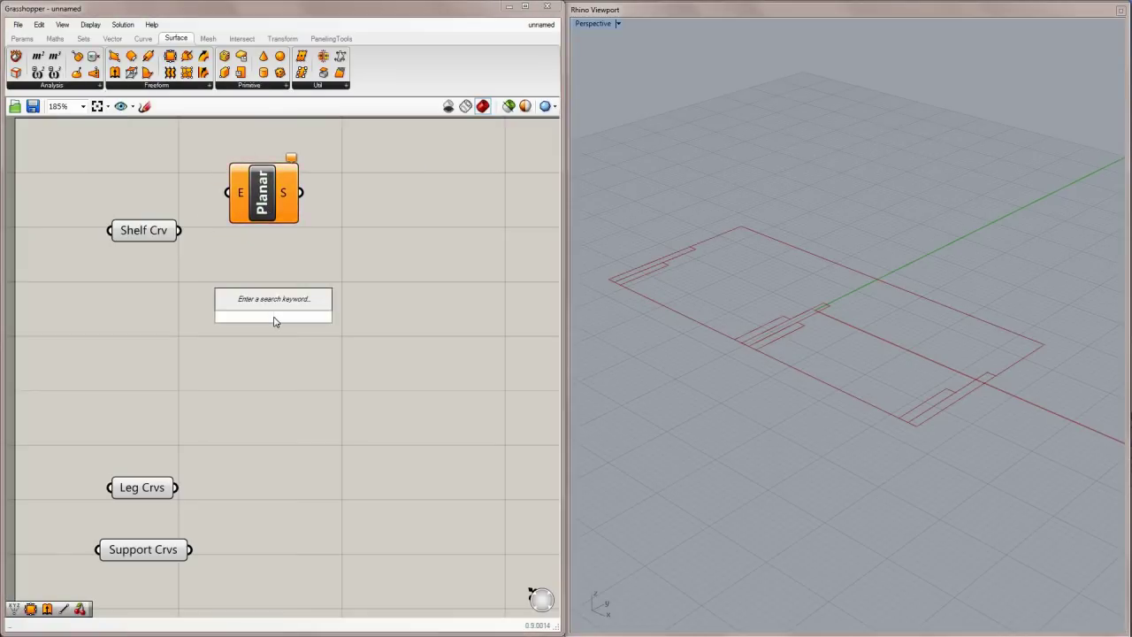
type("plan")
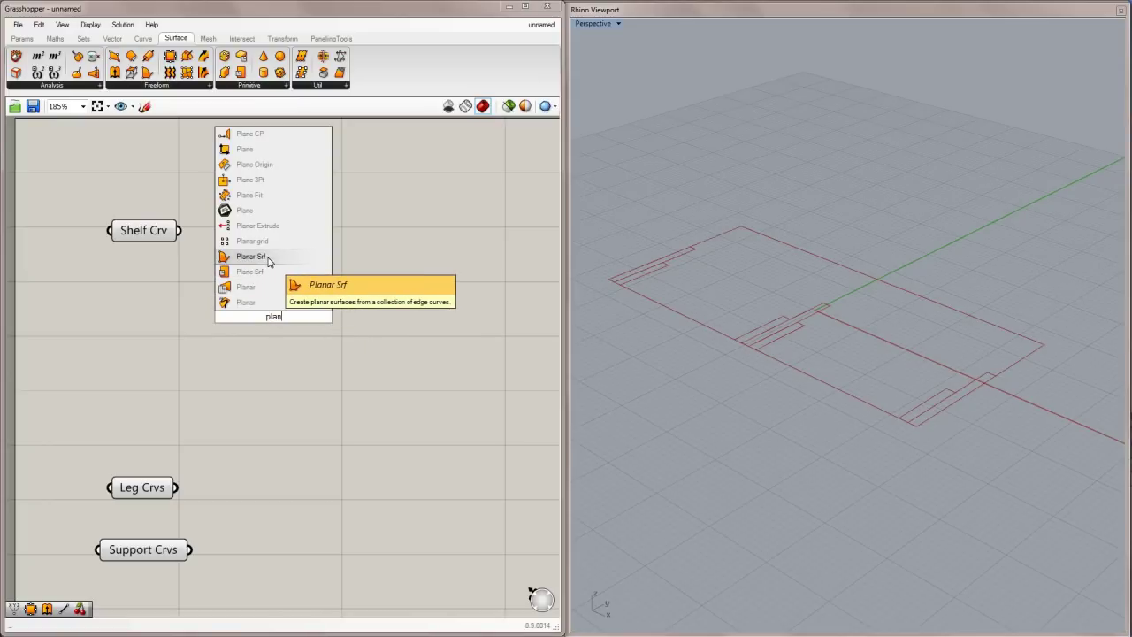
key("Return")
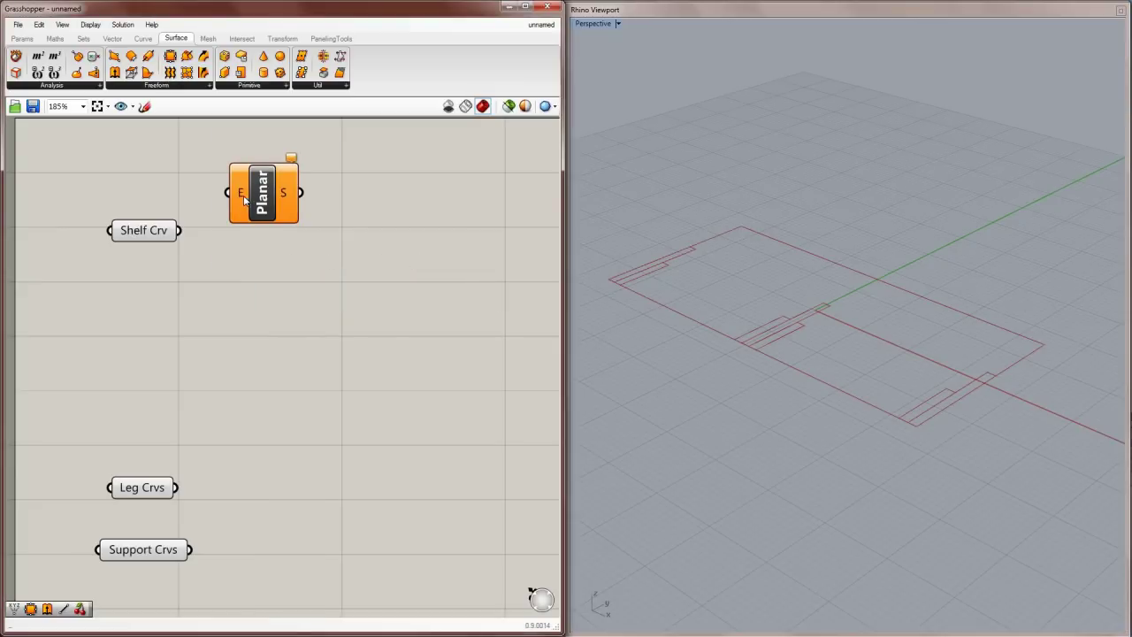
Step: Connect the Shelf Crv parameter to the edges input of the Planar Srf component to surface the shelf outline
mouse_move(241, 197)
left_click_drag(180, 231, 274, 218)
left_click(375, 221)
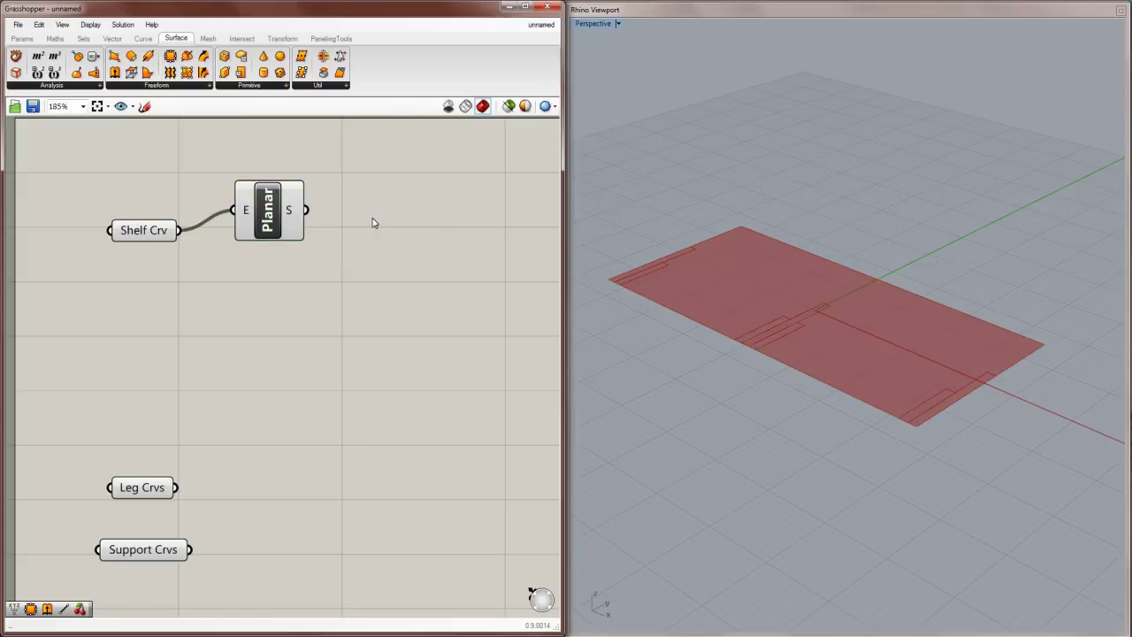
left_click(276, 212)
left_click(373, 215)
mouse_move(295, 213)
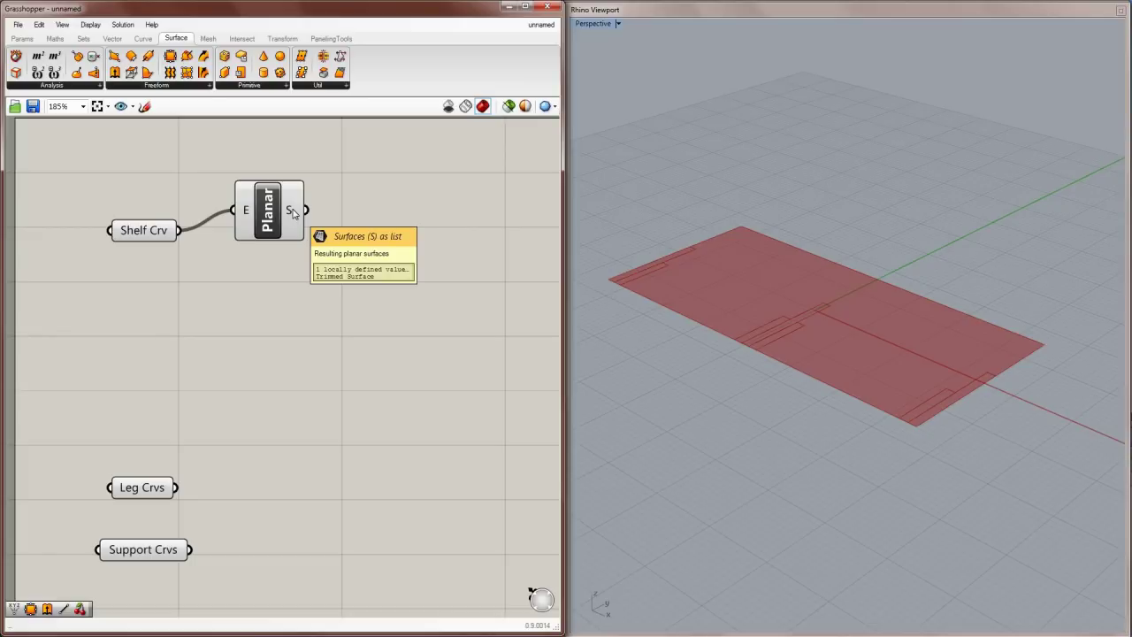
Step: Add an Extrude component beside Planar Srf and connect the planar surface to its base input
right_click_drag(781, 273, 628, 228)
scroll(310, 207, "up", 2)
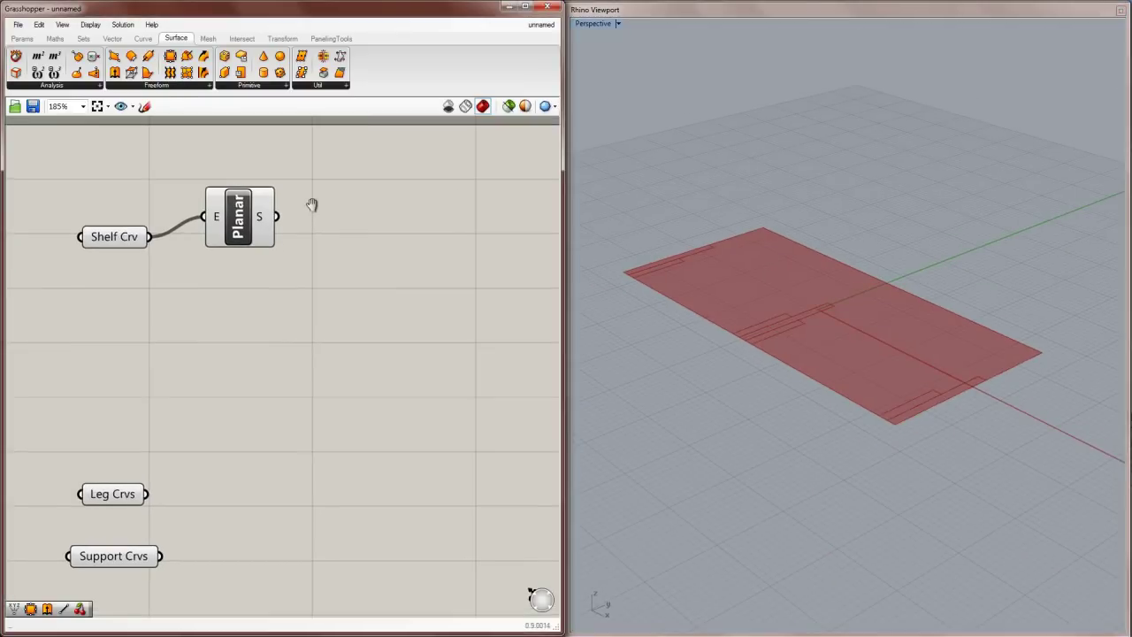
scroll(269, 210, "down", 2)
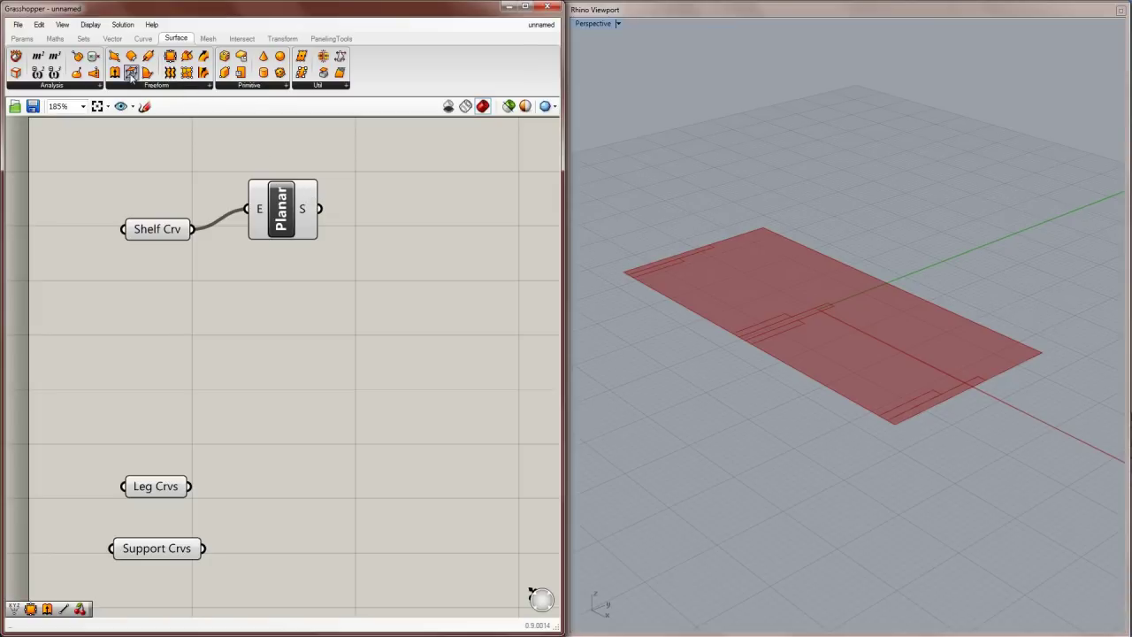
left_click_drag(114, 73, 420, 229)
right_click_drag(398, 226, 375, 233)
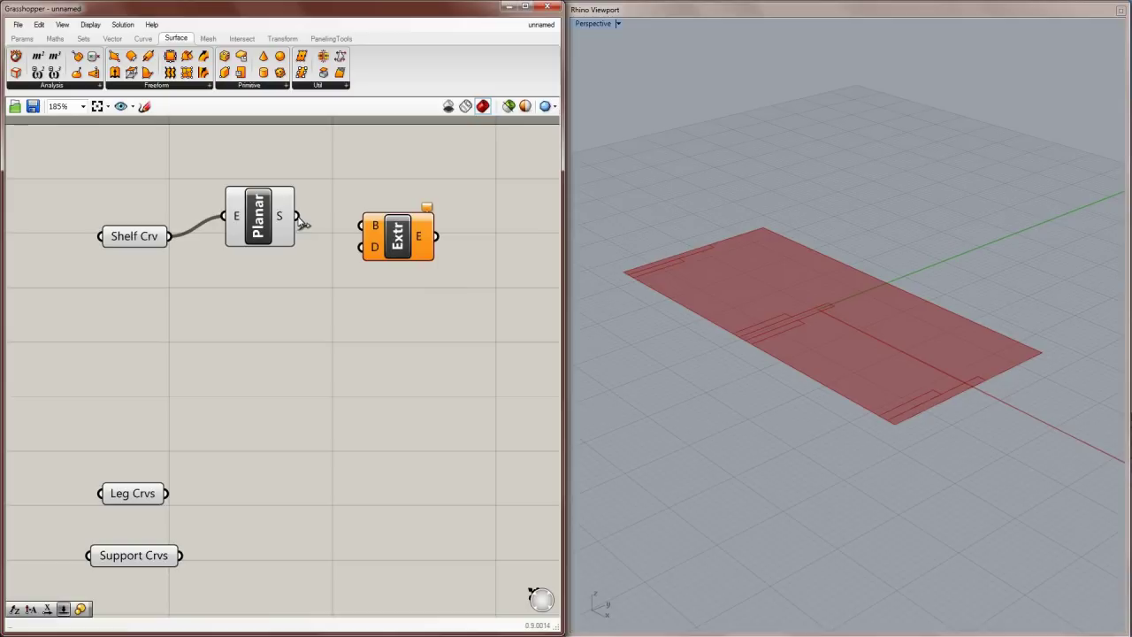
left_click_drag(297, 215, 396, 254)
left_click(388, 205)
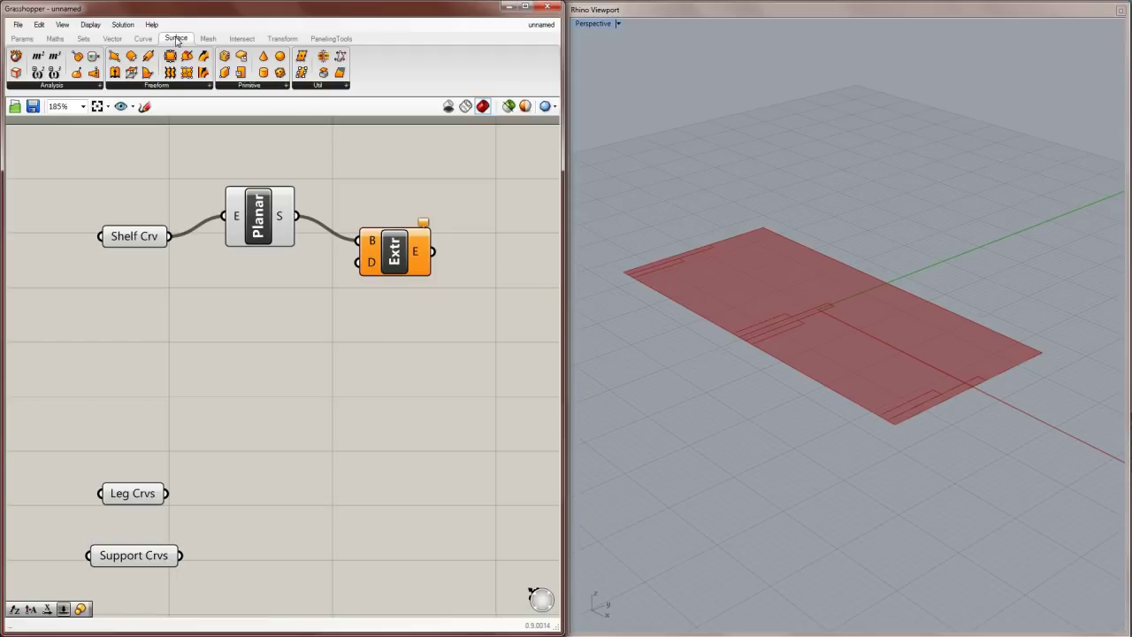
Step: Add a Unit Z vector component below Planar Srf and connect it to the Extrude component's direction input
left_click(113, 39)
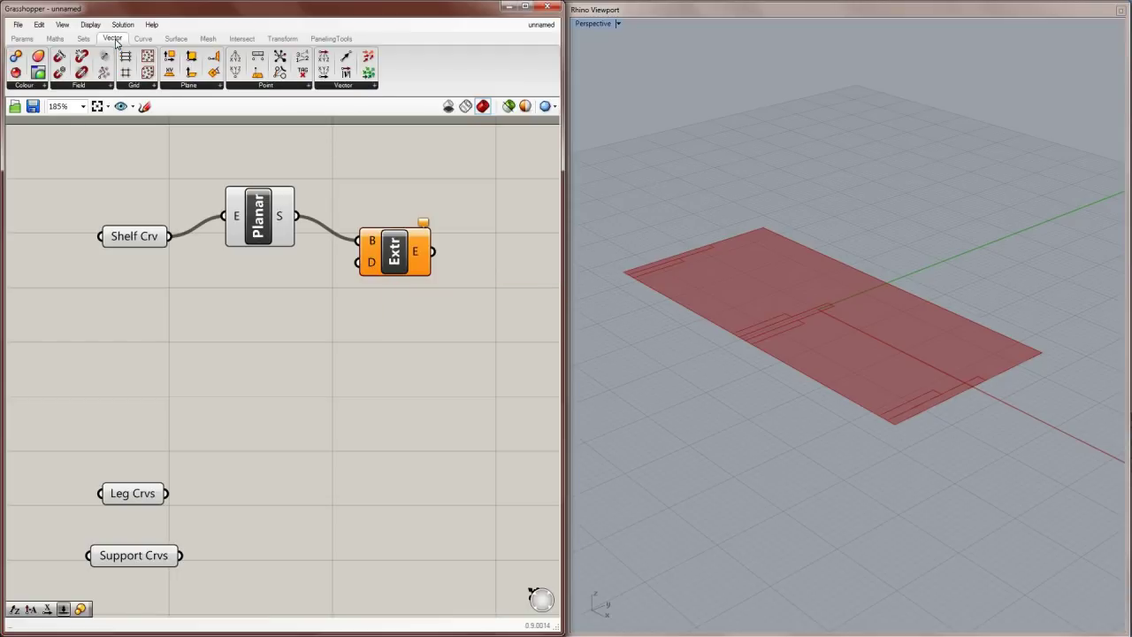
left_click(368, 87)
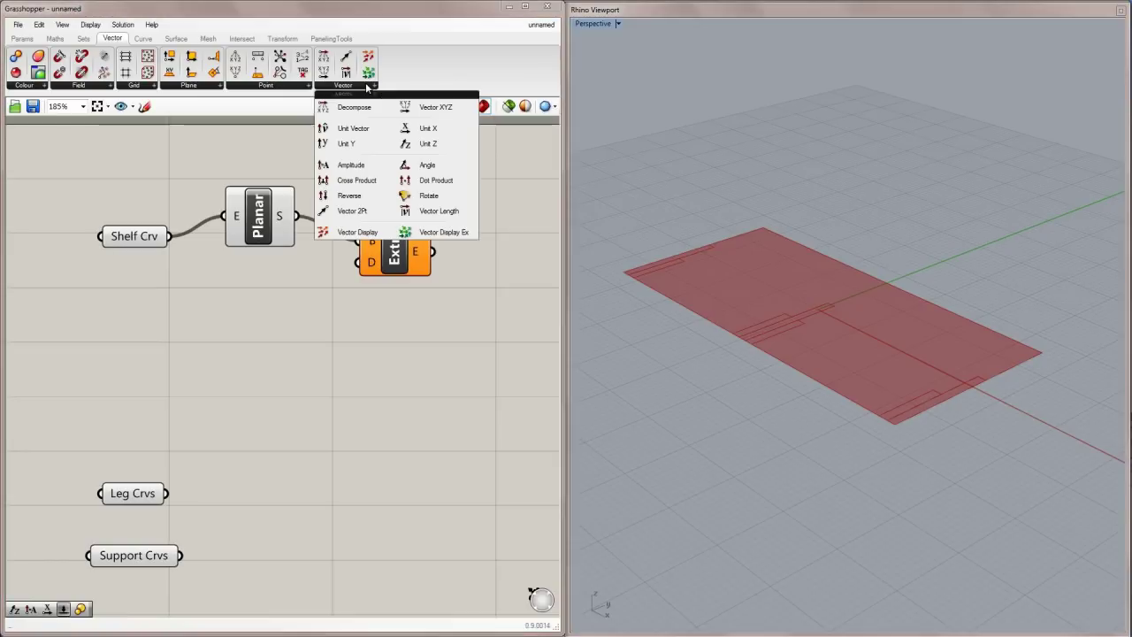
left_click(447, 146)
left_click(268, 294)
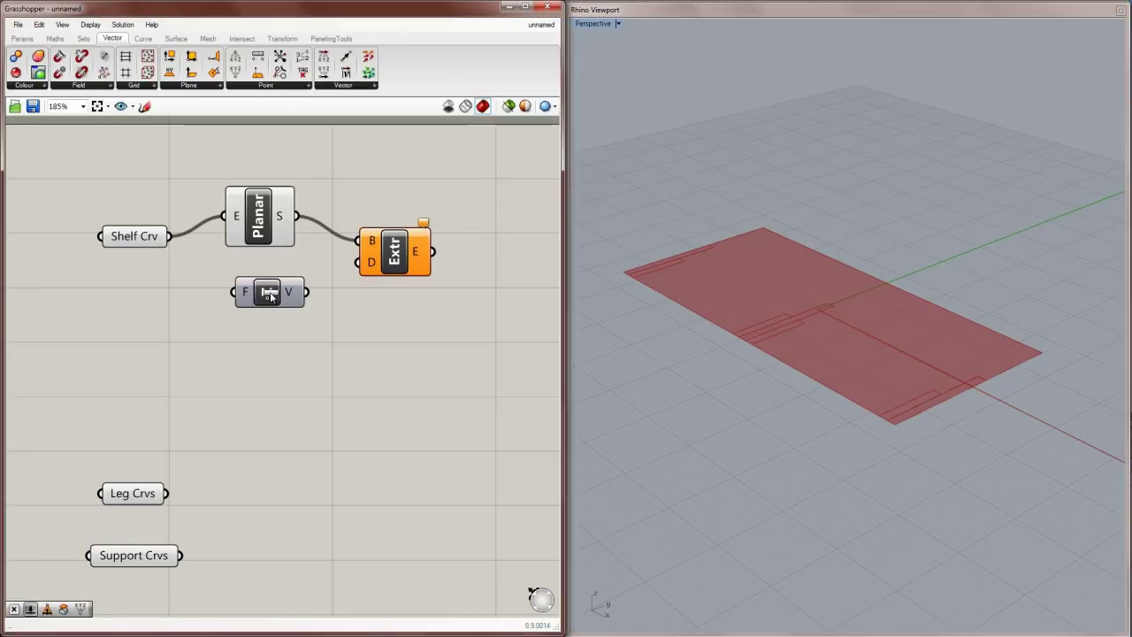
left_click_drag(307, 292, 354, 263)
right_click_drag(871, 292, 817, 331)
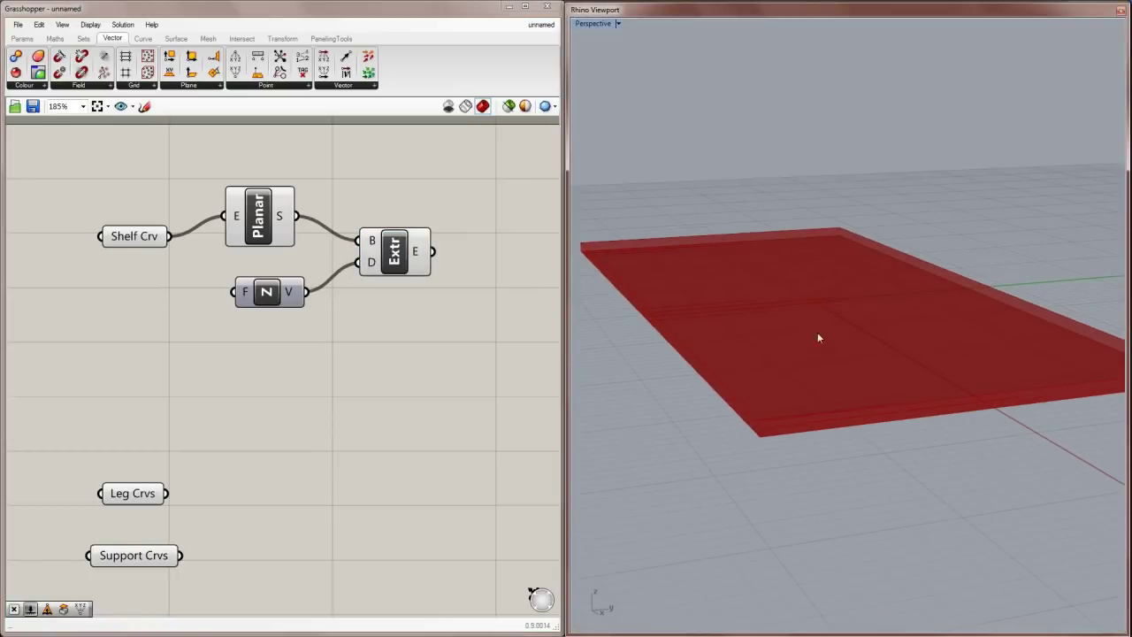
Step: Select the Extrude, Planar Srf and Unit Z components one after another to examine each one's role in the definition
left_click(405, 251)
left_click(421, 325)
left_click(275, 216)
left_click(336, 170)
left_click(276, 297)
left_click(344, 362)
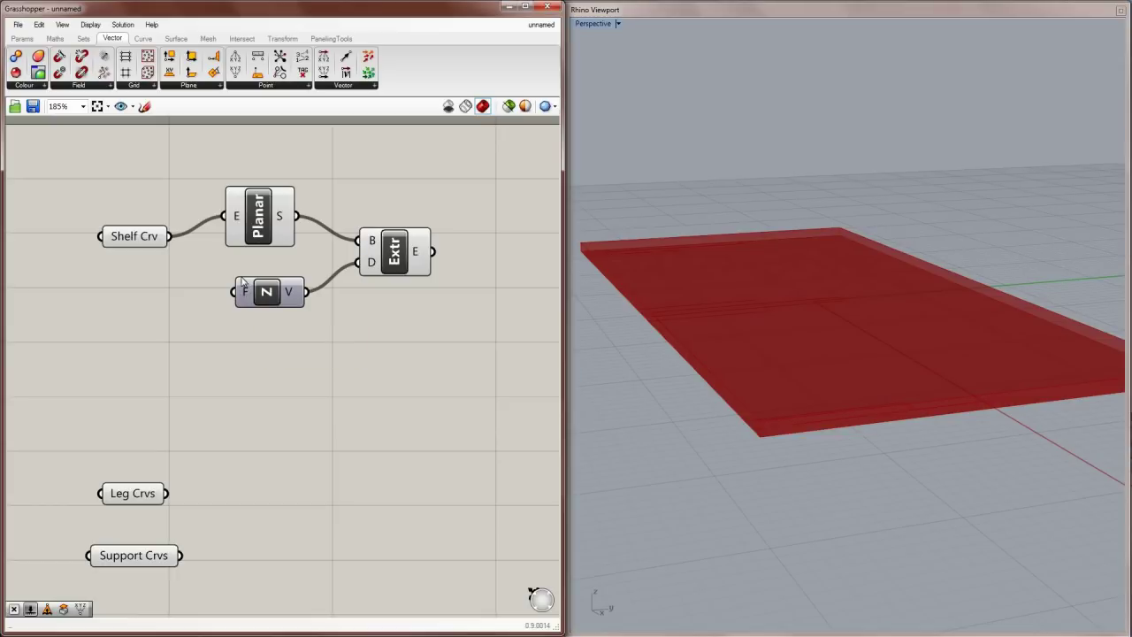
Step: Add a number slider, connect it to the factor input of Unit Z and set it to 0.466
left_click(22, 38)
left_click_drag(167, 56, 97, 310)
left_click_drag(186, 305, 235, 291)
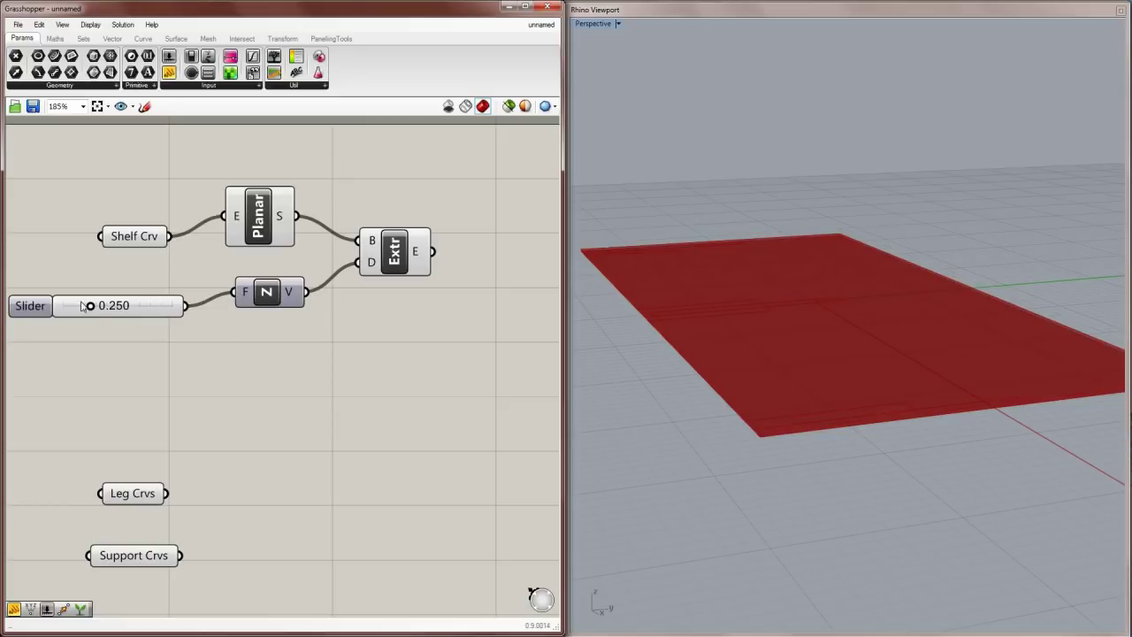
left_click_drag(90, 305, 113, 306)
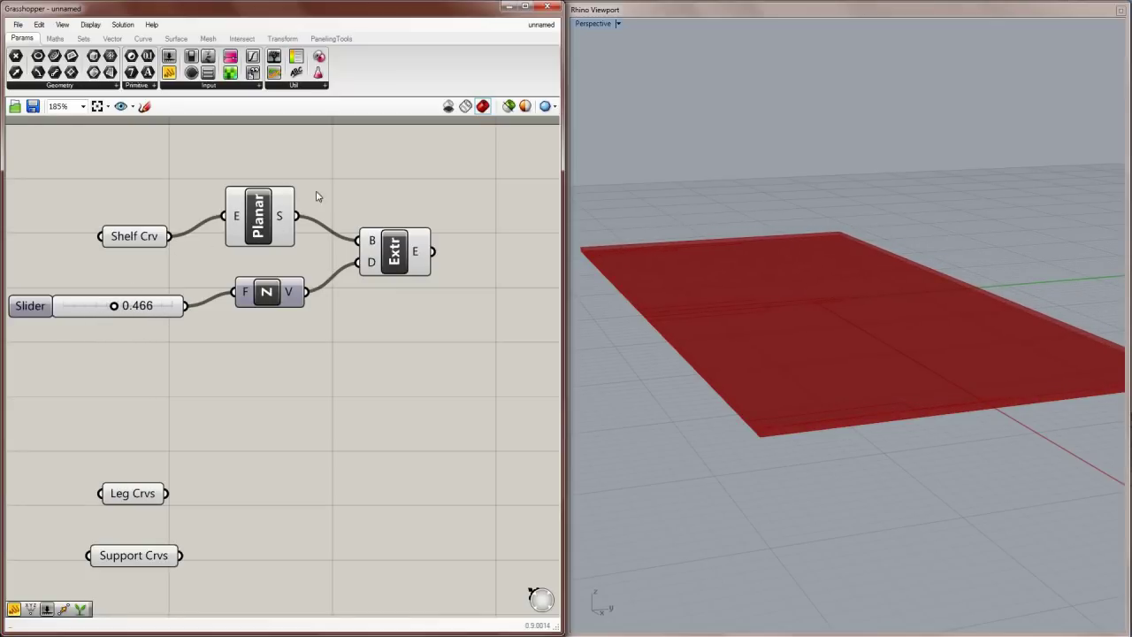
Step: Compare the viewport geometry of Planar Srf and Extrude, and turn off the preview of the Planar Srf component
right_click_drag(770, 319, 607, 283)
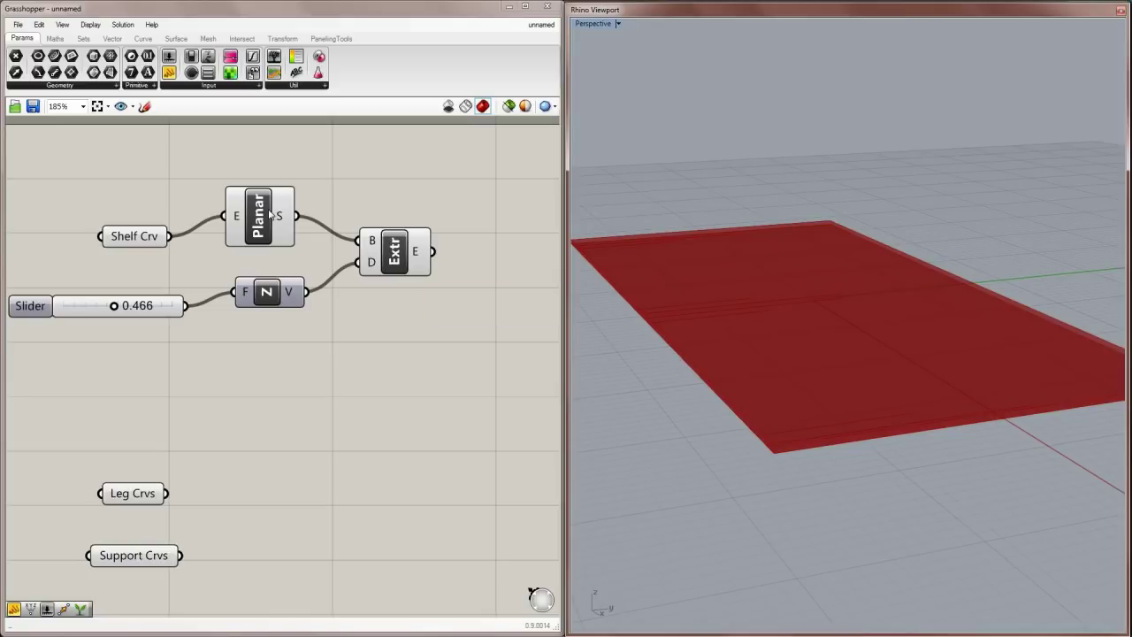
left_click(271, 217)
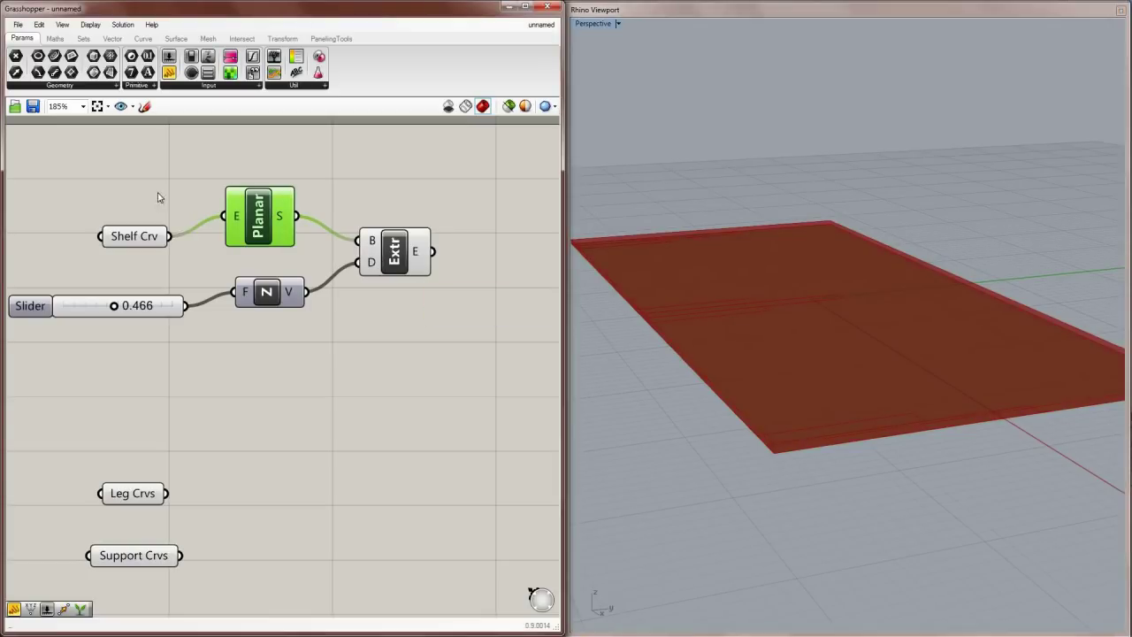
left_click(397, 256)
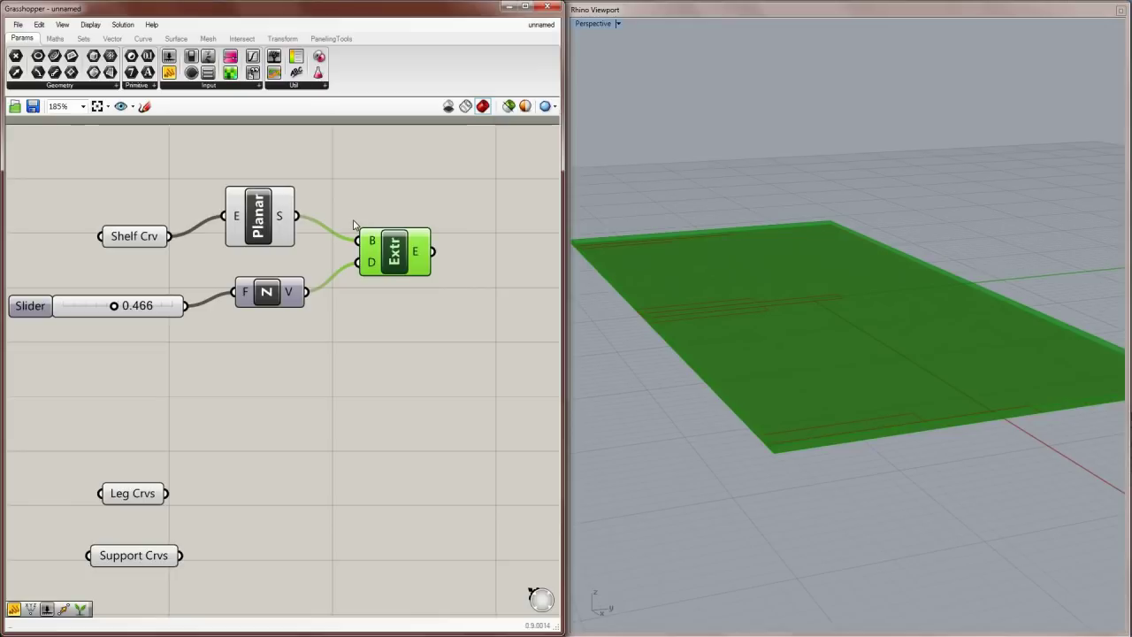
left_click(274, 221)
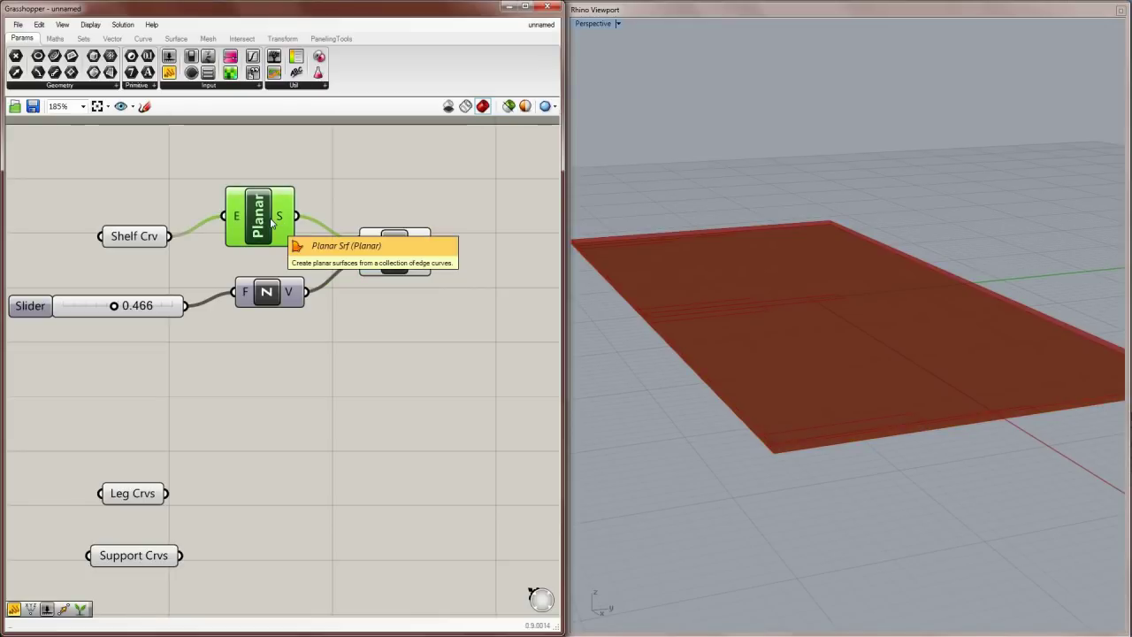
right_click_drag(263, 228, 253, 217)
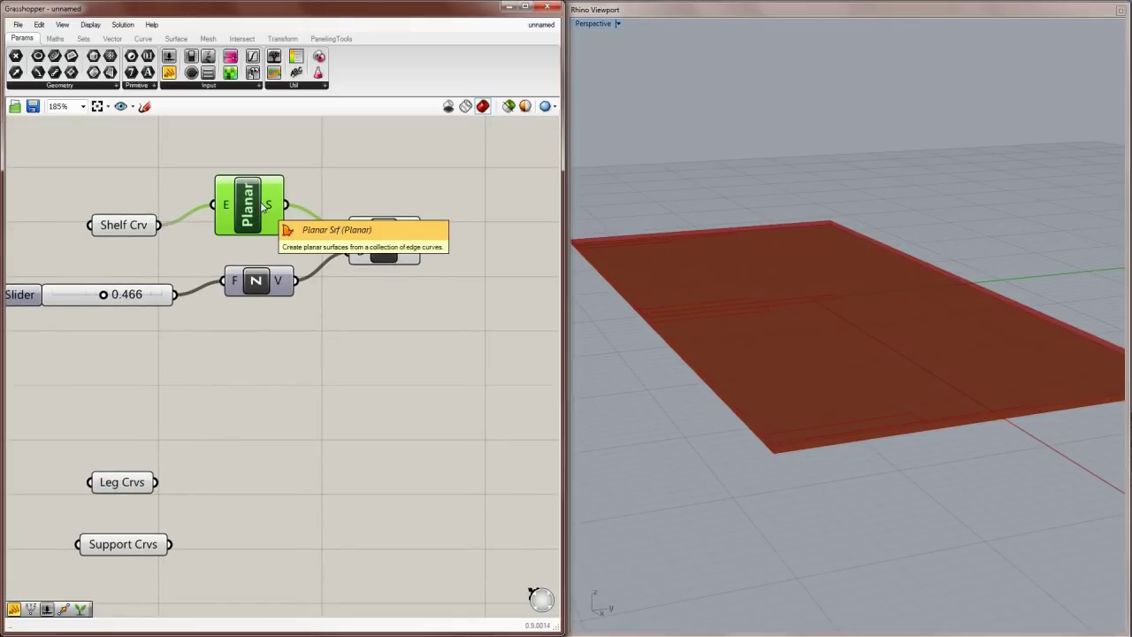
middle_click(262, 206)
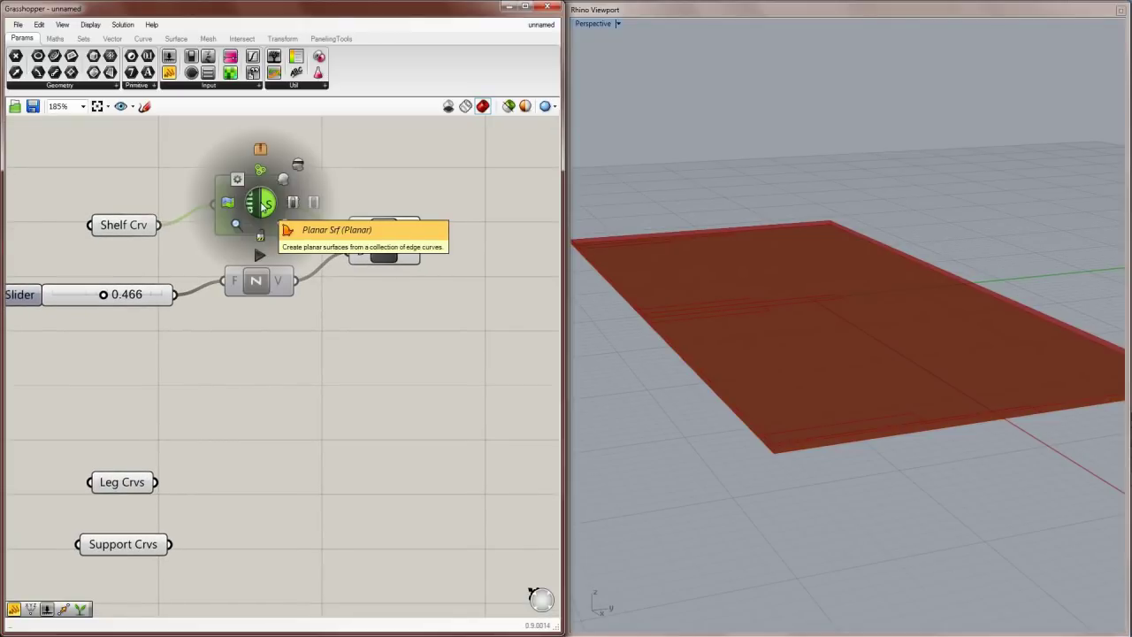
left_click(301, 170)
left_click(306, 177)
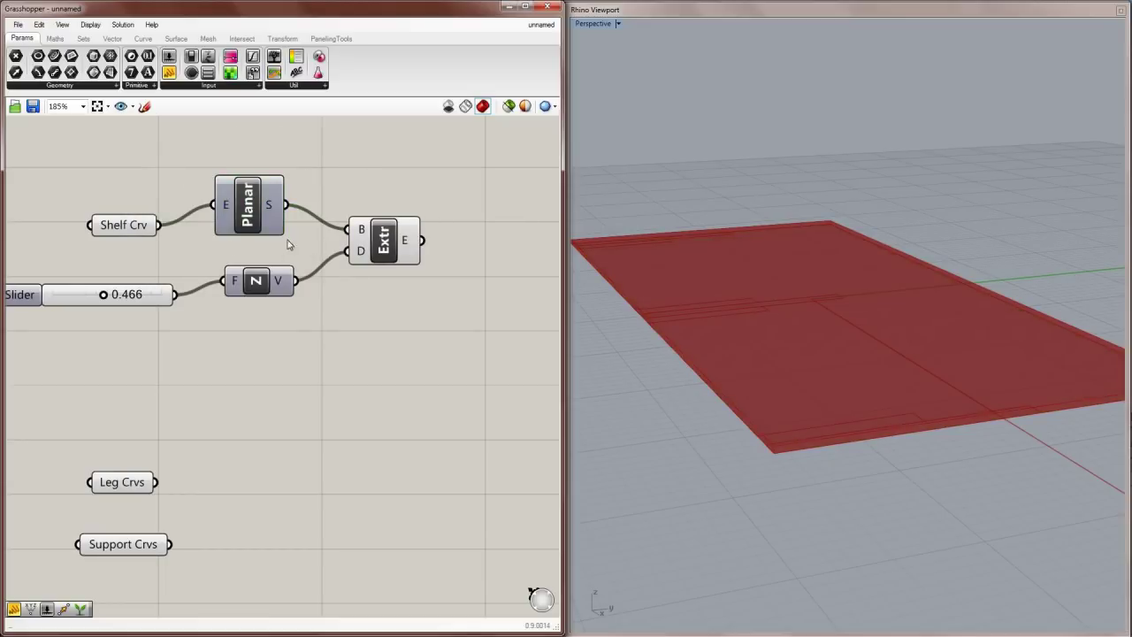
Step: Move the Planar Srf component slightly higher and check the previews of Planar Srf and Extrude by selecting each
left_click_drag(259, 227, 263, 216)
left_click(312, 183)
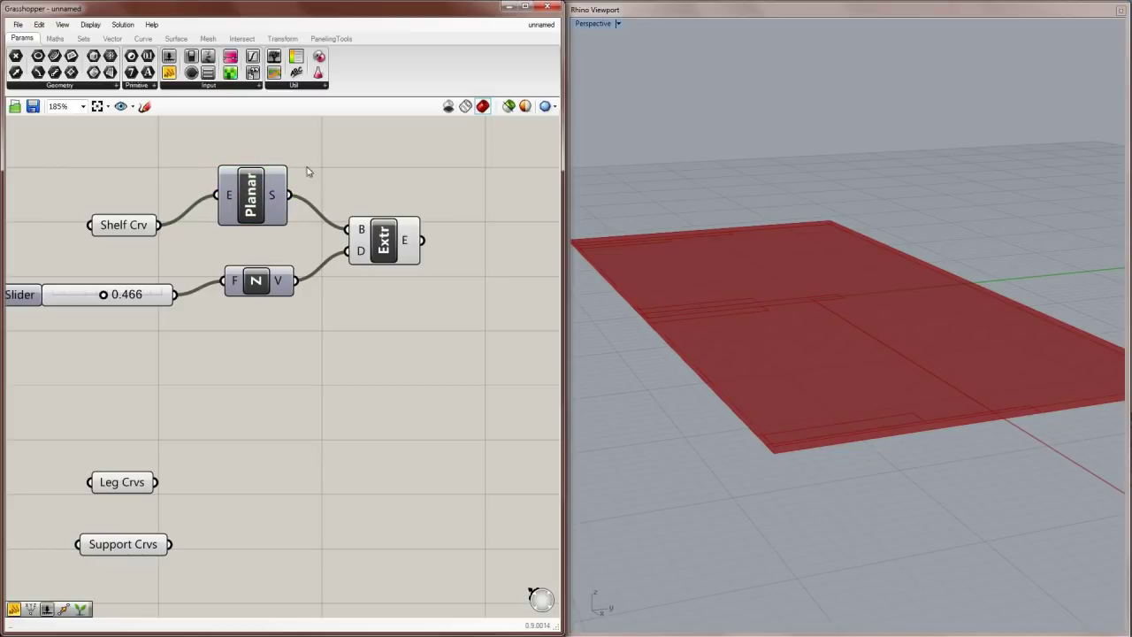
left_click(251, 198)
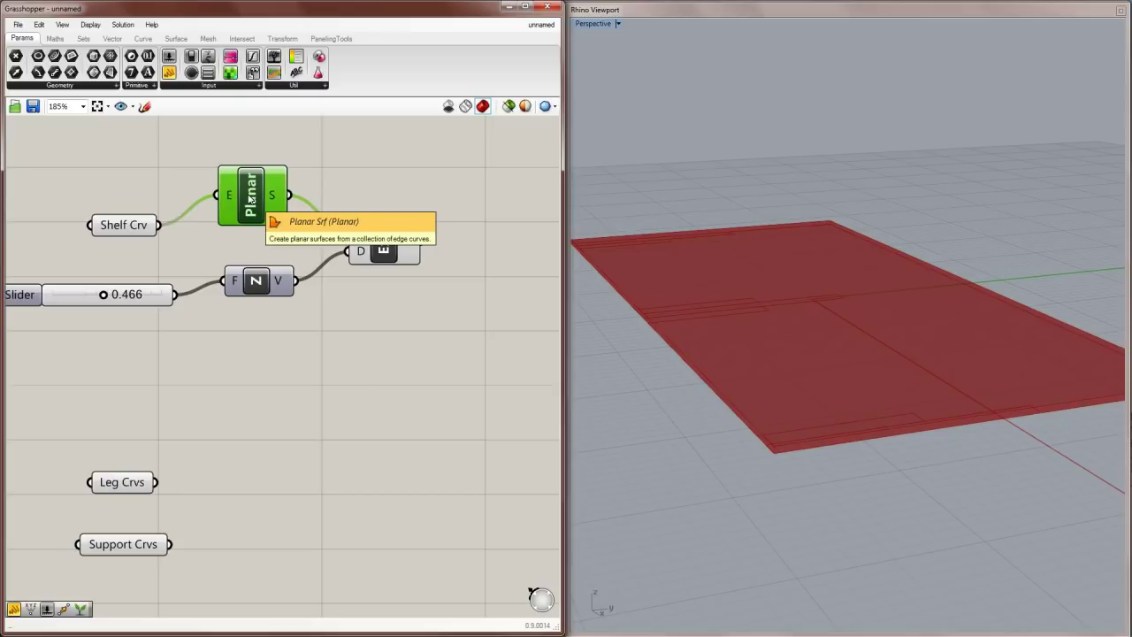
left_click(349, 173)
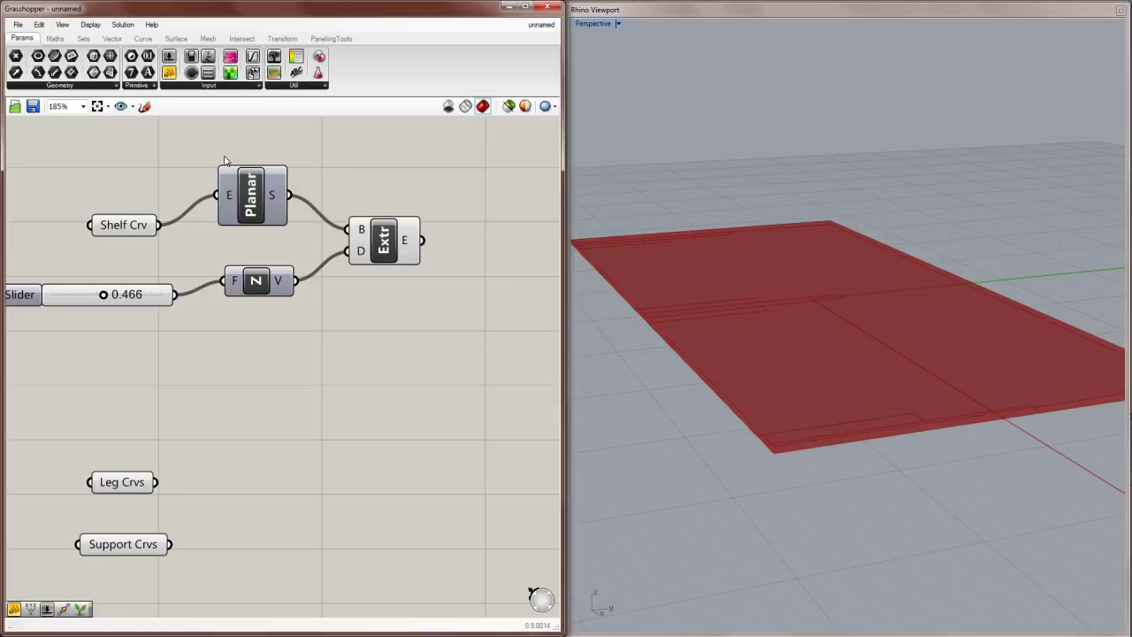
left_click(386, 246)
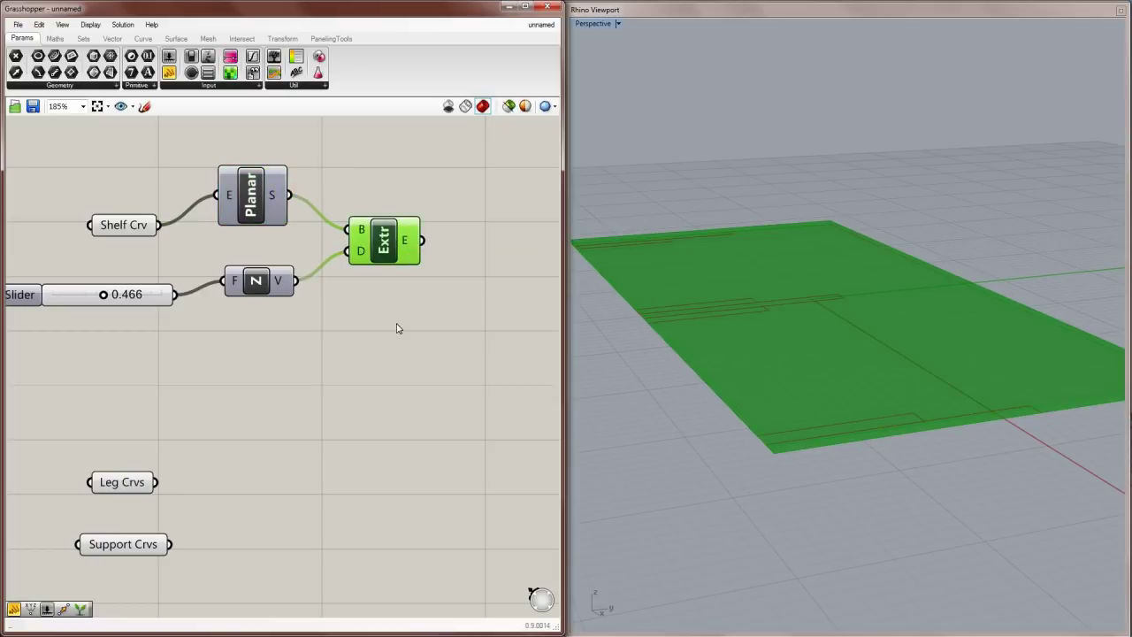
left_click(382, 170)
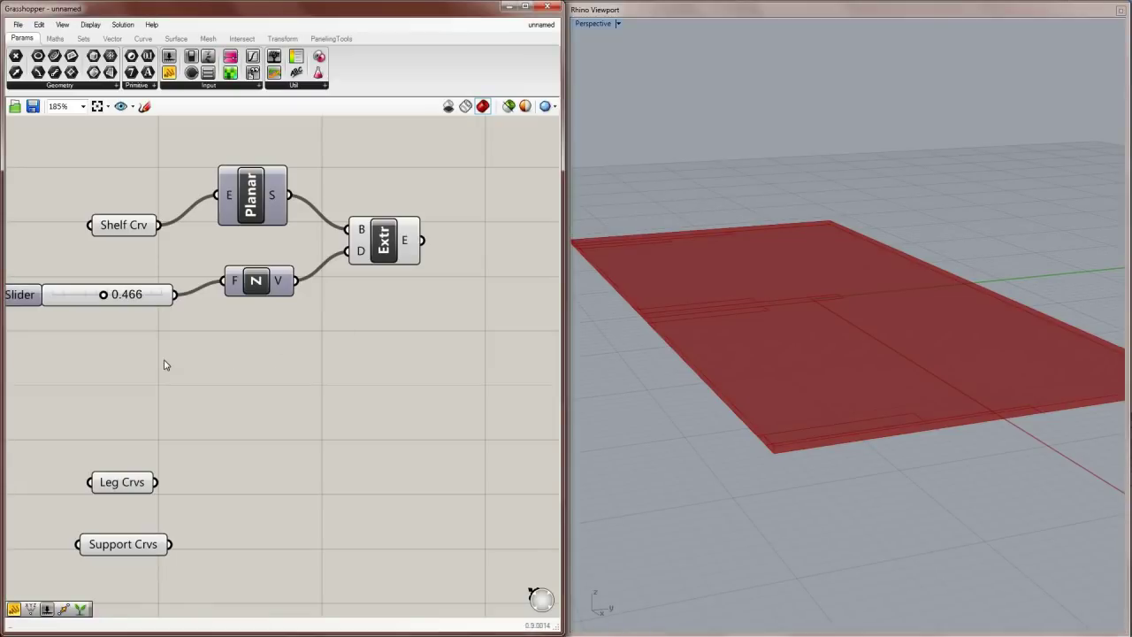
Step: Open the properties of the slider feeding Unit Z and name it "Shelf thickness"
right_click_drag(161, 359, 206, 361)
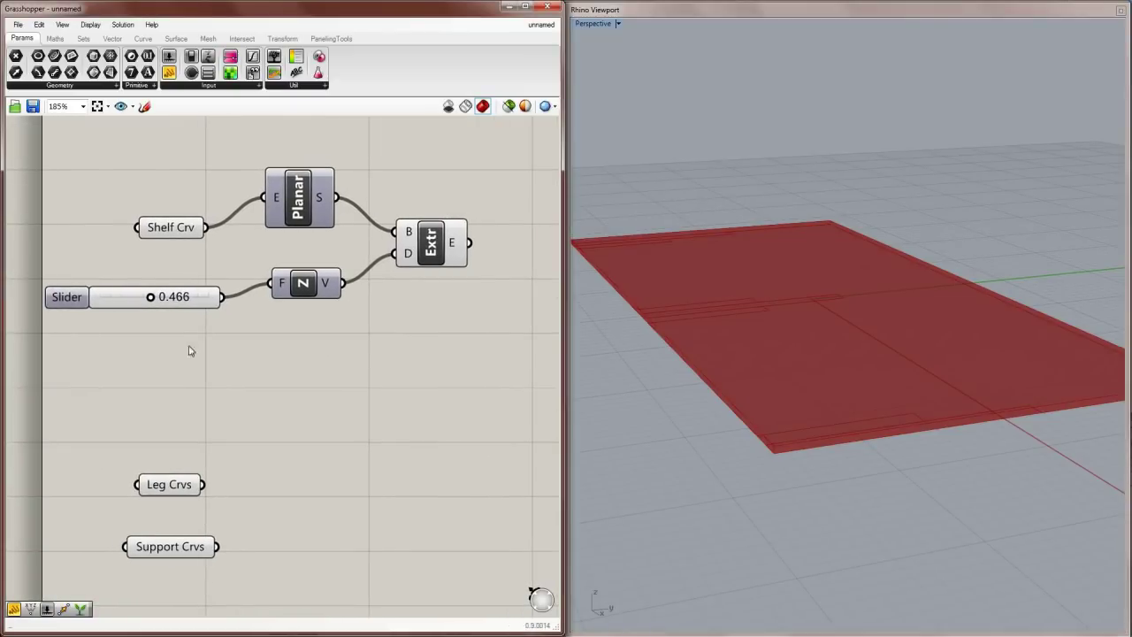
double_click(69, 304)
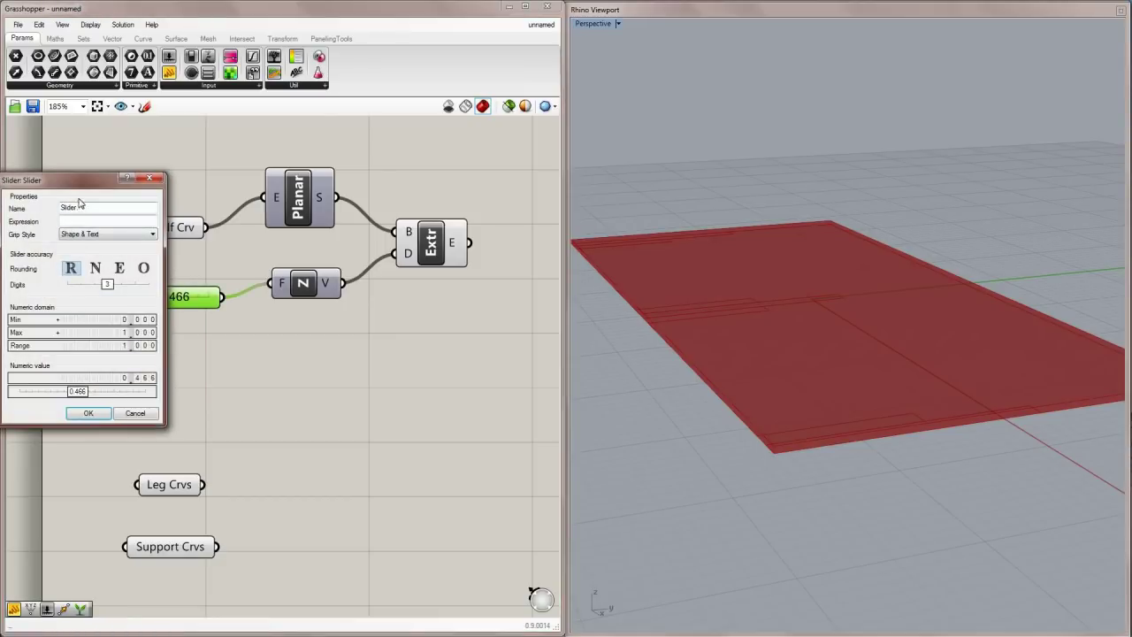
left_click_drag(85, 181, 125, 207)
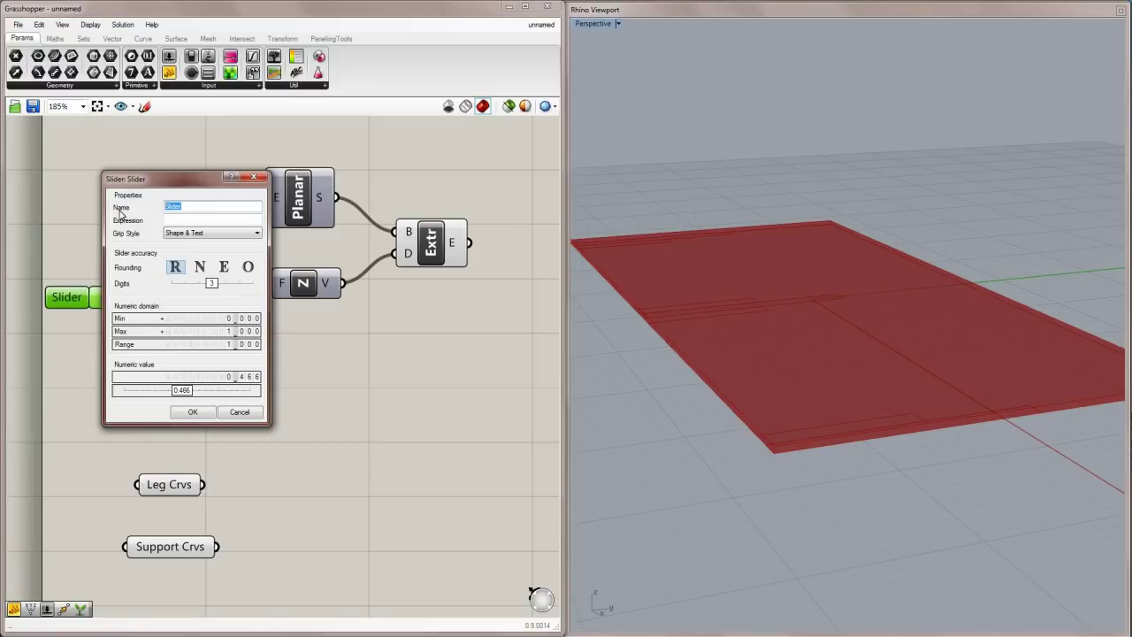
type("Shelf thickness")
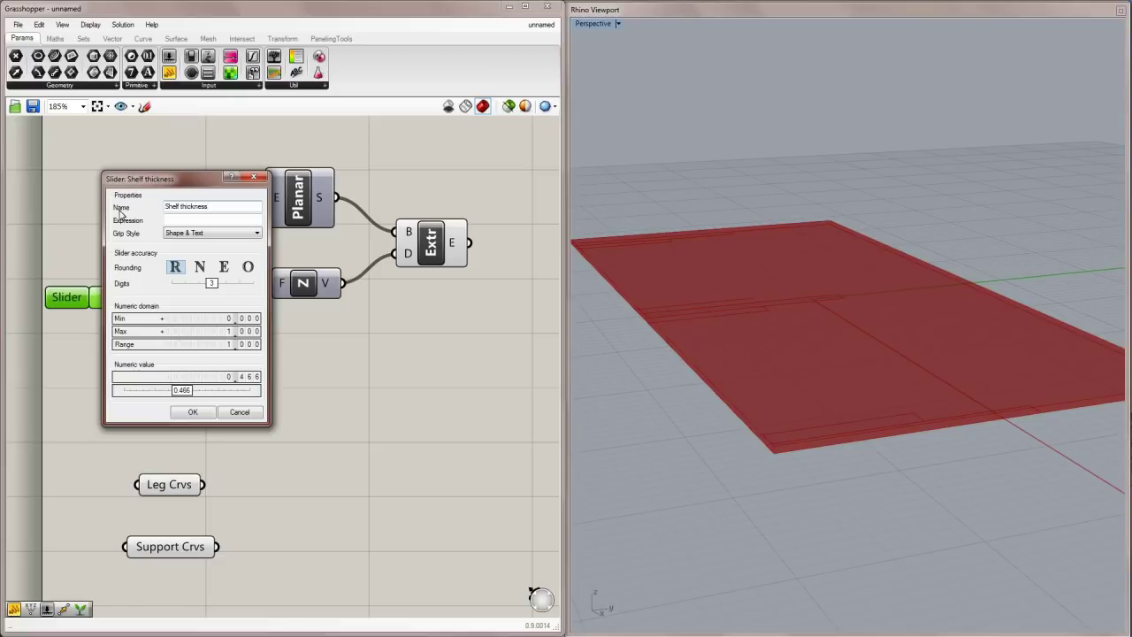
left_click(190, 235)
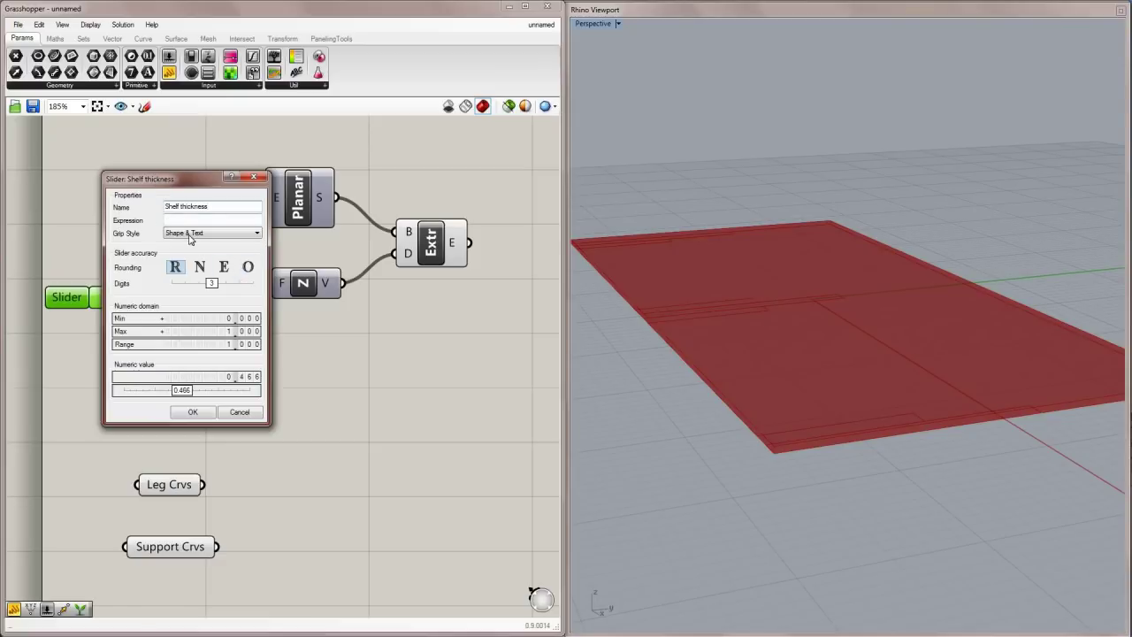
Step: Set the Shelf thickness slider's numeric domain to a minimum of 0.250 and a maximum of 2.000
double_click(211, 320)
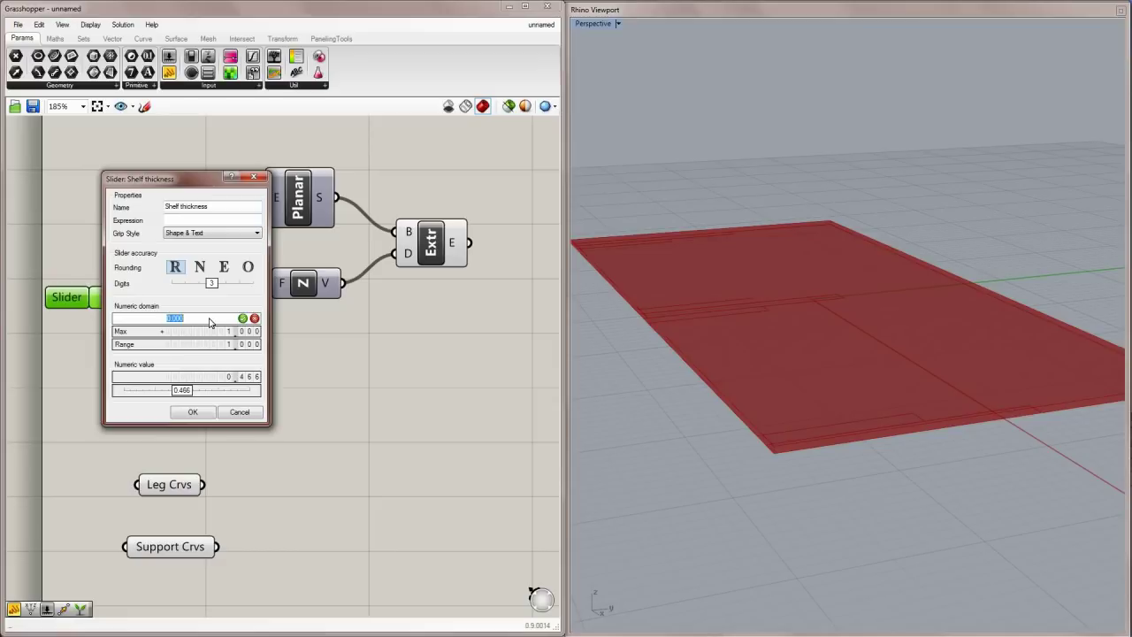
key("BackSpace")
key("Return")
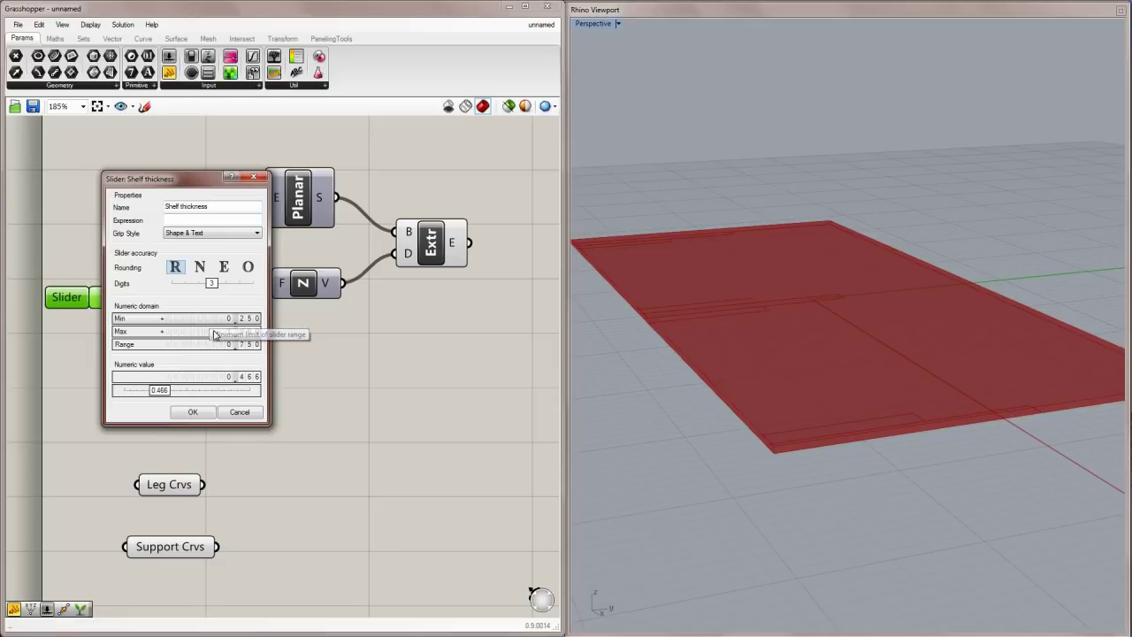
double_click(213, 332)
type("2")
key("Return")
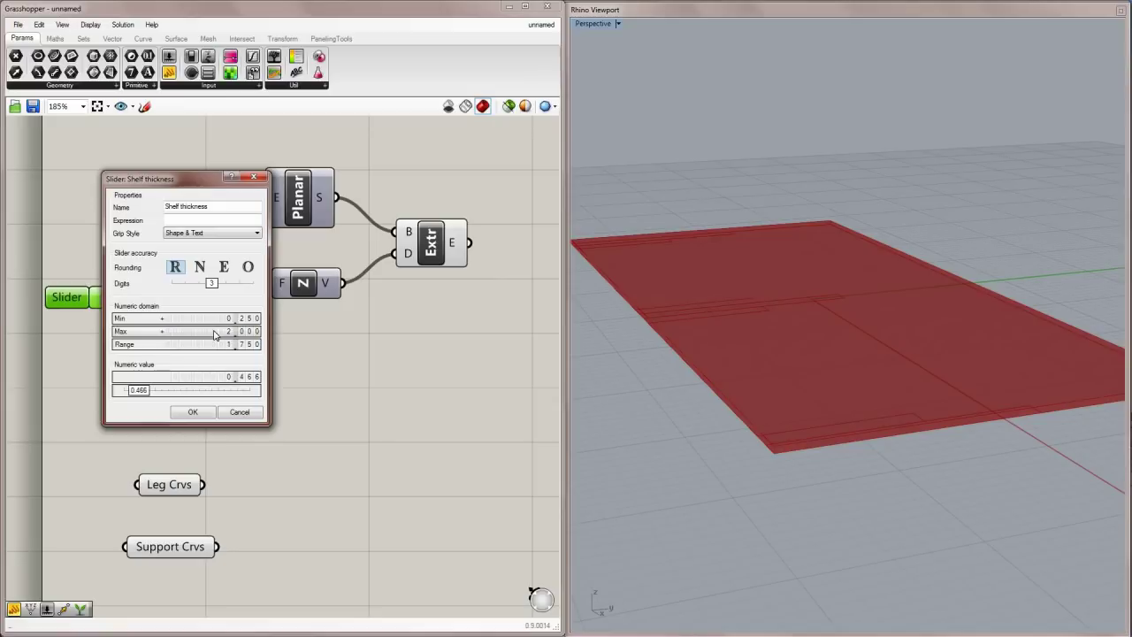
left_click(193, 412)
Step: Set the Shelf thickness slider's value to 0.5
mouse_move(121, 302)
left_mouse_down()
mouse_move(84, 297)
mouse_move(285, 303)
mouse_move(58, 299)
mouse_move(127, 298)
left_mouse_up()
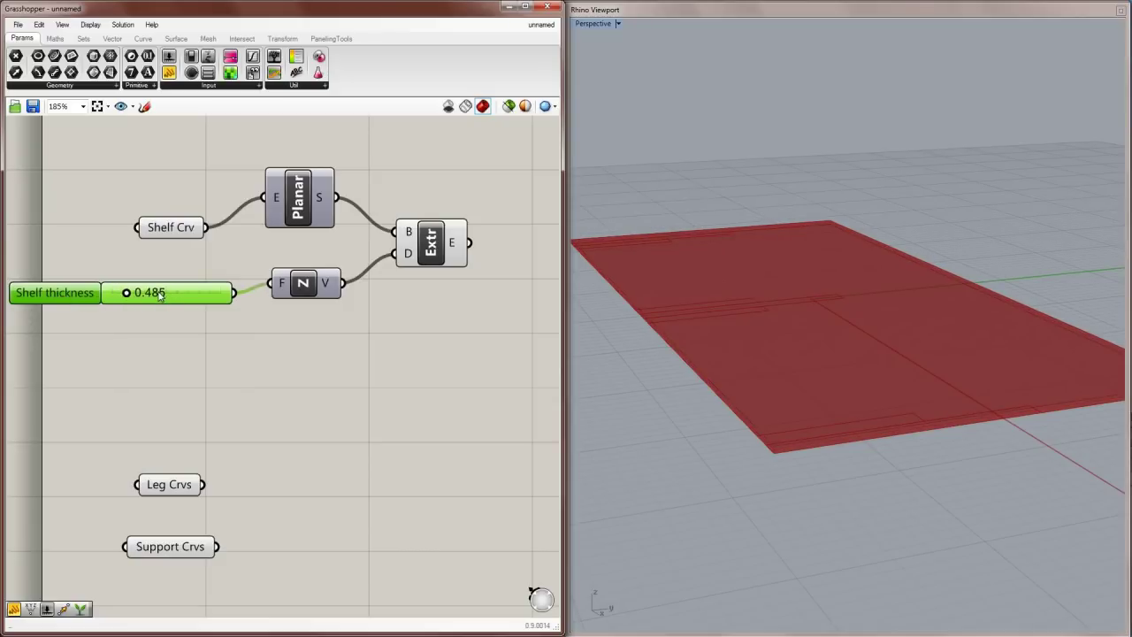
double_click(160, 296)
type("0.5")
key("Return")
left_click(275, 362)
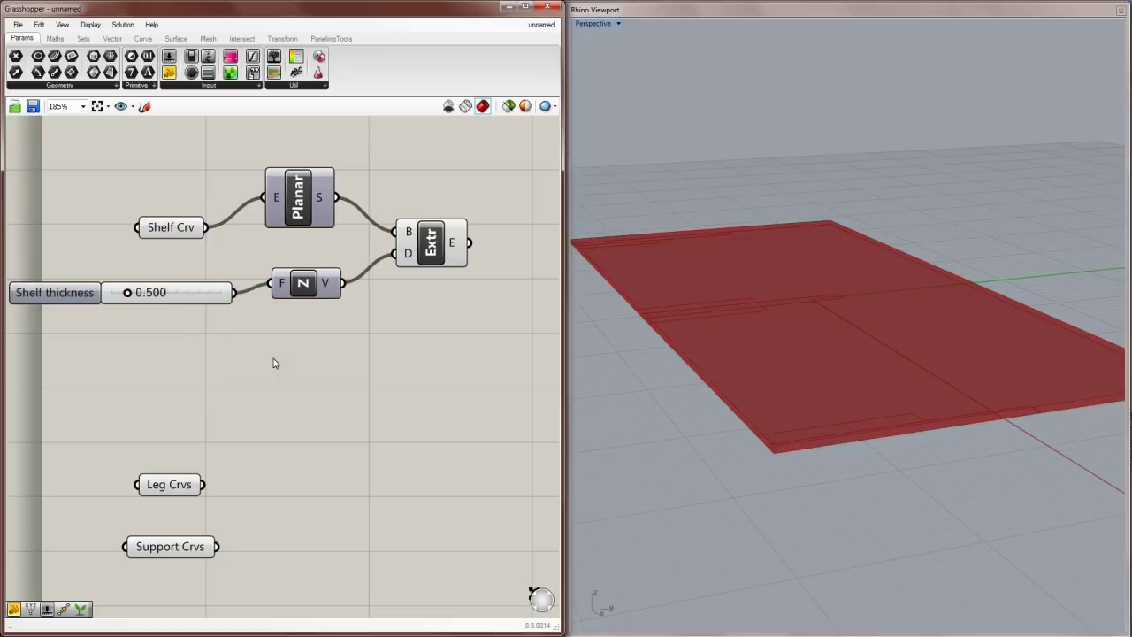
Step: Add a Move component after Extrude and connect the extrusion output to Move's geometry input
scroll(366, 339, "down", 3)
right_click_drag(370, 343, 283, 256)
scroll(283, 255, "up", 3)
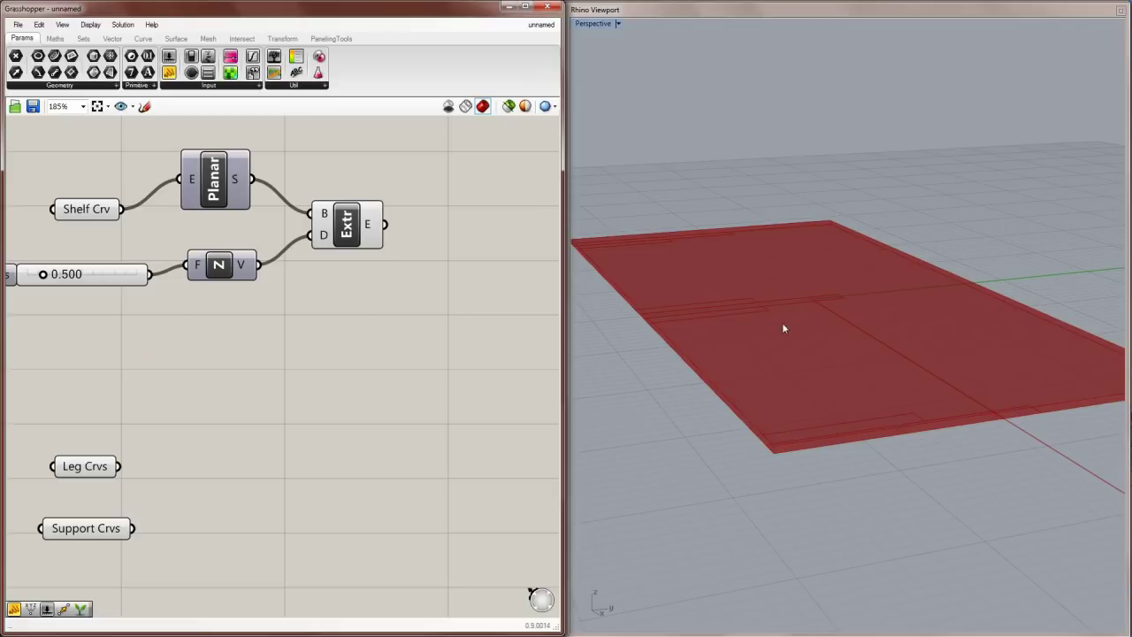
right_click_drag(782, 335, 804, 330)
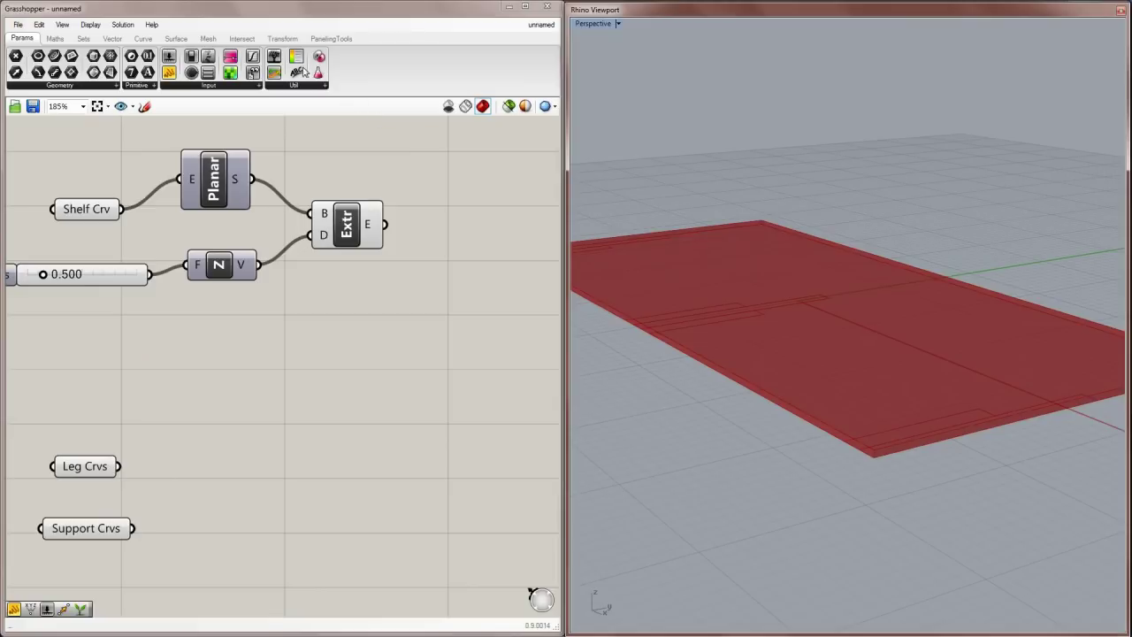
left_click(281, 39)
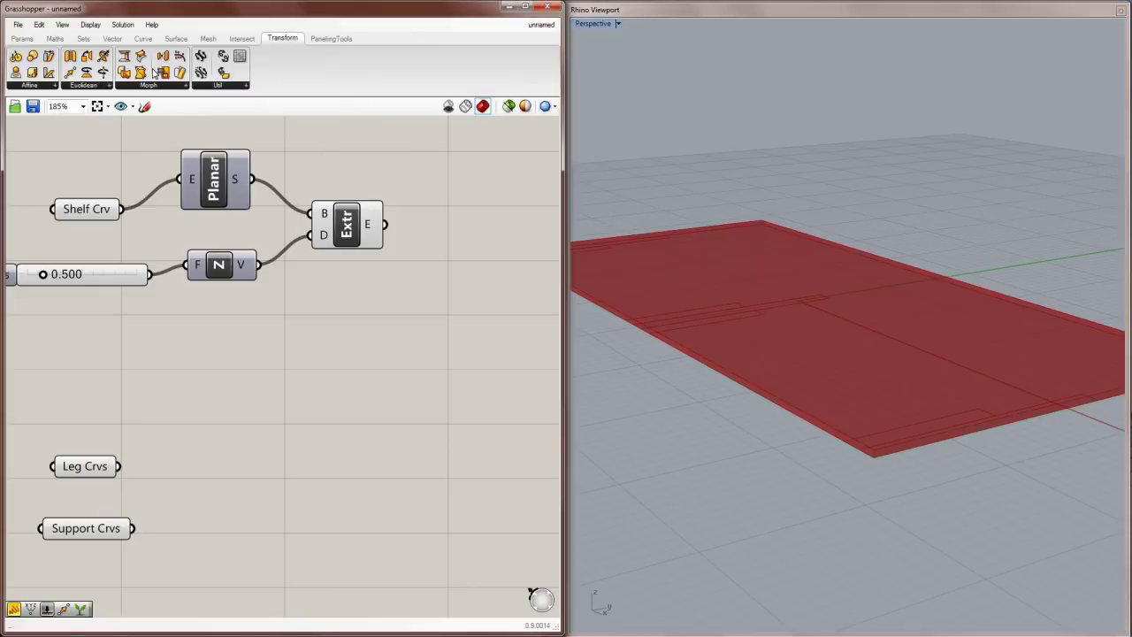
left_click(93, 88)
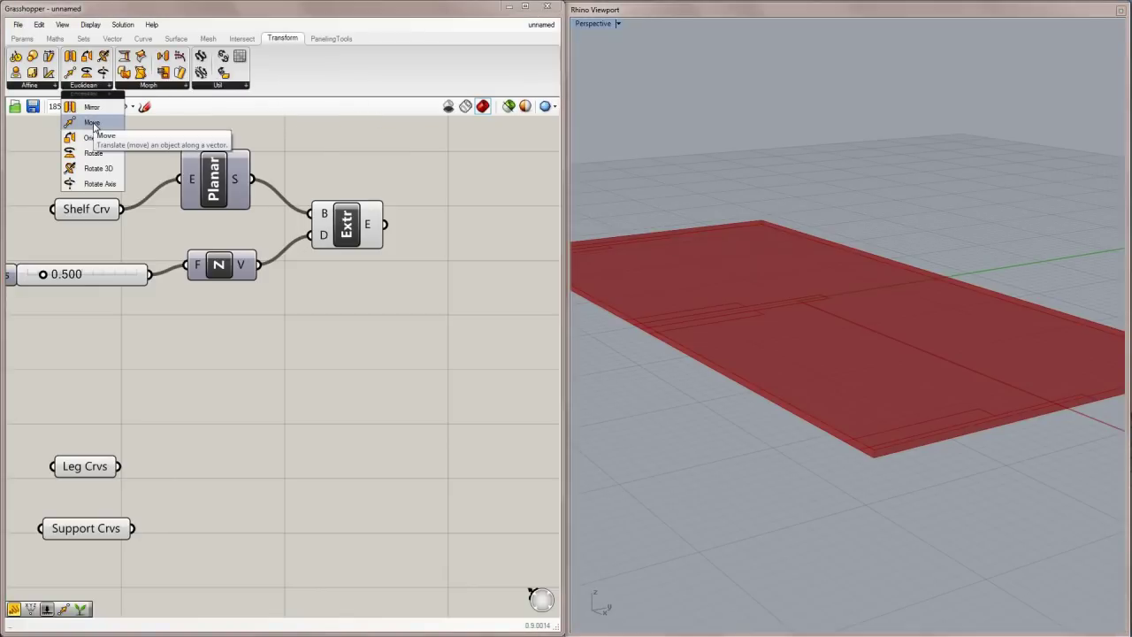
left_click(94, 123)
left_click(485, 261)
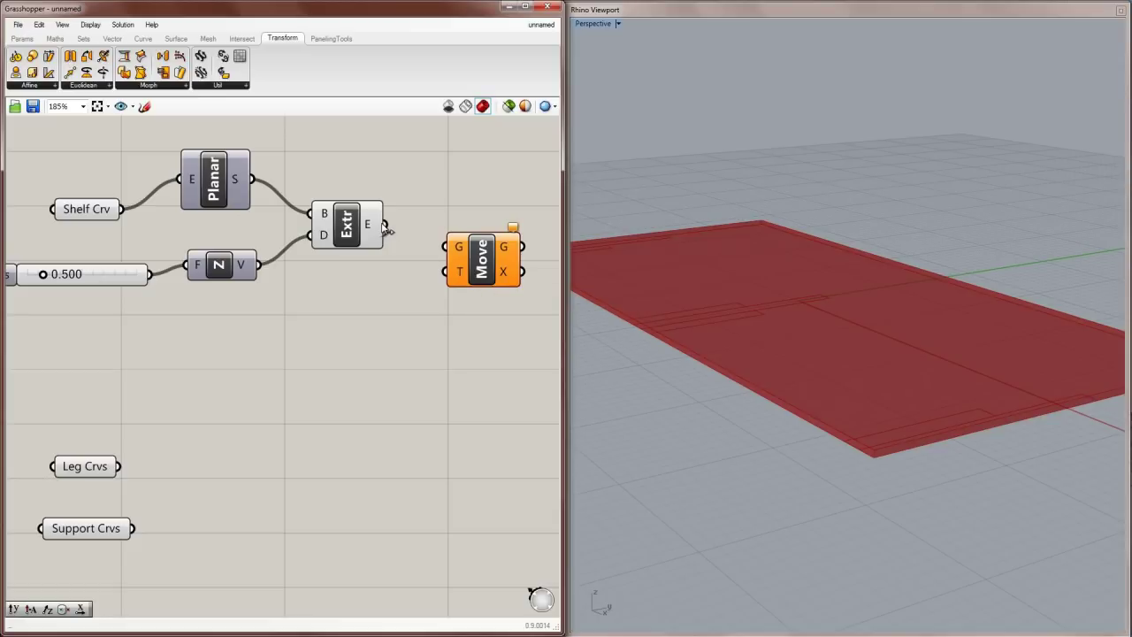
left_click_drag(386, 223, 445, 247)
Step: Duplicate the Unit Z component, connect the copy to Move's translation input, and feed its factor from a new number slider
left_click(230, 267)
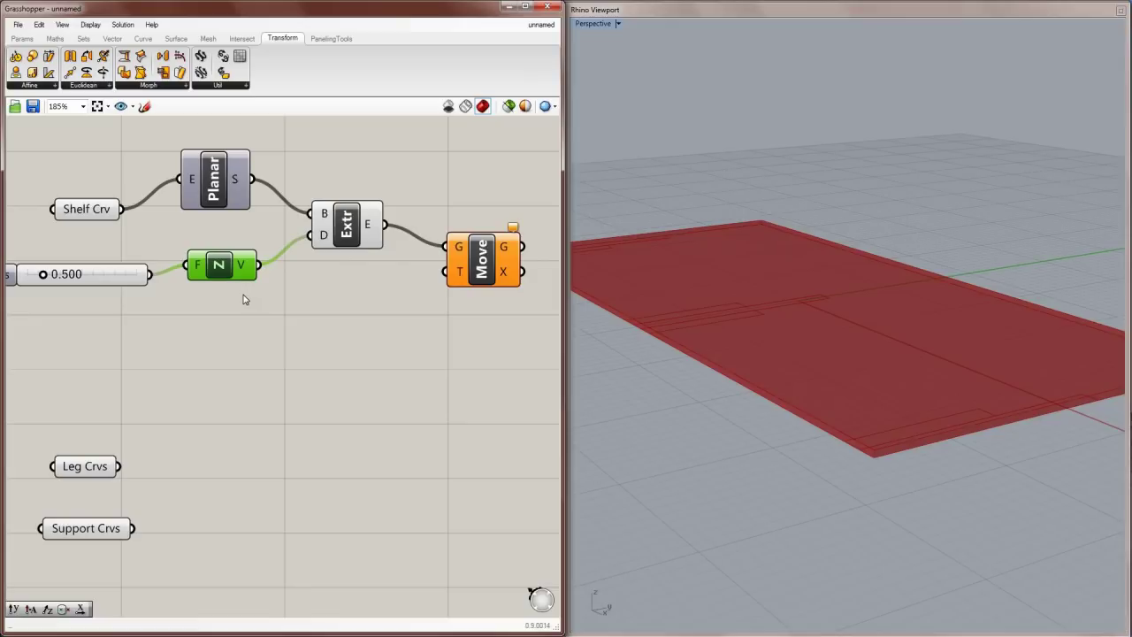
left_click_drag(235, 270, 445, 272, "alt")
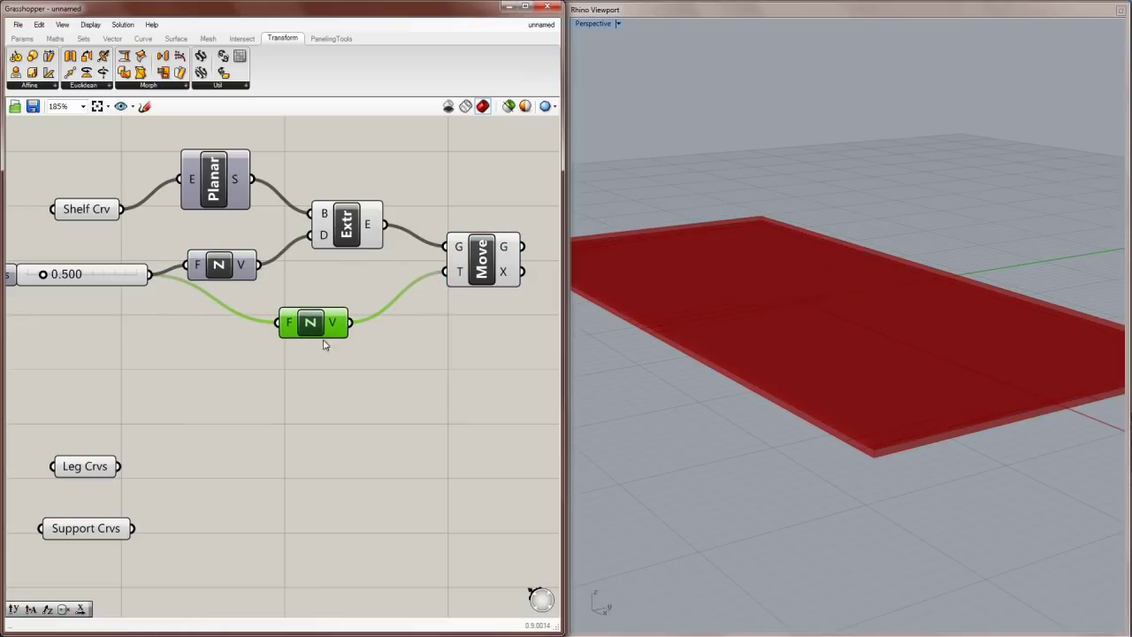
right_click_drag(35, 275, 145, 270)
right_click_drag(356, 276, 300, 281)
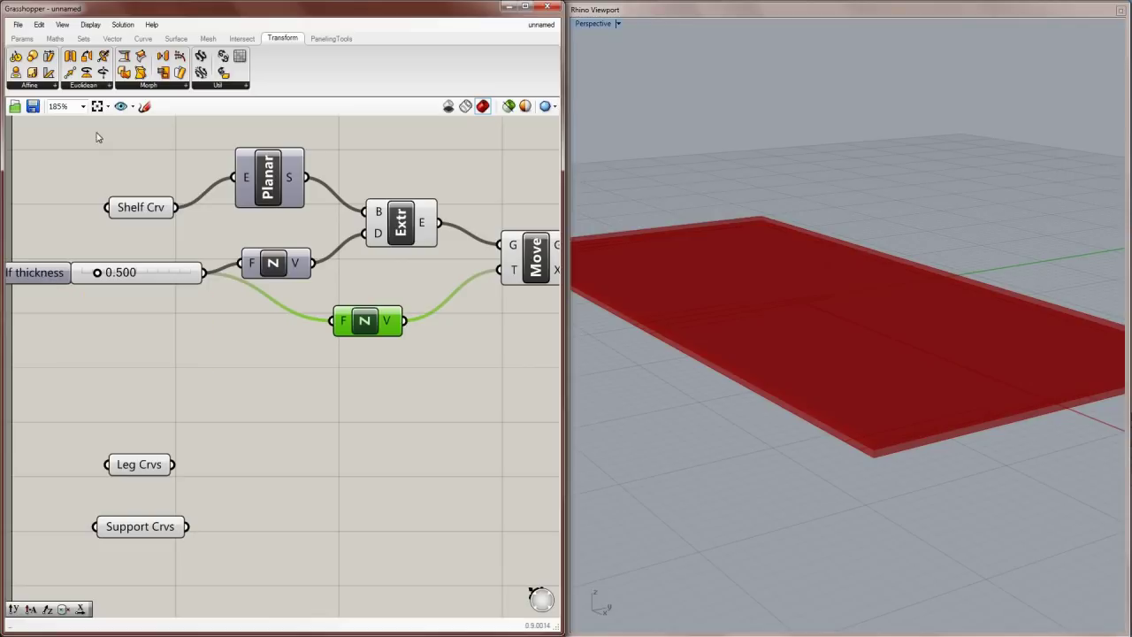
left_click(27, 40)
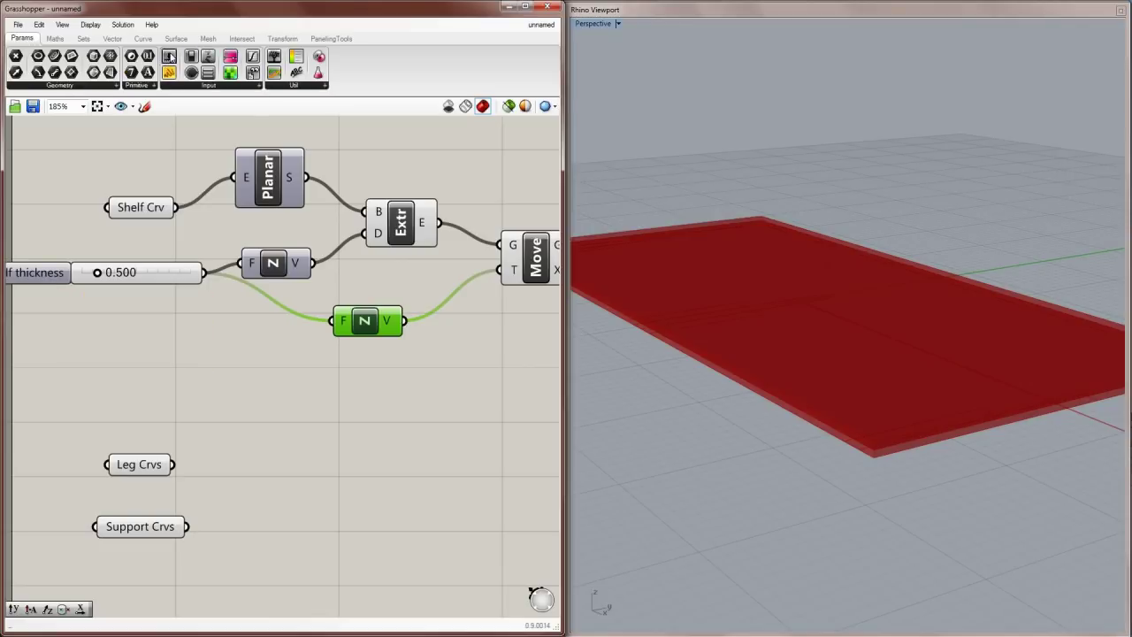
left_click_drag(169, 57, 331, 342)
left_click(59, 348)
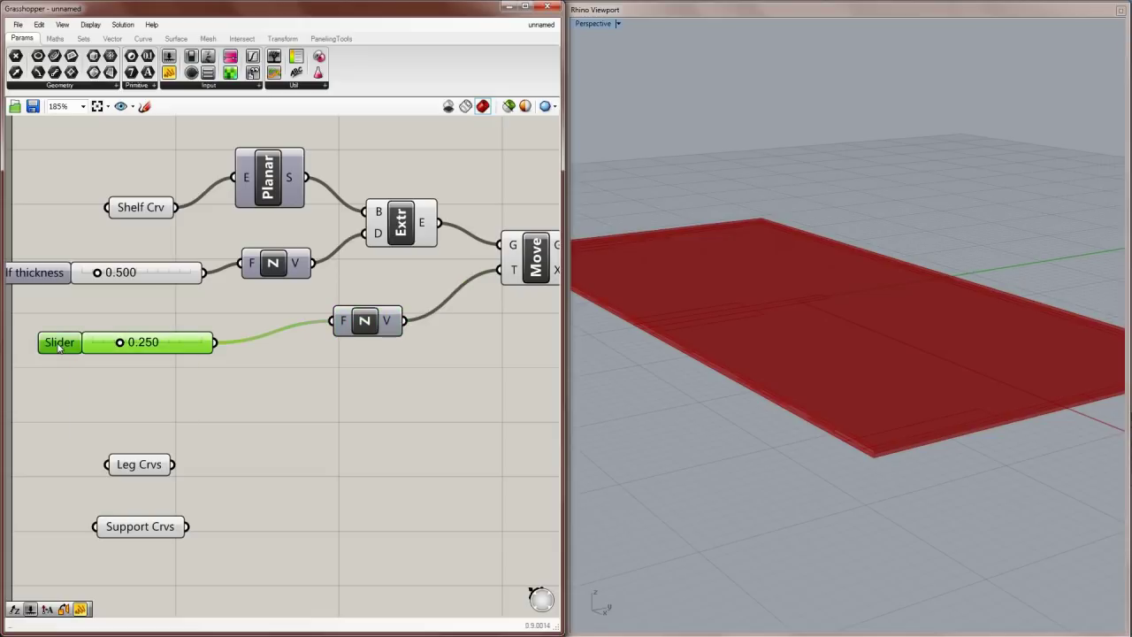
Step: Open the properties of the new slider feeding the second Unit Z and name it "Shelf spacing"
double_click(59, 346)
left_click_drag(89, 224, 171, 254)
type("Shelf spacing")
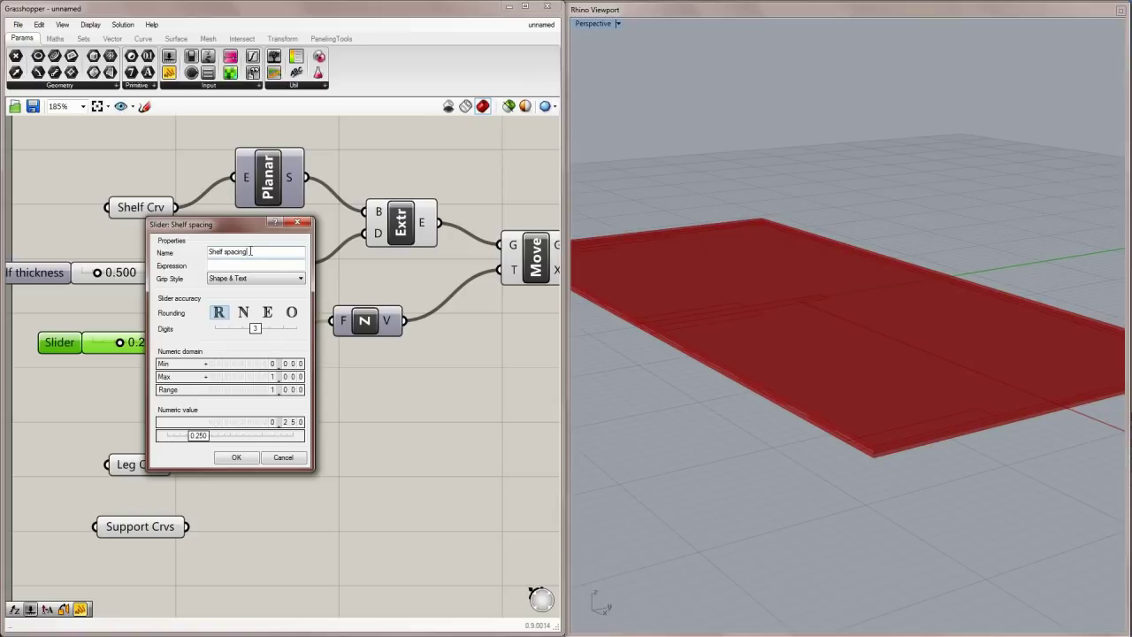
Step: Set the Shelf spacing slider's numeric domain to a minimum of 5 and a maximum of 12, and its value to 7.425
double_click(255, 377)
type("12")
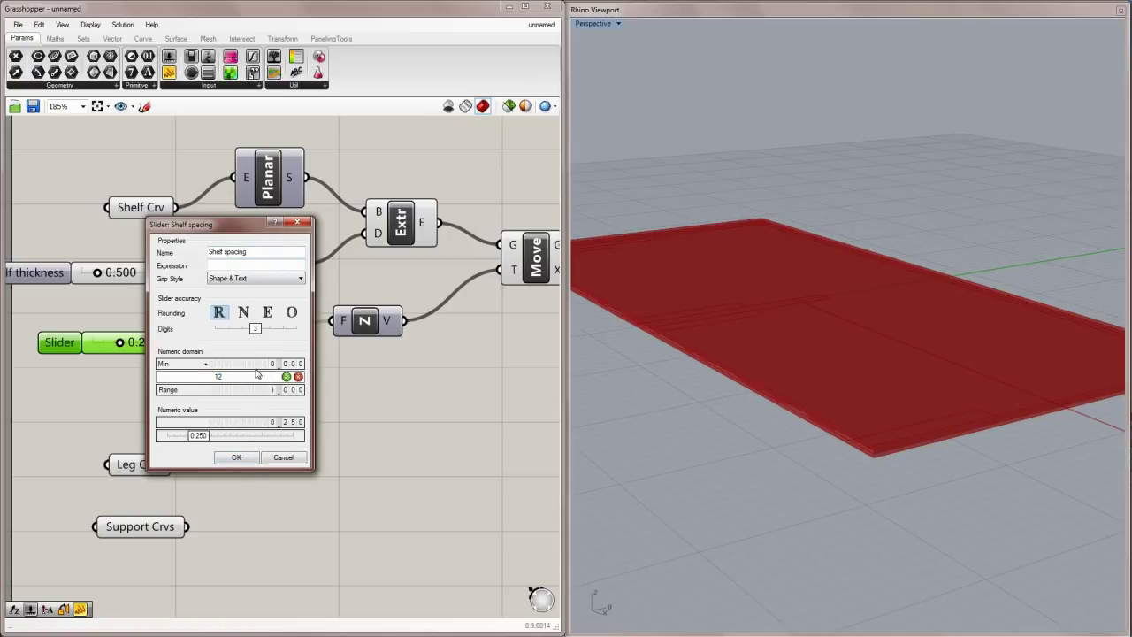
left_click(286, 377)
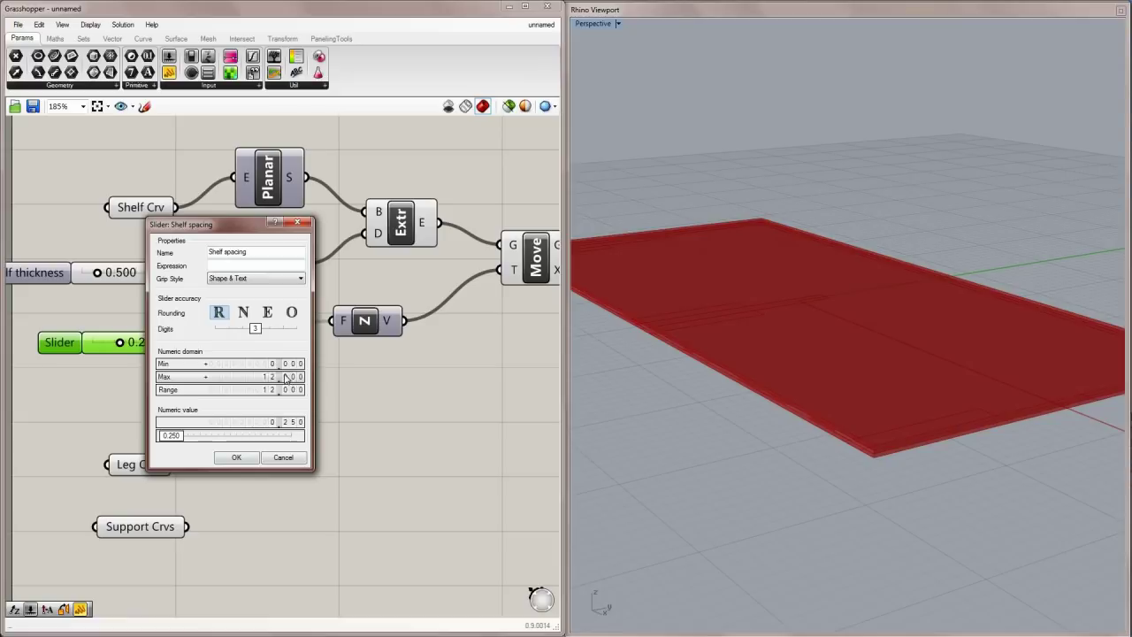
double_click(259, 365)
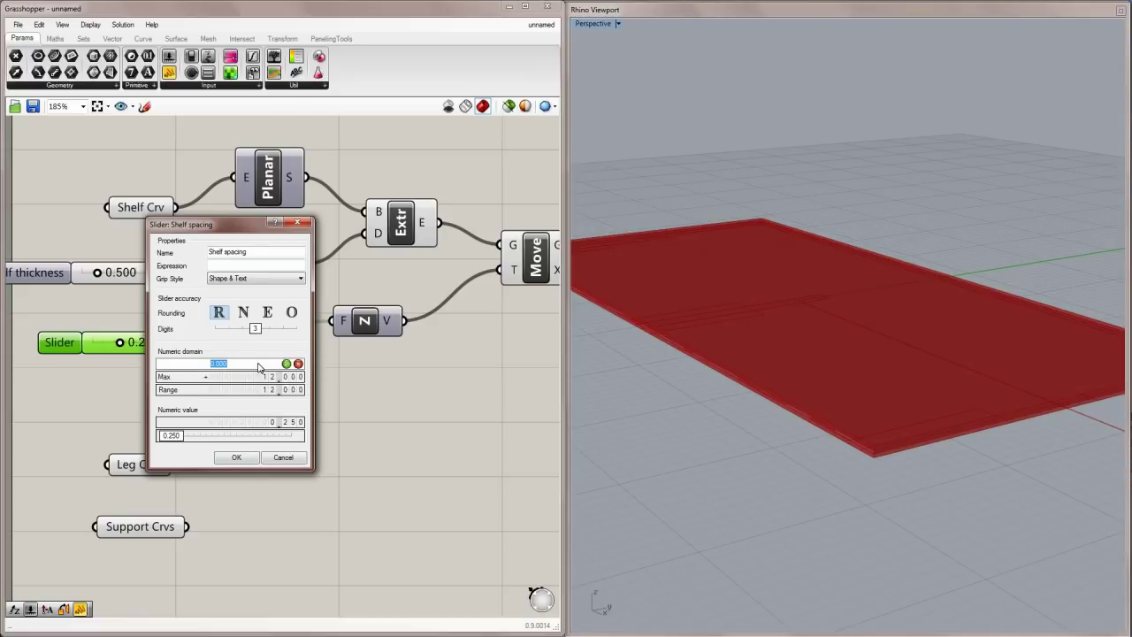
type("5")
left_click(285, 363)
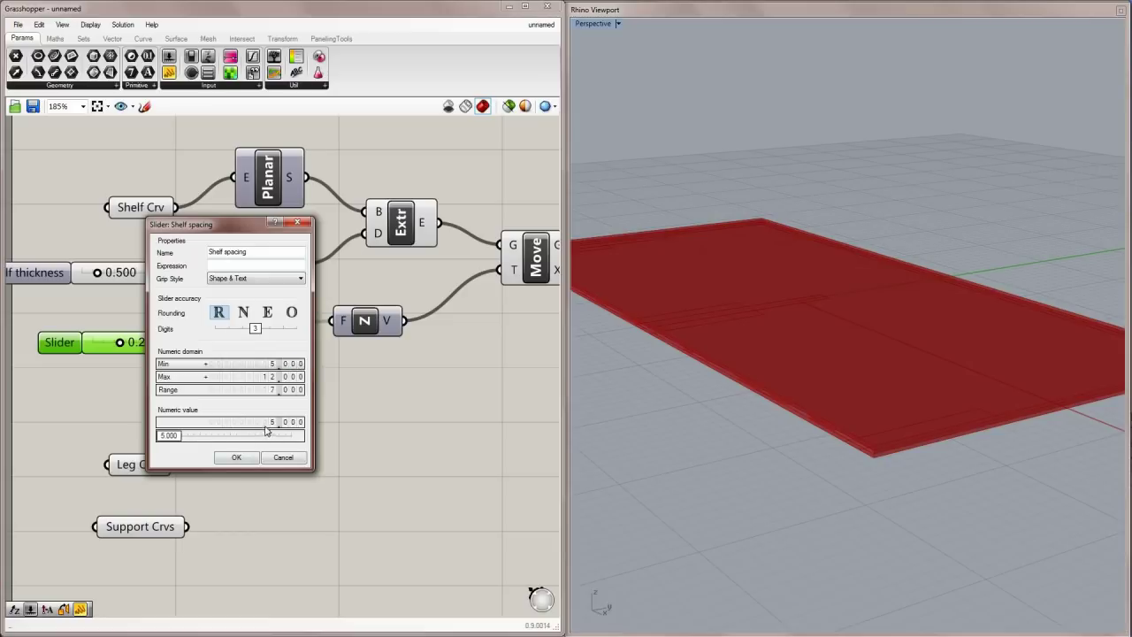
left_click(248, 459)
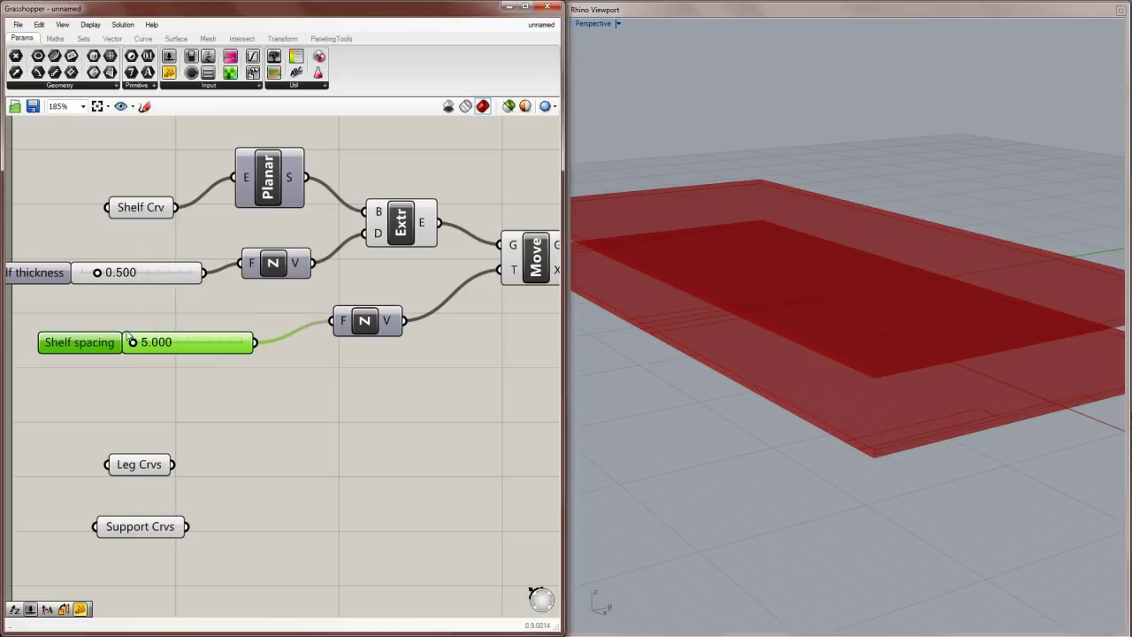
left_click_drag(89, 347, 164, 351)
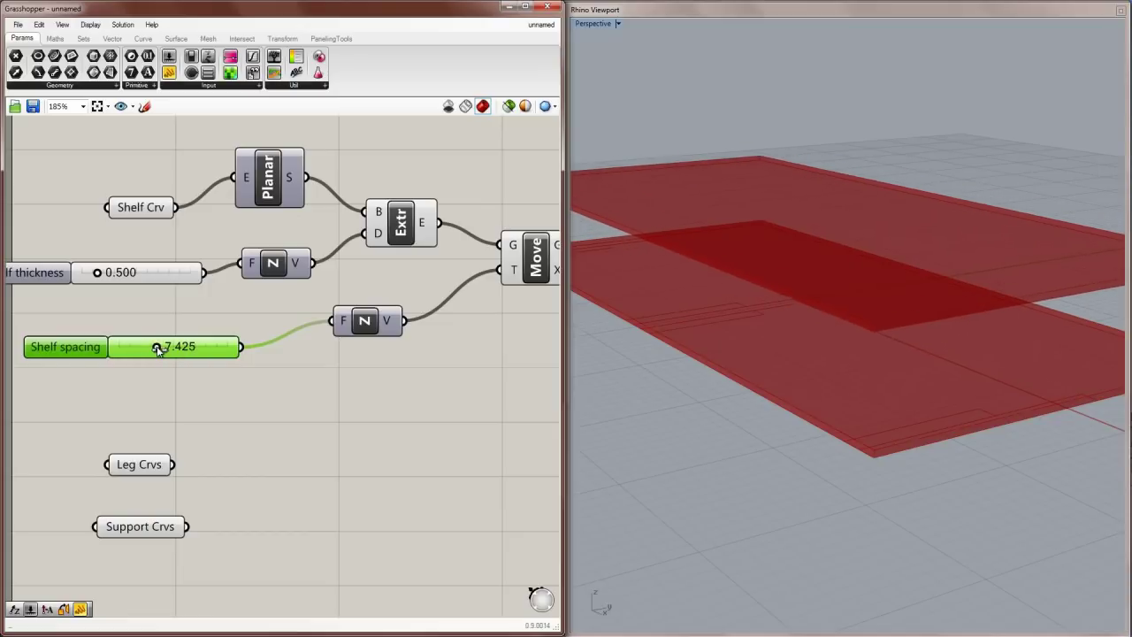
Step: Compare the previews of the original and moved shelves by alternately selecting the Extrude and Move components
scroll(376, 344, "down", 2)
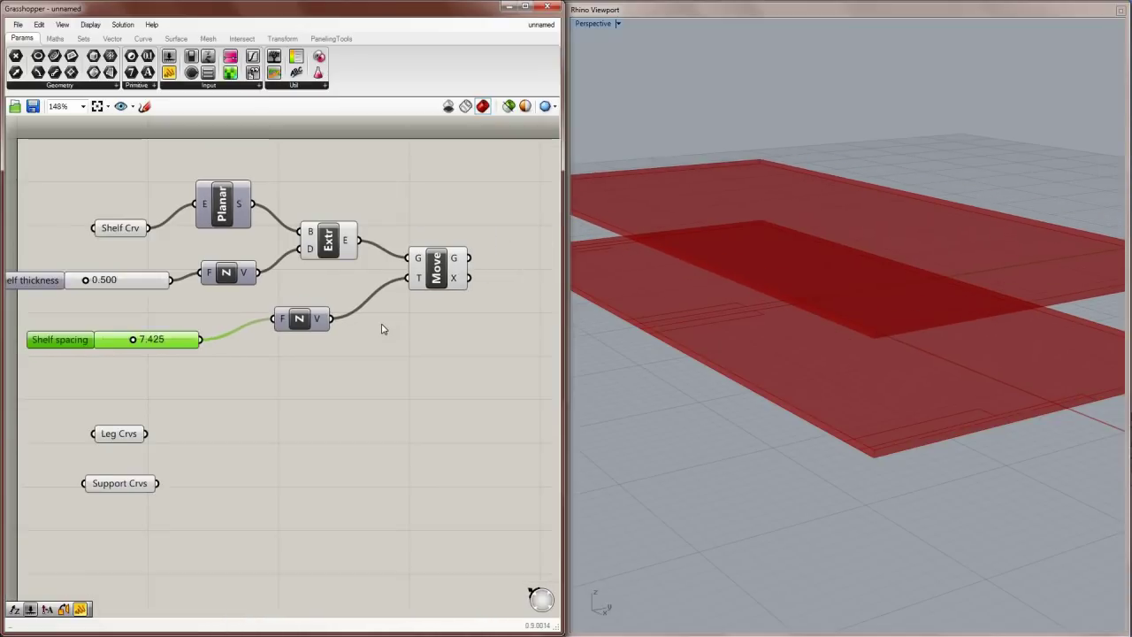
right_click_drag(382, 329, 410, 318)
left_click(361, 236)
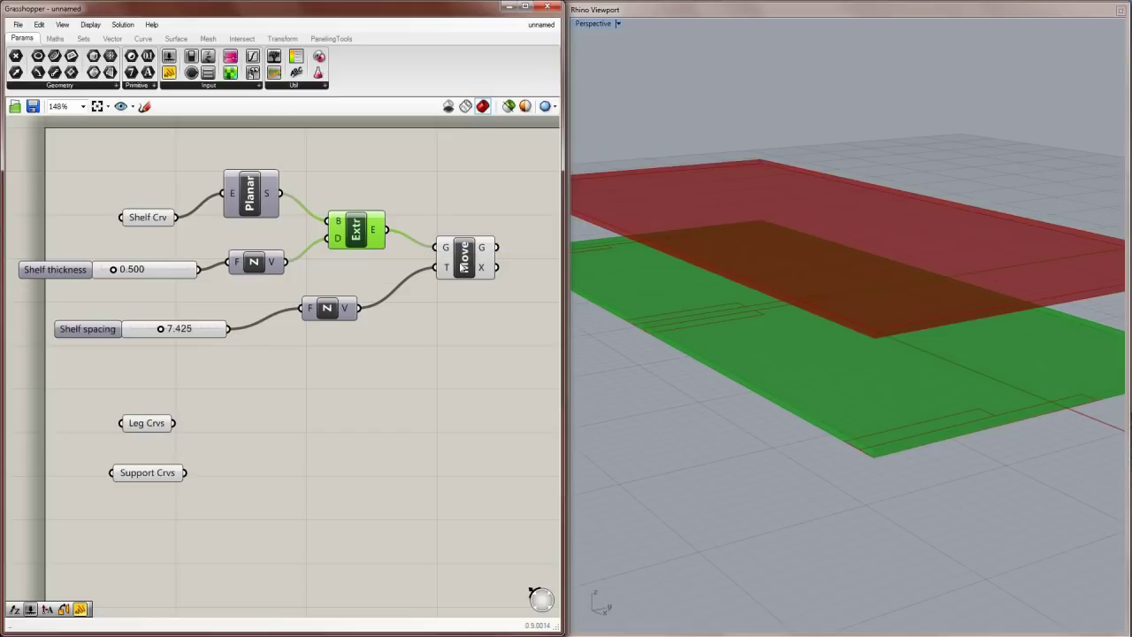
left_click(471, 259)
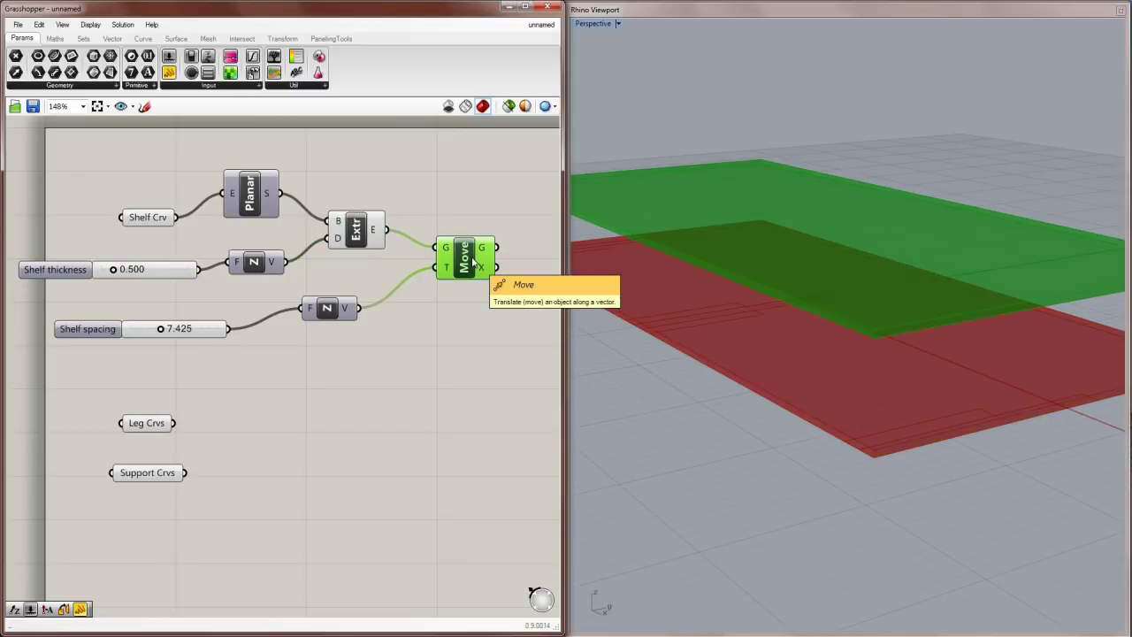
left_click(360, 235)
left_click(475, 268)
left_click(367, 235)
left_click(434, 215)
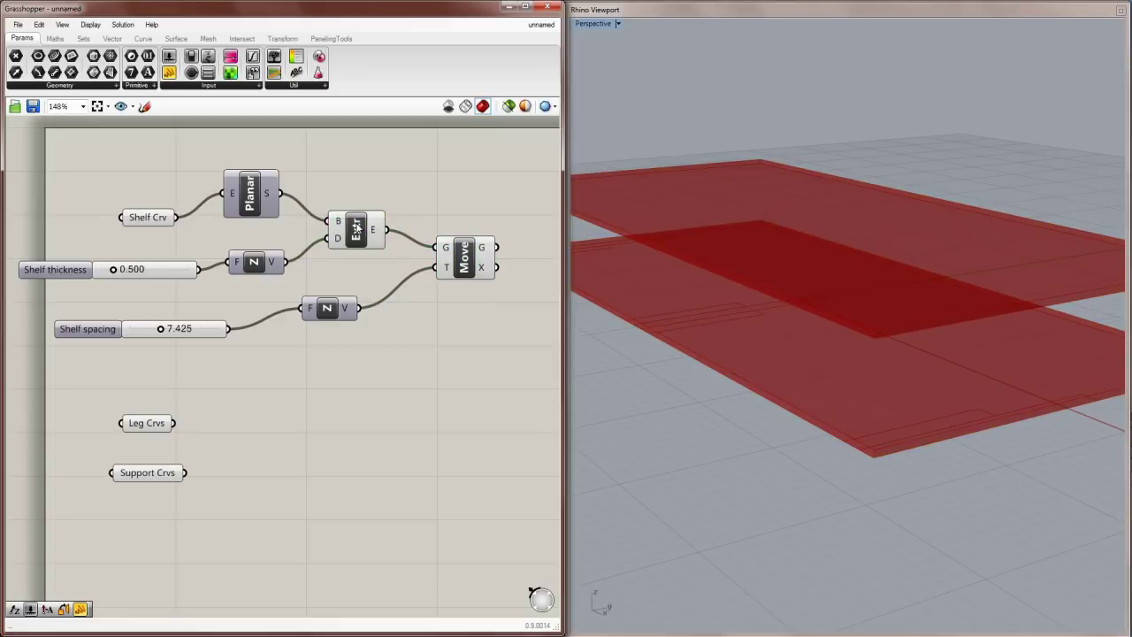
left_click(359, 229)
left_click(476, 266)
right_click_drag(471, 349, 452, 334)
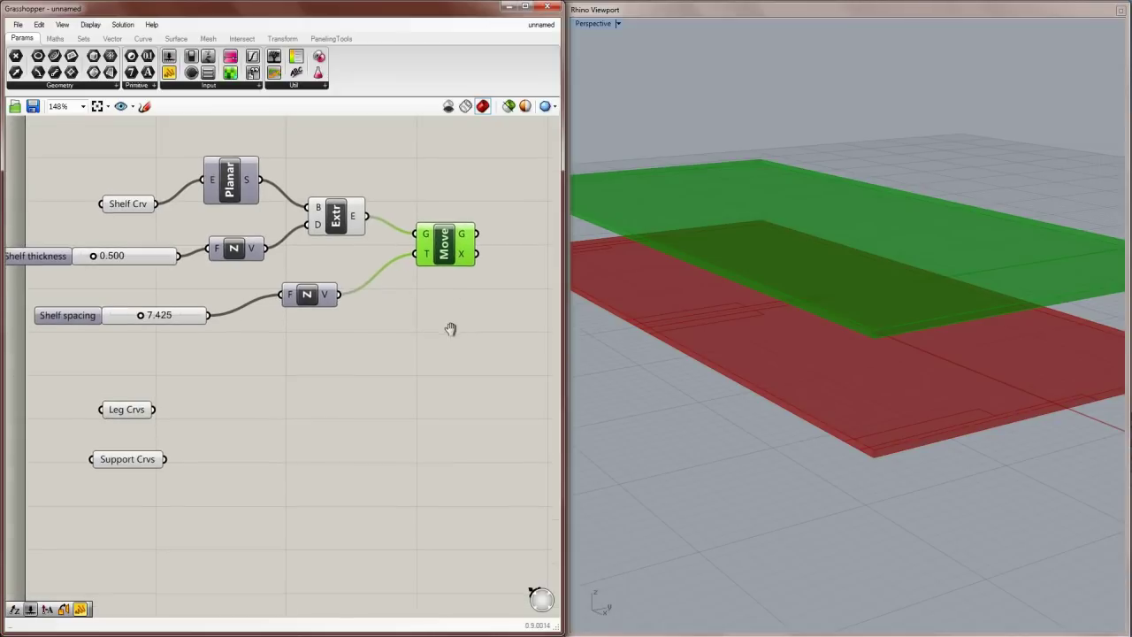
left_click(404, 203)
Step: Rearrange Move, the second Unit Z and the Shelf spacing slider, widening the gap between the slider and Unit Z
mouse_move(818, 321)
right_mouse_down()
mouse_move(774, 278)
mouse_move(833, 306)
right_mouse_up()
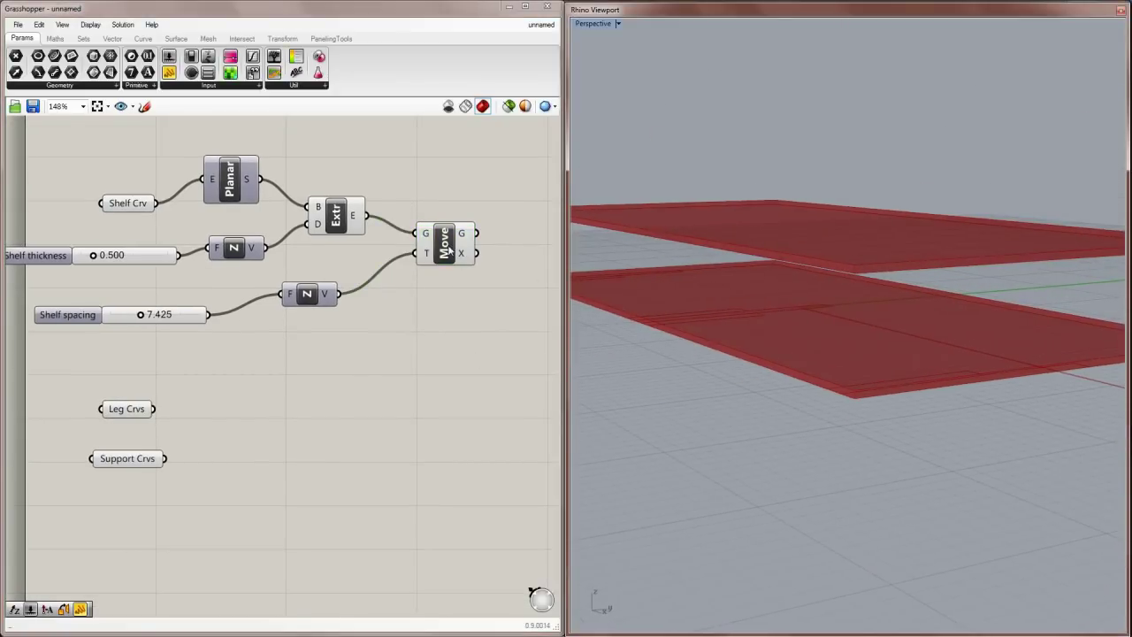
left_click_drag(446, 252, 473, 254)
right_click_drag(762, 281, 753, 285)
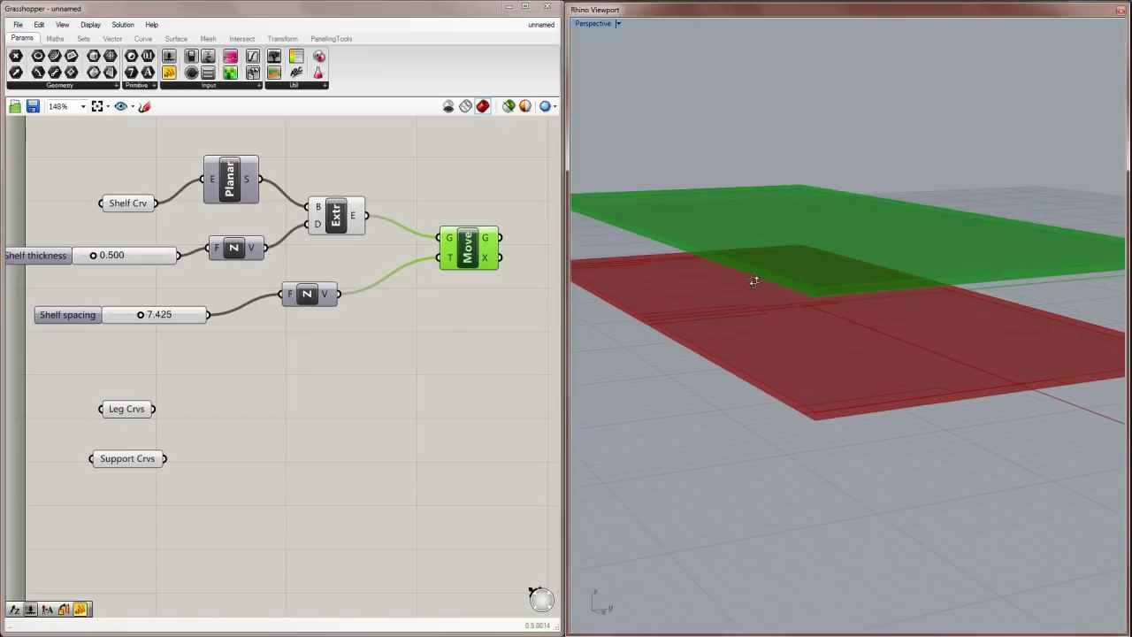
left_click_drag(508, 342, 320, 268)
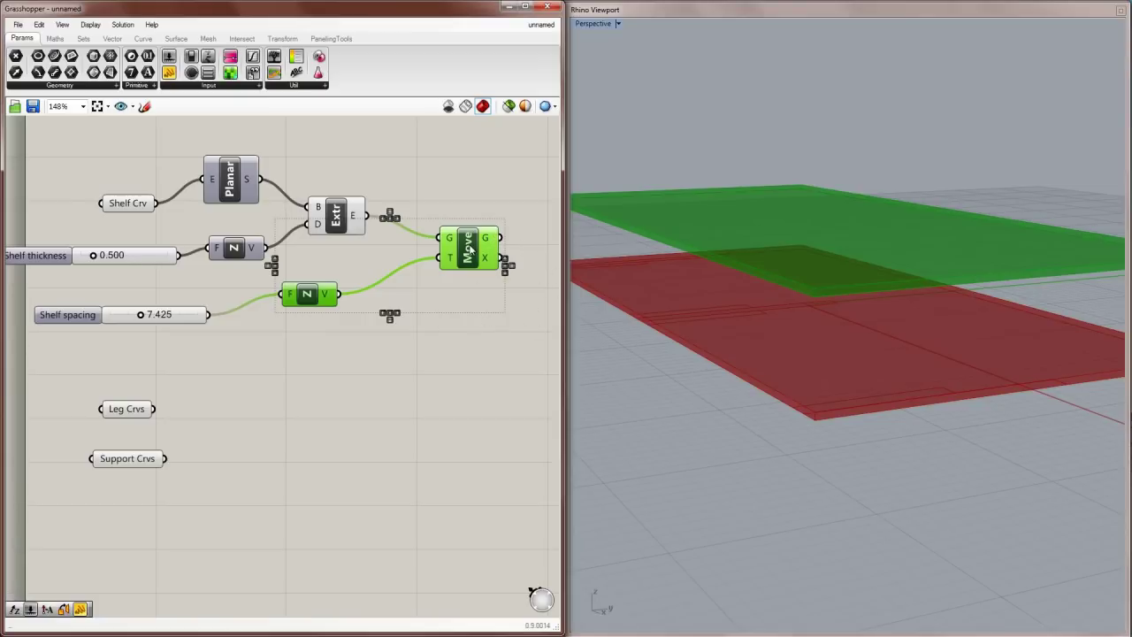
left_click_drag(469, 252, 459, 252)
left_click(445, 184)
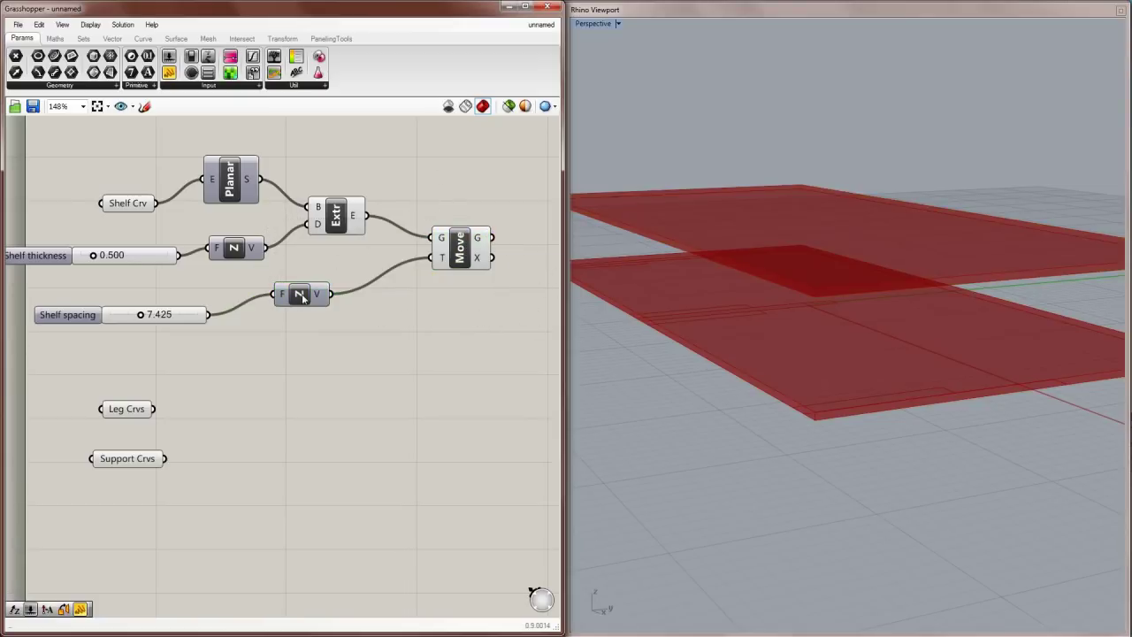
left_click_drag(302, 298, 342, 294)
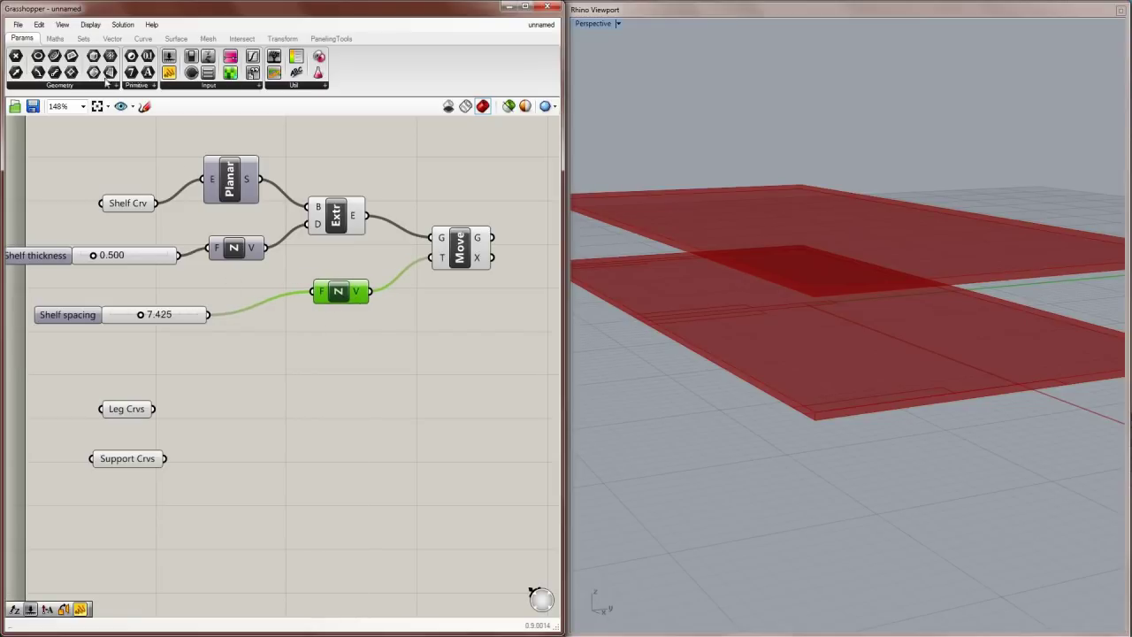
left_click_drag(69, 316, 38, 305)
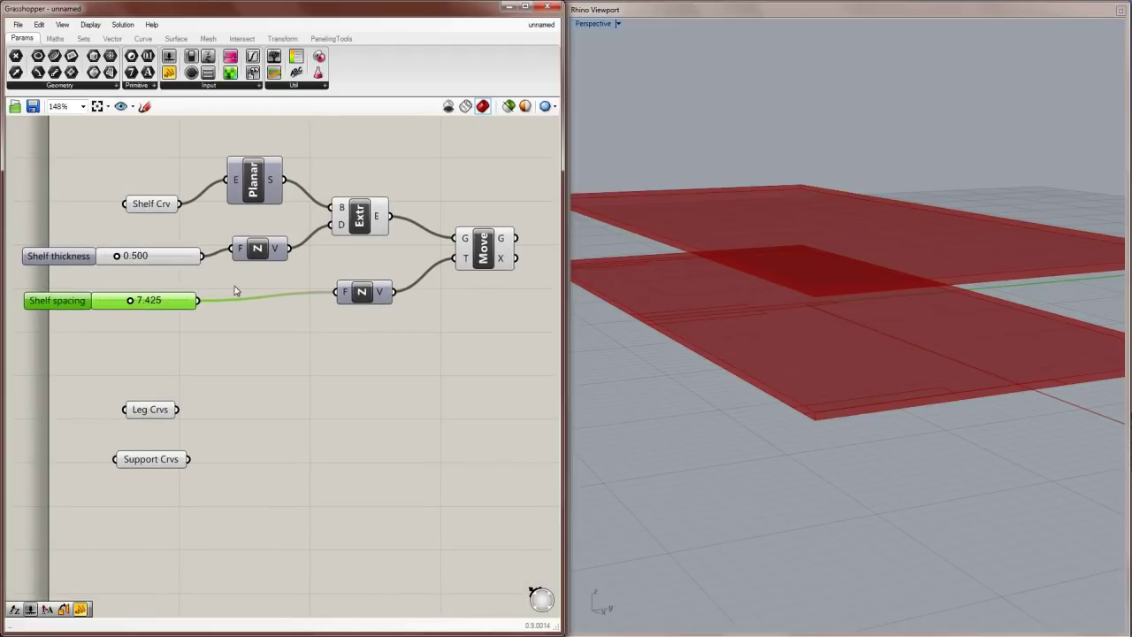
Step: Add a Series component below the second Unit Z and connect Shelf spacing to its start and step inputs
left_click(84, 39)
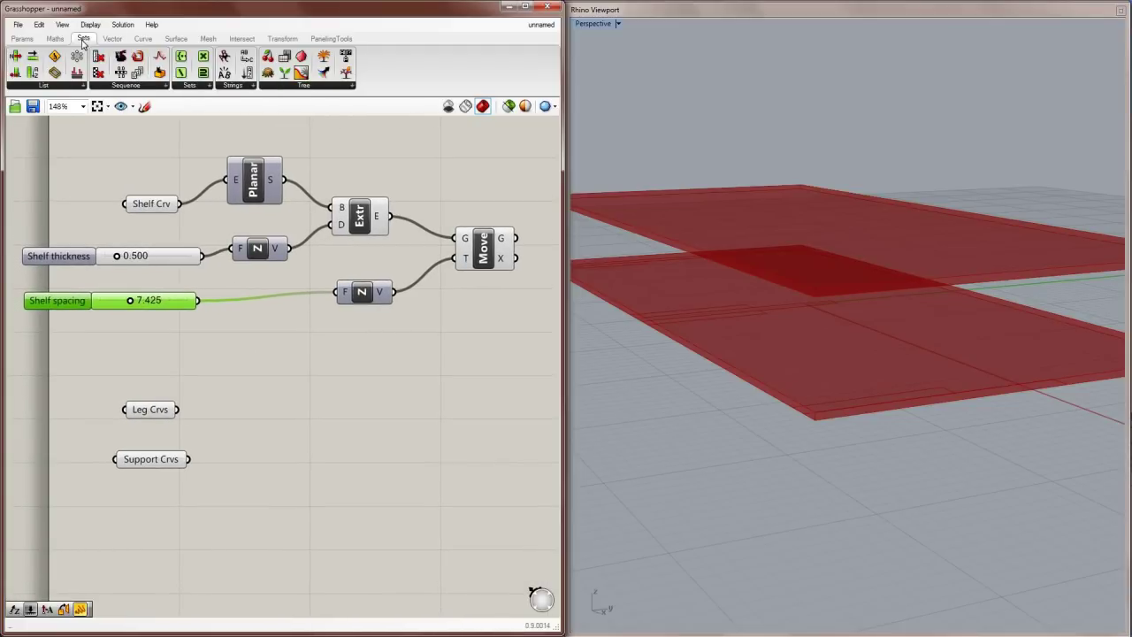
left_click(126, 86)
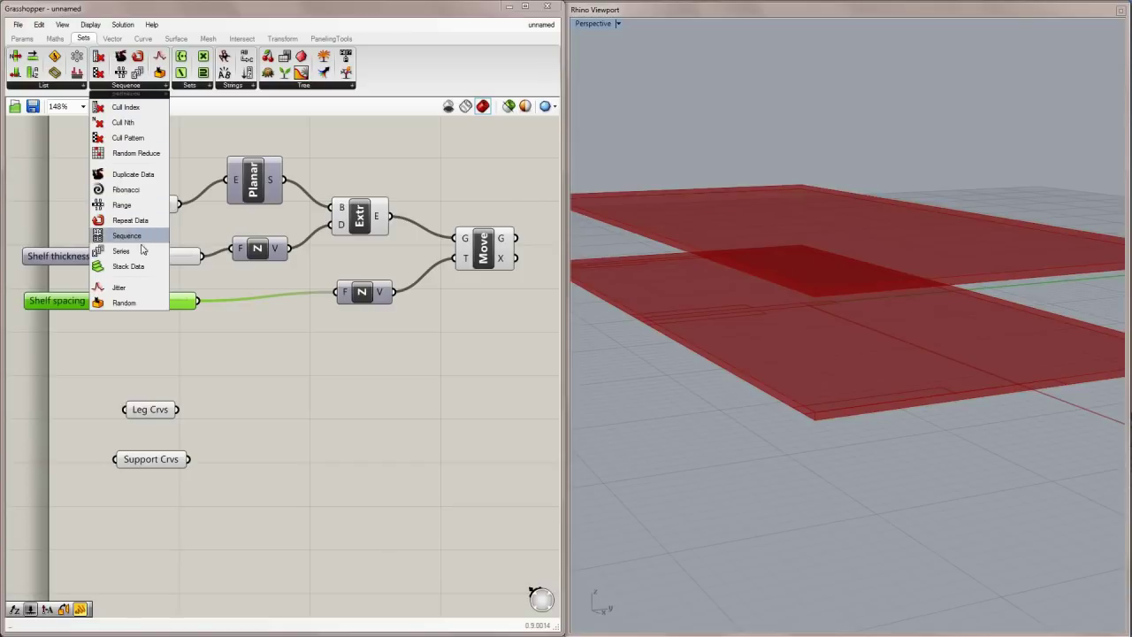
left_click_drag(141, 257, 279, 351)
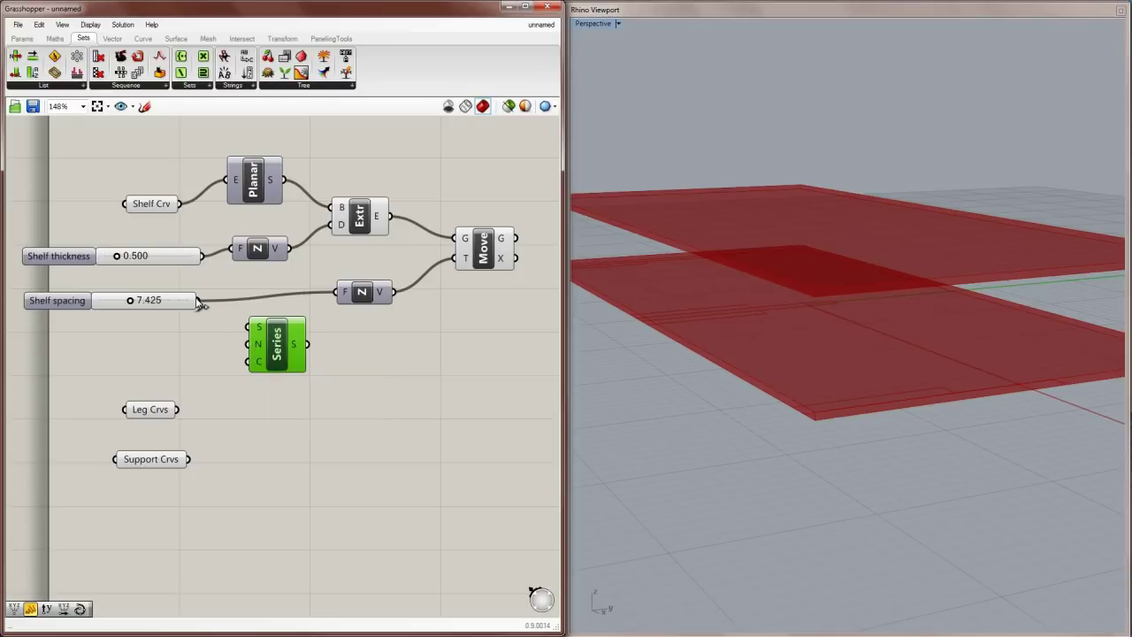
left_click_drag(198, 299, 249, 329)
left_click_drag(198, 301, 248, 344)
Step: Add a number slider beside the Series component's count input and set its rounding to integers
left_click(24, 39)
left_click_drag(168, 55, 119, 359)
double_click(65, 357)
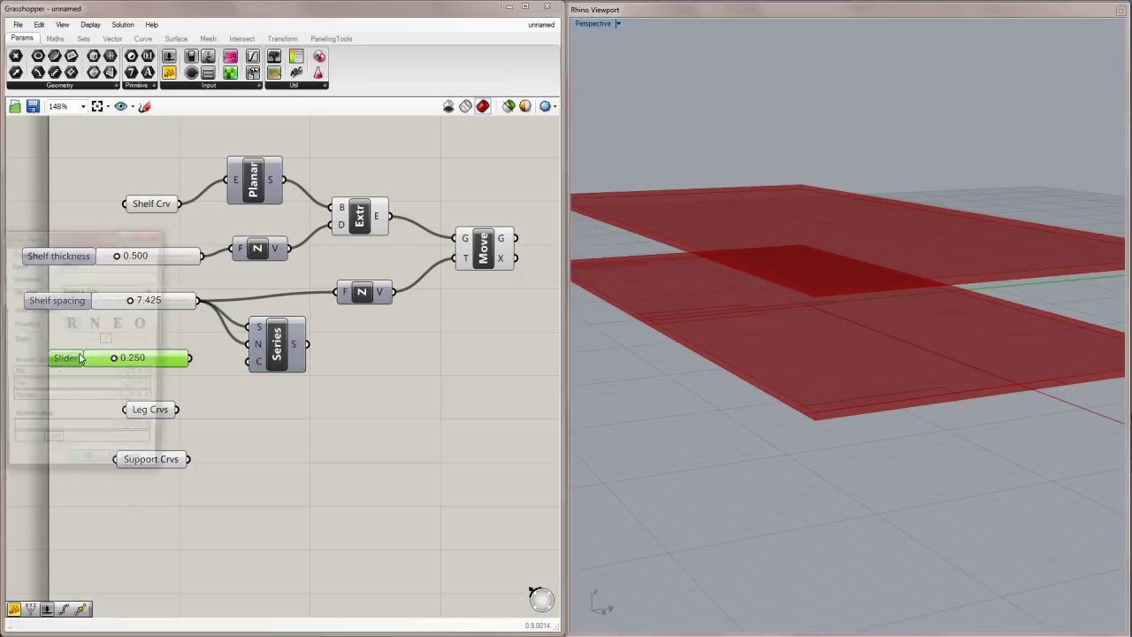
left_click(95, 324)
left_click_drag(106, 237, 455, 255)
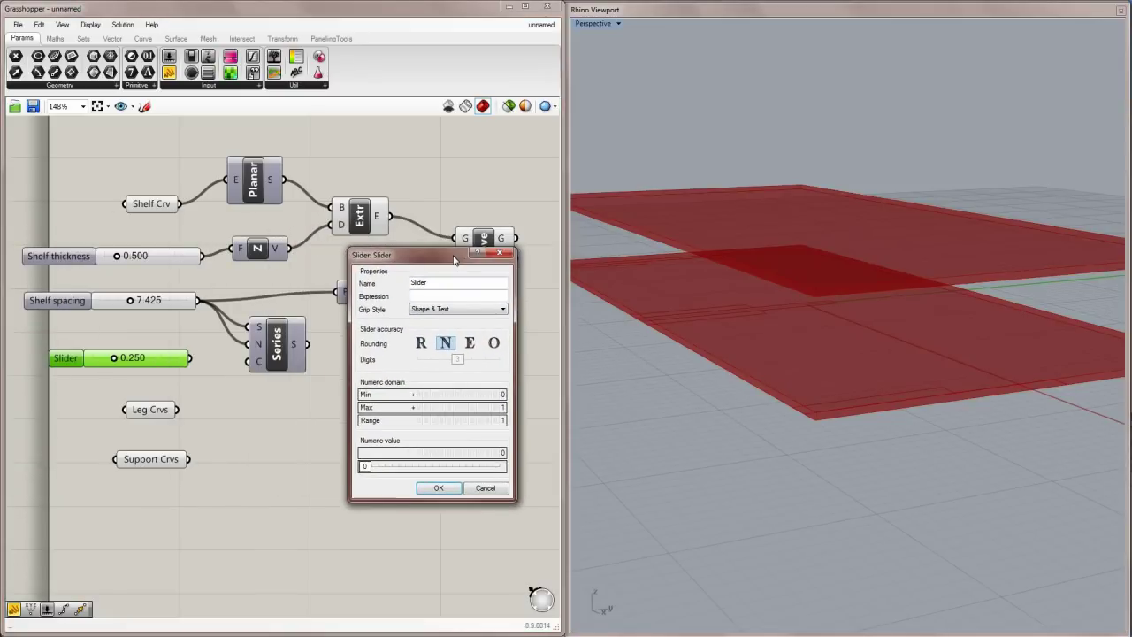
Step: Set the new count slider's numeric domain to a maximum of 8 and a minimum of 2
double_click(478, 408)
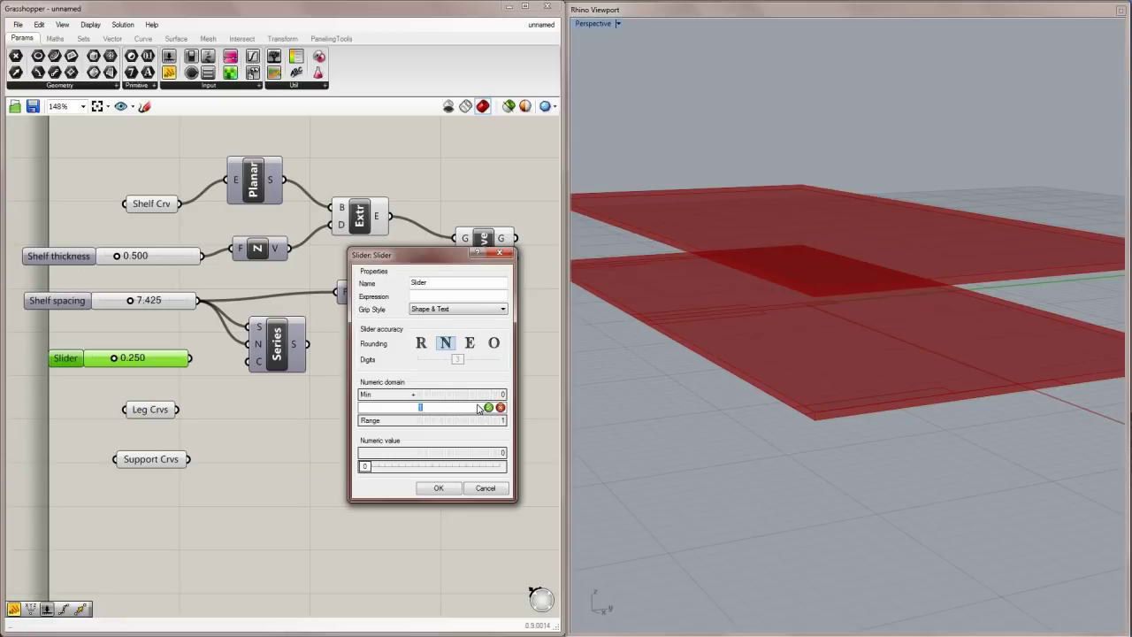
left_click(488, 407)
double_click(489, 394)
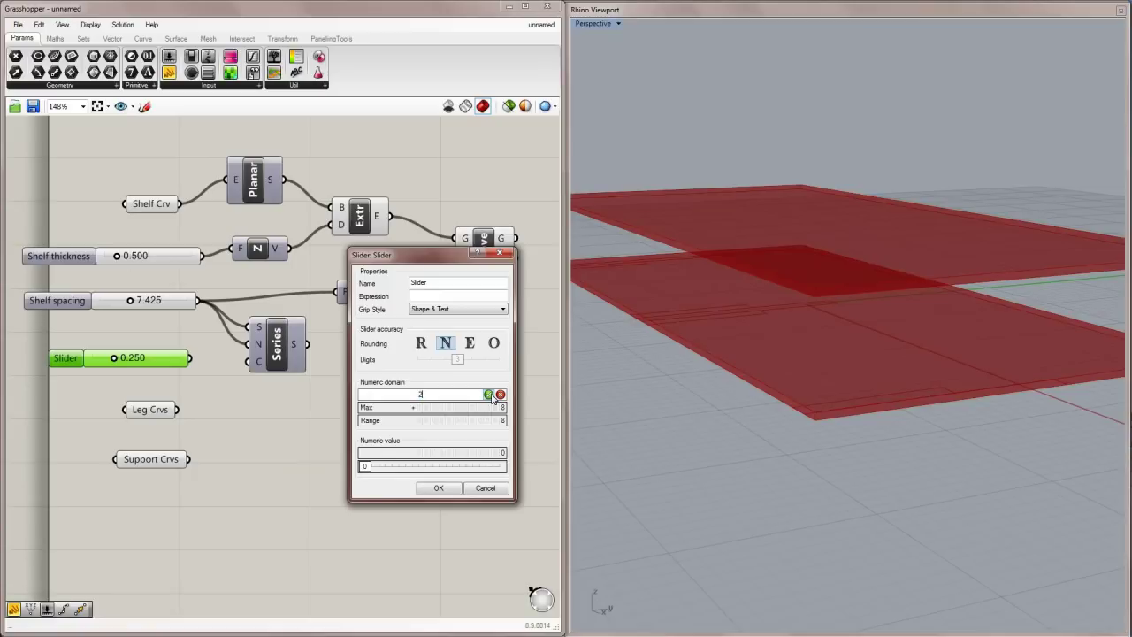
left_click(488, 394)
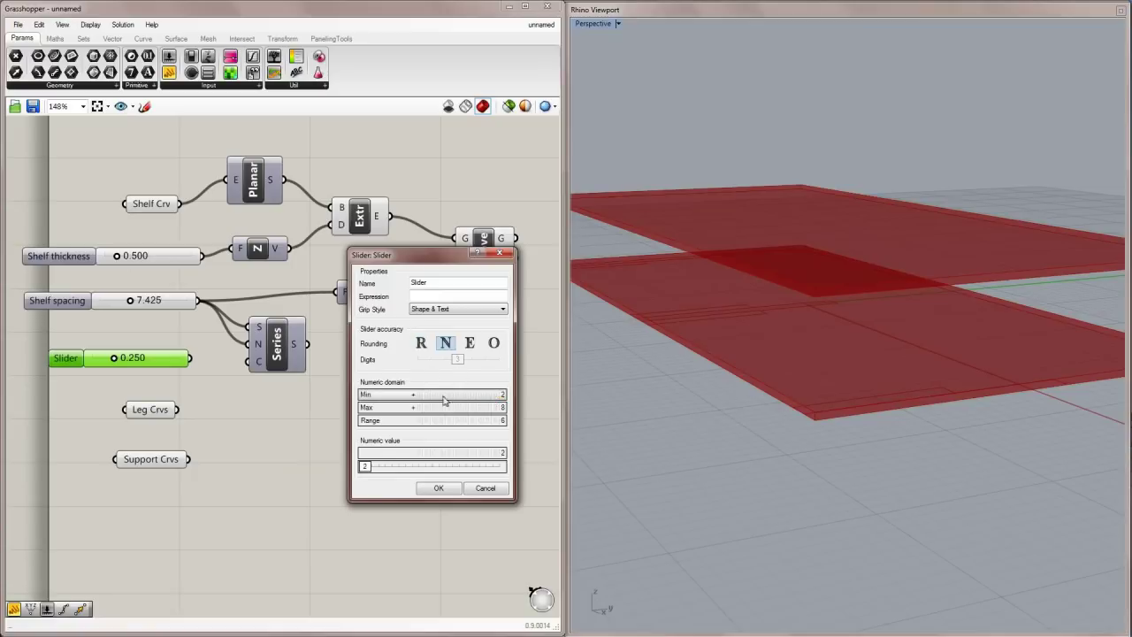
Step: Name the count slider "Number of spaces" and accept its settings
double_click(441, 284)
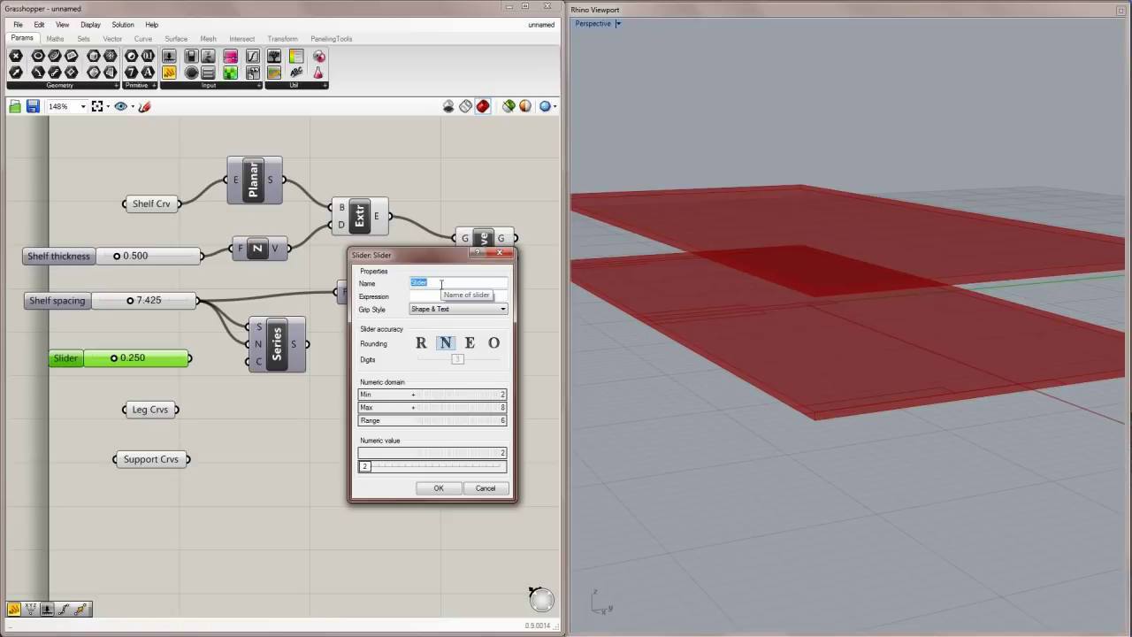
type("NUmber of spaces")
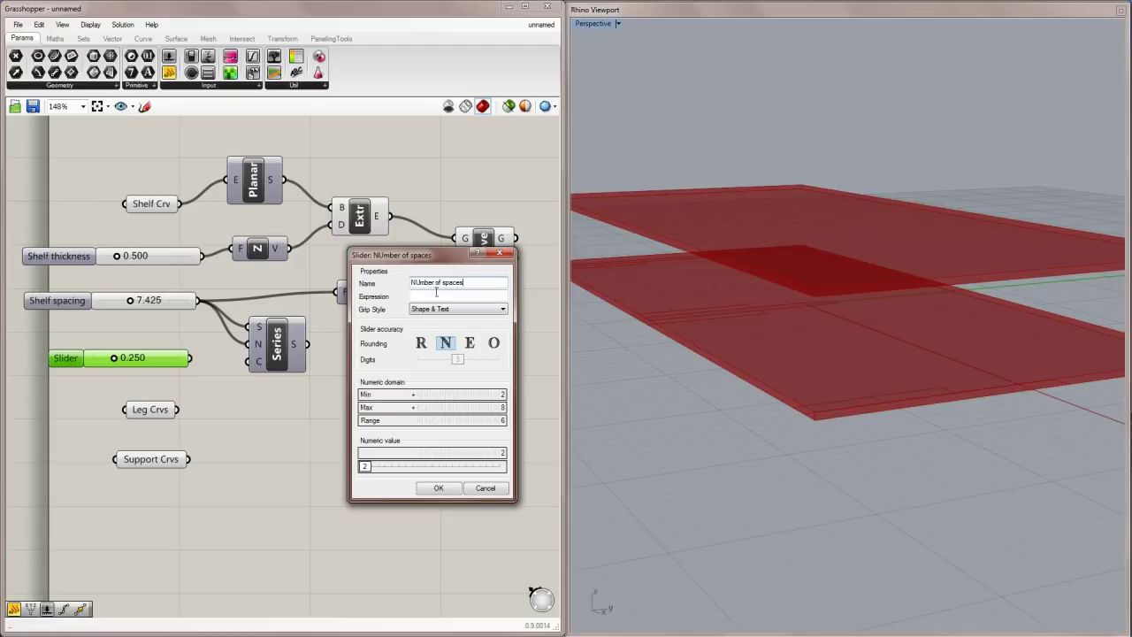
key("BackSpace")
type("u")
left_click(436, 488)
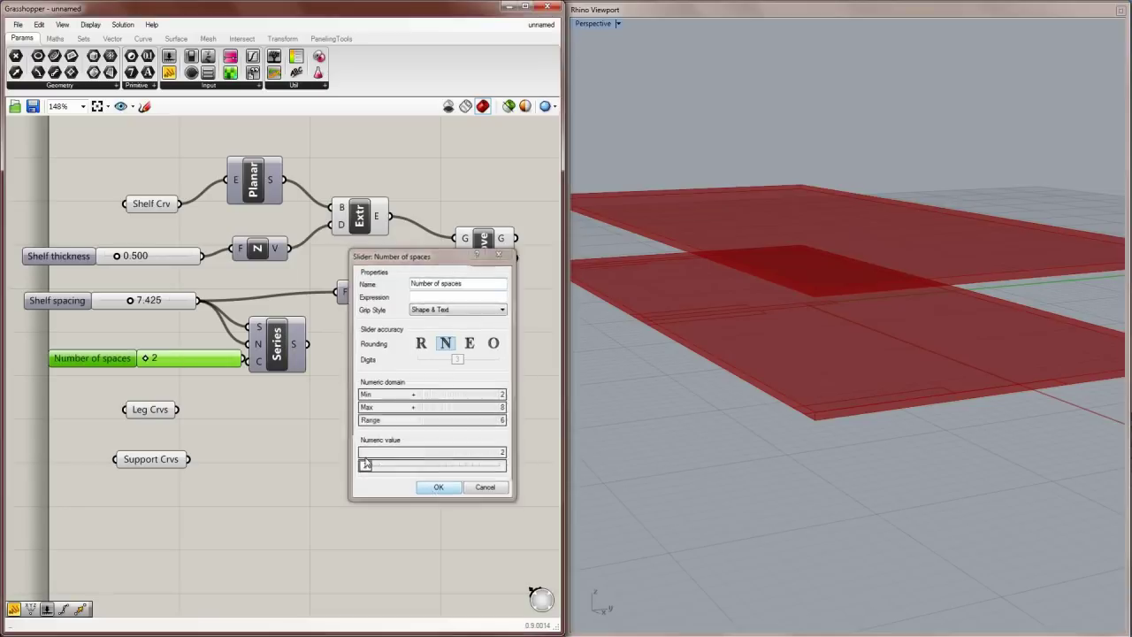
Step: Move Series clear of the Number of spaces slider and feed its output into the second Unit Z, replacing the Shelf spacing connection
left_click(284, 351)
left_click_drag(284, 351, 285, 351)
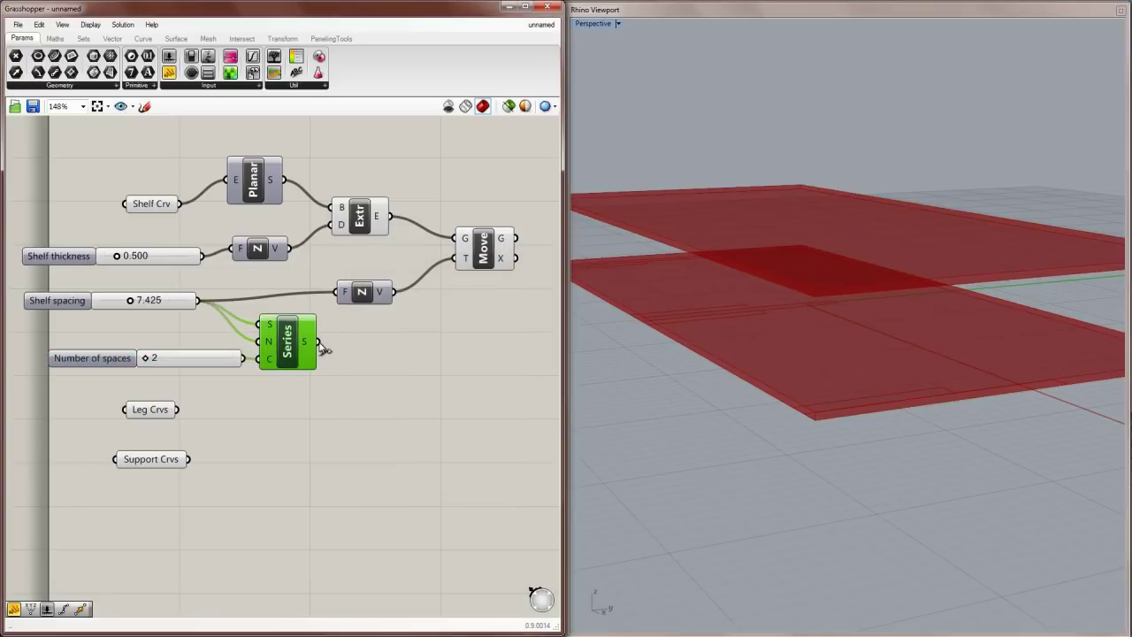
left_click_drag(318, 343, 387, 288)
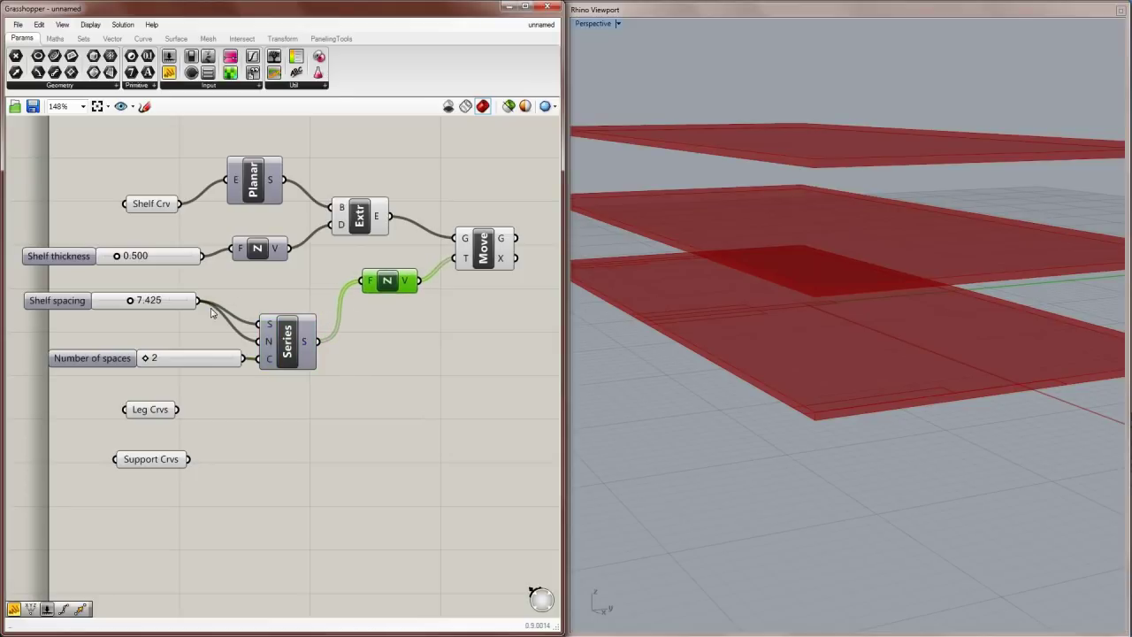
Step: Set Number of spaces to 3 and lower Shelf spacing to 6.146
left_click_drag(145, 357, 163, 358)
scroll(830, 330, "down", 5)
right_click_drag(855, 328, 843, 302)
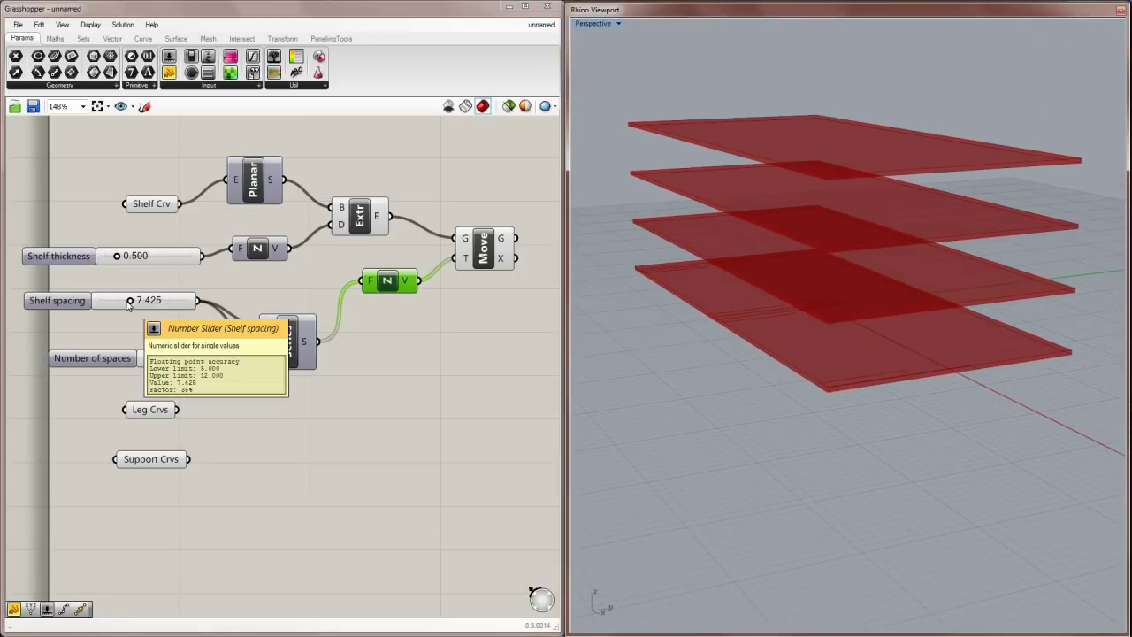
mouse_move(129, 302)
left_mouse_down()
mouse_move(89, 302)
mouse_move(113, 303)
left_mouse_up()
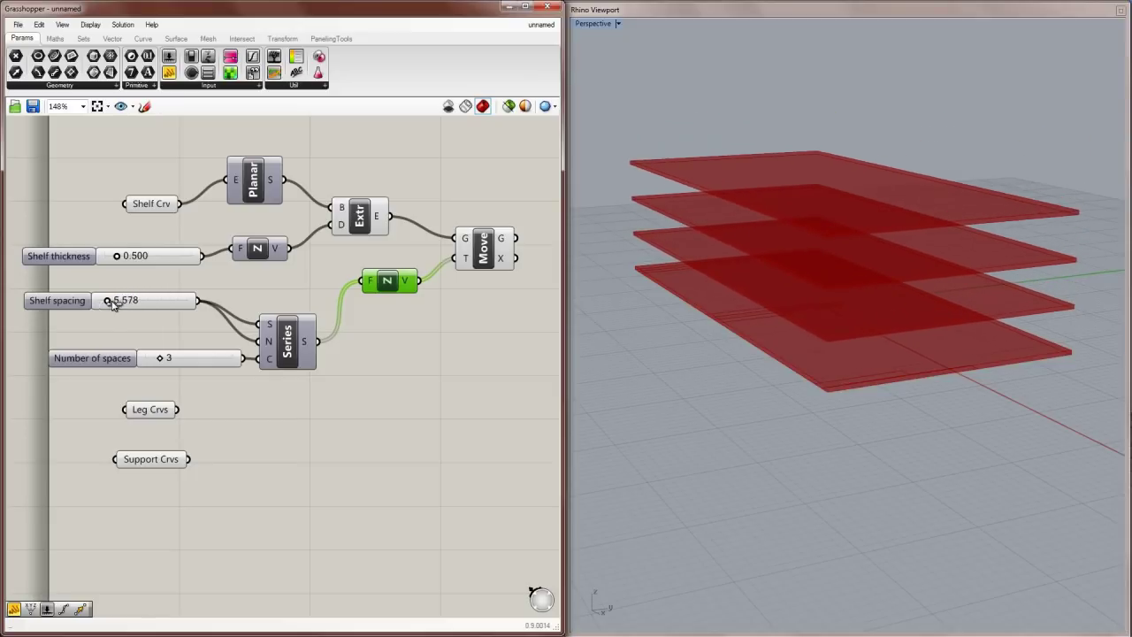
Step: Highlight the moved shelves in the preview and reposition Move and its Unit Z slightly higher on the canvas
left_click(485, 255)
right_click_drag(824, 331, 790, 316)
mouse_move(501, 242)
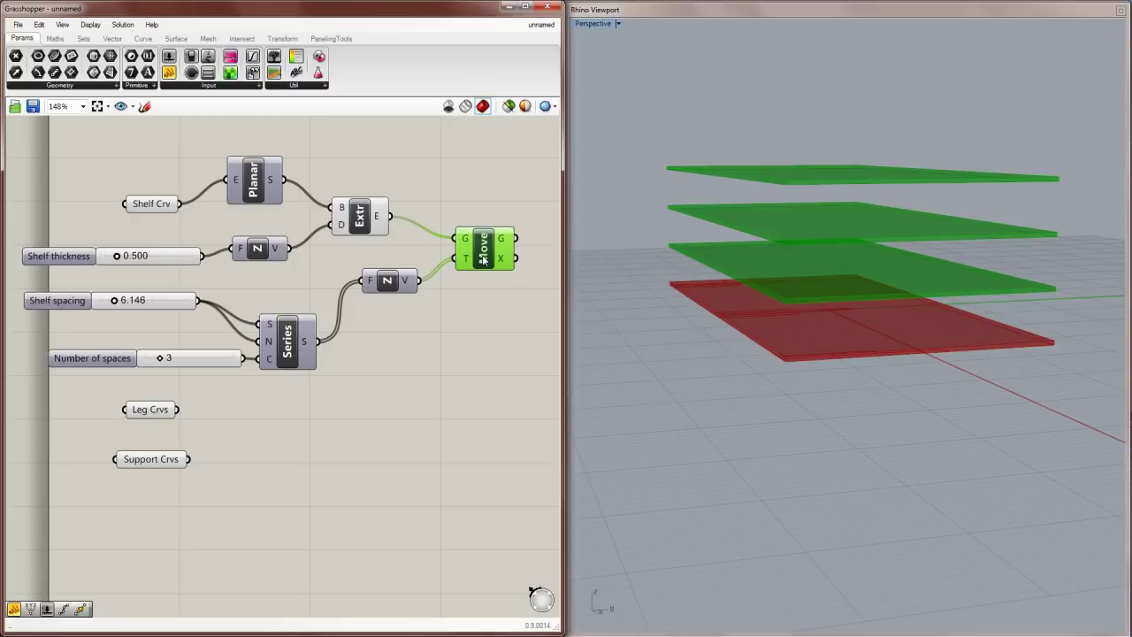
left_click_drag(483, 258, 480, 254)
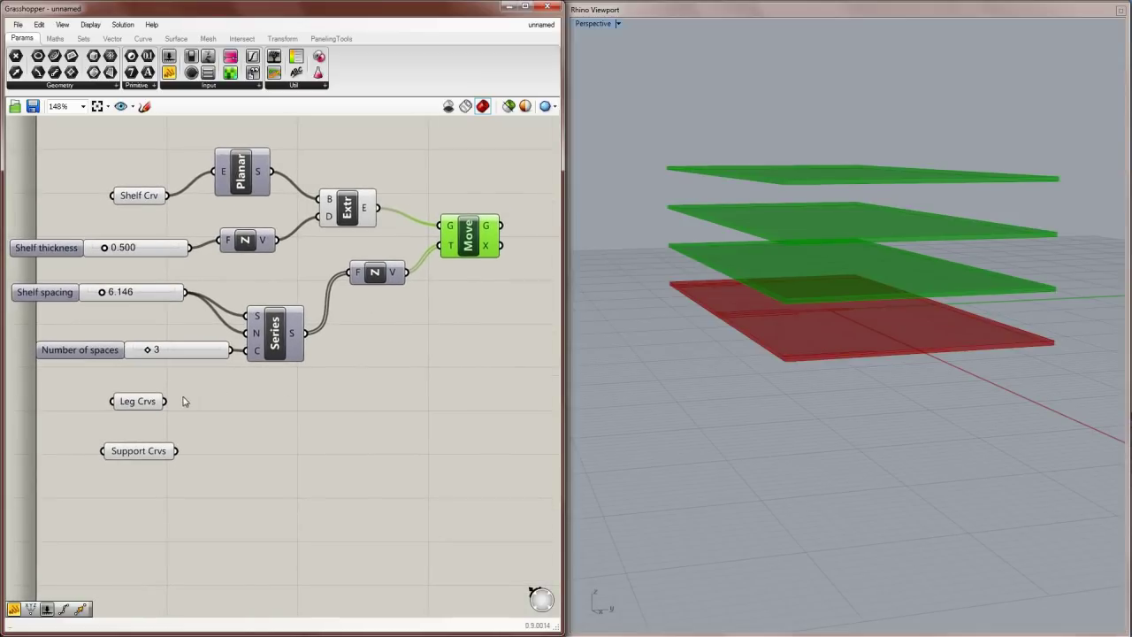
left_click(136, 405)
right_click_drag(751, 371, 770, 340)
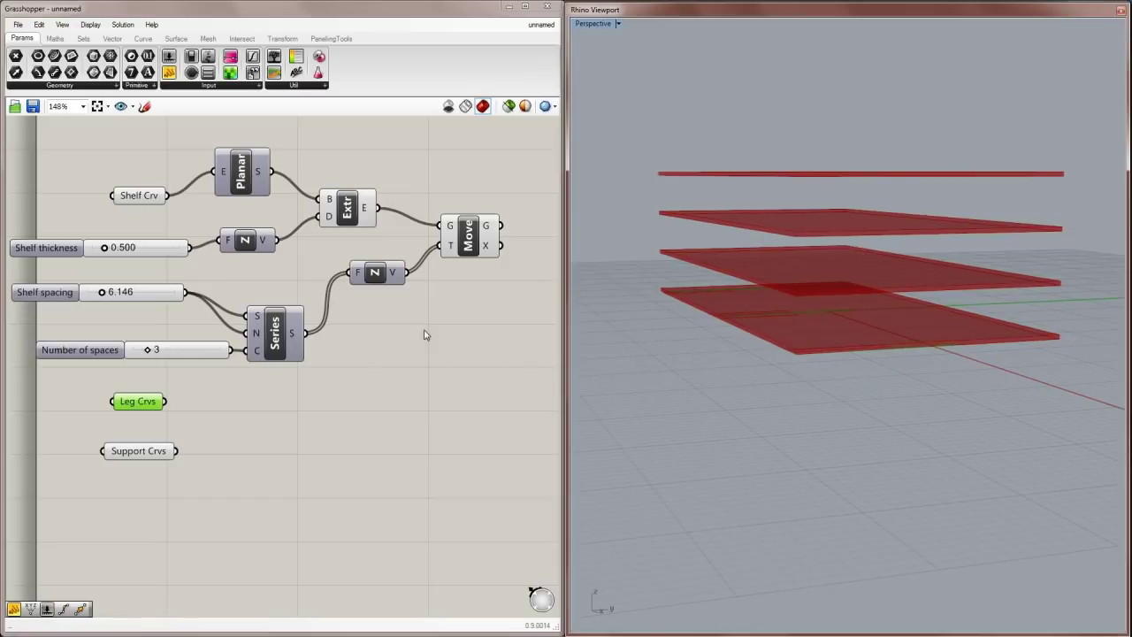
left_click_drag(477, 243, 487, 230)
left_click_drag(390, 277, 395, 271)
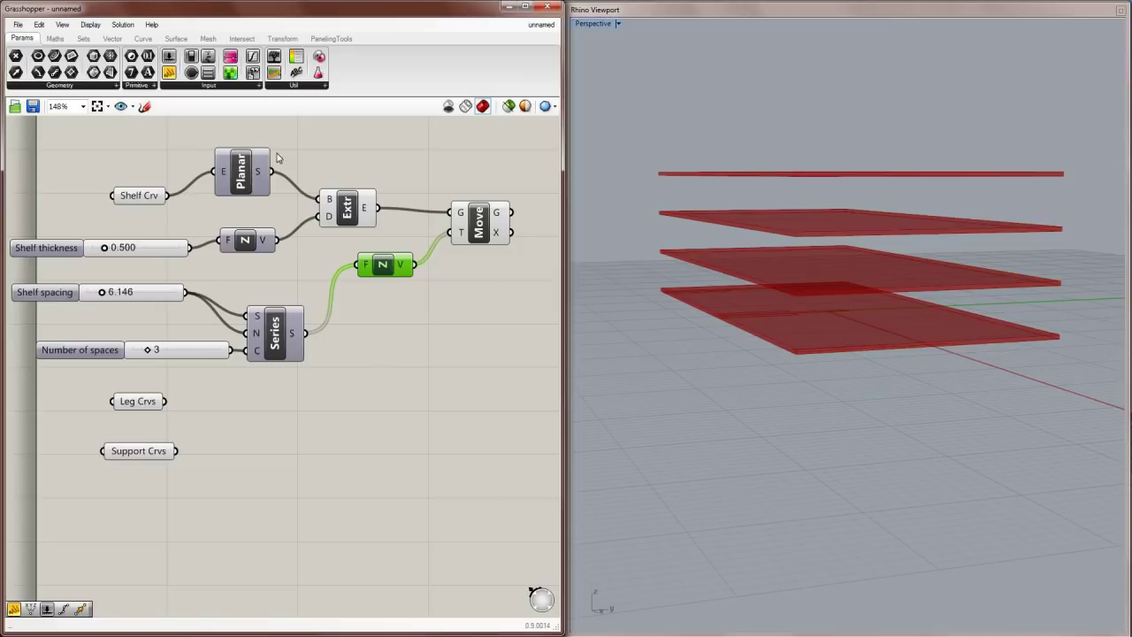
Step: Duplicate the Planar, Unit Z and Extrude components below Series and connect Leg Crvs to the copied Planar's edge input
left_click(240, 176)
left_click(255, 243, "shift")
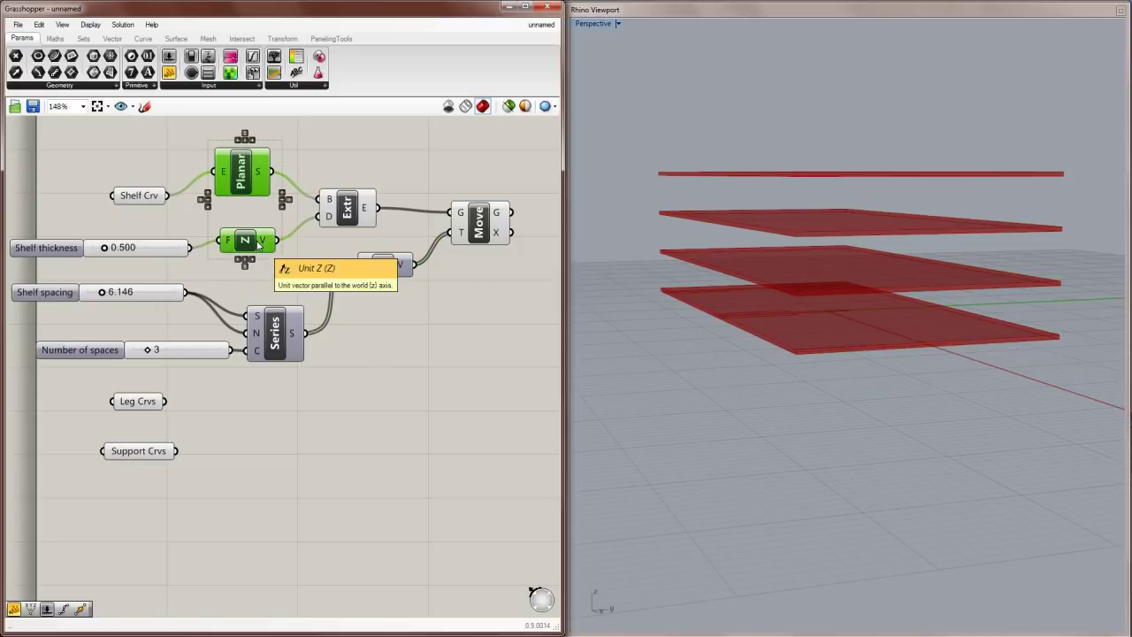
left_click(330, 221, "shift")
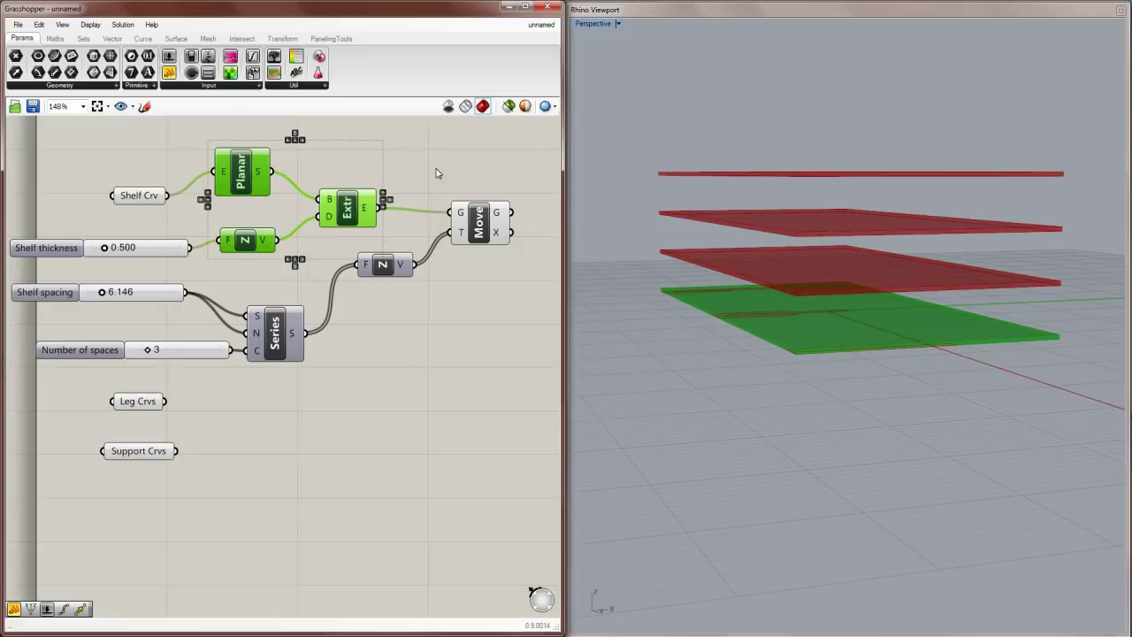
key("ctrl+c")
key("ctrl+v")
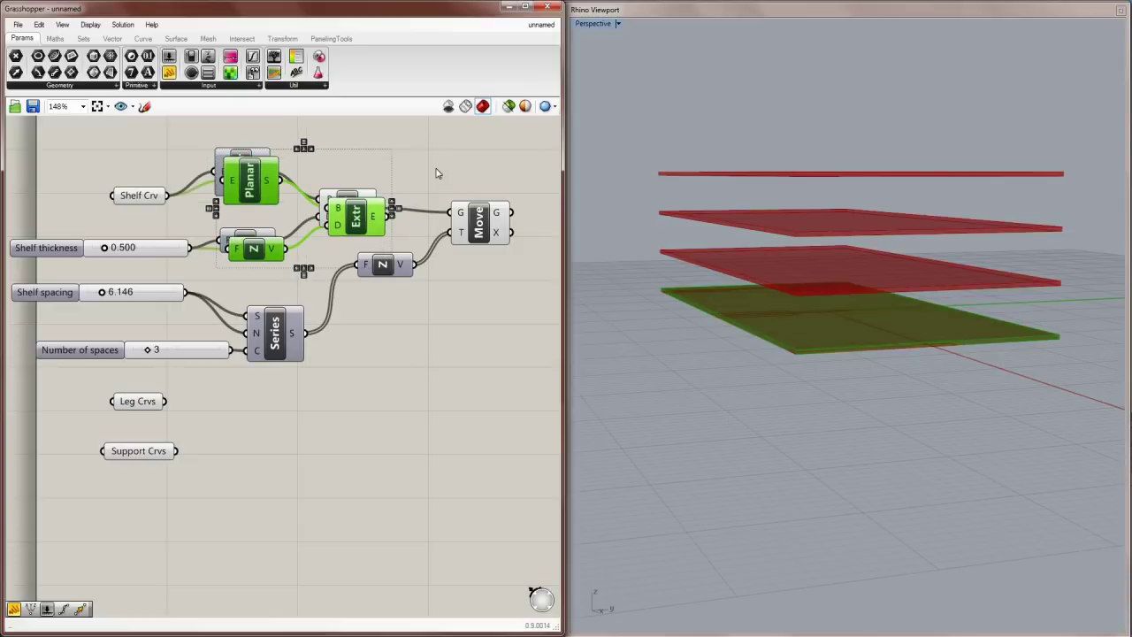
left_click_drag(356, 223, 408, 460)
left_click_drag(164, 403, 277, 416)
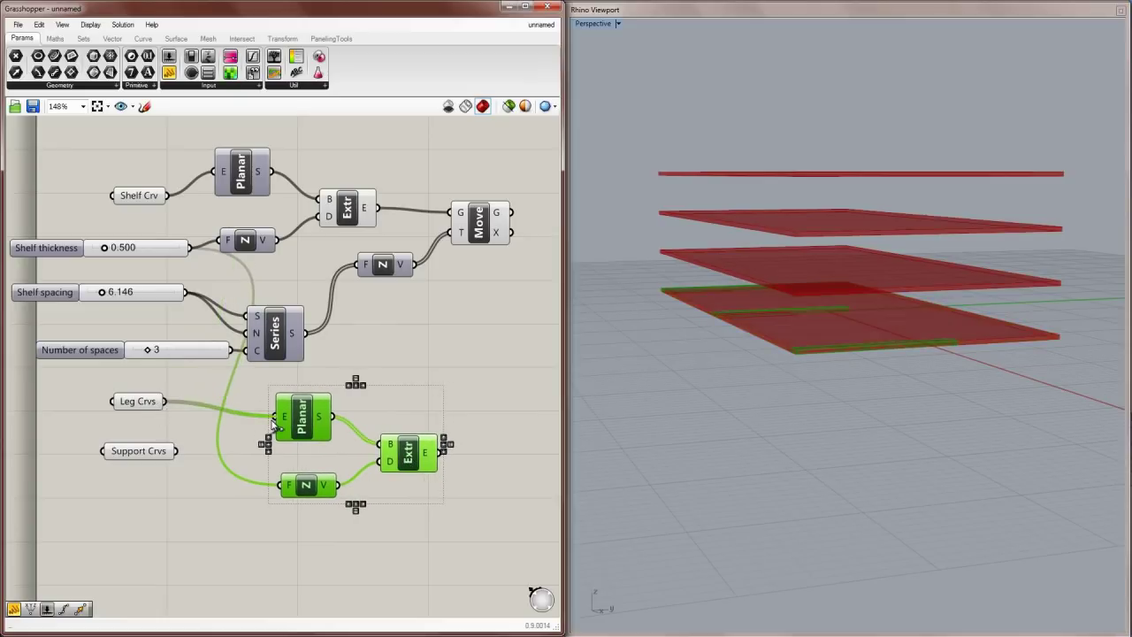
left_click(434, 394)
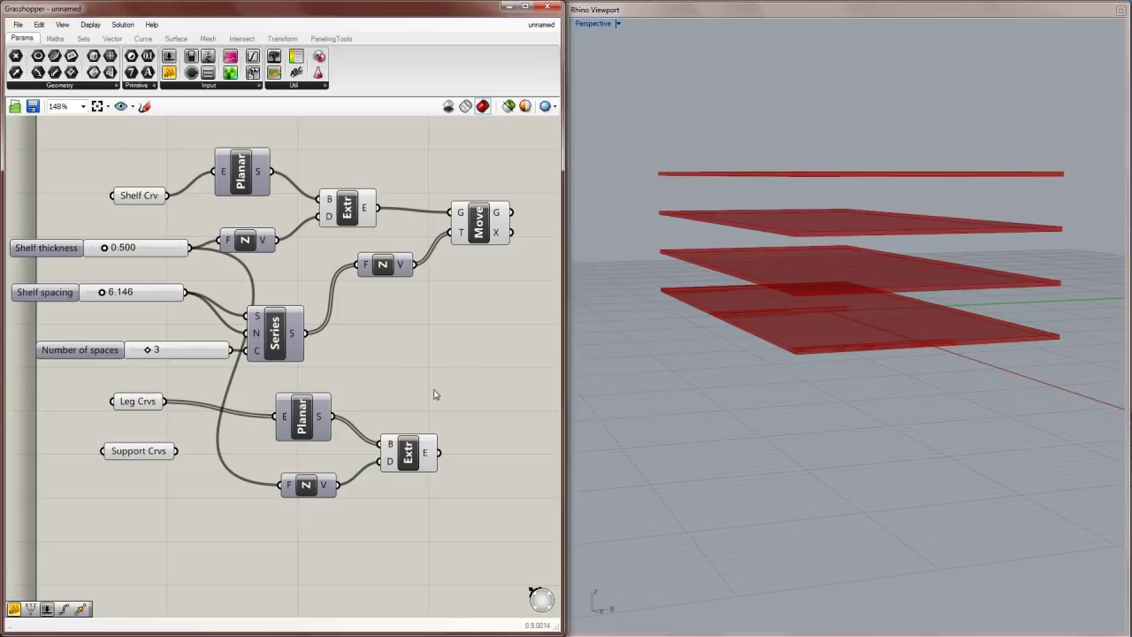
Step: Inspect the leg extrusion in the preview and the Shelf thickness slider that drives its height
left_click(311, 496)
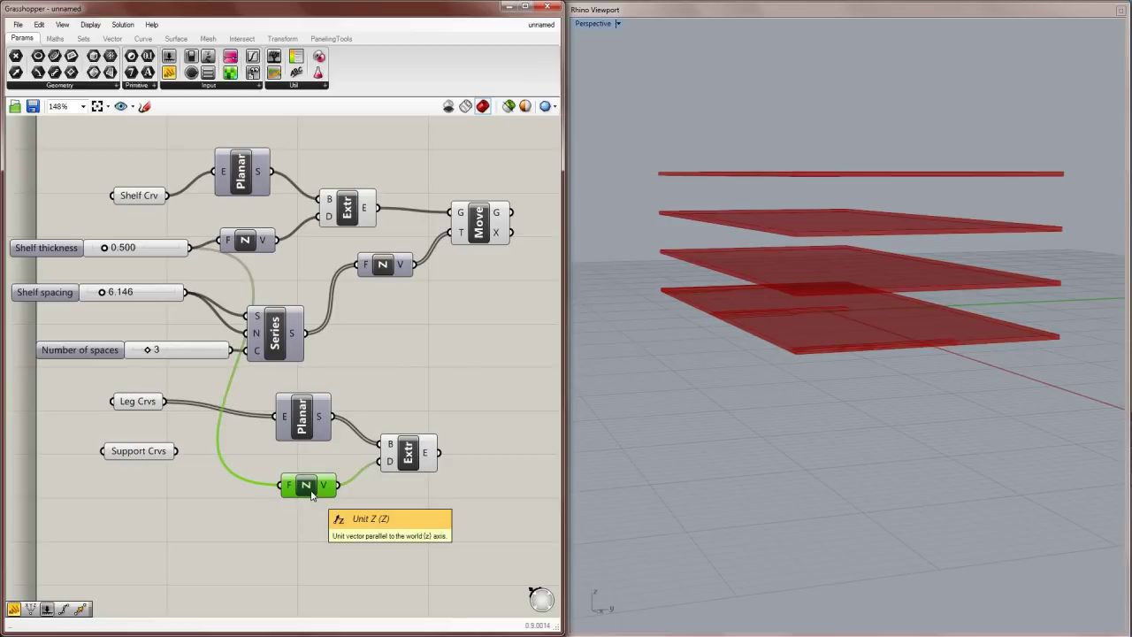
right_click_drag(776, 299, 847, 342)
scroll(840, 345, "up", 3)
left_click(423, 458)
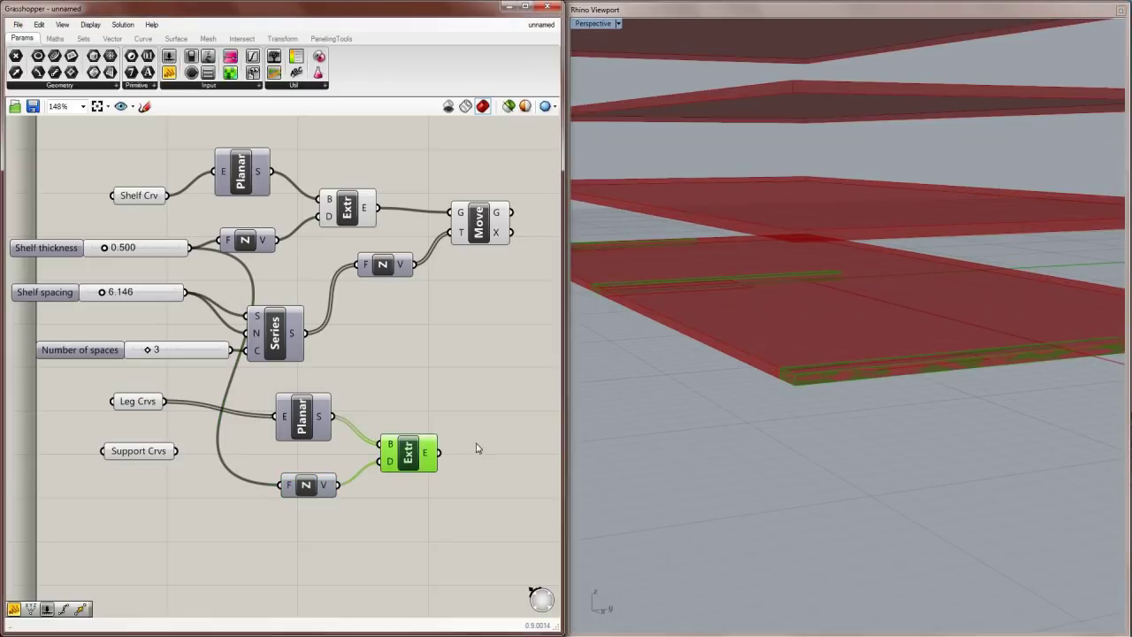
right_click_drag(601, 416, 651, 414)
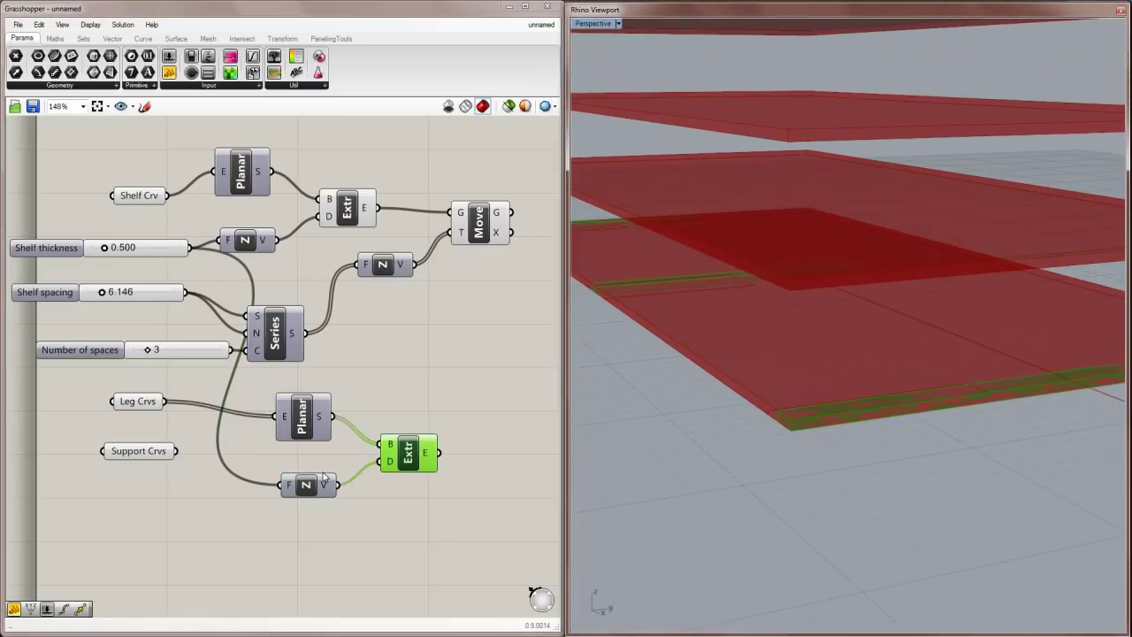
left_click(50, 248)
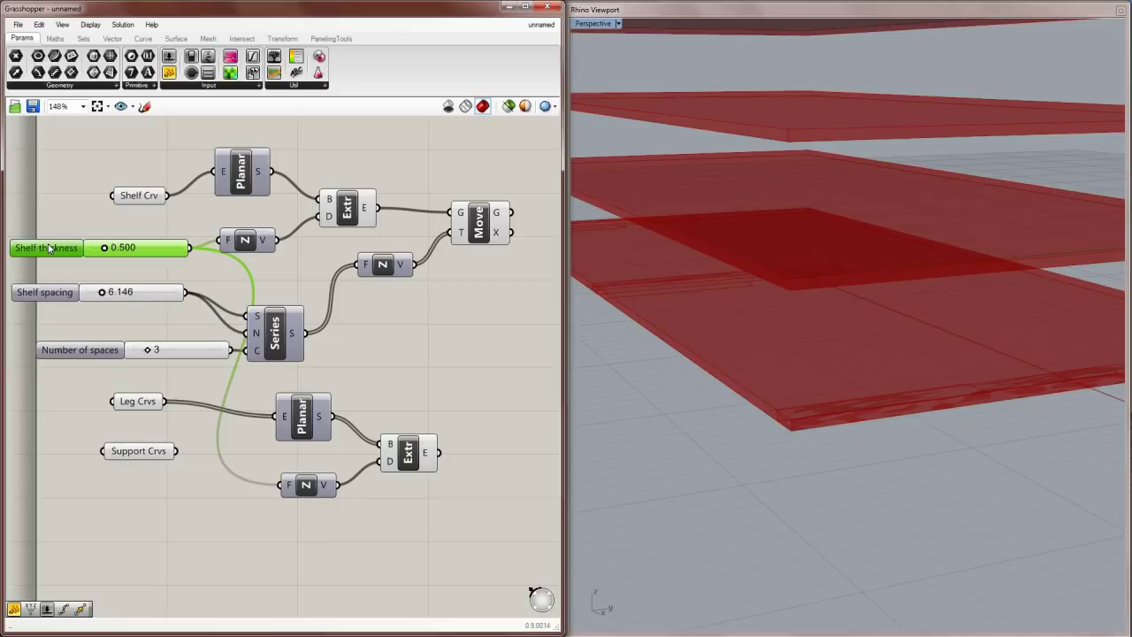
Step: Move Series and the copied leg components farther from the sliders to open up space between them
left_click_drag(275, 324, 308, 316)
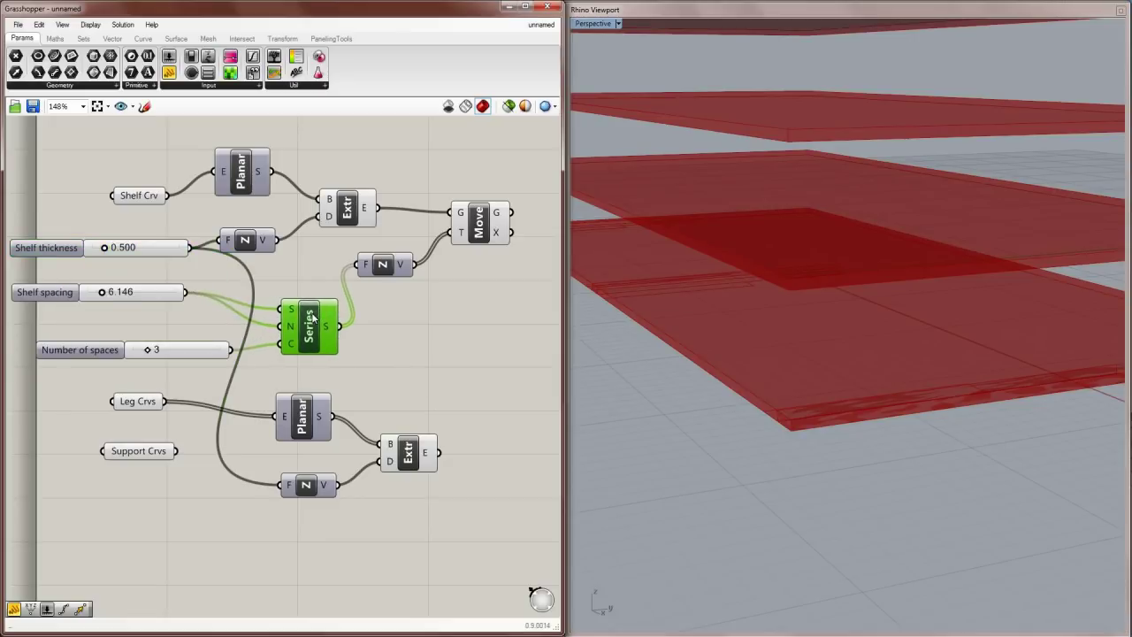
left_click(380, 342)
left_click(412, 455)
left_click(469, 417)
scroll(801, 237, "down", 6)
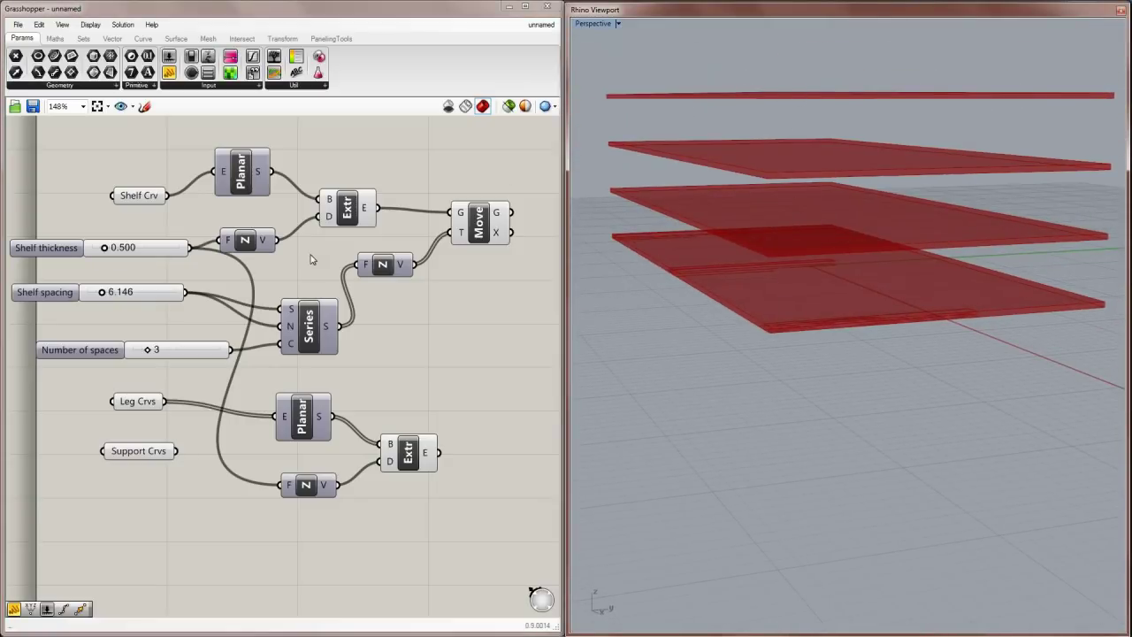
left_click_drag(469, 525, 363, 422)
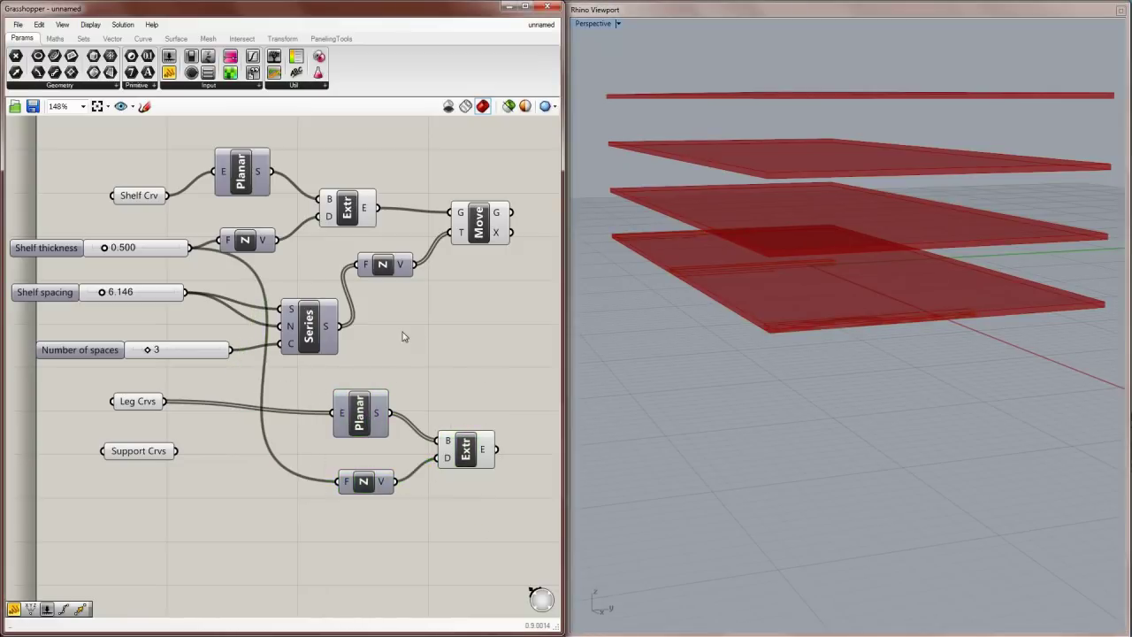
Step: Align the Number of spaces slider beneath Shelf spacing and tidy the positions of the legs' Unit Z and Planar components
left_click(64, 296)
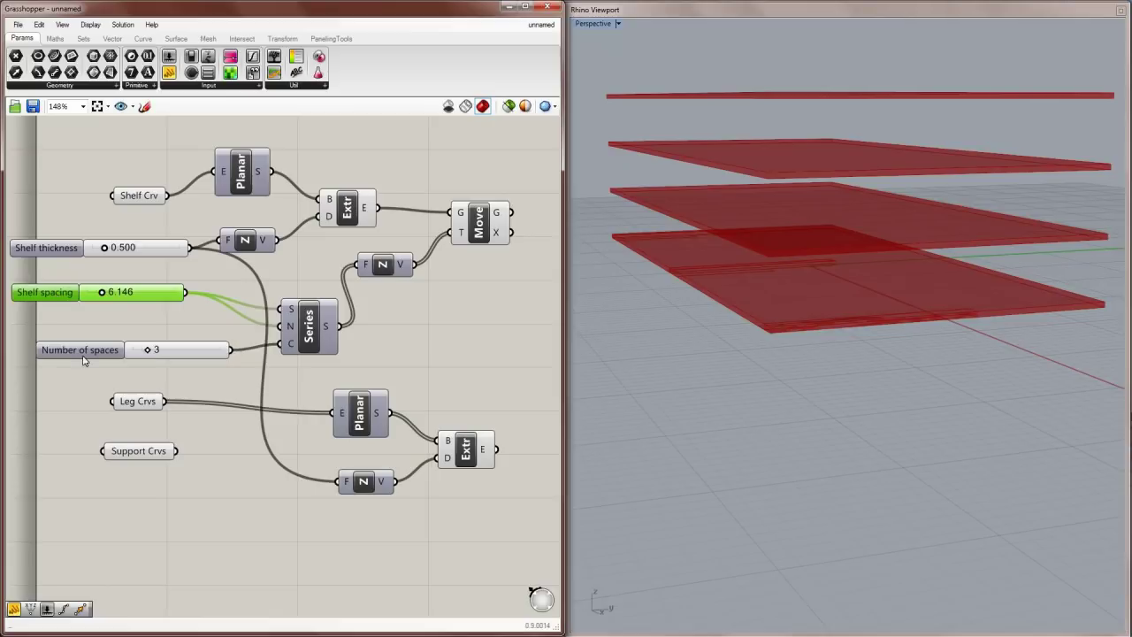
left_click_drag(90, 358, 60, 350)
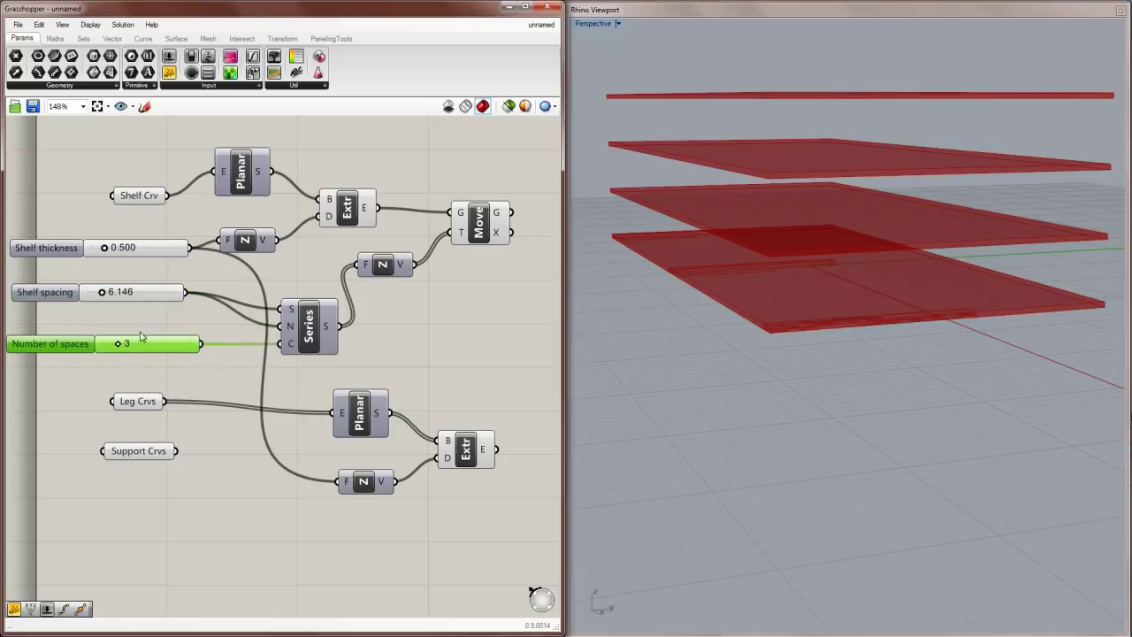
left_click(177, 328)
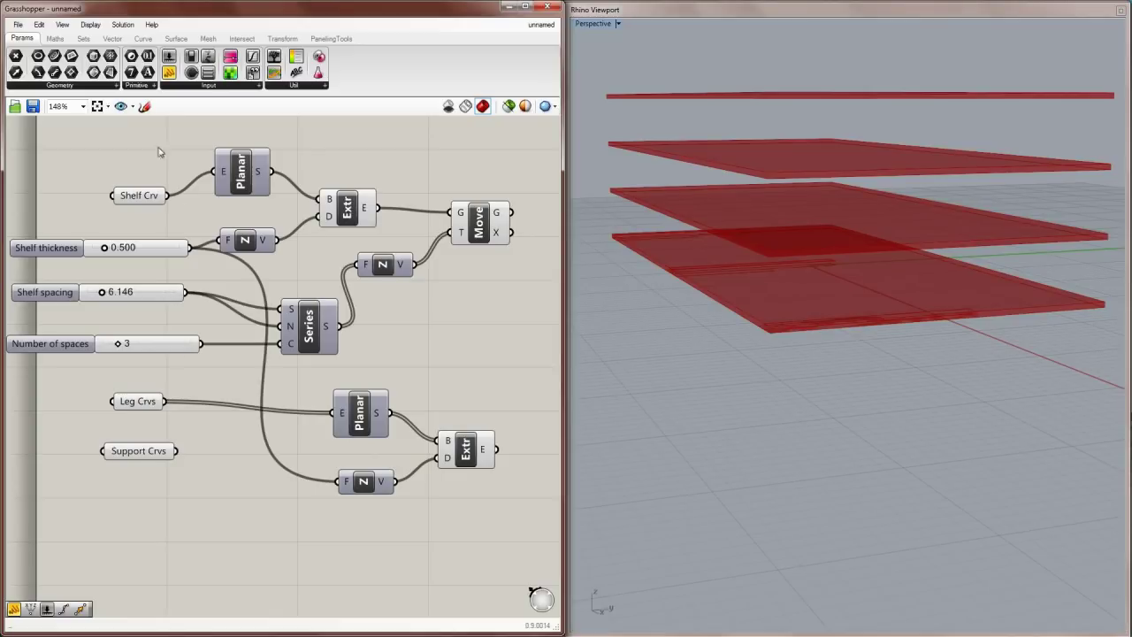
left_click_drag(377, 480, 375, 472)
left_click_drag(365, 421, 371, 419)
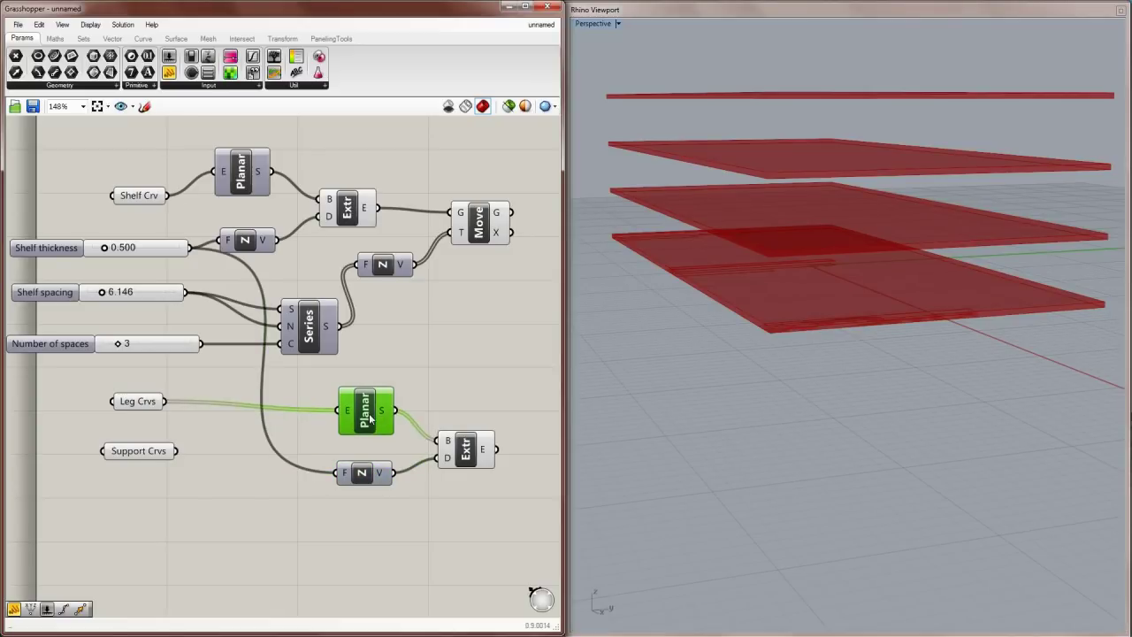
left_click(421, 363)
Step: Add a Multiplication component for Shelf spacing times Number of spaces and connect its result to the legs' Unit Z factor
left_click(55, 39)
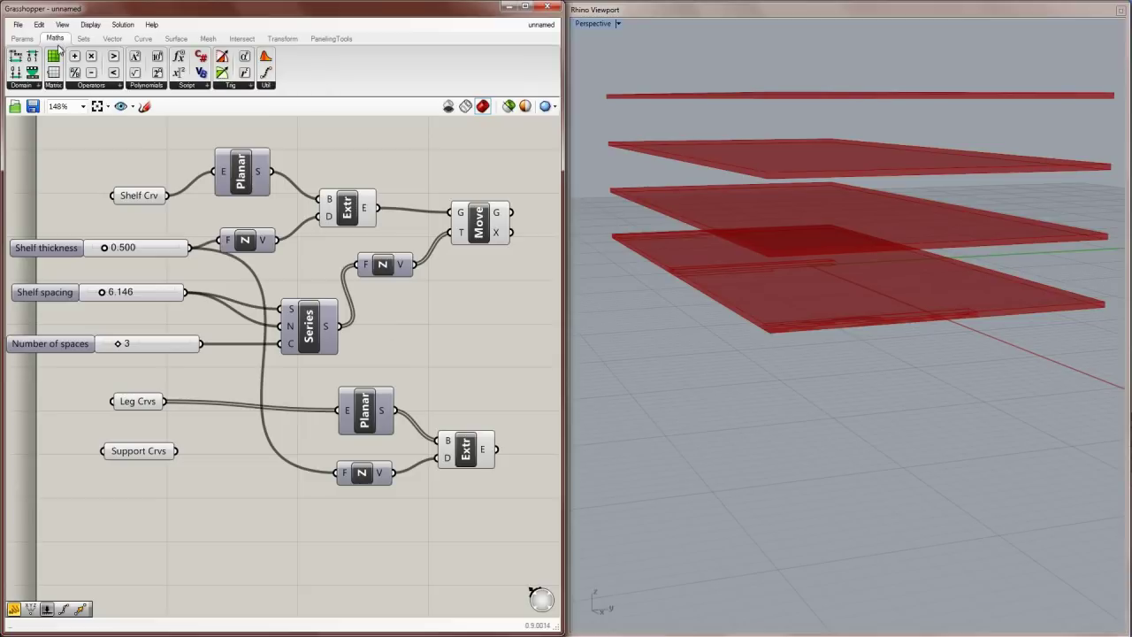
left_click(91, 85)
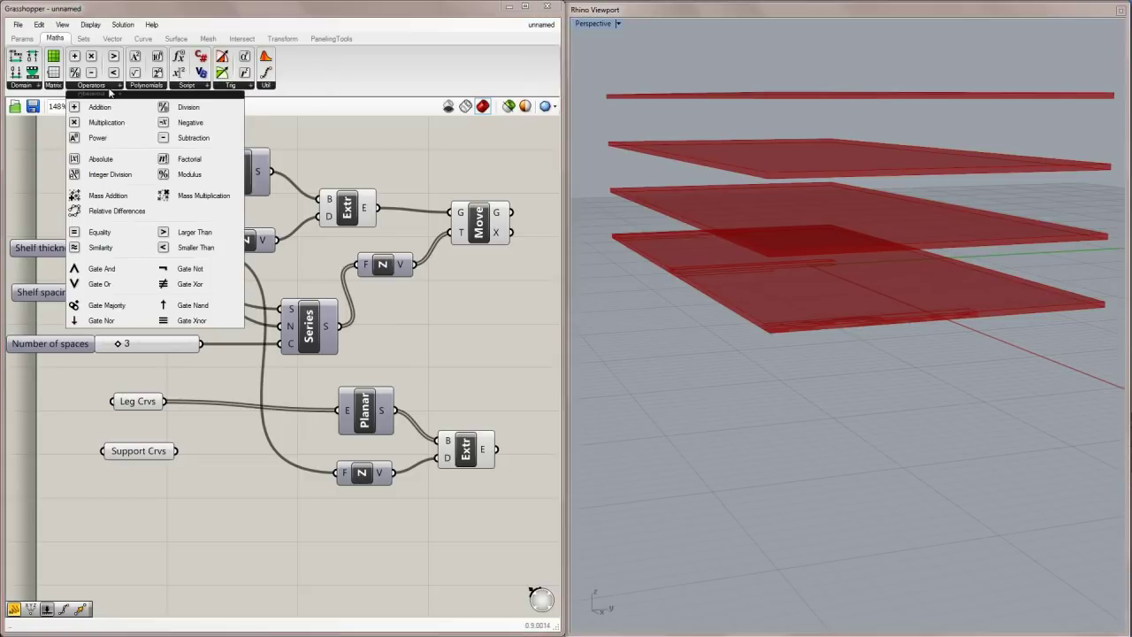
left_click(105, 122)
left_click(293, 478)
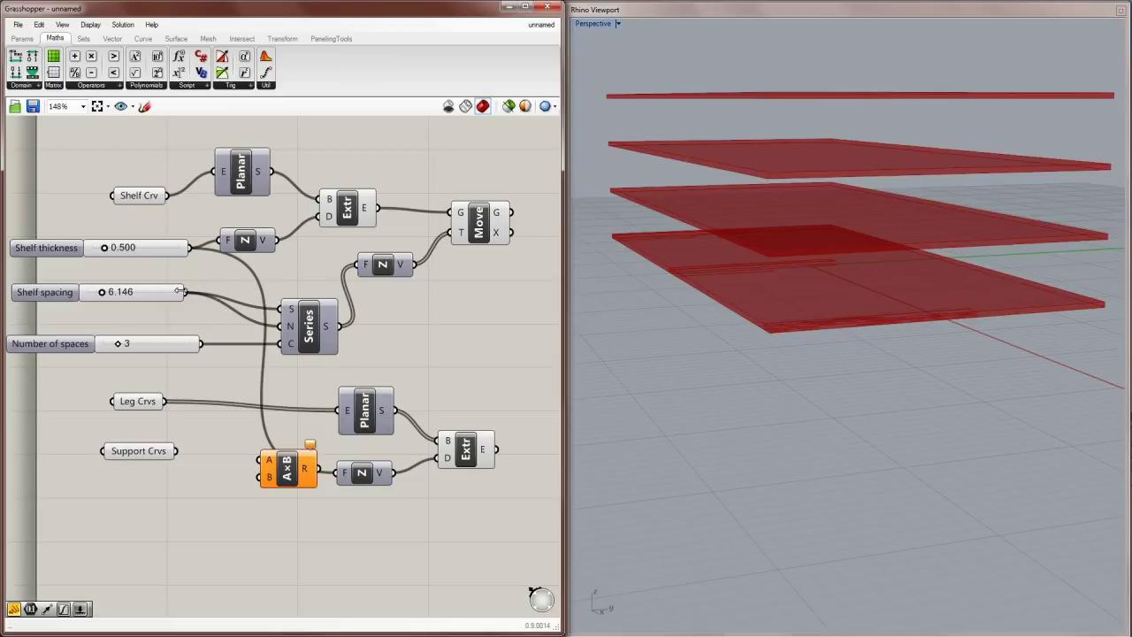
left_click_drag(182, 292, 263, 460)
left_click_drag(201, 344, 376, 464)
Step: Highlight the legs' Extrude component and examine the leg height against the stacked shelves in a close-up view
left_click(454, 457)
right_click_drag(778, 221, 799, 106)
scroll(778, 216, "up", 8)
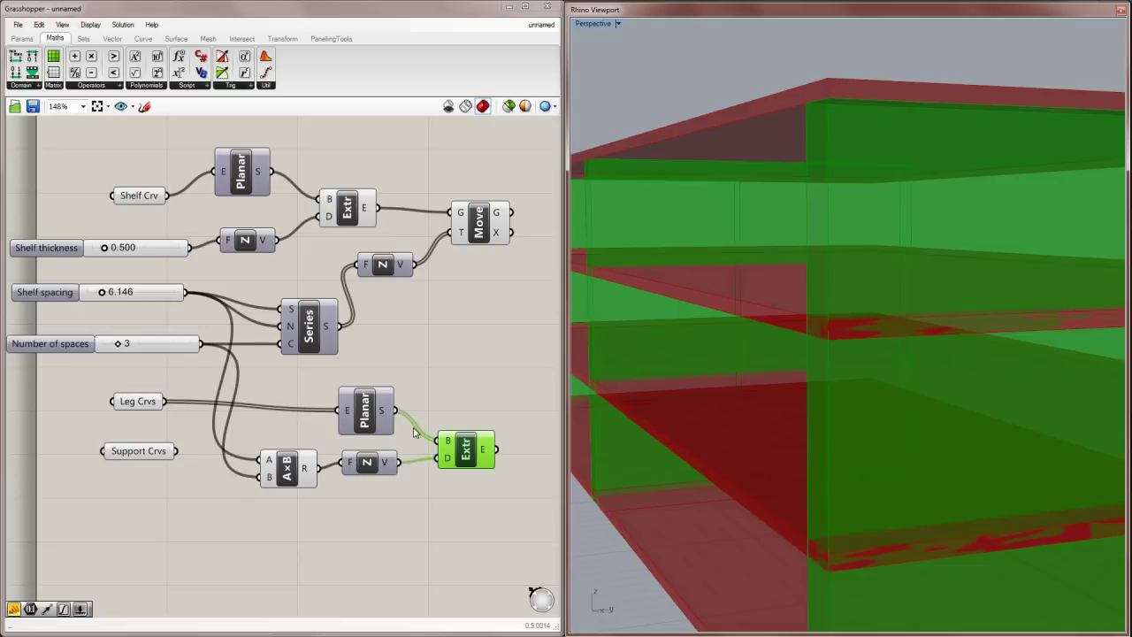
Step: Shift the legs' Planar, Unit Z and Extrude components together farther away from Multiplication
left_click_drag(506, 502, 372, 382)
left_click_drag(384, 418, 442, 418)
left_click(419, 334)
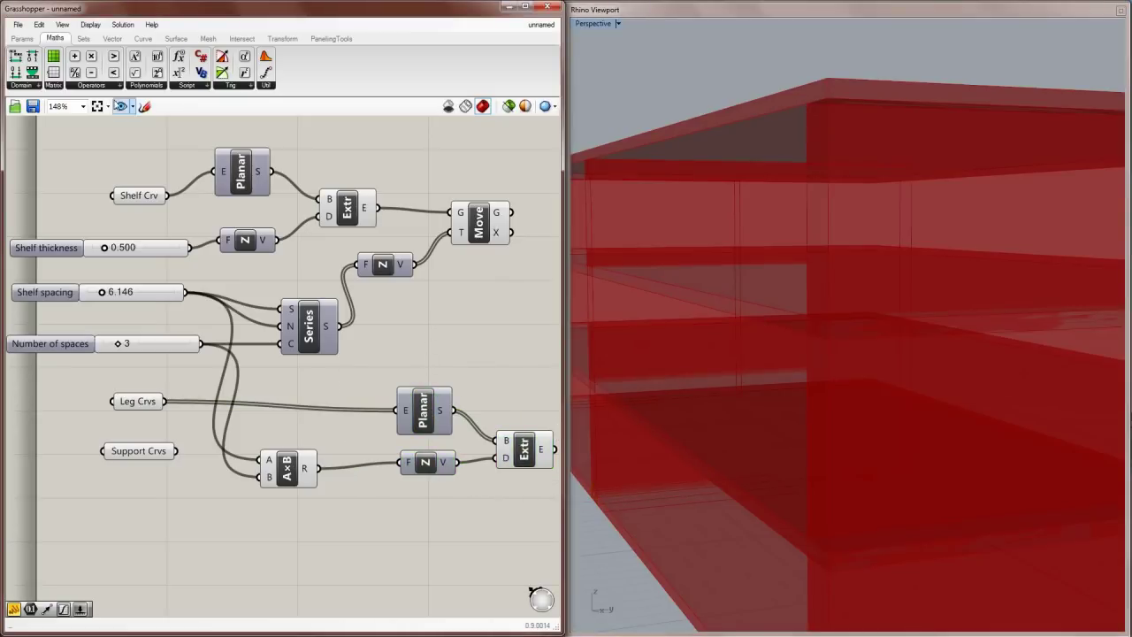
Step: Insert an Addition component after Multiplication that adds Shelf thickness to the product and feeds the legs' Unit Z
left_click_drag(90, 71, 356, 449)
left_click_drag(299, 474, 275, 473)
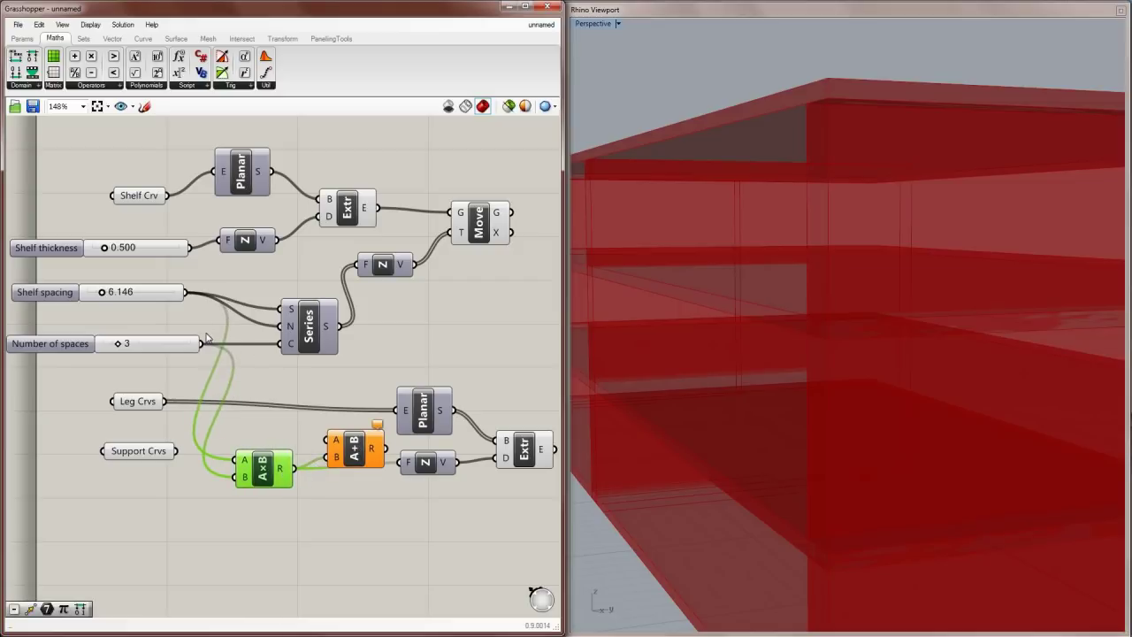
left_click_drag(189, 247, 358, 460)
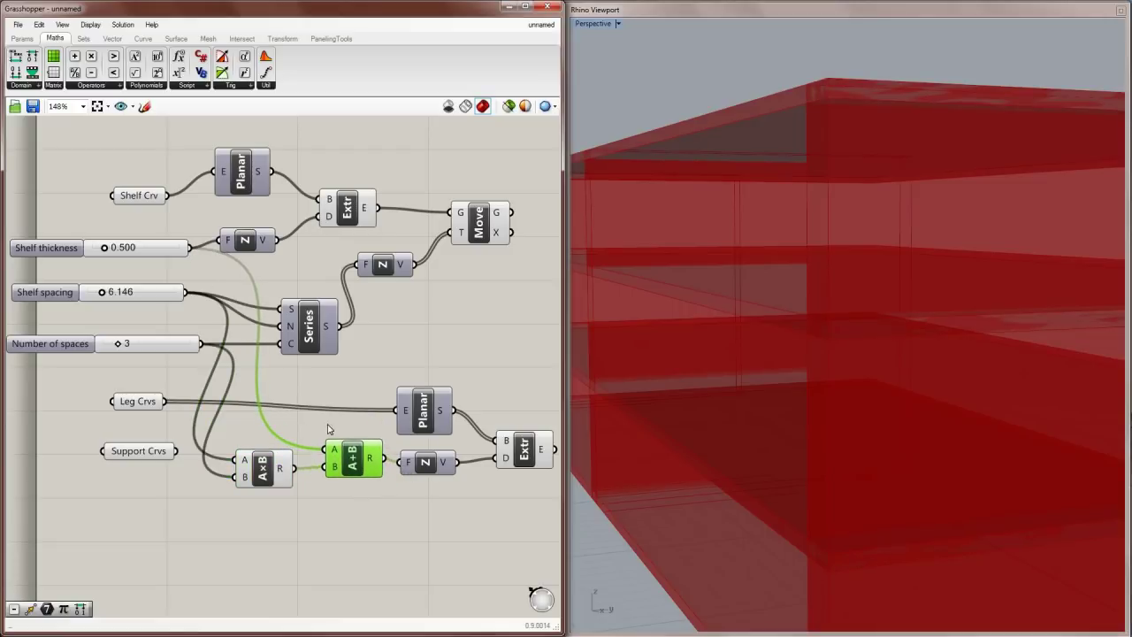
left_click(328, 429)
Step: Highlight the legs' Extrude component and set Shelf thickness to 0.571, Number of spaces to 2 and Shelf spacing to 7.472
left_click(528, 452)
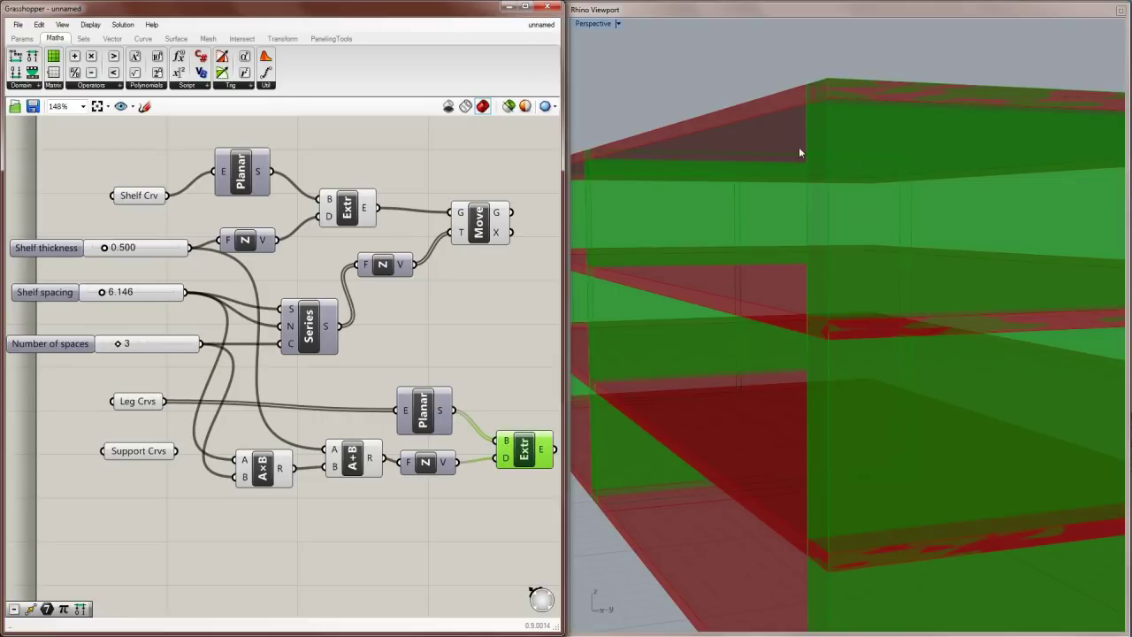
left_click_drag(103, 251, 108, 250)
left_click_drag(118, 344, 104, 345)
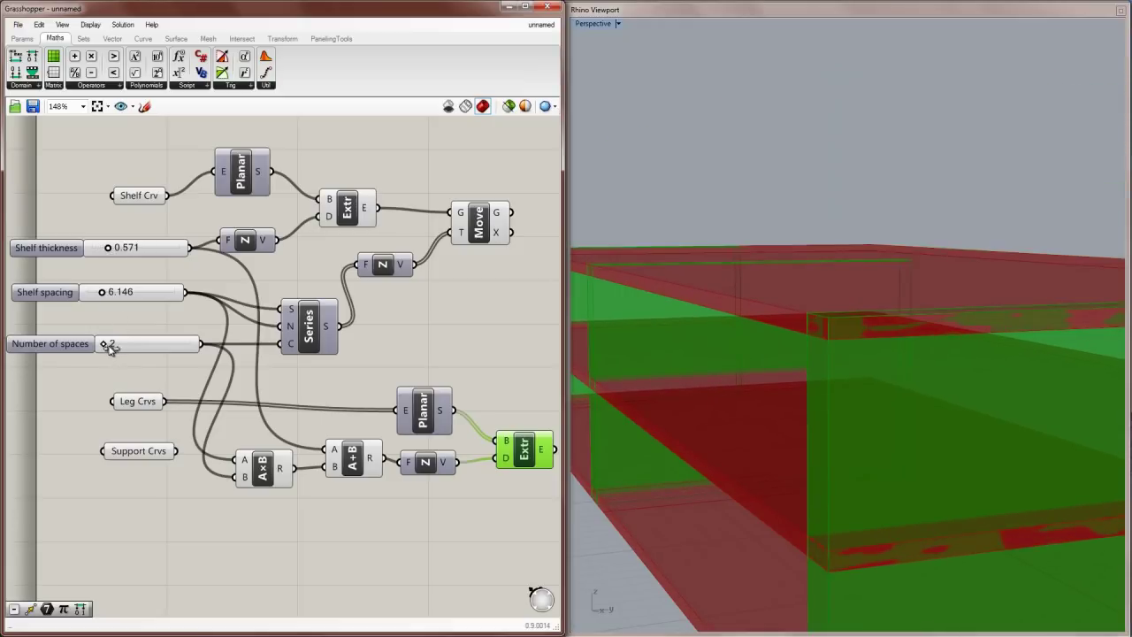
left_click_drag(102, 294, 118, 296)
scroll(866, 277, "down", 5)
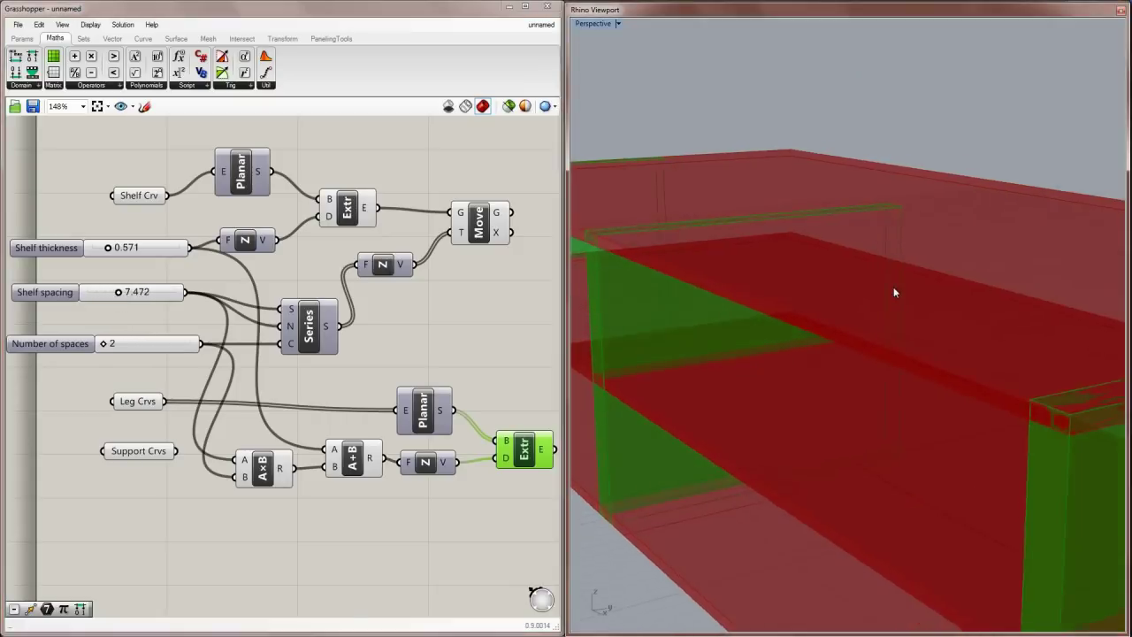
right_click_drag(892, 291, 817, 275)
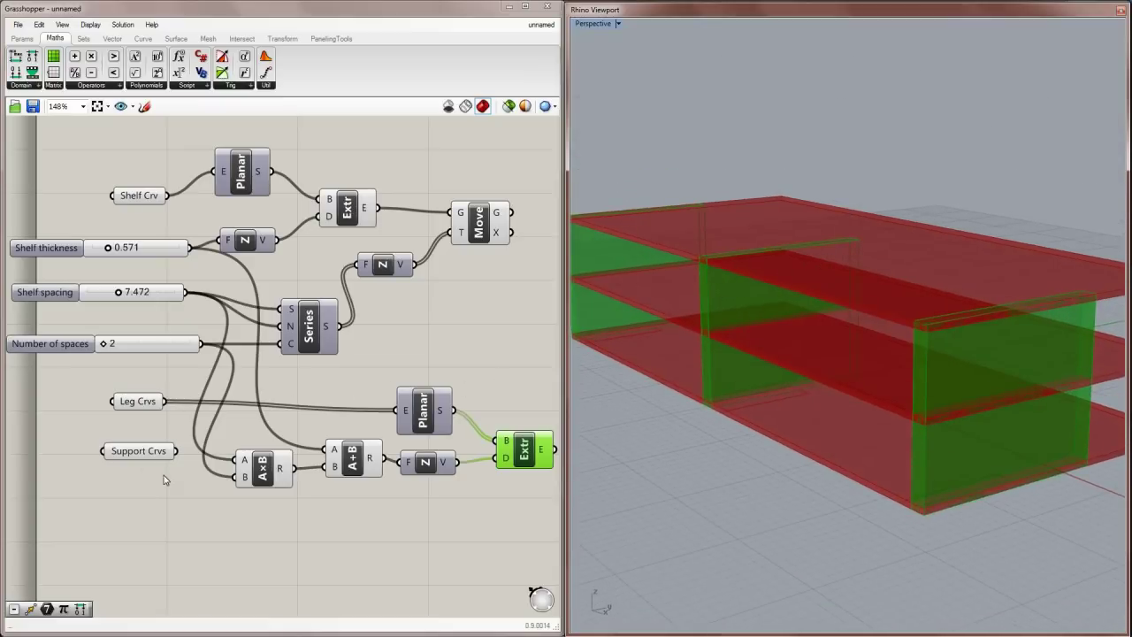
Step: Align Shelf Crv with the shelf's Planar component and shift the whole group of leg components lower, away from Series
left_click_drag(293, 468, 324, 467)
mouse_move(302, 423)
right_mouse_down()
mouse_move(284, 368)
mouse_move(291, 414)
right_mouse_up()
scroll(291, 413, "down", 2)
right_click_drag(474, 354, 450, 392)
left_click_drag(460, 392, 295, 272)
left_click(207, 262)
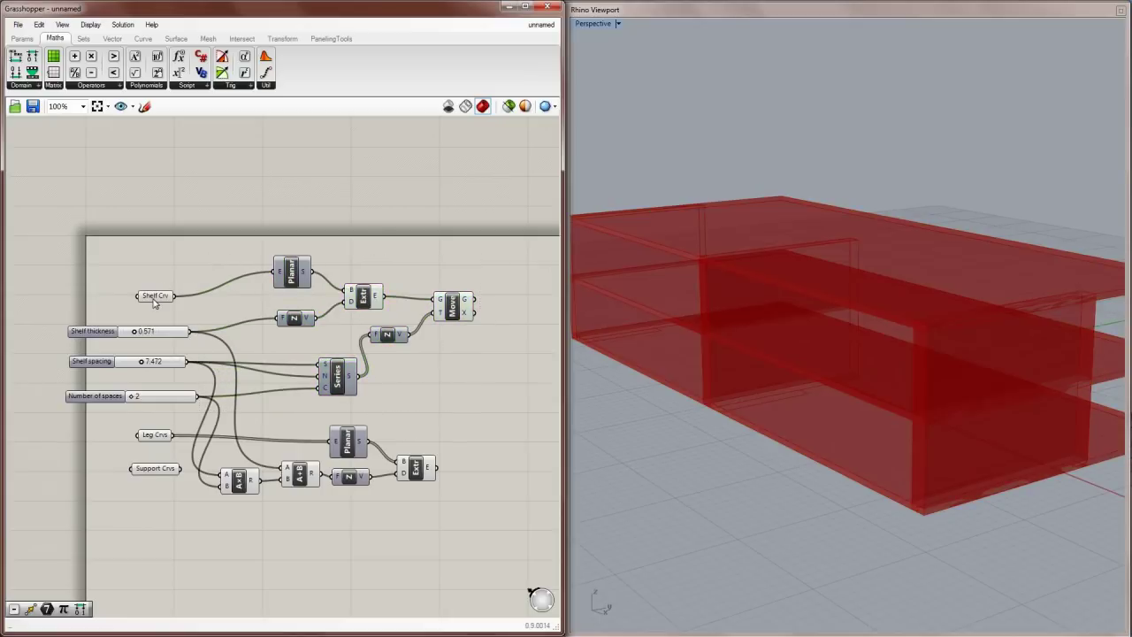
left_click_drag(156, 297, 155, 270)
left_click_drag(473, 541, 217, 419)
left_click_drag(350, 445, 425, 489)
left_click(369, 428)
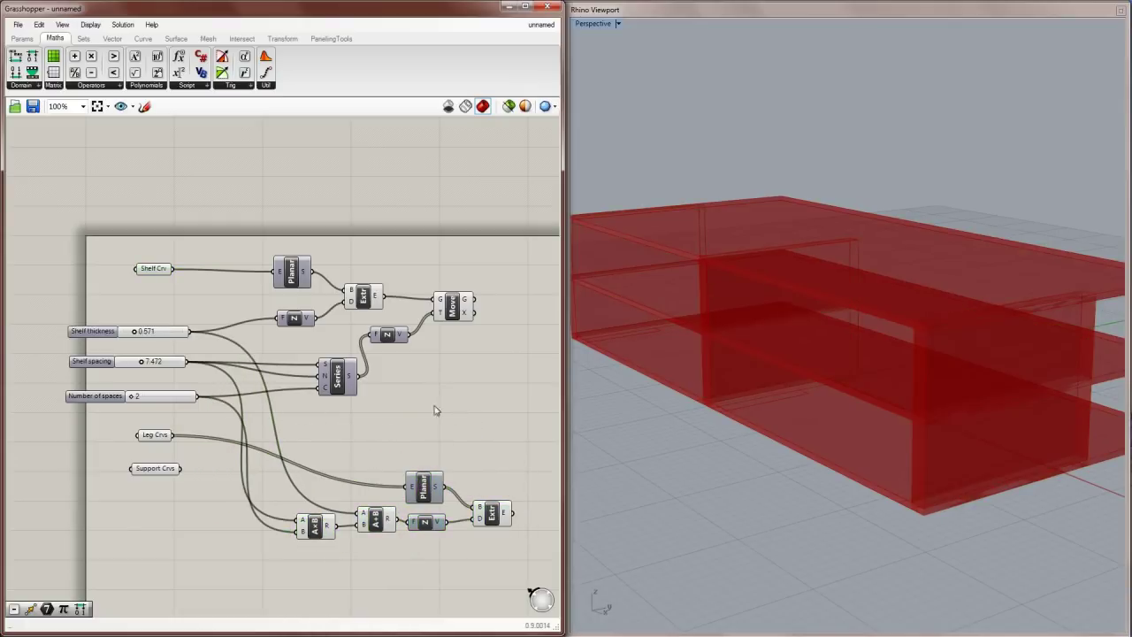
Step: Move Support Crvs well below the leg components and line up Leg Crvs with the legs' Planar component
left_click_drag(157, 471, 158, 605)
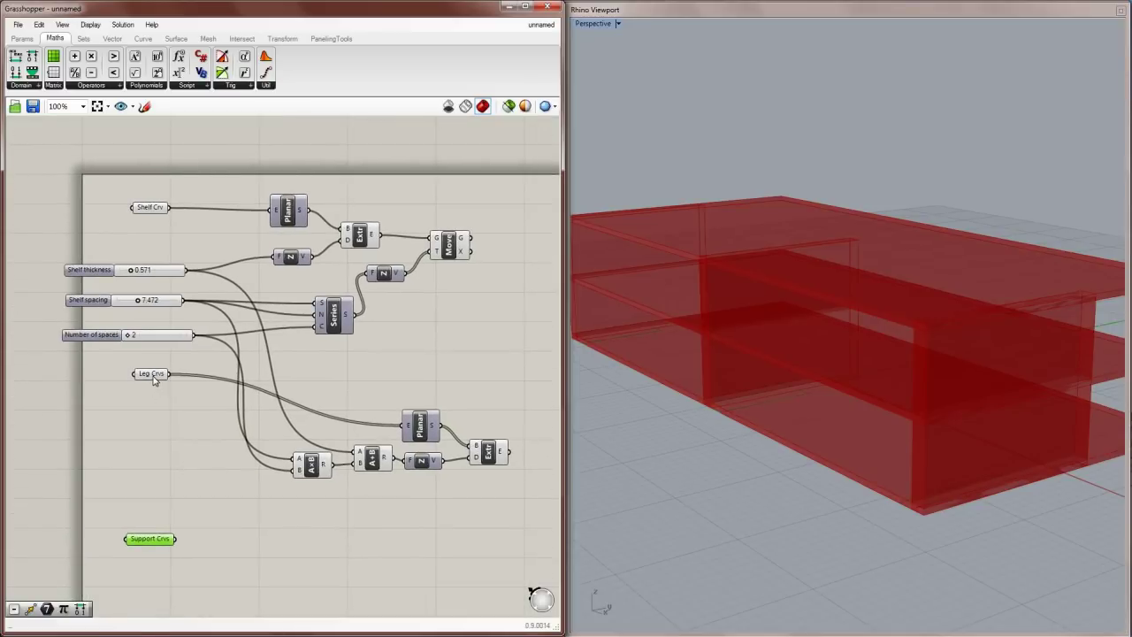
left_click_drag(153, 378, 154, 426)
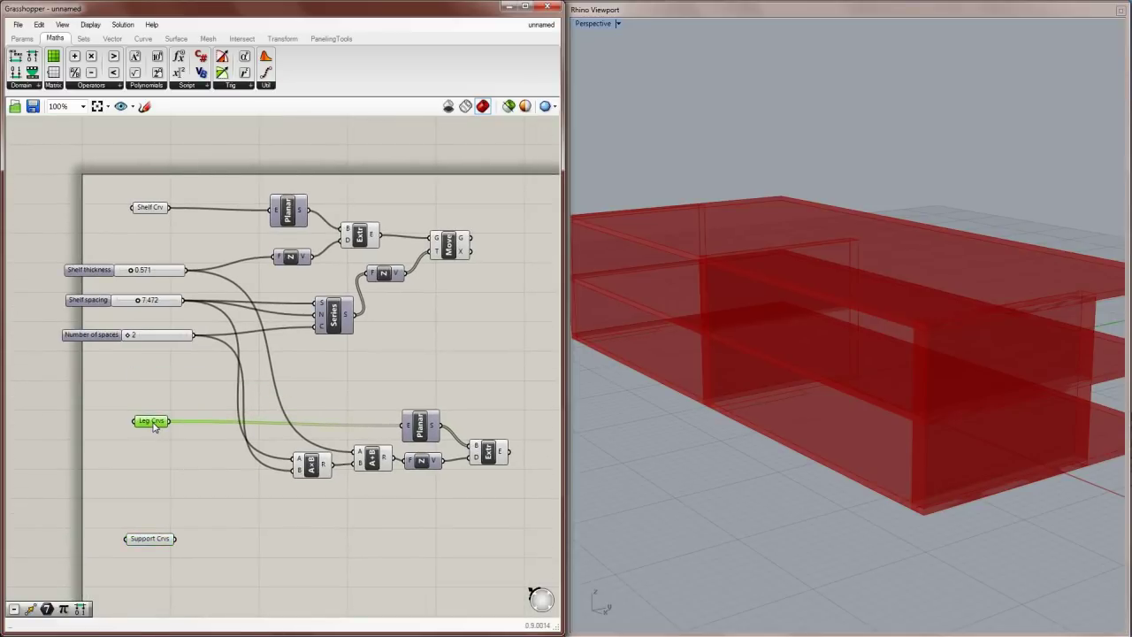
left_click(223, 508)
Step: Align the Shelf thickness, Shelf spacing and Number of spaces sliders along their left edges and distribute them evenly vertically
left_click_drag(342, 326, 338, 319)
left_click_drag(186, 388, 121, 252)
scroll(113, 262, "up", 4)
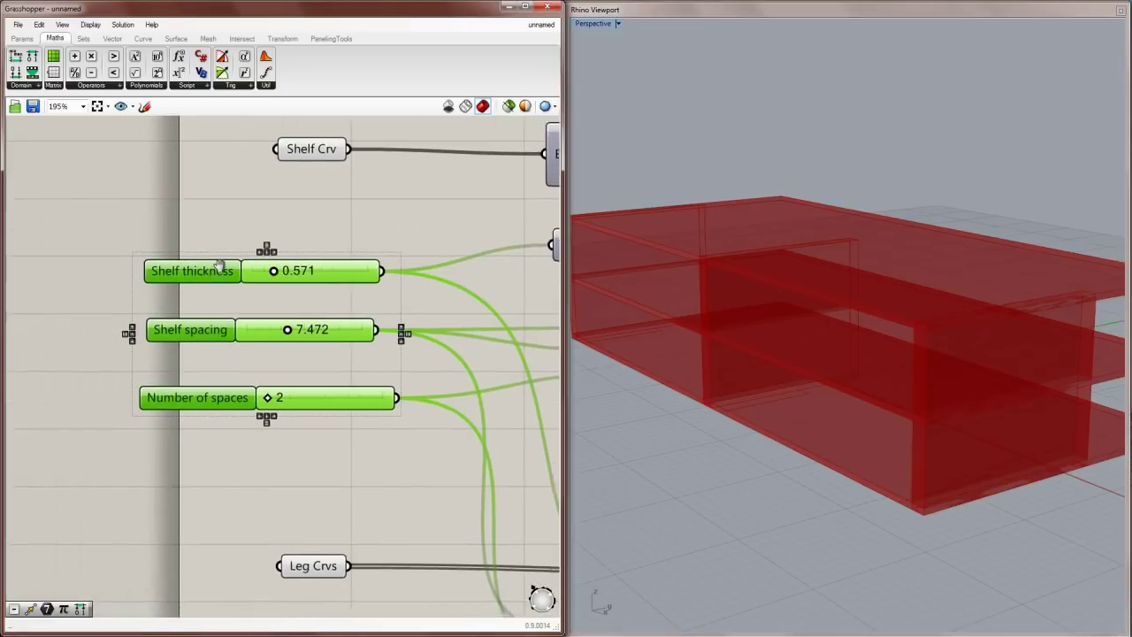
left_click(282, 253)
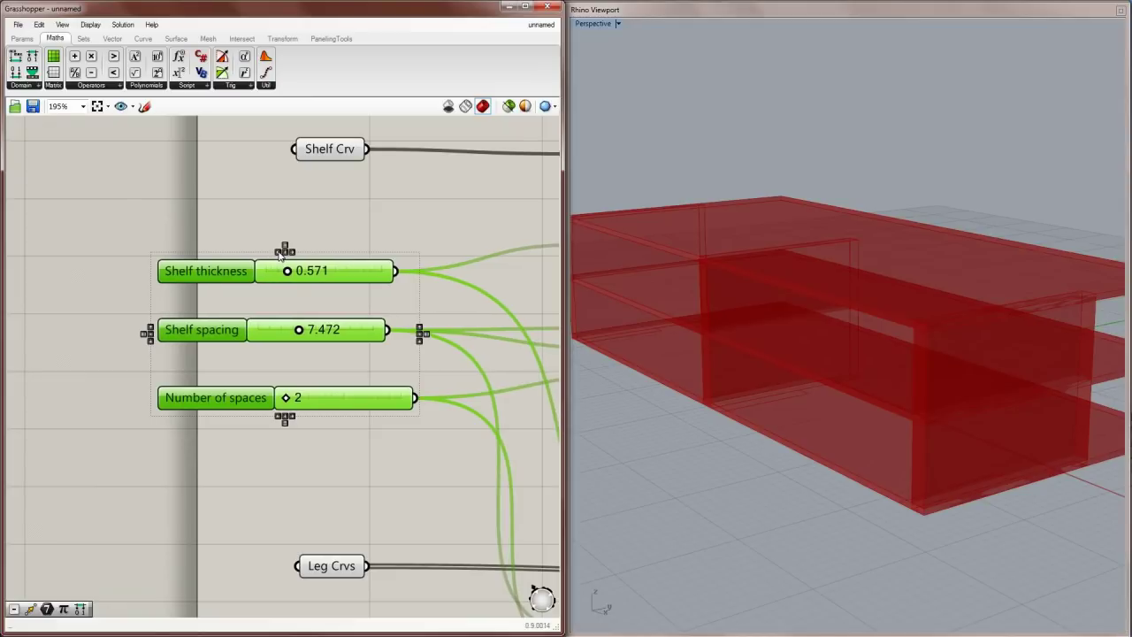
left_click(284, 251)
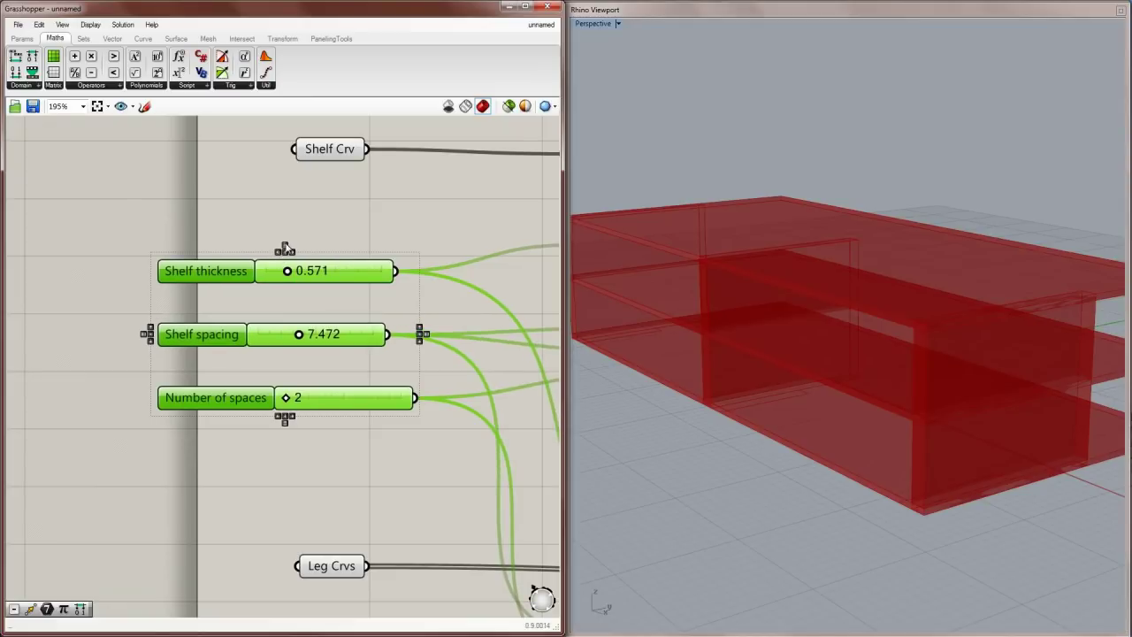
left_click(237, 231)
left_click_drag(303, 454, 299, 287)
left_click(256, 232)
Step: Move the Support Crvs parameter slightly farther down to leave more room beneath the leg components
scroll(292, 296, "down", 3)
right_click_drag(380, 363, 276, 346)
right_click_drag(315, 390, 263, 386)
left_click(451, 246)
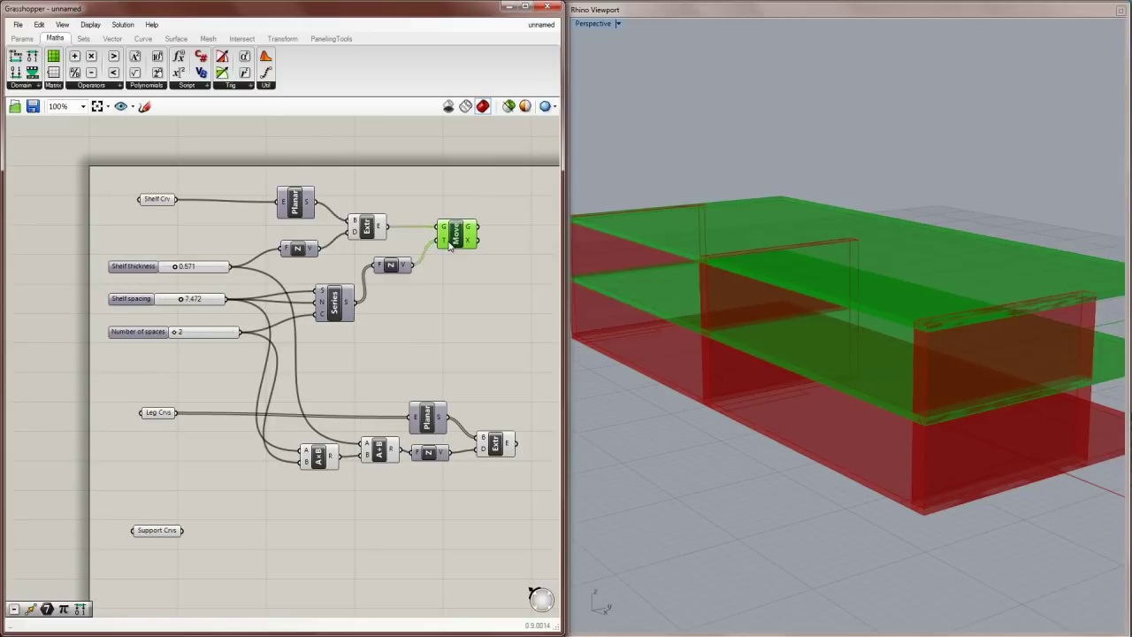
left_click(477, 281)
right_click_drag(470, 386, 442, 361)
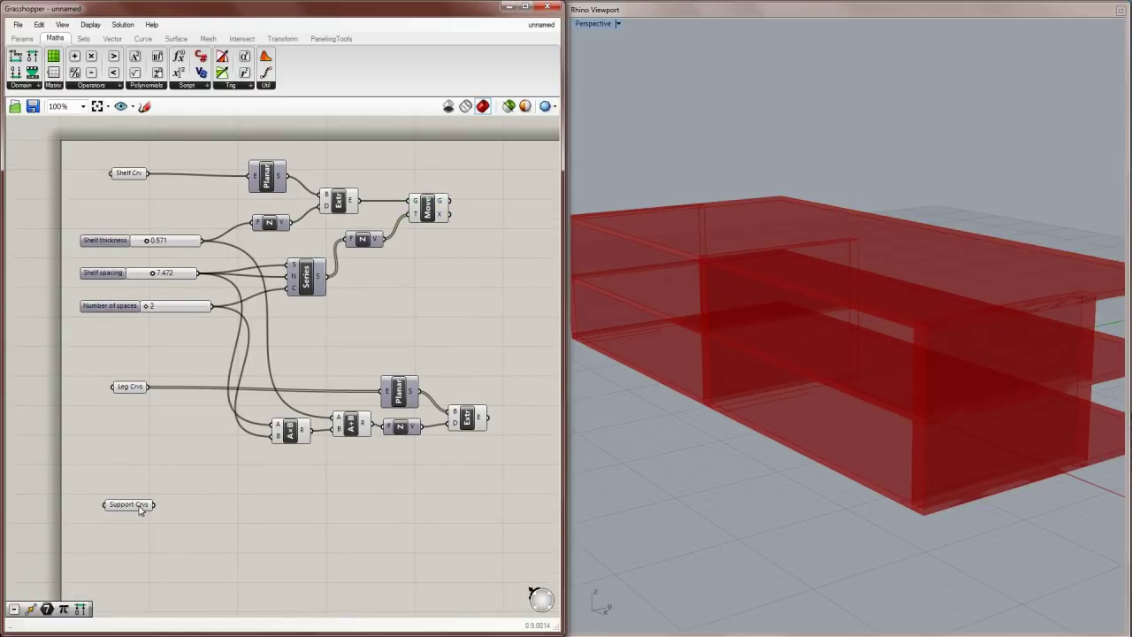
left_click_drag(140, 505, 143, 534)
left_click(191, 535)
right_click_drag(243, 510, 231, 472)
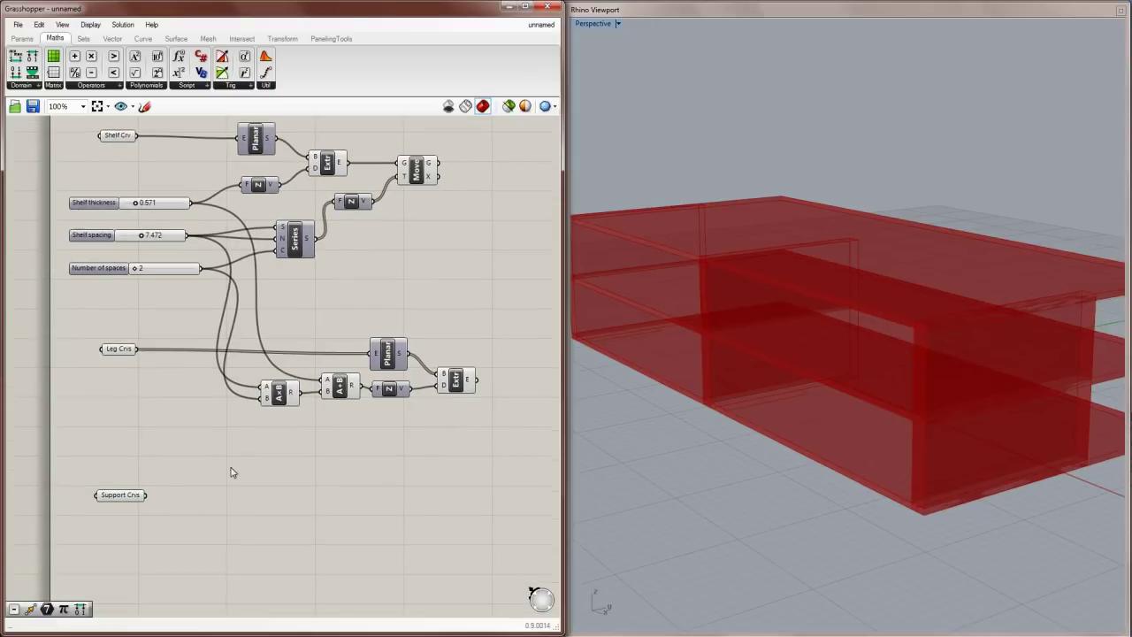
Step: Select Support Crvs and examine the support curves' location around the leg and shelves in a close-up view
left_click(126, 498)
right_click_drag(672, 380, 753, 336)
scroll(756, 309, "up", 4)
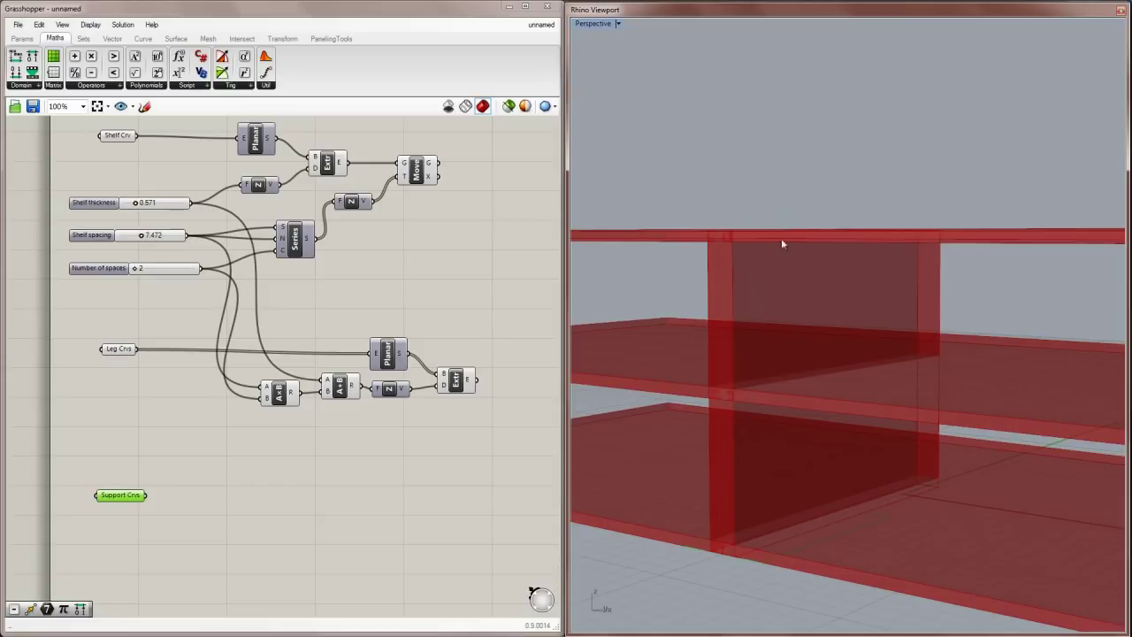
mouse_move(796, 333)
right_mouse_down()
mouse_move(775, 300)
mouse_move(799, 318)
mouse_move(796, 344)
mouse_move(795, 335)
right_mouse_up()
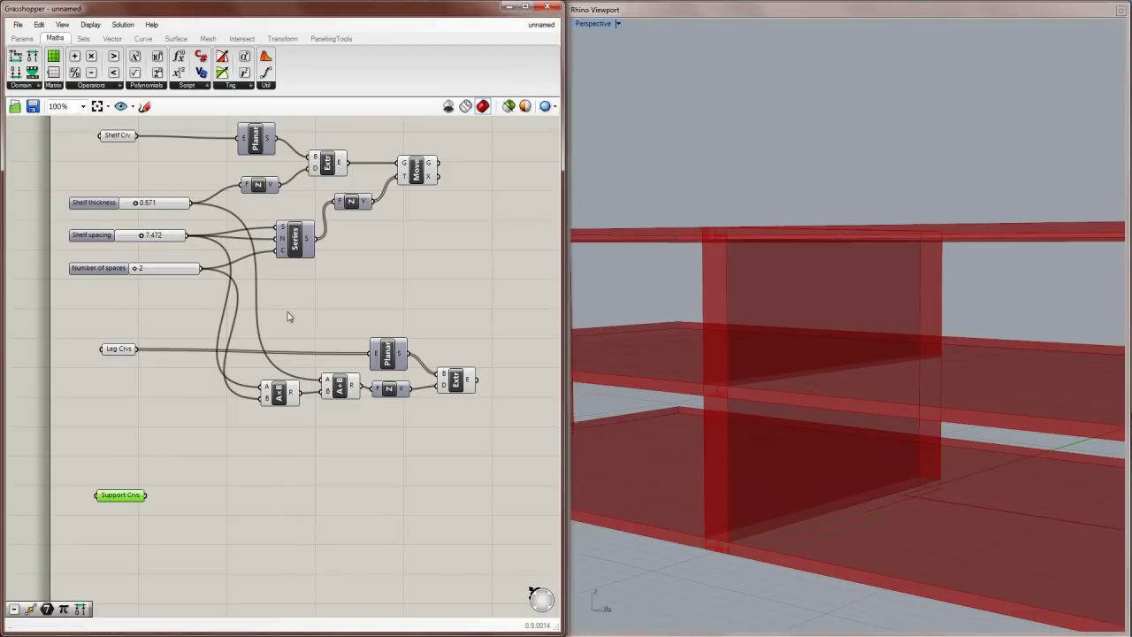
Step: Duplicate the shelf's Planar, Unit Z and Extrude components and place the copies beside Support Crvs
left_click(261, 146)
left_click(259, 186, "shift")
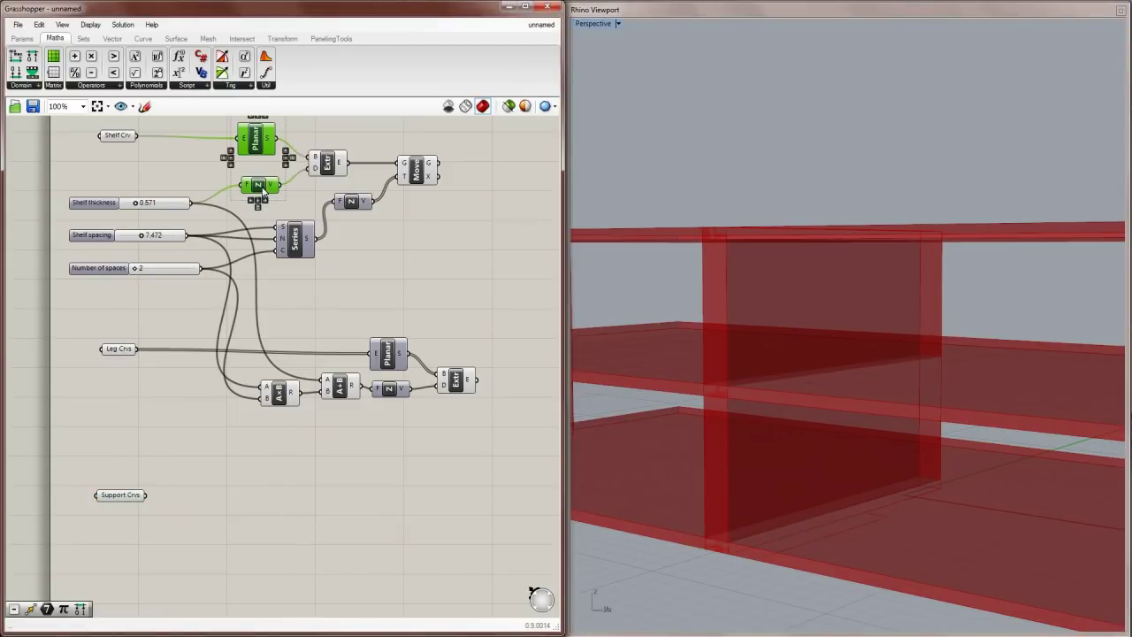
left_click(329, 168, "shift")
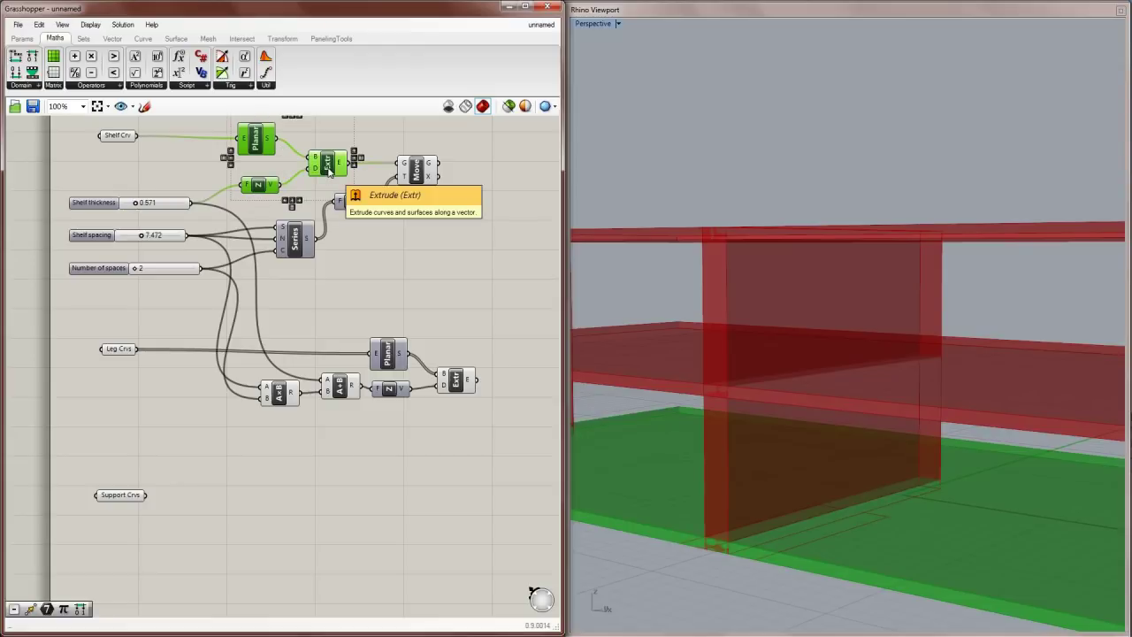
key("ctrl+v")
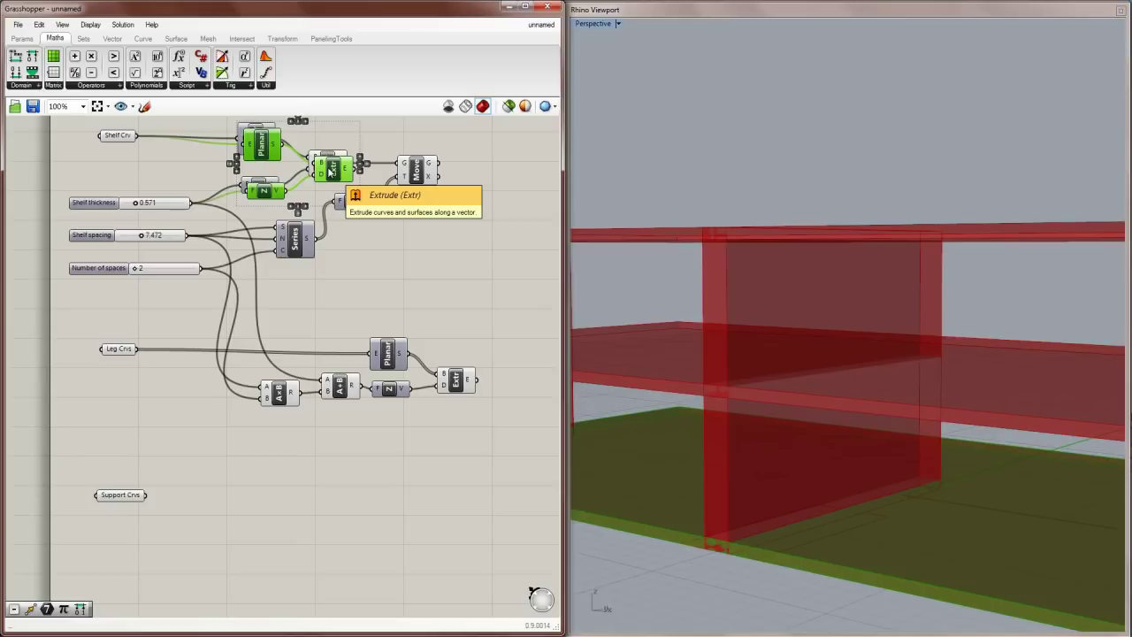
left_click_drag(329, 168, 335, 512)
Step: Connect Support Crvs to the copied Planar component and tidy the support components' positions
left_click(138, 466)
left_click_drag(146, 494, 262, 493)
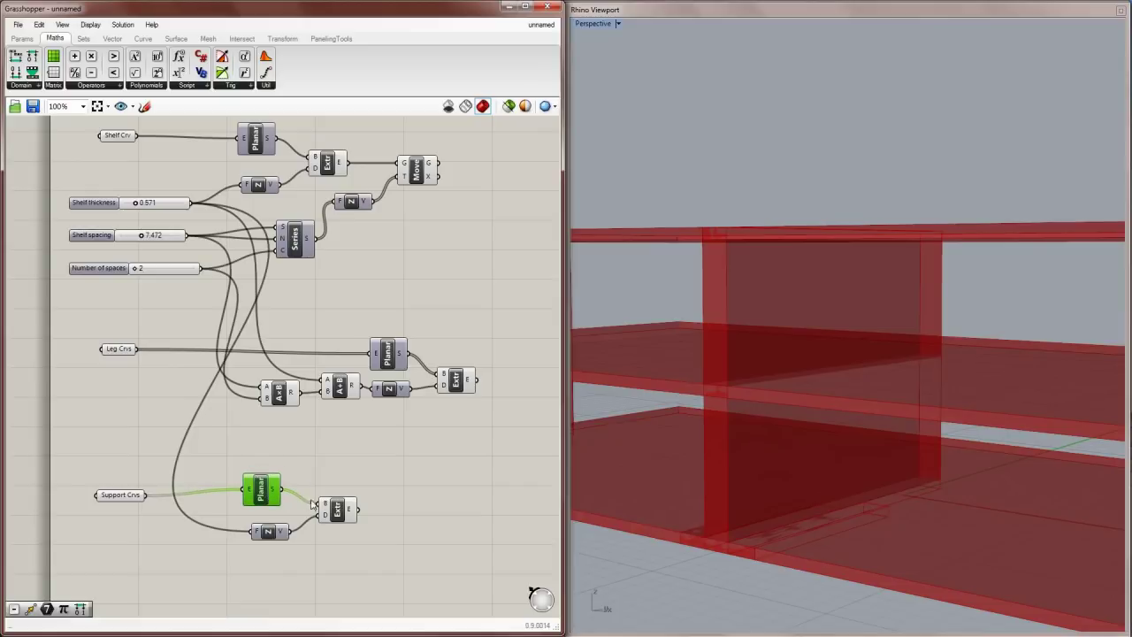
left_click(338, 511)
right_click_drag(332, 569, 336, 533)
left_click_drag(281, 500, 272, 504)
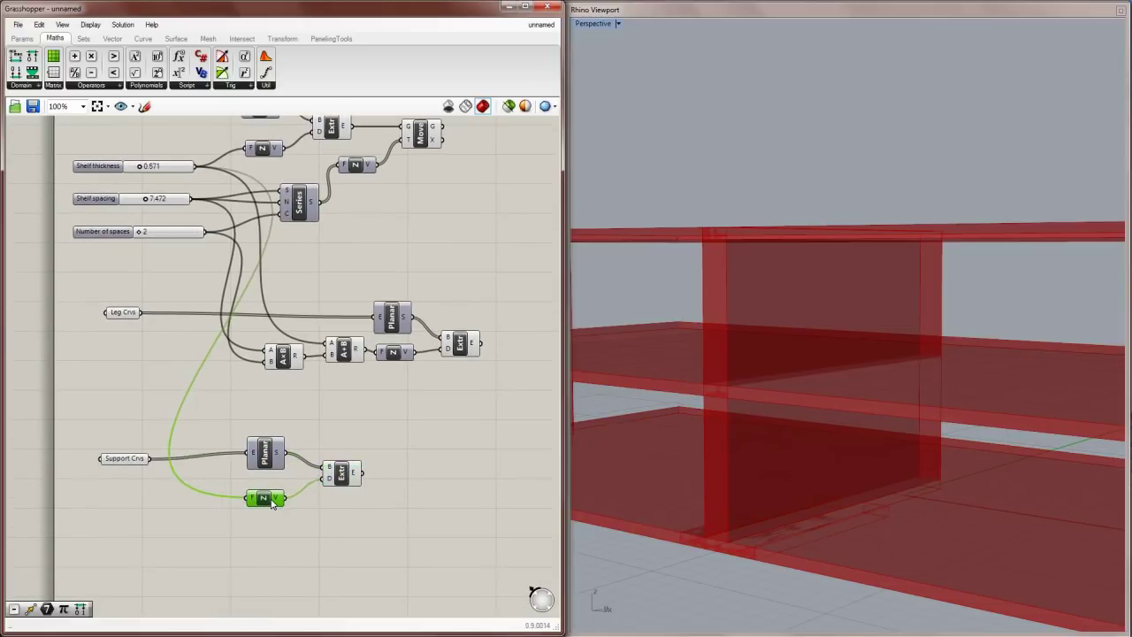
Step: Add a number slider beneath Support Crvs and name it Support thickness
left_click(29, 41)
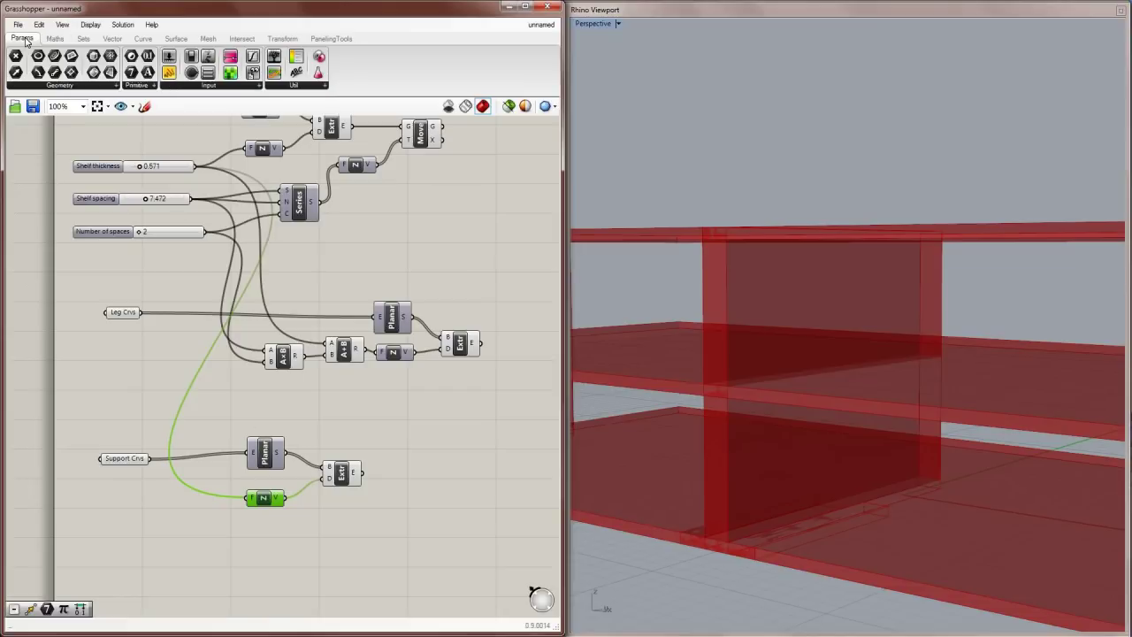
left_click_drag(196, 55, 154, 508)
scroll(222, 523, "up", 5)
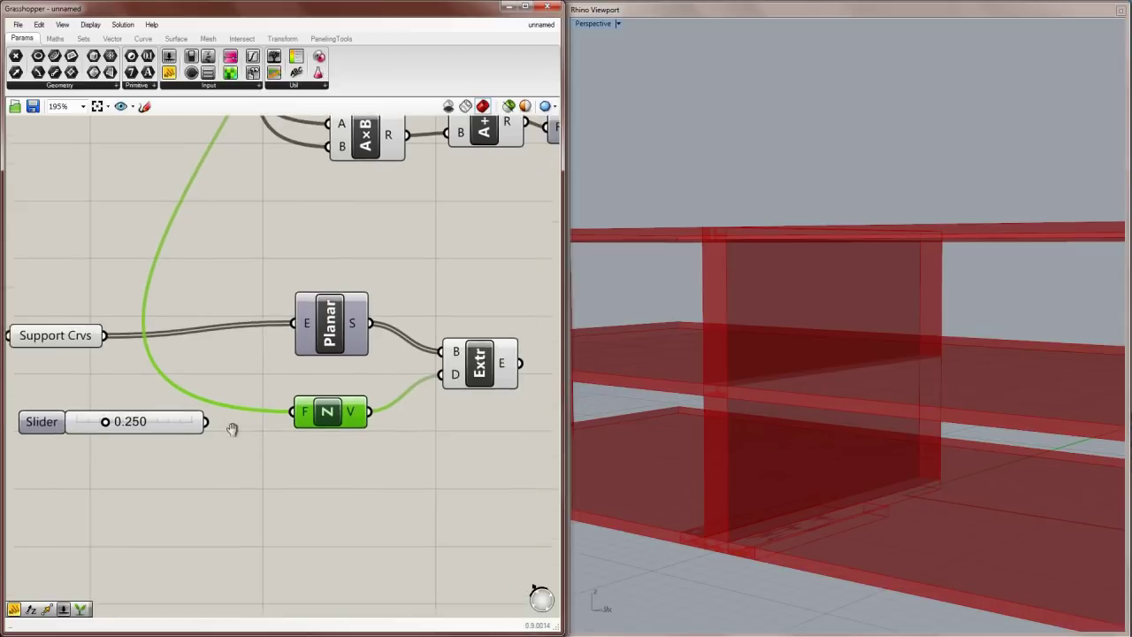
double_click(35, 413)
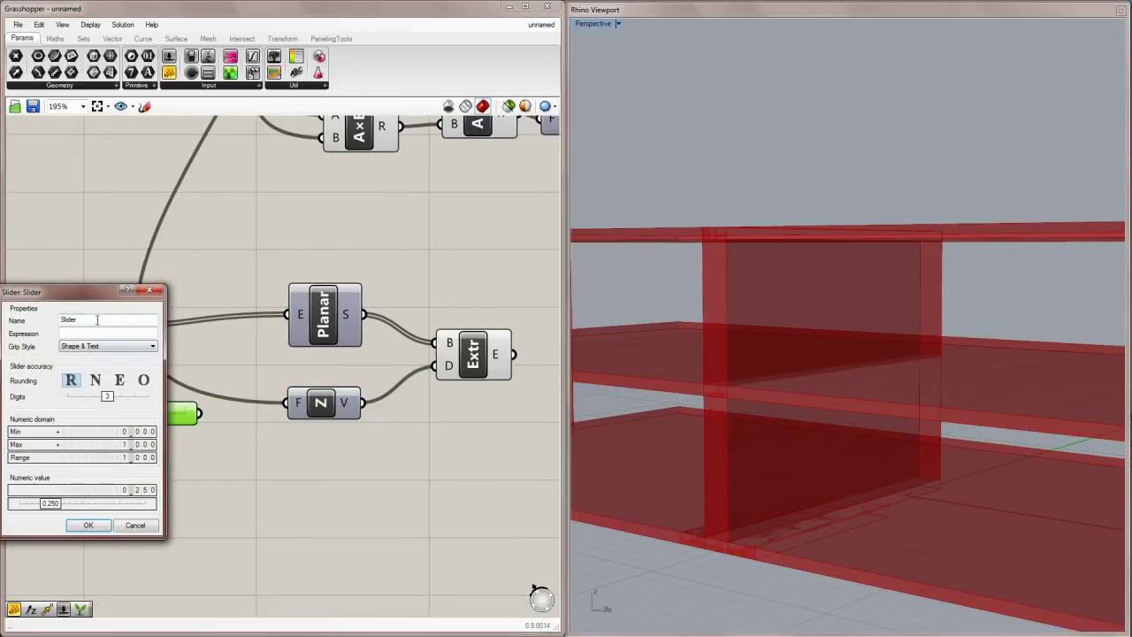
left_click(97, 320)
type("Support thickness")
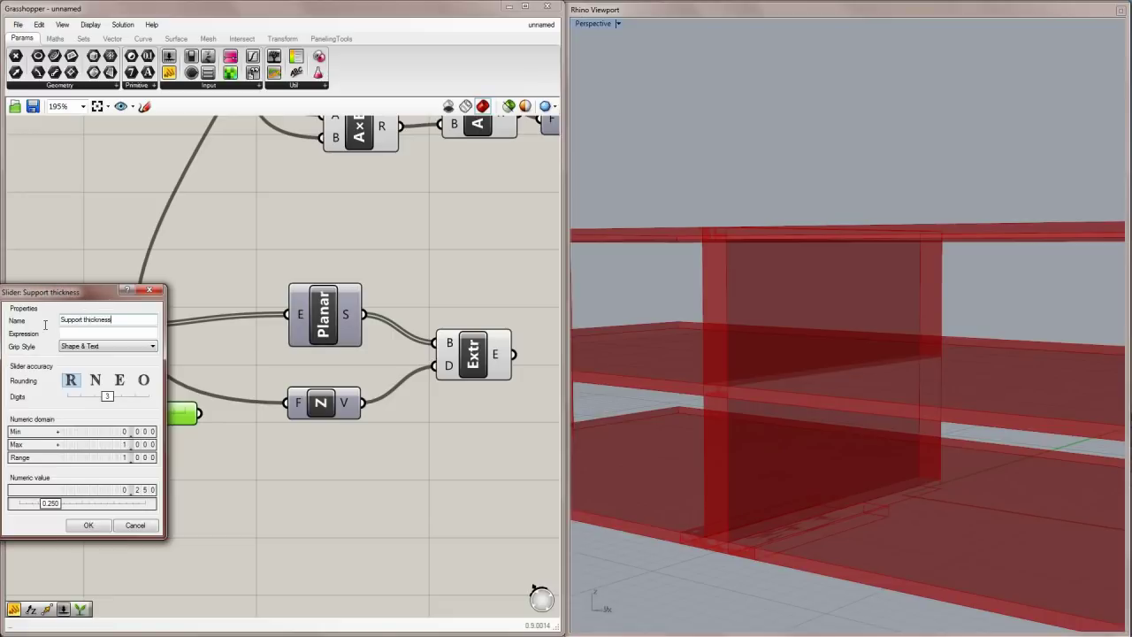
Step: Set the Support thickness slider's domain from a minimum of 1 to a maximum of 6
double_click(122, 431)
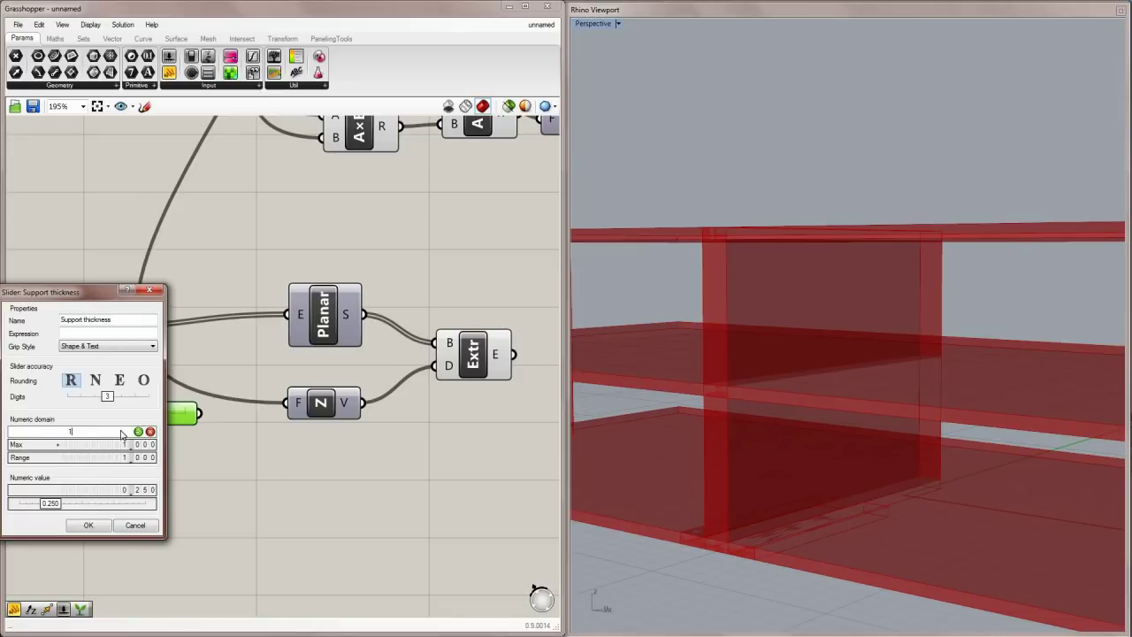
double_click(114, 446)
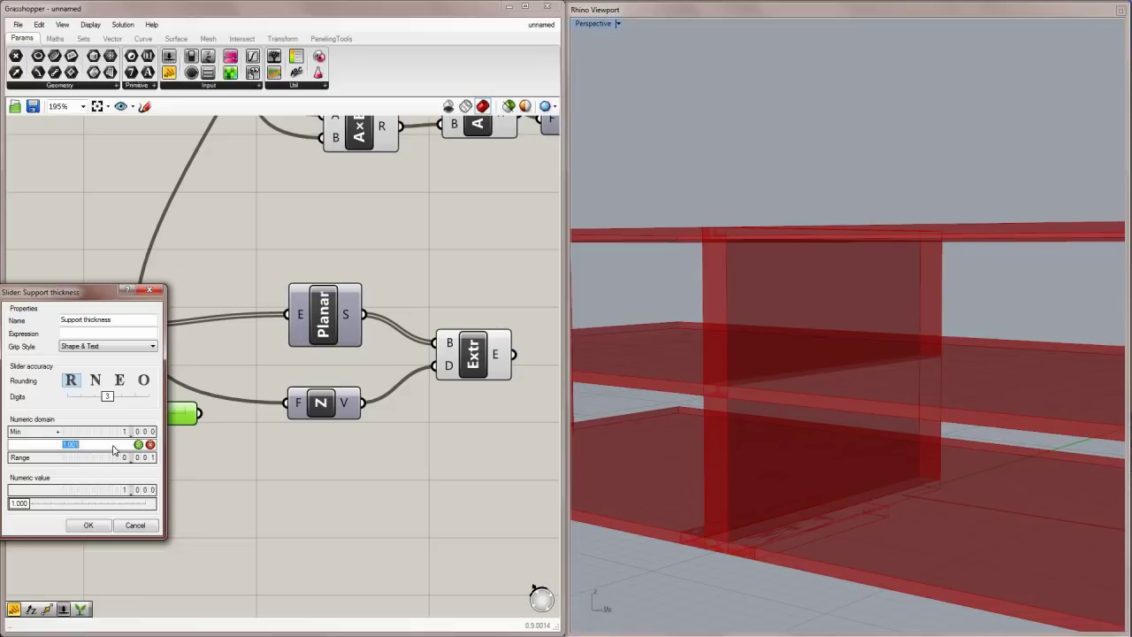
type("6")
key("Return")
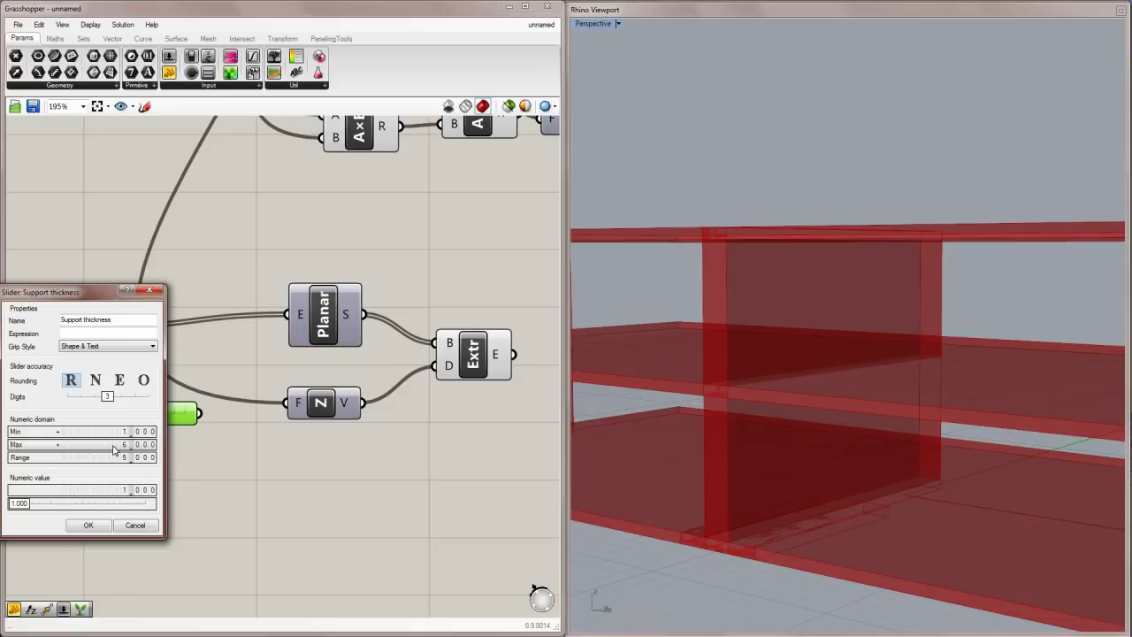
left_click(89, 525)
Step: Arrange the Support thickness slider and the support components in line, and connect the slider to their Unit Z factor
left_click_drag(110, 428, 92, 446)
scroll(253, 442, "down", 4)
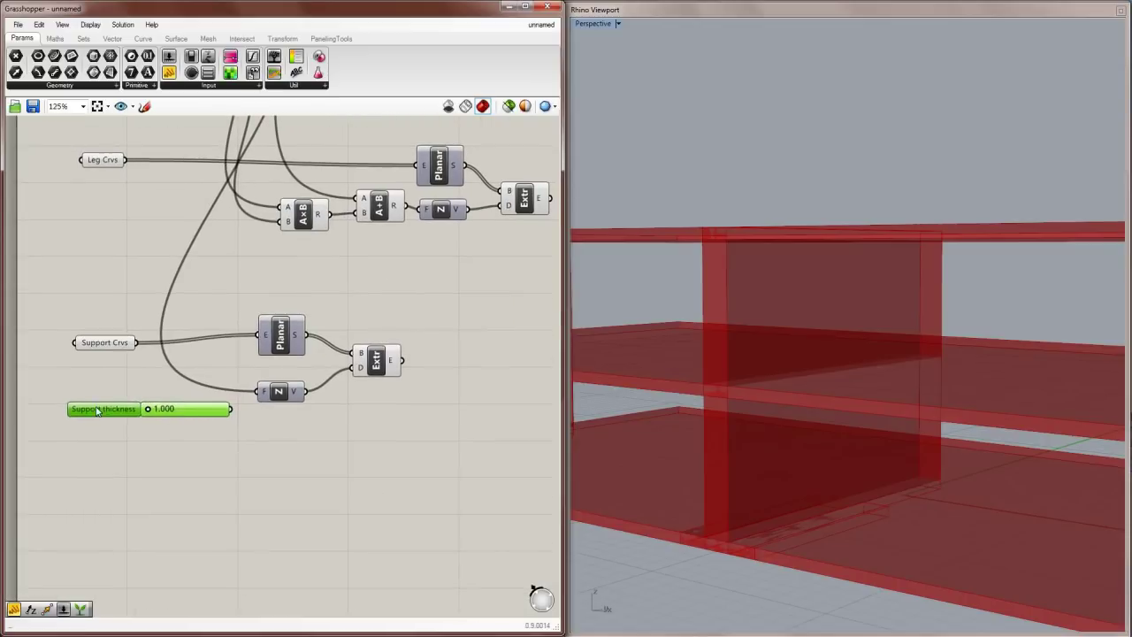
right_click_drag(120, 420, 119, 440)
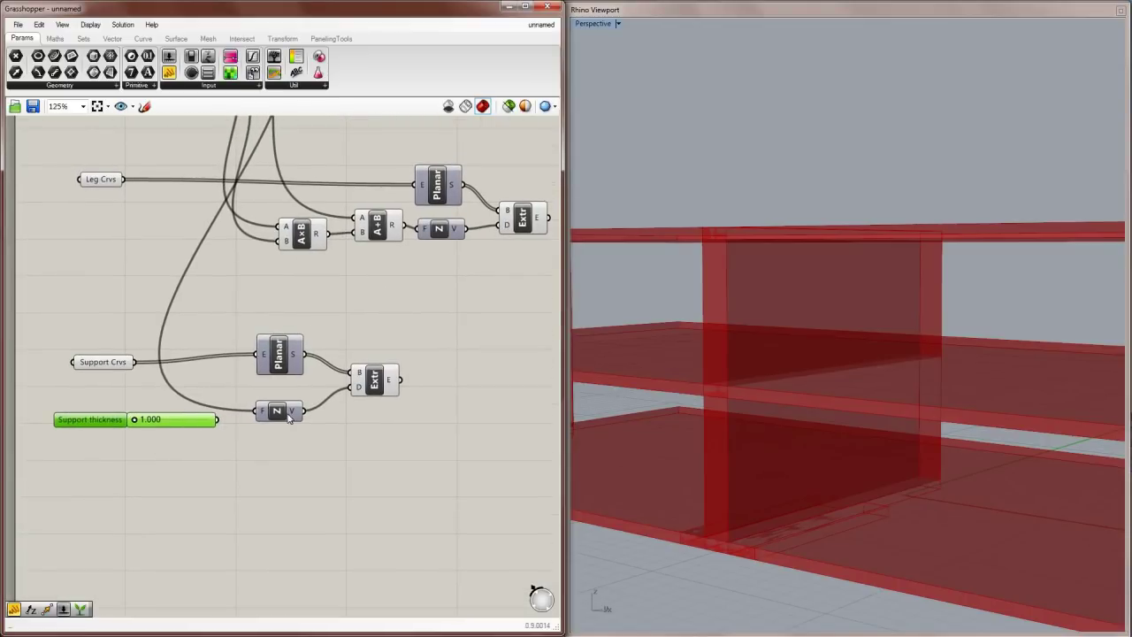
left_click_drag(291, 416, 299, 421)
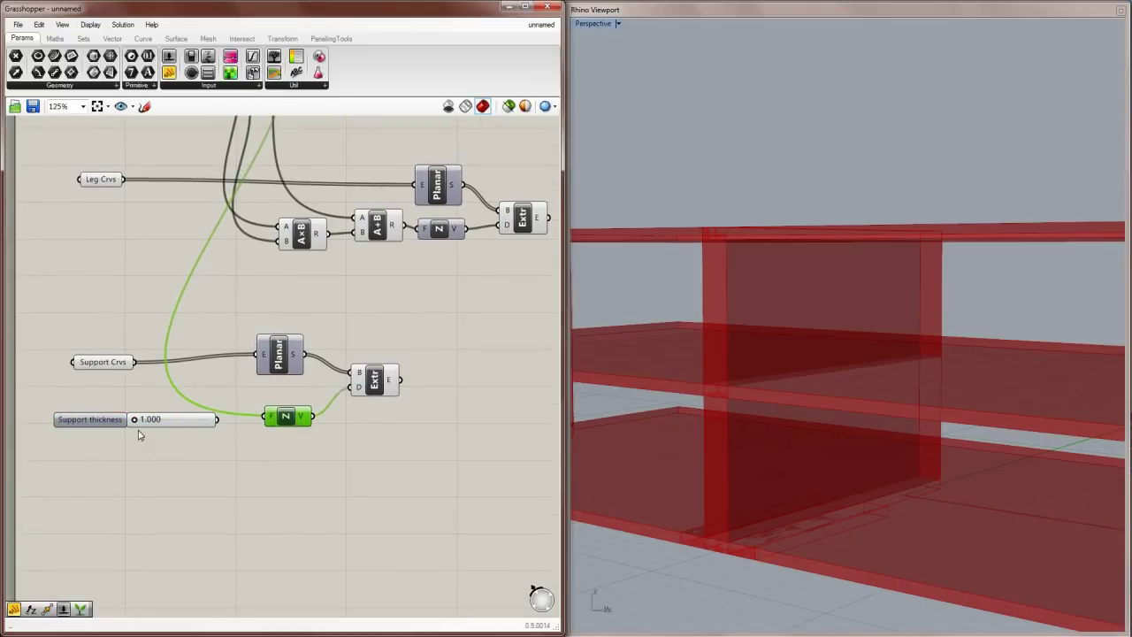
left_click_drag(277, 363, 286, 363)
left_click_drag(370, 376, 379, 378)
left_click(231, 441)
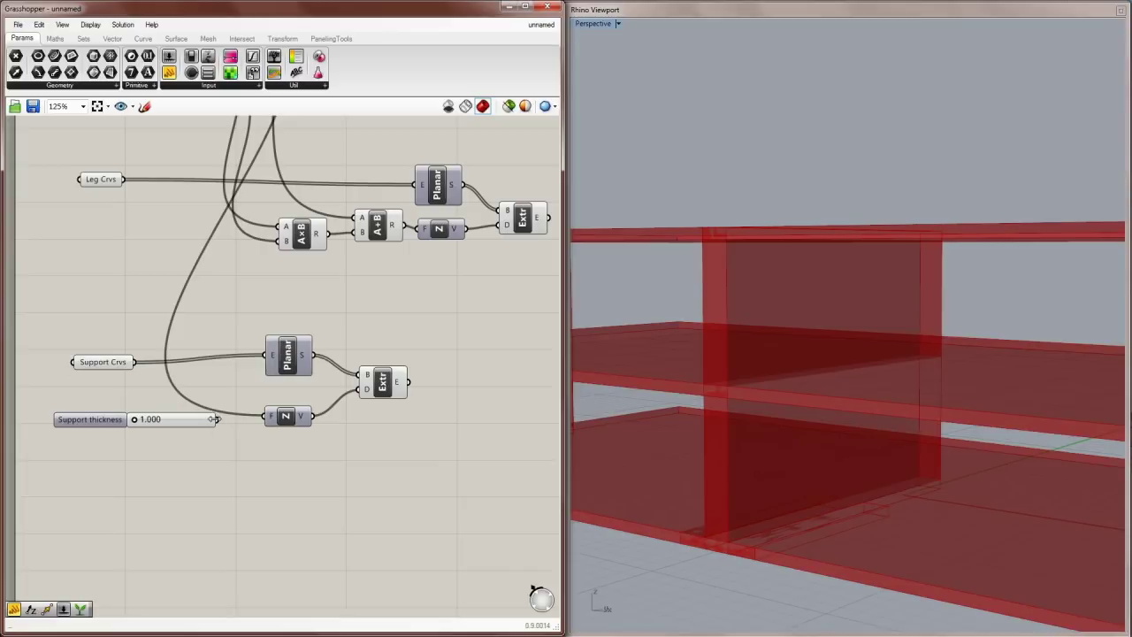
left_click_drag(213, 418, 267, 416)
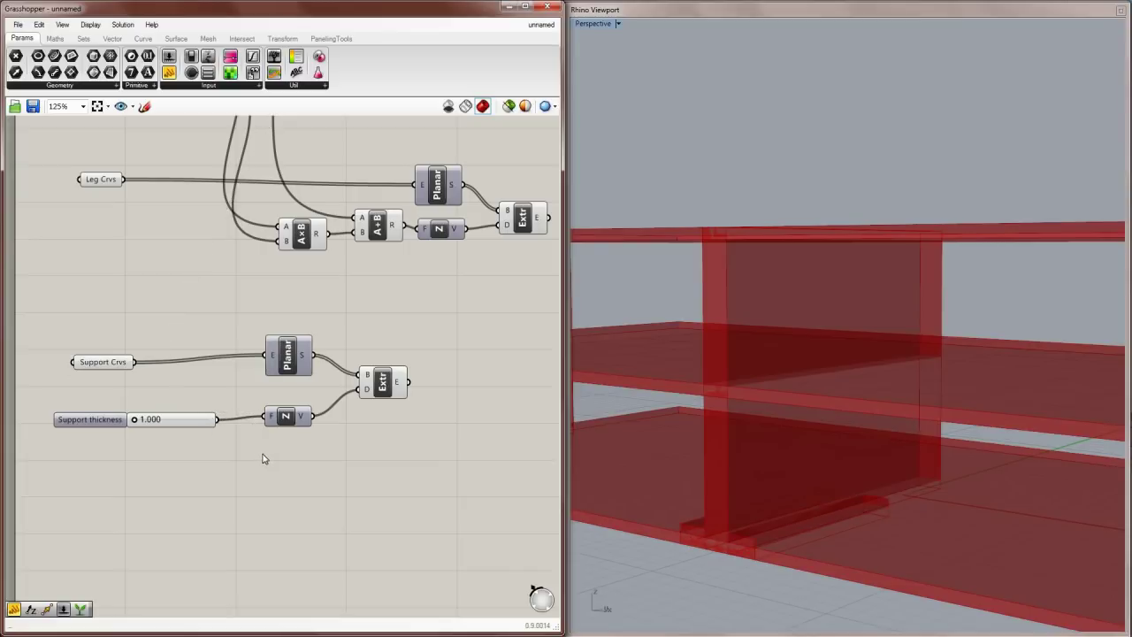
Step: Set the Support thickness slider to 2.600 and the Number of spaces slider to 3
mouse_move(136, 419)
left_mouse_down()
mouse_move(177, 419)
mouse_move(157, 419)
left_mouse_up()
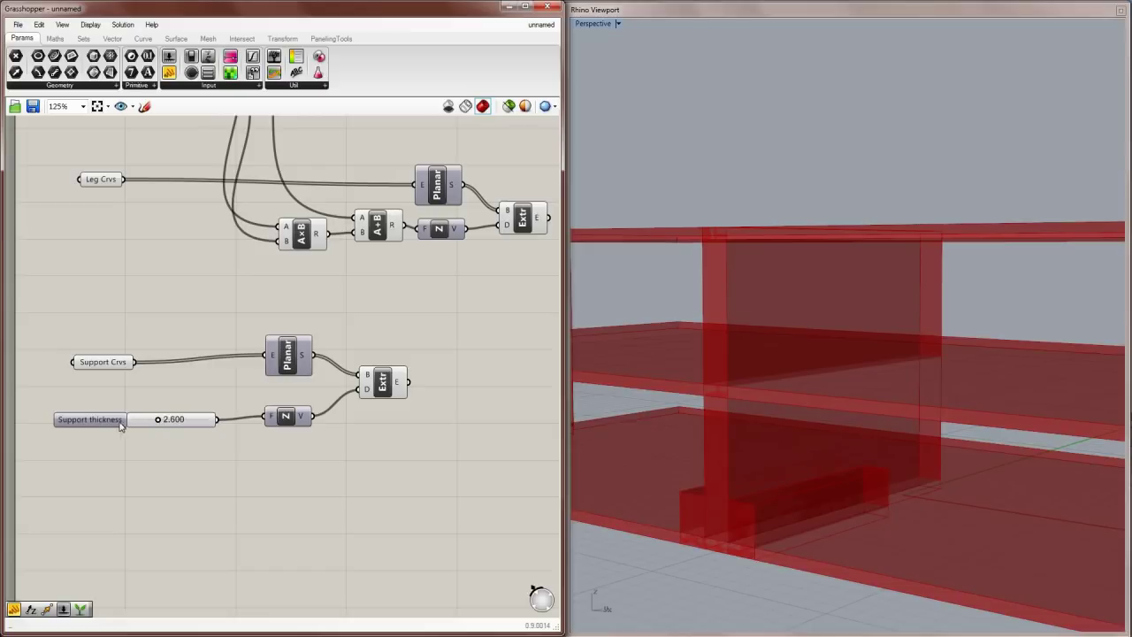
right_click_drag(878, 468, 852, 462)
scroll(852, 462, "down", 2)
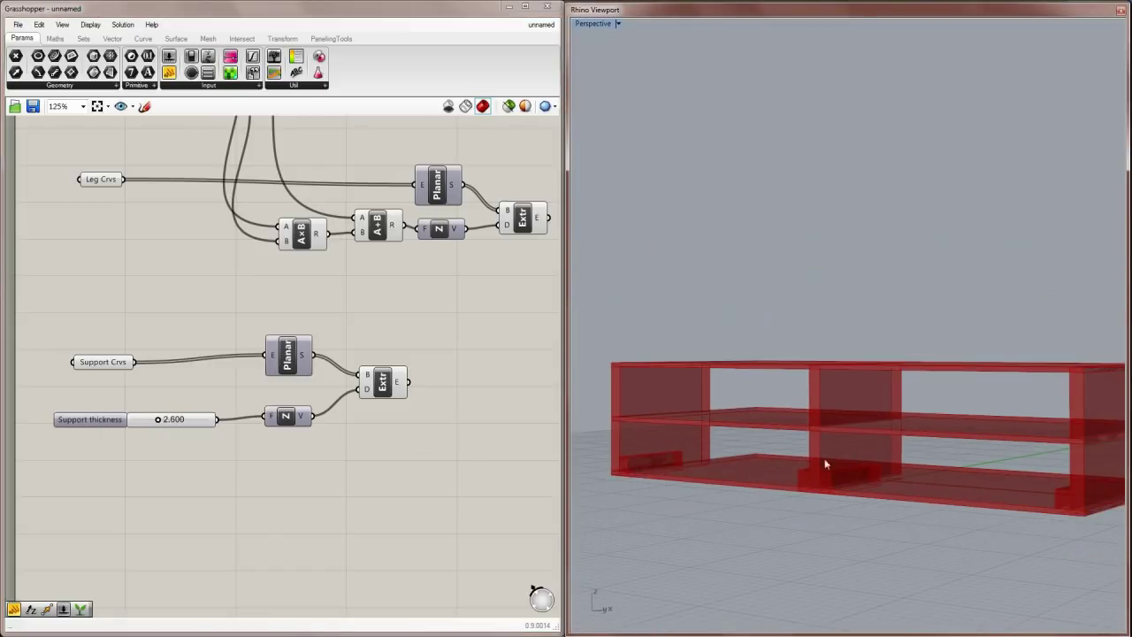
right_click_drag(139, 212, 128, 328)
left_click_drag(112, 195, 125, 195)
Step: Add a Move component after the support Extrude component and connect the extrusion to its Geometry input
right_click_drag(513, 482, 427, 455)
left_click(375, 511)
left_click(413, 458)
scroll(398, 433, "down", 1)
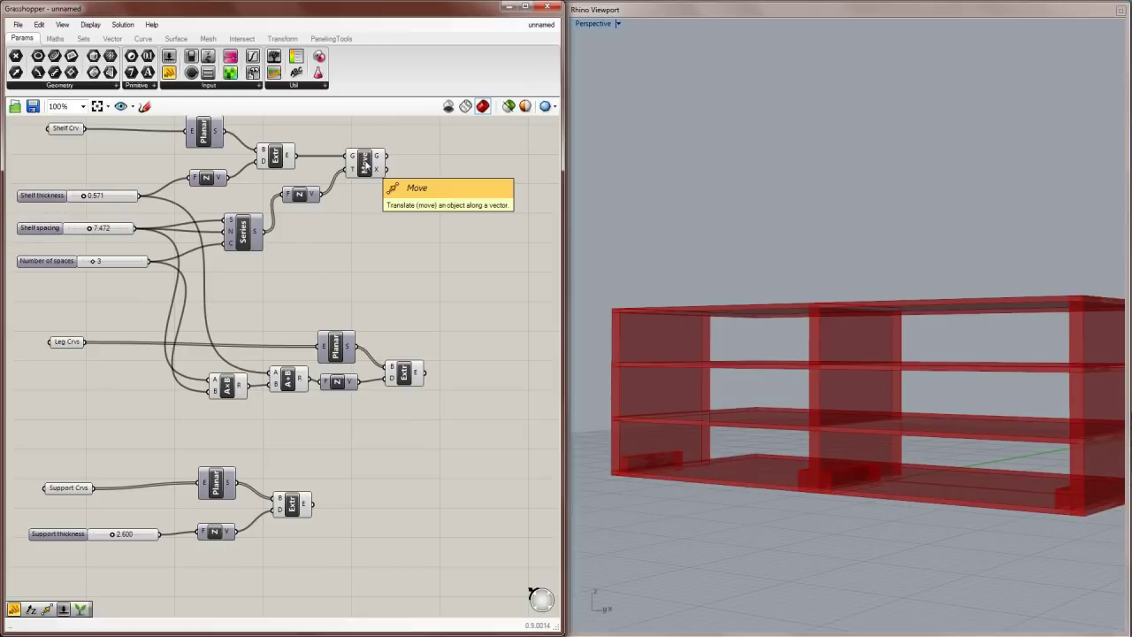
left_click(283, 39)
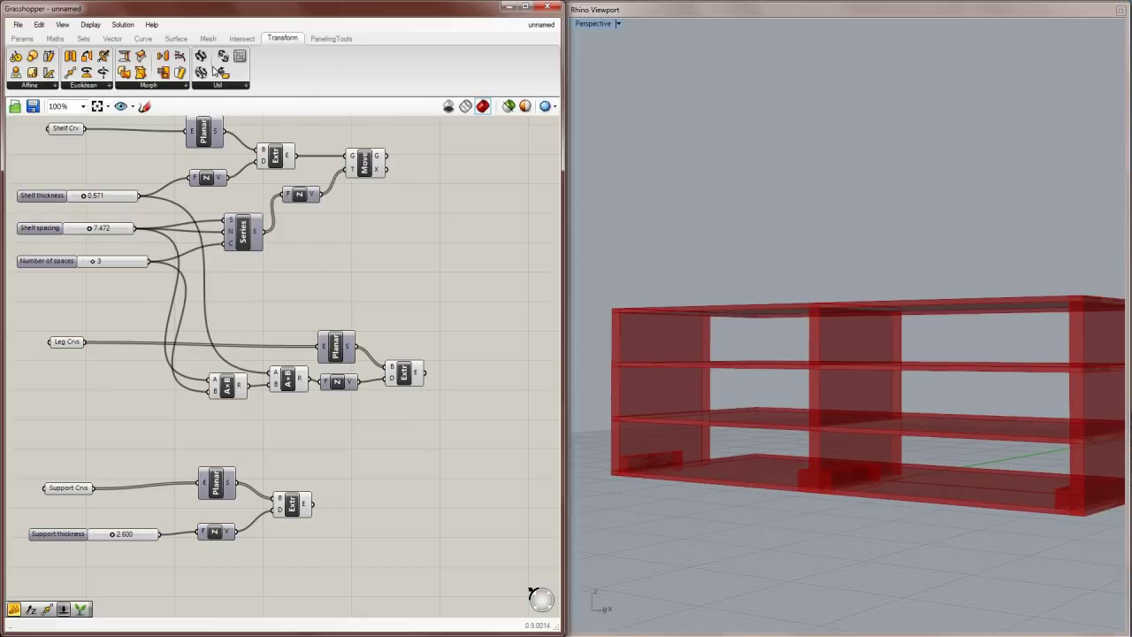
left_click(84, 86)
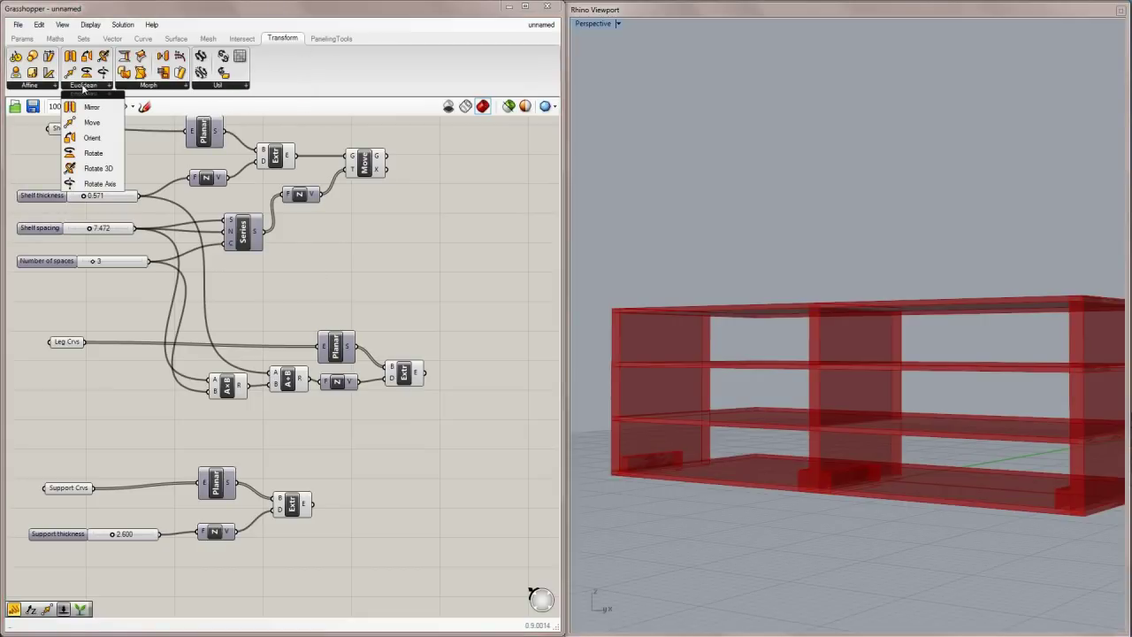
left_click_drag(92, 123, 408, 507)
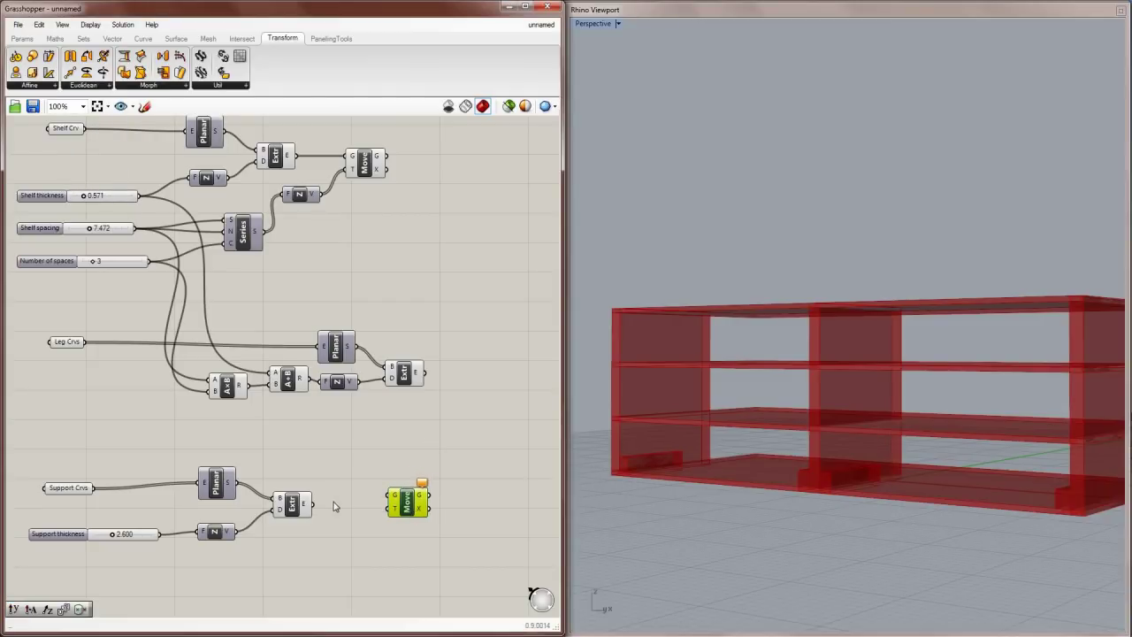
left_click_drag(308, 507, 410, 522)
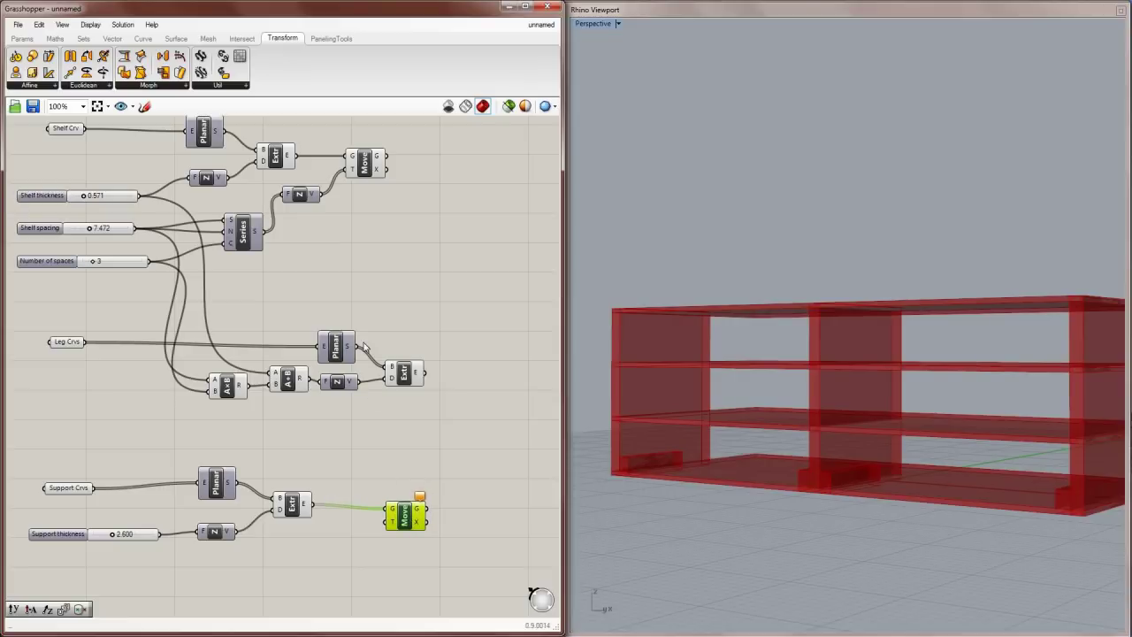
Step: Connect the Series-driven Unit Z vector to the support Move component's translation input and adjust both components' positions
left_click(308, 194)
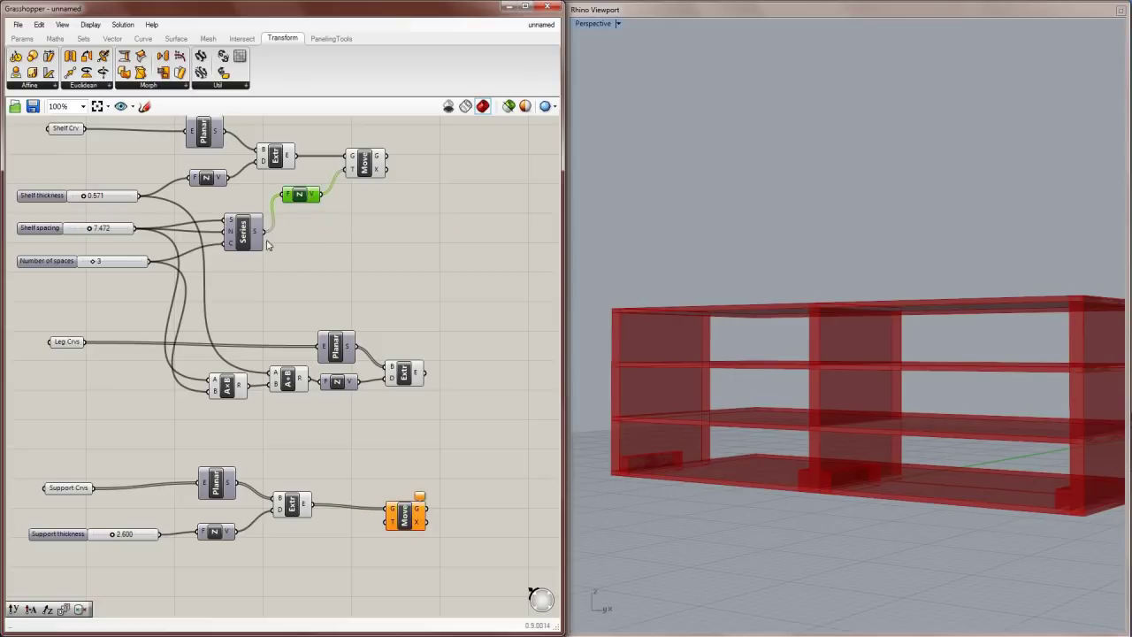
left_click_drag(327, 201, 447, 540)
left_click_drag(300, 195, 311, 194)
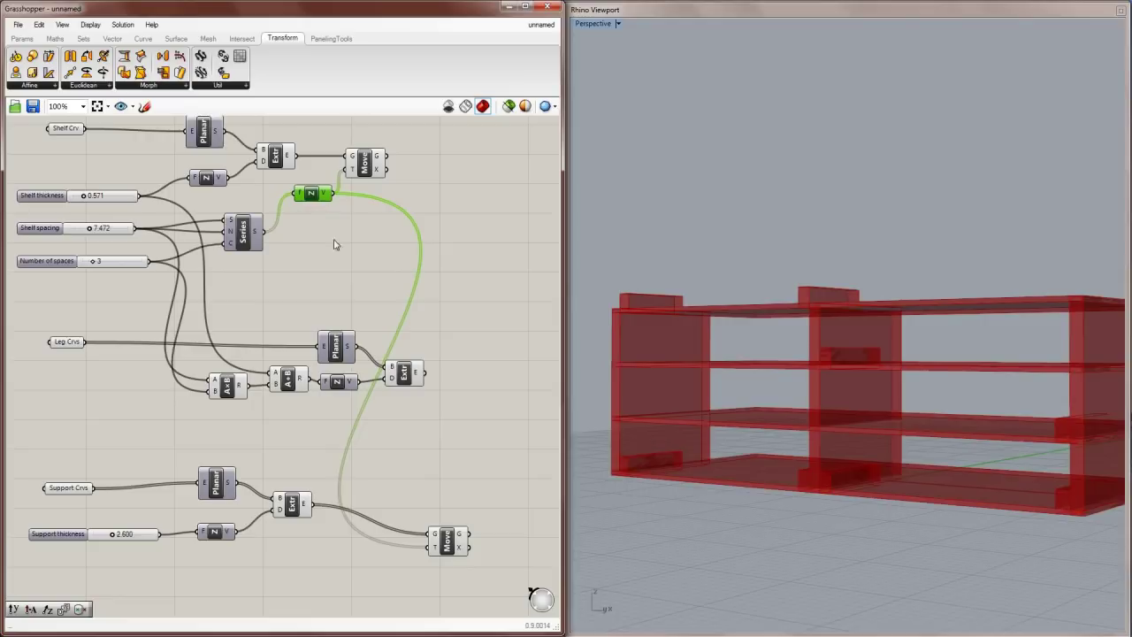
Step: Turn off the preview of the leg Extrude and shelf Move components to isolate the supports in the viewport
left_click(416, 375)
left_click(365, 161, "shift")
middle_click(428, 176)
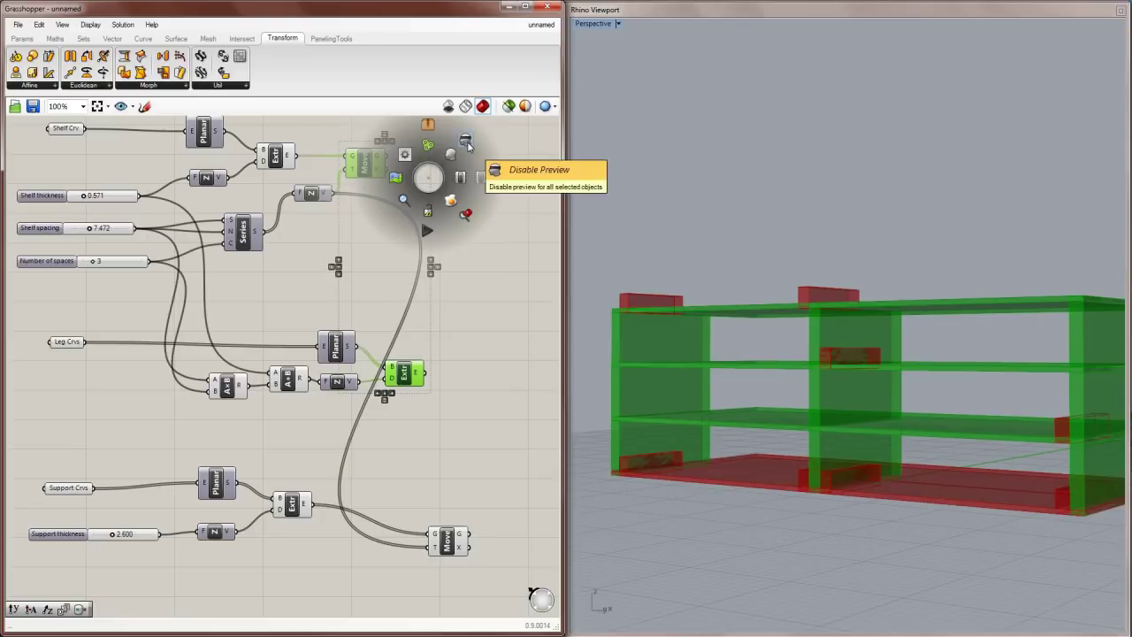
left_click(469, 147)
right_click_drag(843, 341, 842, 343)
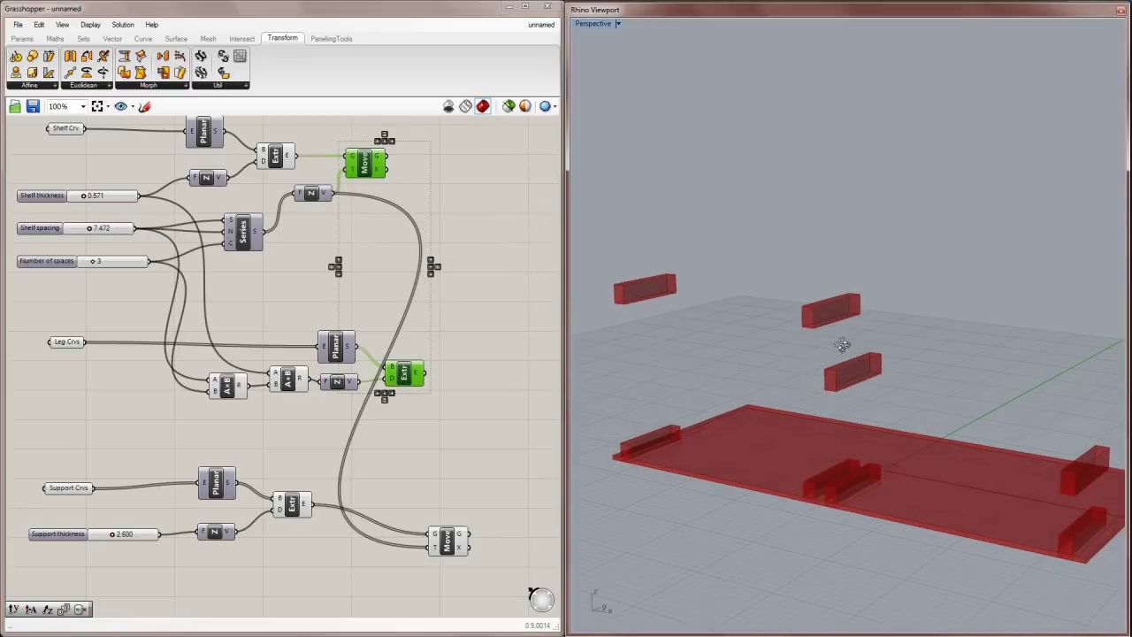
Step: Slightly reposition the support Move component and the Unit Z component that feeds both Move components
left_click(449, 541)
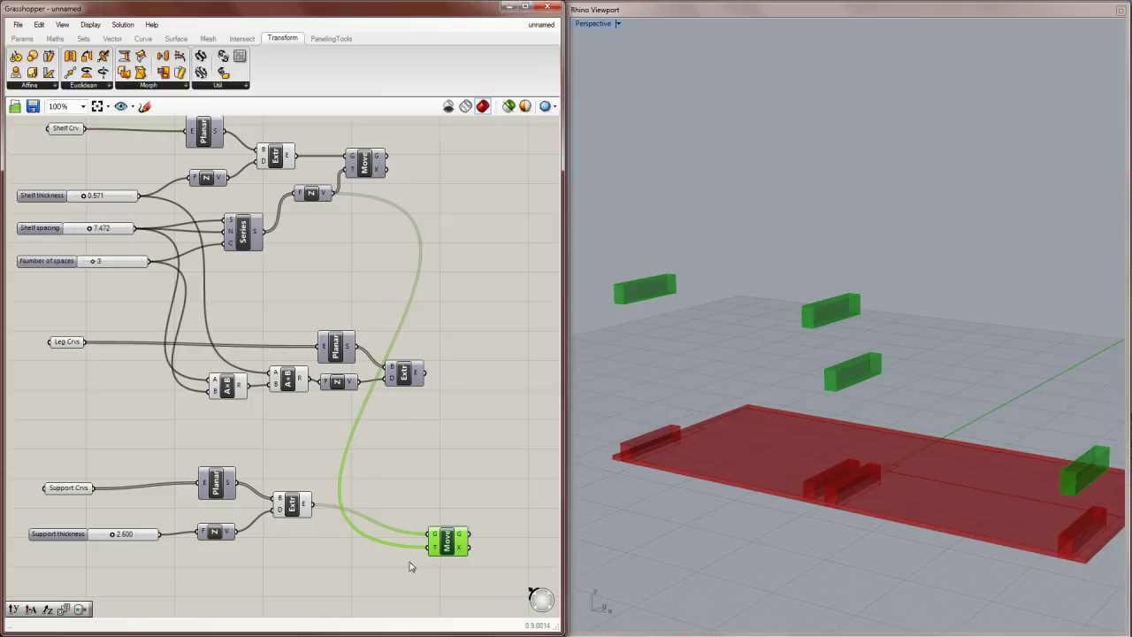
left_click_drag(448, 549, 456, 557)
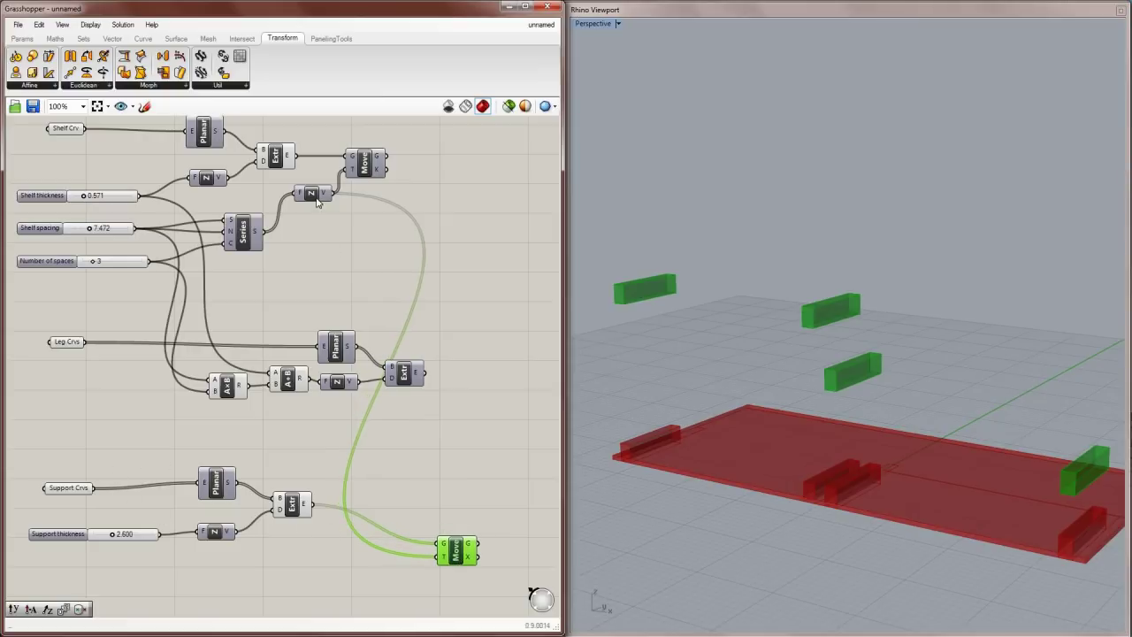
left_click_drag(316, 200, 316, 211)
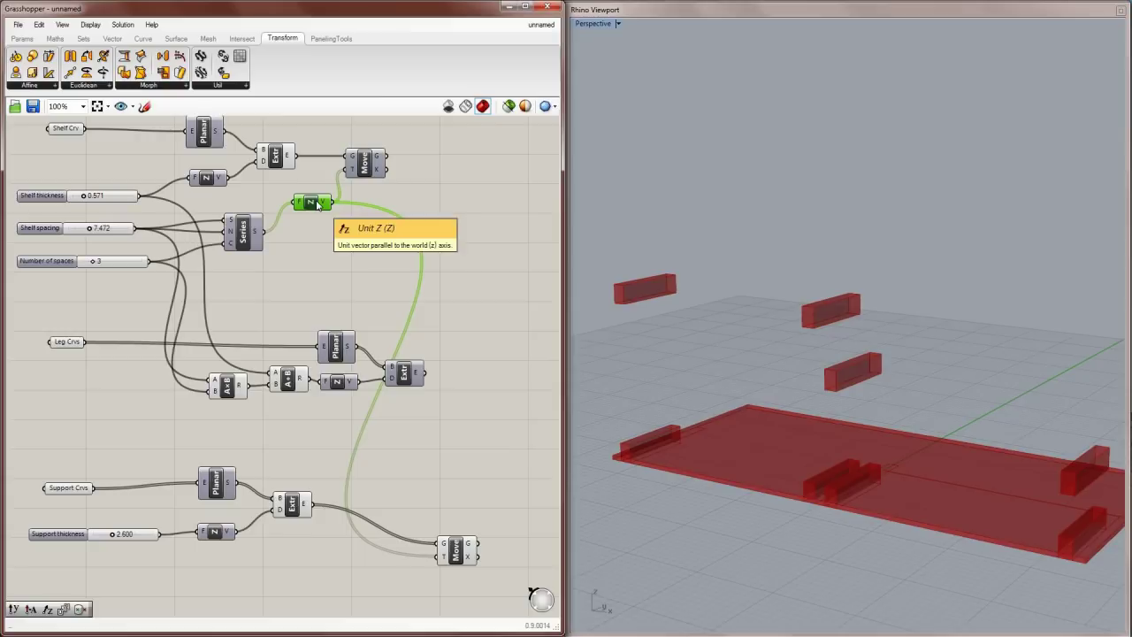
right_click_drag(878, 454, 1066, 469)
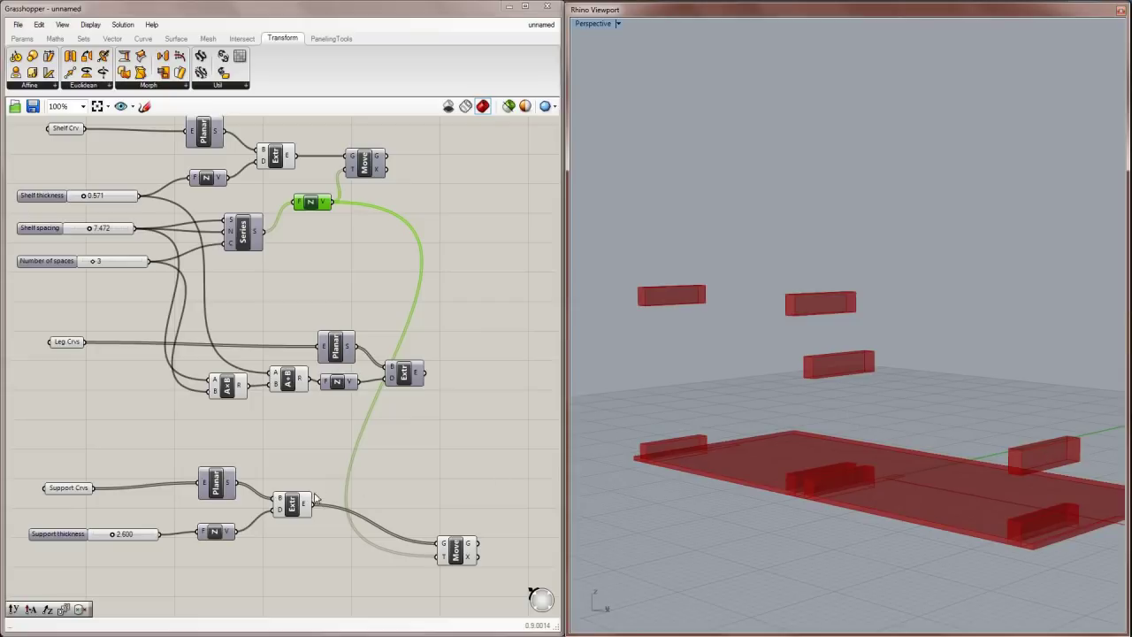
Step: Turn off the preview of the support Extrude component and slightly reposition the support Move component
left_click(291, 511)
middle_click(285, 506)
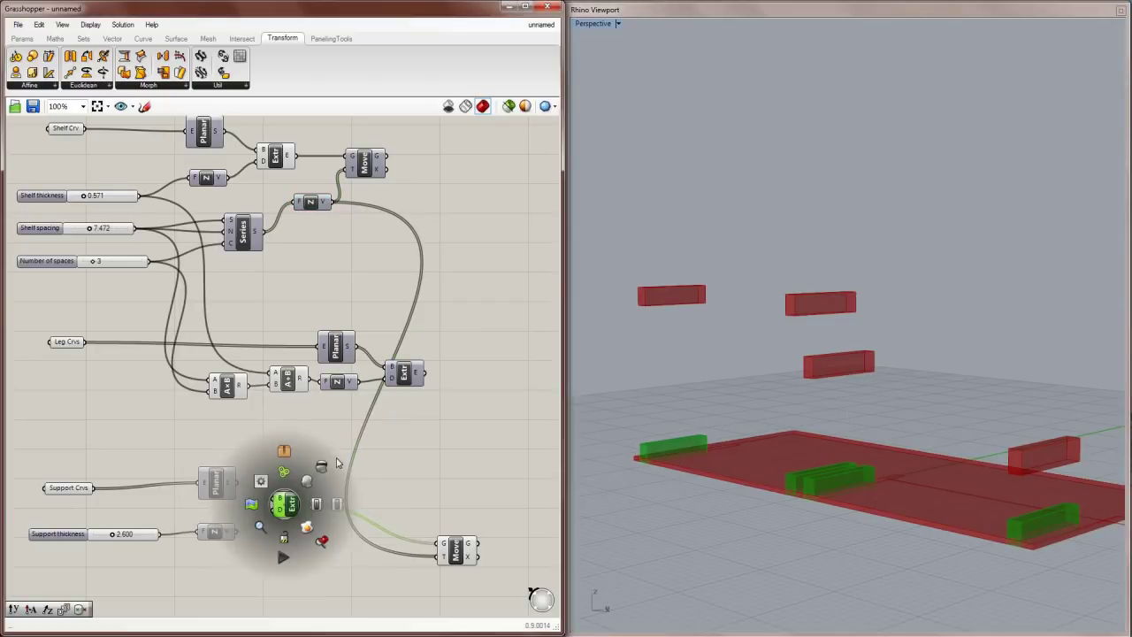
left_click(322, 468)
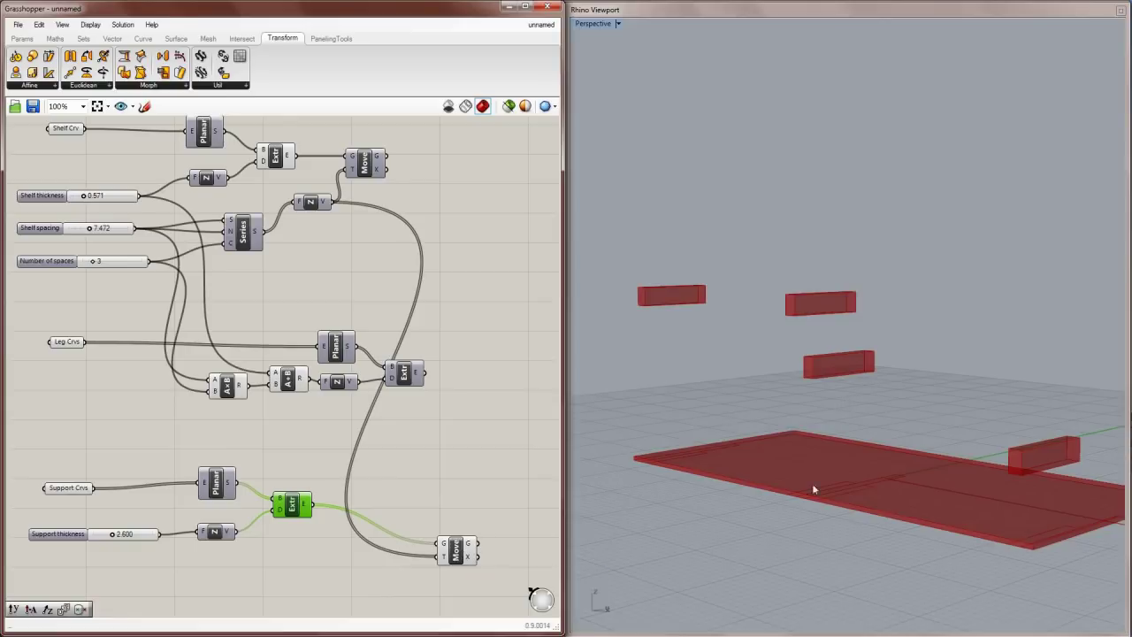
mouse_move(826, 474)
right_mouse_down()
mouse_move(919, 475)
mouse_move(816, 469)
mouse_move(844, 486)
mouse_move(833, 481)
right_mouse_up()
mouse_move(324, 205)
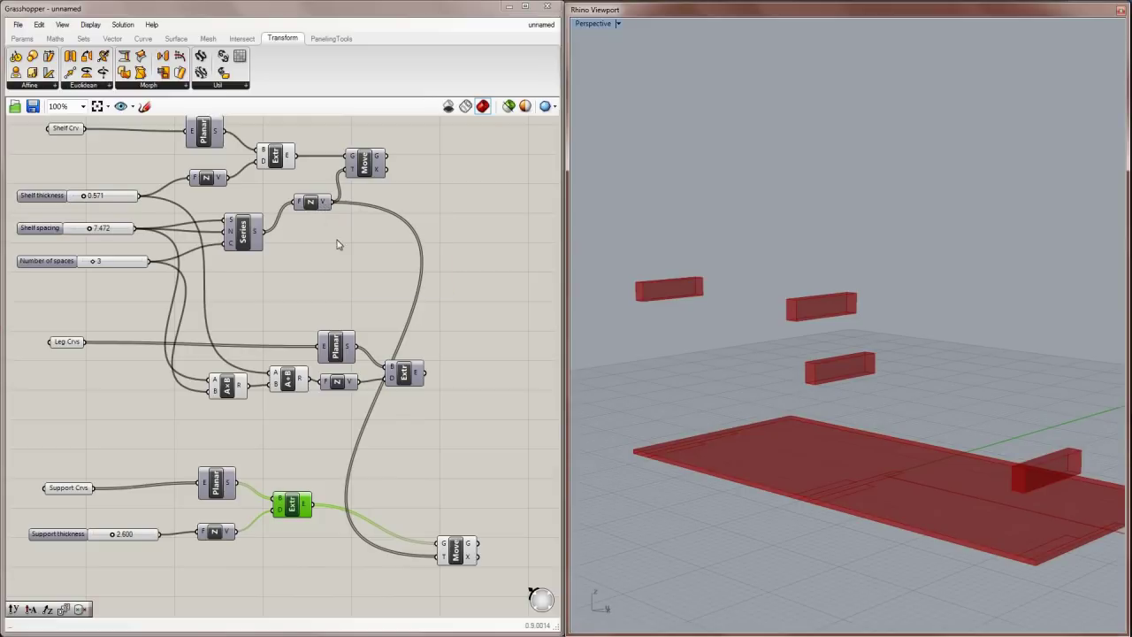
left_click(454, 548)
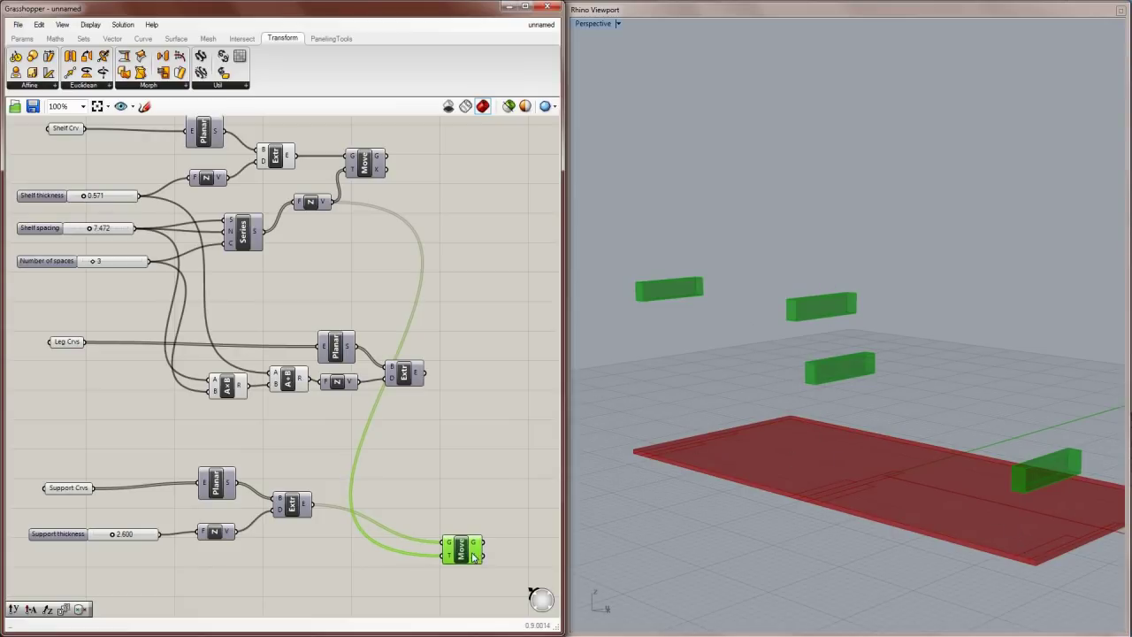
left_click_drag(473, 555, 473, 559)
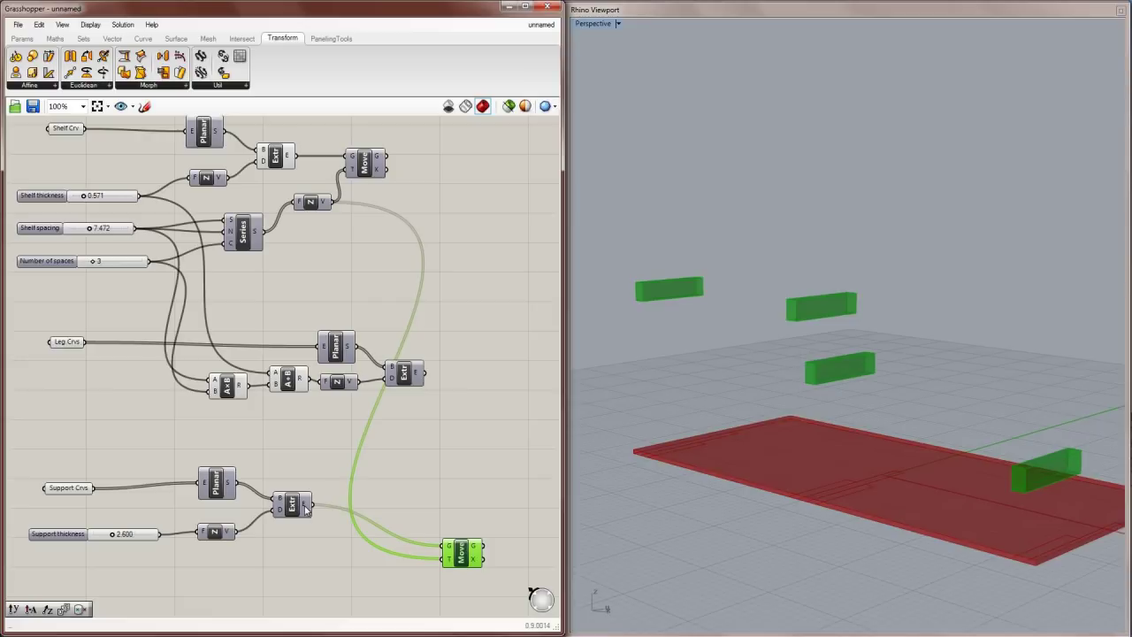
Step: Add a Graft Tree component between the support Extrude and Move components and read its help topic
left_click(85, 39)
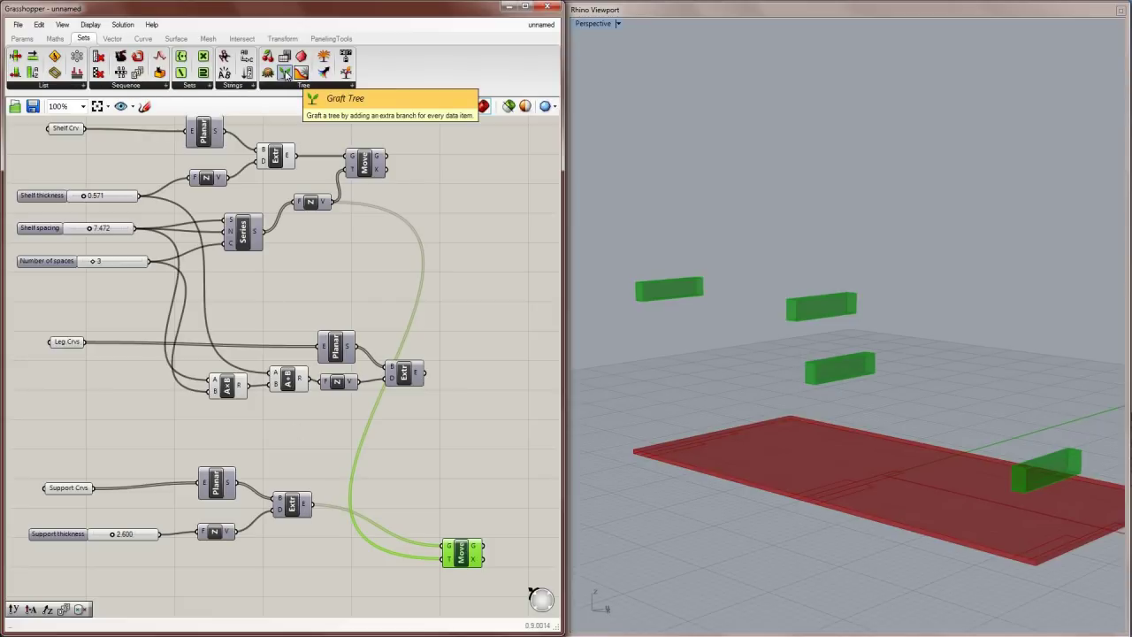
left_click_drag(285, 73, 393, 500)
right_click(392, 501)
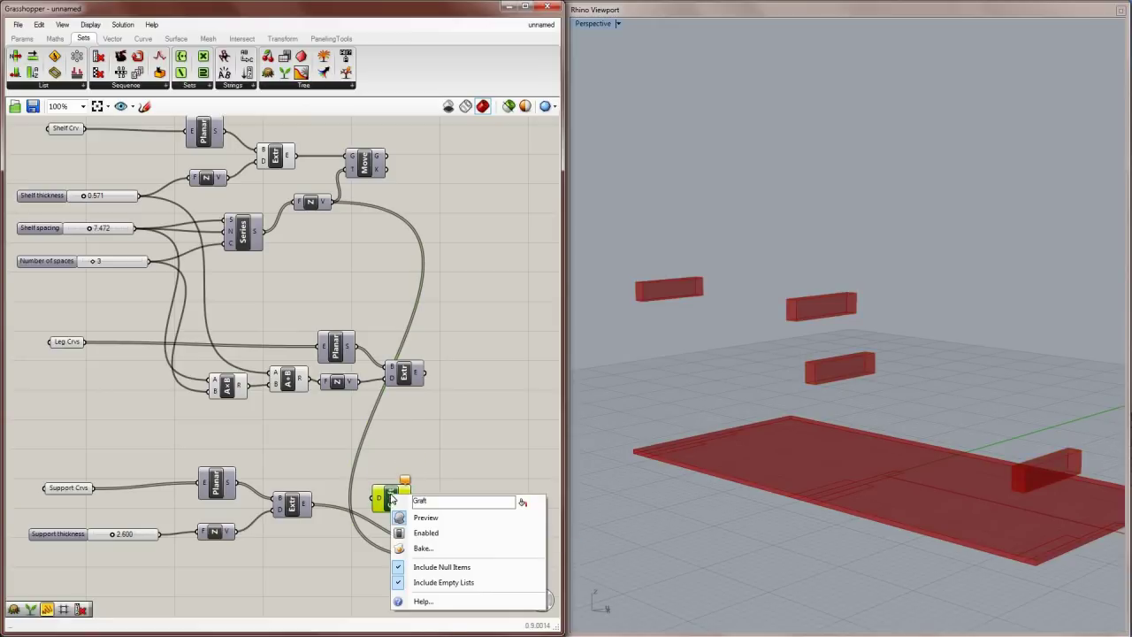
left_click(421, 602)
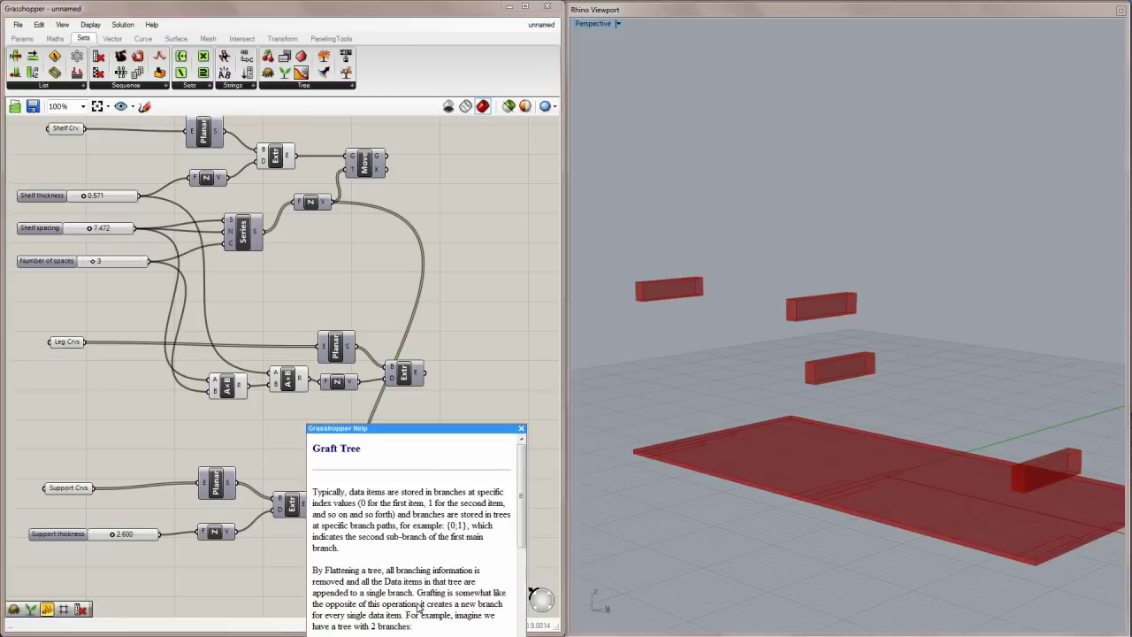
left_click_drag(419, 431, 412, 241)
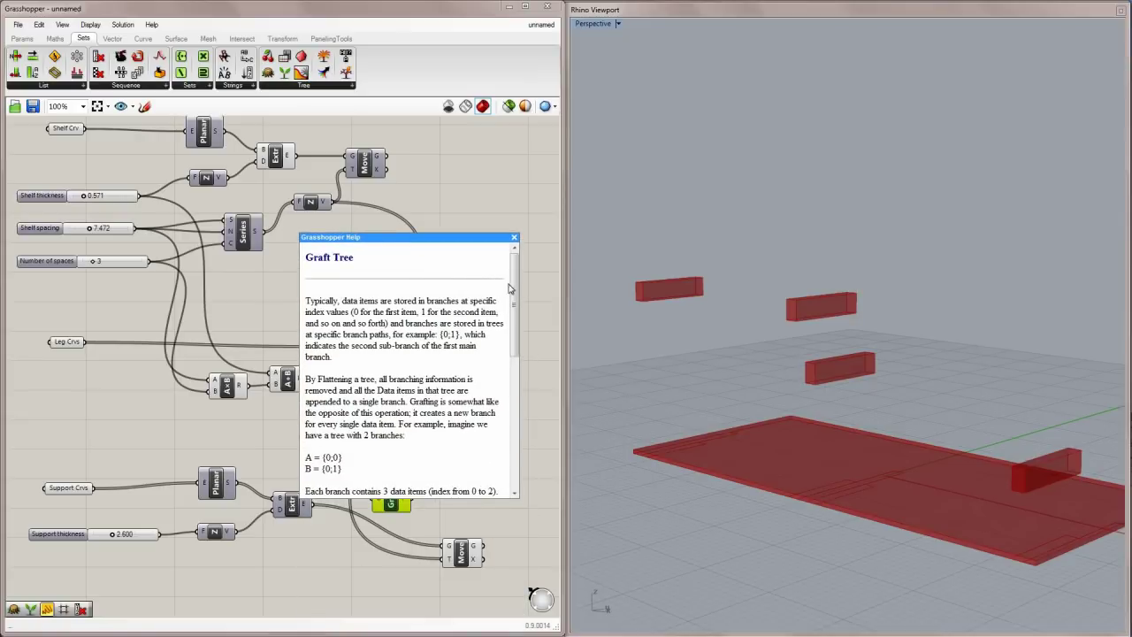
scroll(517, 288, "down", 1)
left_click_drag(517, 288, 542, 276)
left_click(514, 237)
left_click(460, 204)
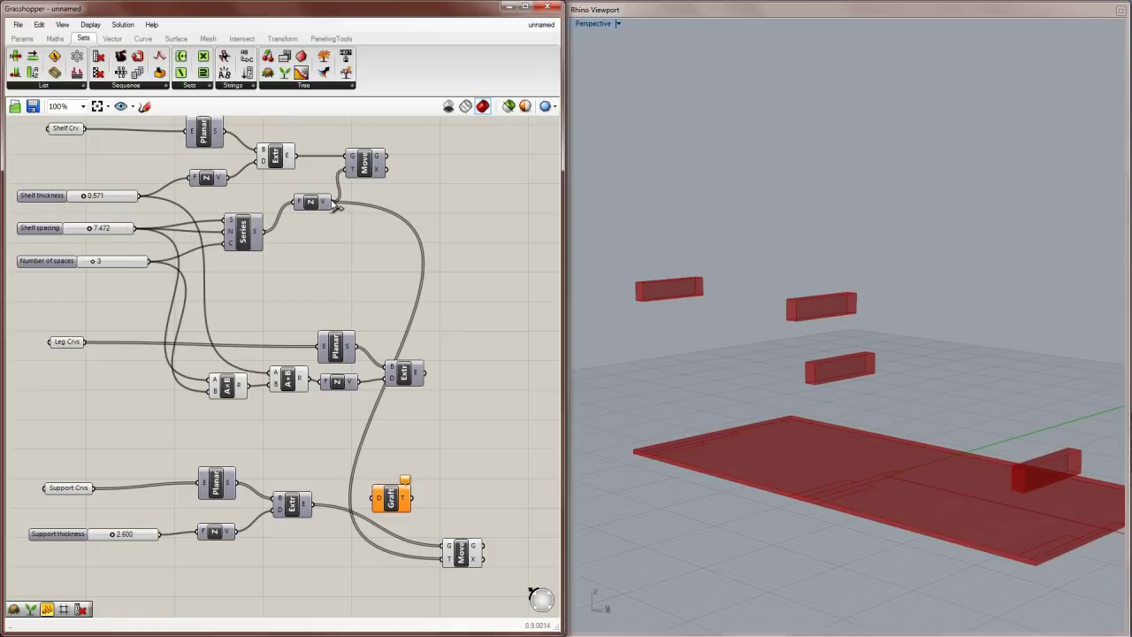
Step: Route the Series-driven Unit Z vector through Graft Tree into the support Move's translation input, and place Graft beside Move
left_click_drag(333, 203, 446, 558)
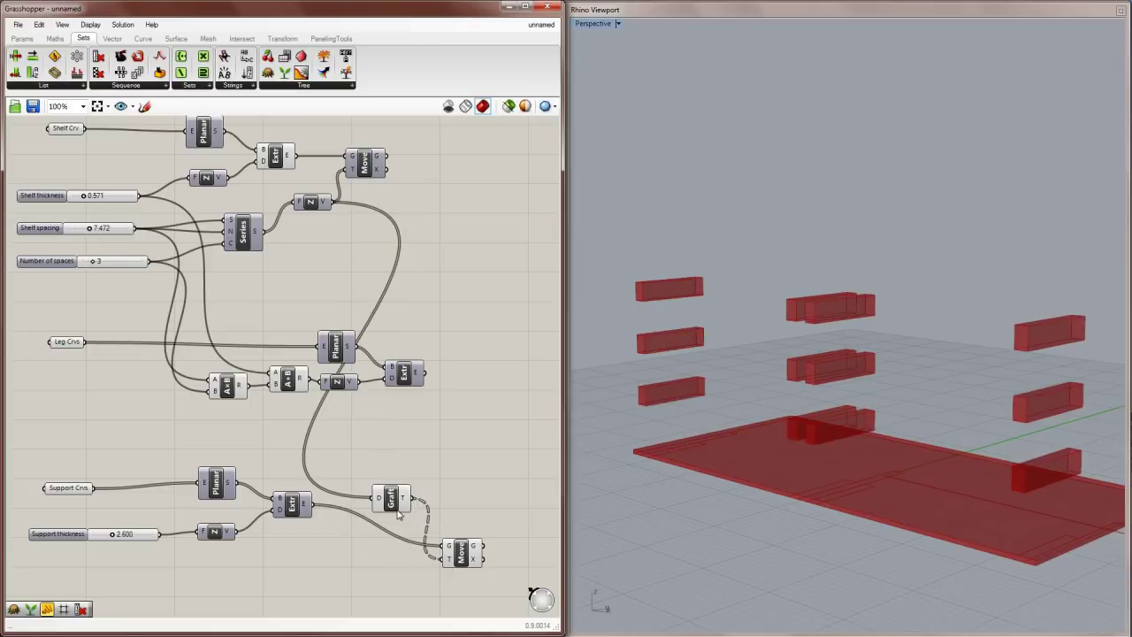
left_click_drag(391, 498, 378, 557)
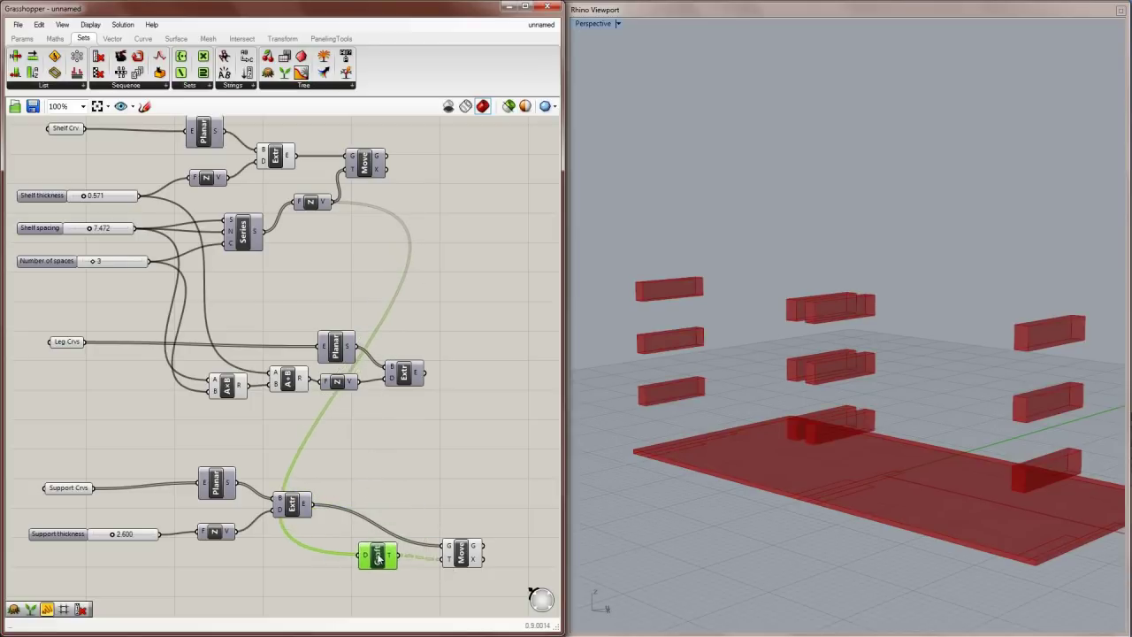
left_click(461, 558)
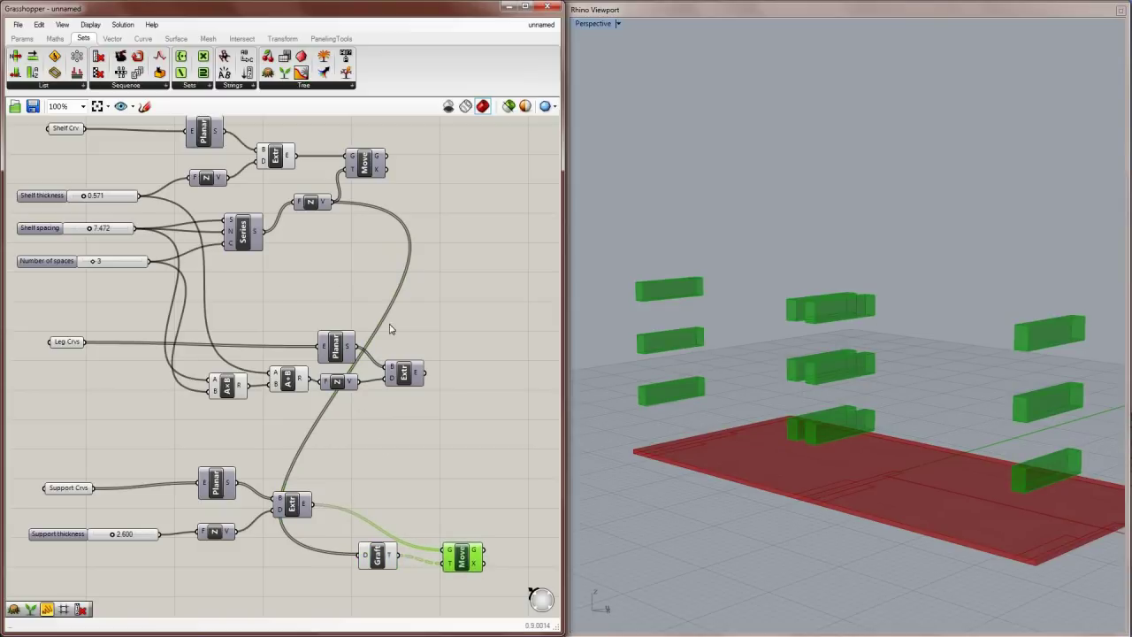
Step: Turn the preview of the leg Extrude and shelf Move components back on and inspect the whole shelf
left_click(403, 372)
middle_click(361, 175)
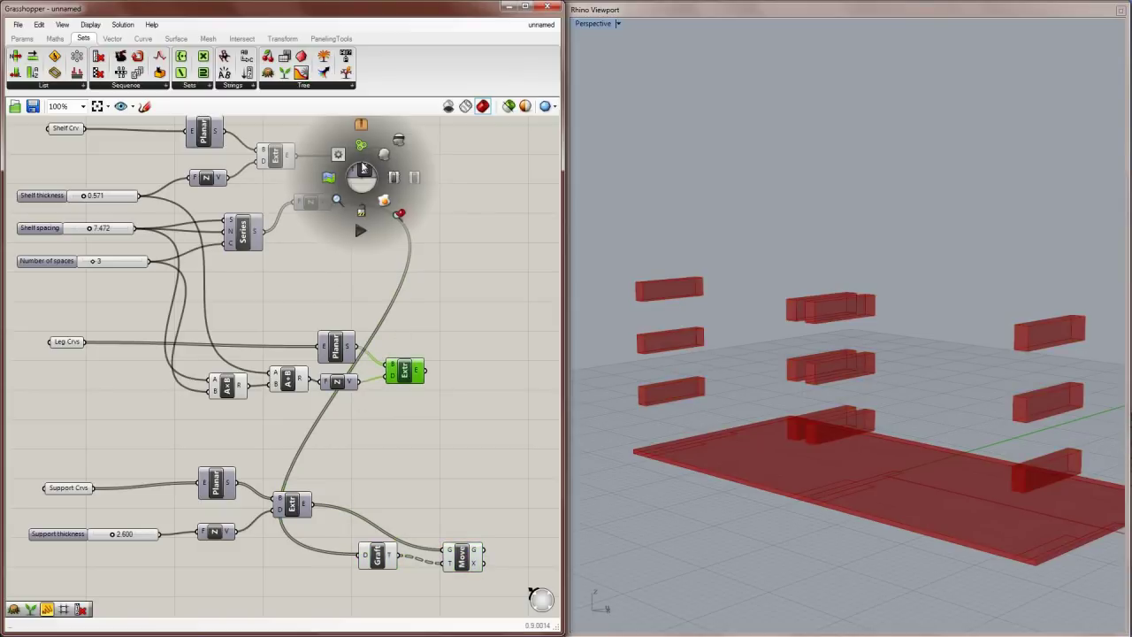
left_click(383, 155)
left_click(376, 157)
middle_click(376, 158)
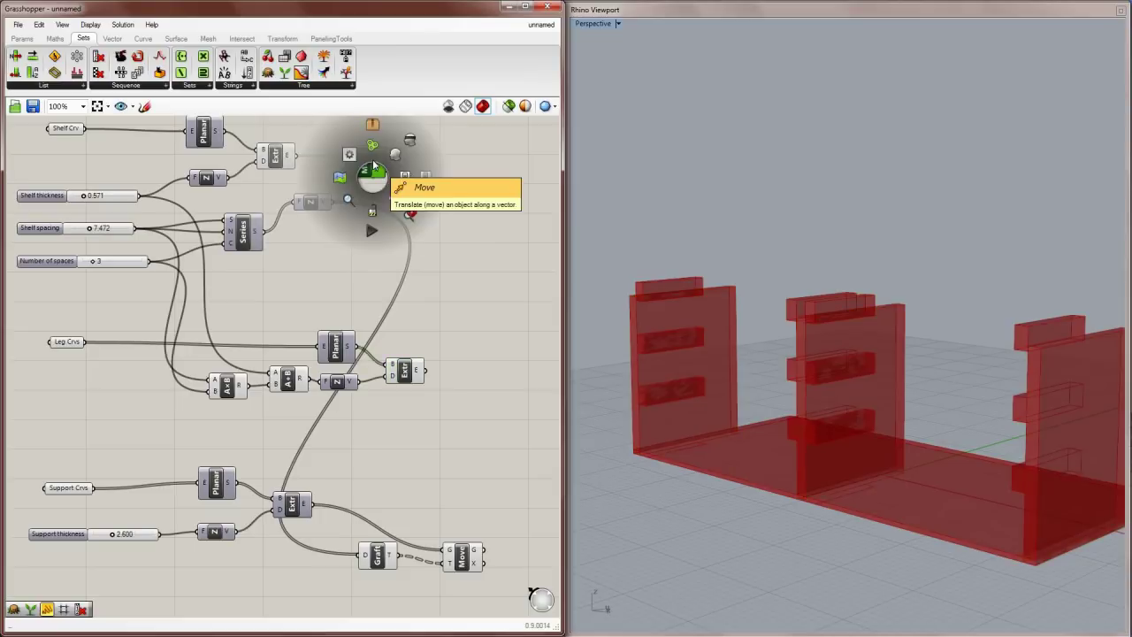
left_click(376, 156)
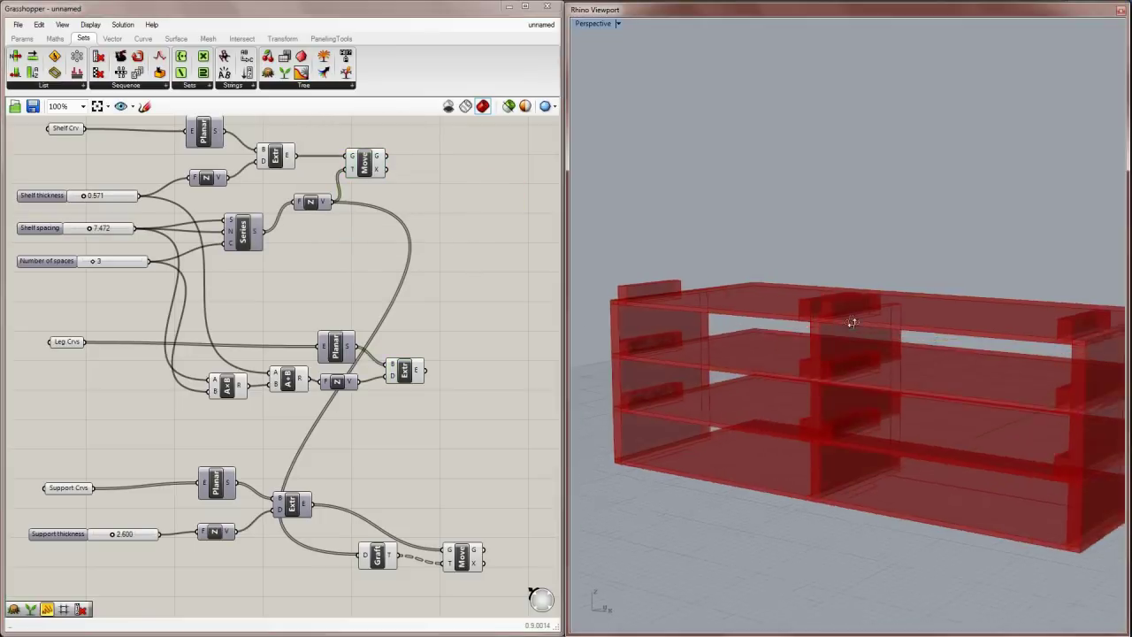
mouse_move(851, 323)
right_mouse_down()
mouse_move(849, 345)
mouse_move(868, 297)
mouse_move(867, 315)
right_mouse_up()
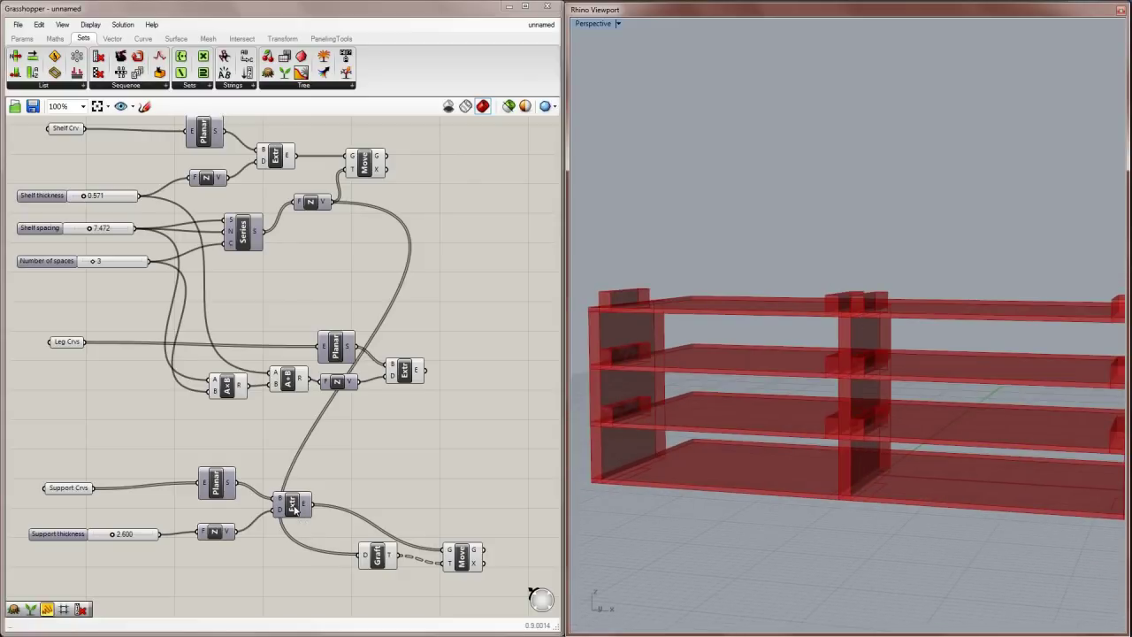
Step: Space out the support Extrude and Graft components, and insert a Reverse vector component between the support Unit Z and Extrude's direction input
left_click_drag(295, 508, 354, 509)
left_click_drag(378, 555, 393, 557)
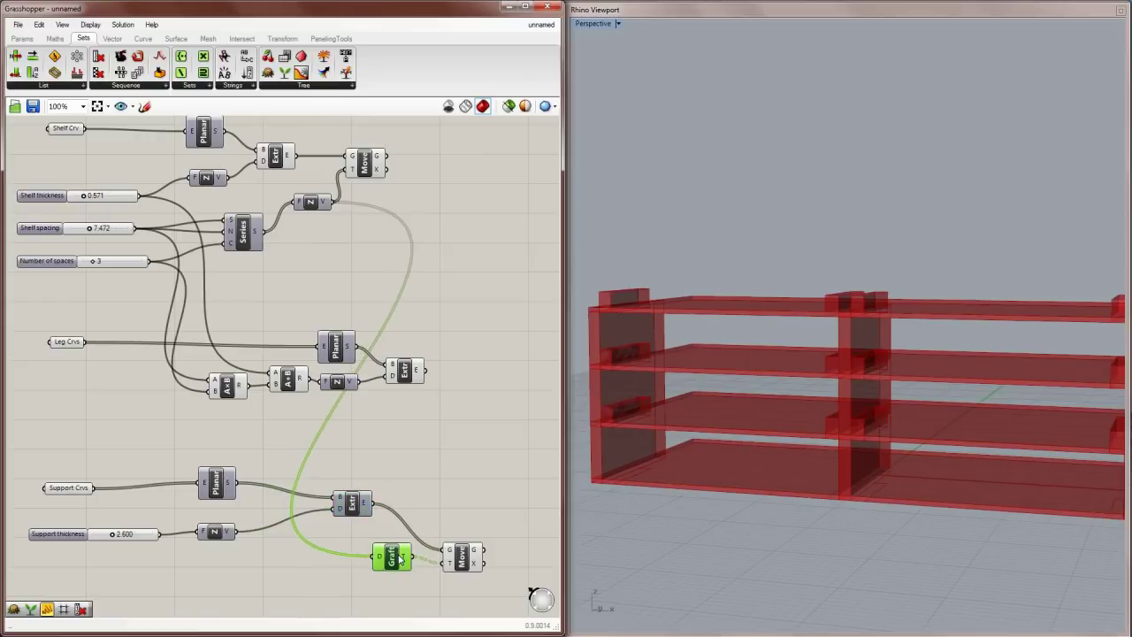
left_click(213, 531)
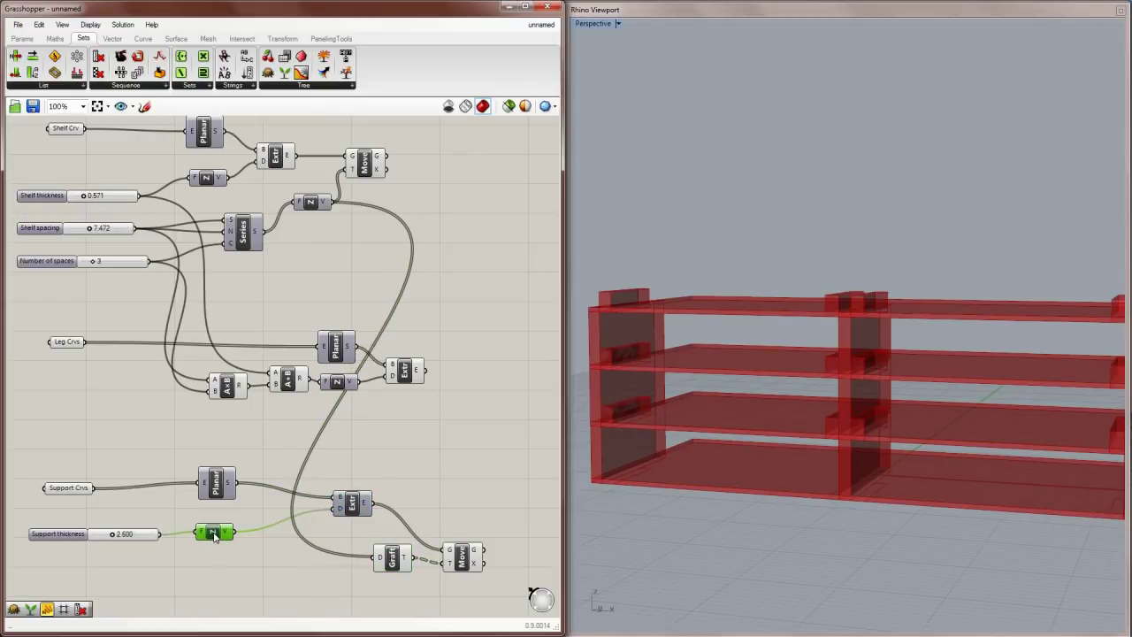
left_click(110, 40)
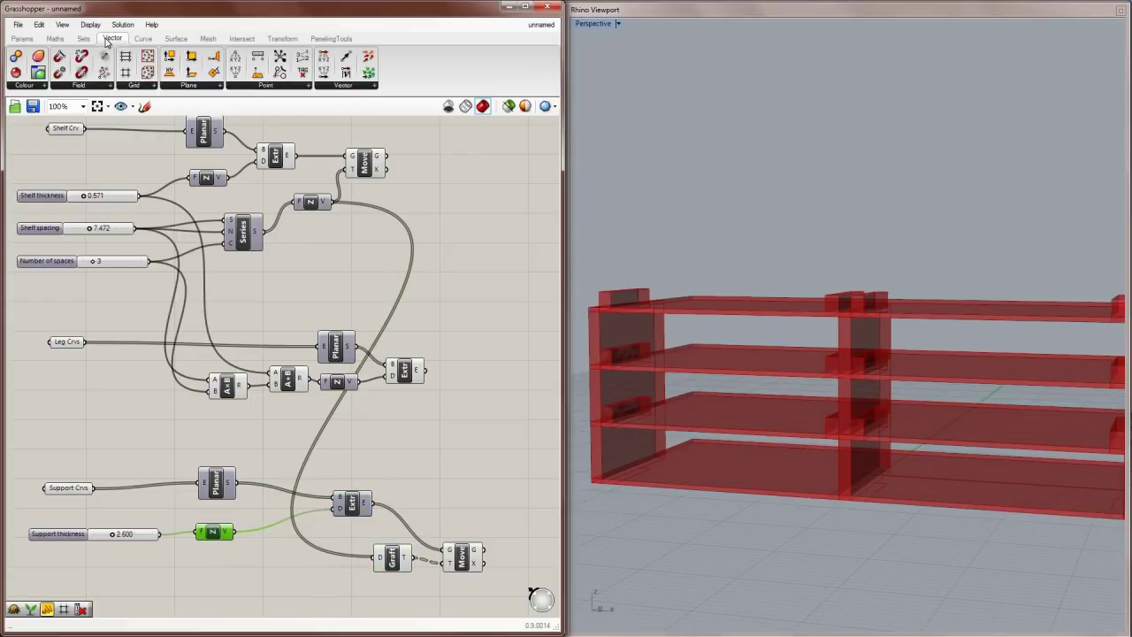
left_click(339, 88)
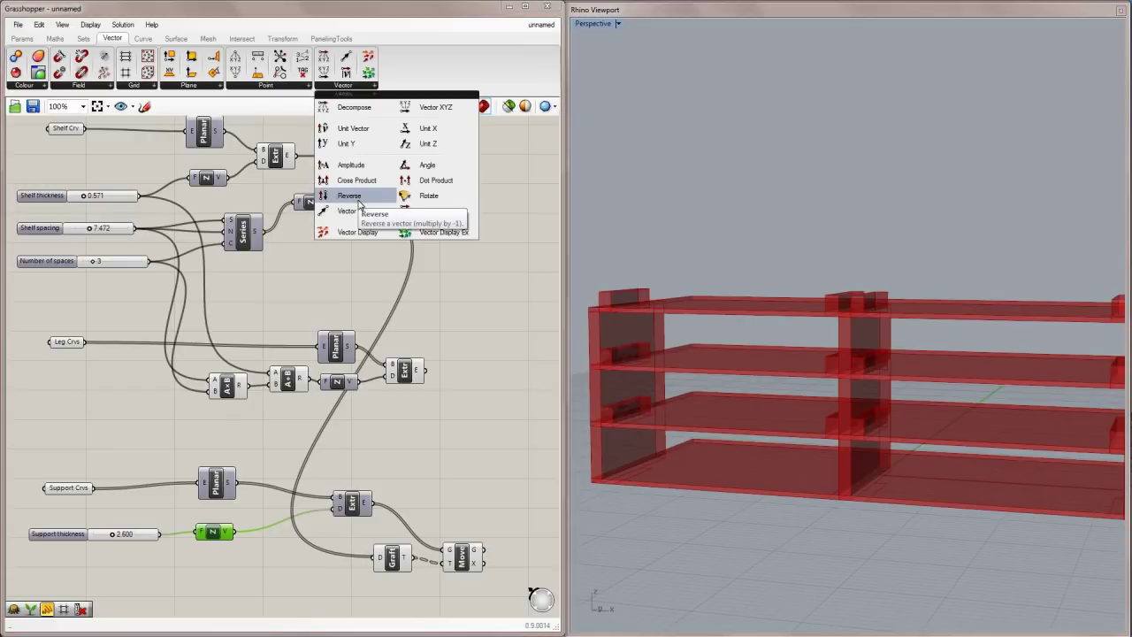
left_click_drag(348, 195, 297, 515)
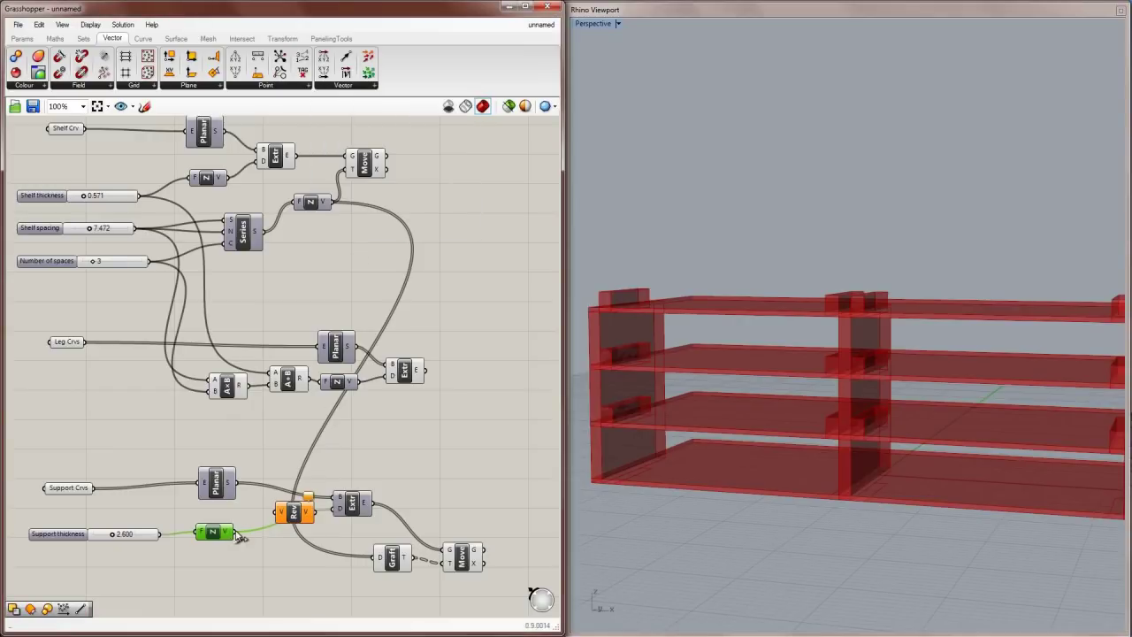
left_click_drag(234, 531, 286, 533)
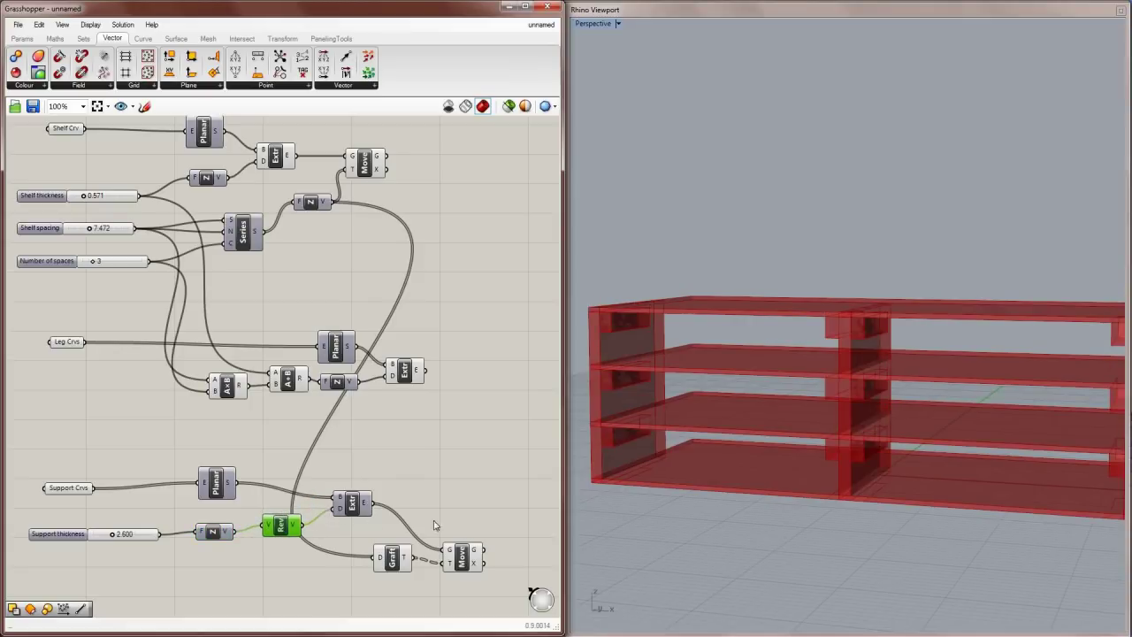
Step: Set the Support thickness slider to 3.100 and inspect the supports beneath the shelves
right_click_drag(677, 437, 645, 468)
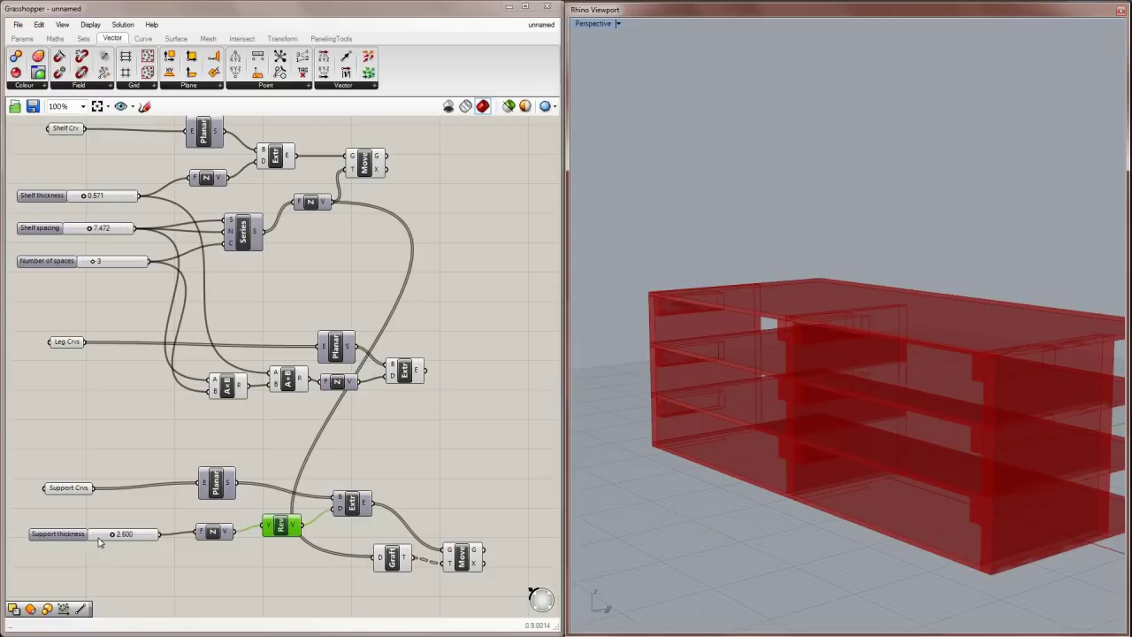
mouse_move(111, 534)
left_mouse_down()
mouse_move(135, 535)
mouse_move(118, 535)
left_mouse_up()
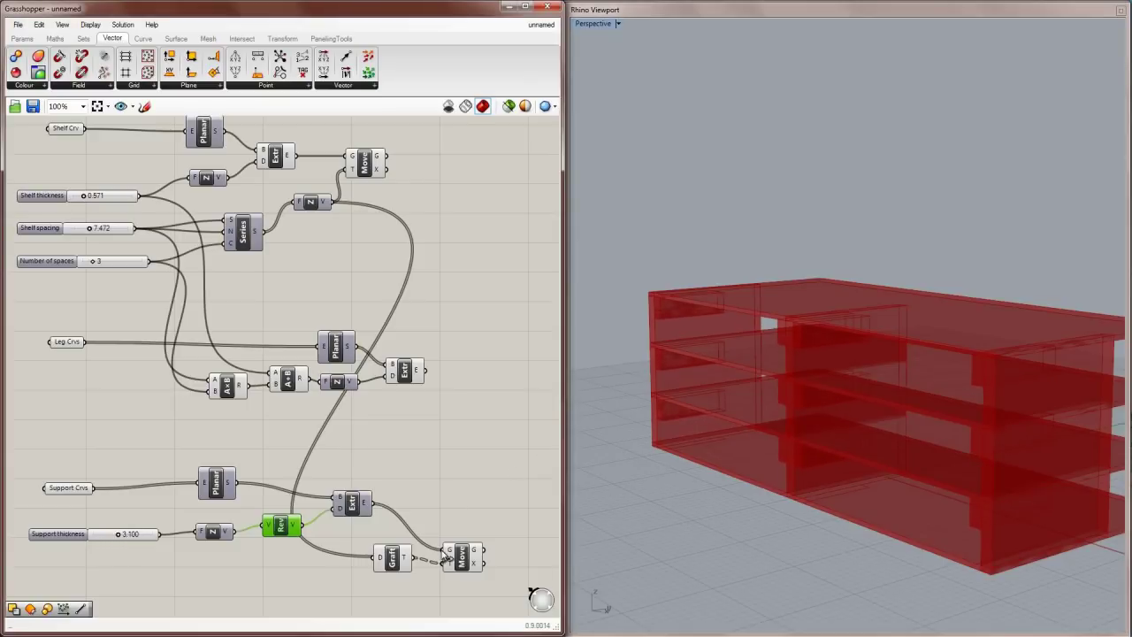
left_click(451, 557)
right_click_drag(771, 493, 853, 475)
Step: Reposition the leg Extrude and shelf Move components farther along the canvas so they roughly line up with the support Move
right_click_drag(442, 434, 397, 418)
left_click_drag(369, 357, 420, 356)
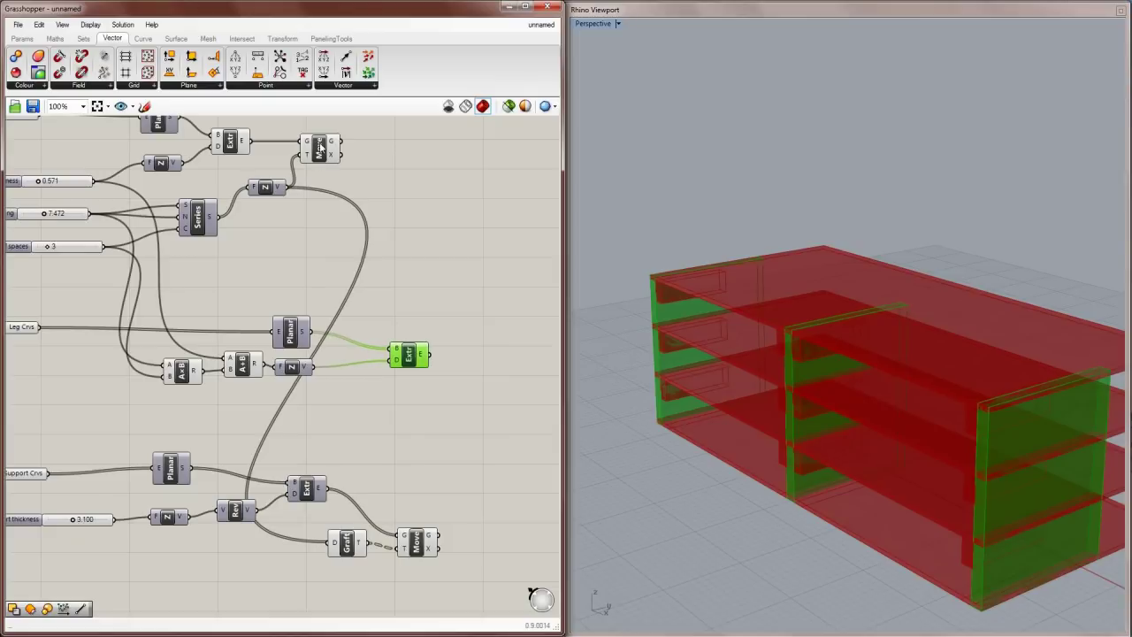
left_click_drag(320, 150, 406, 153)
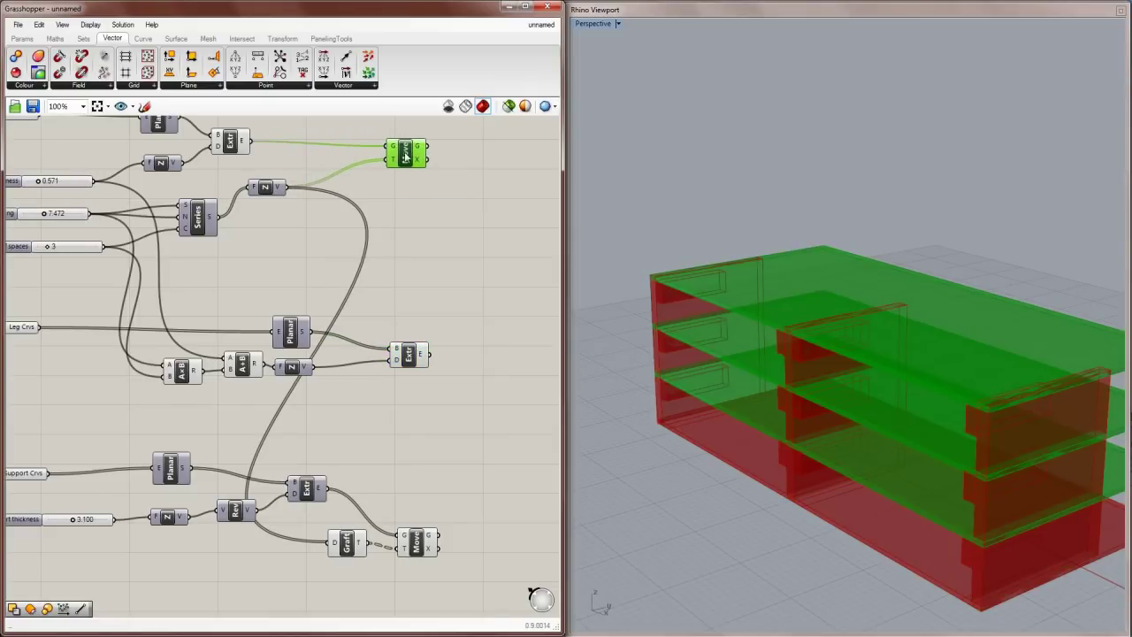
left_click_drag(414, 367, 424, 366)
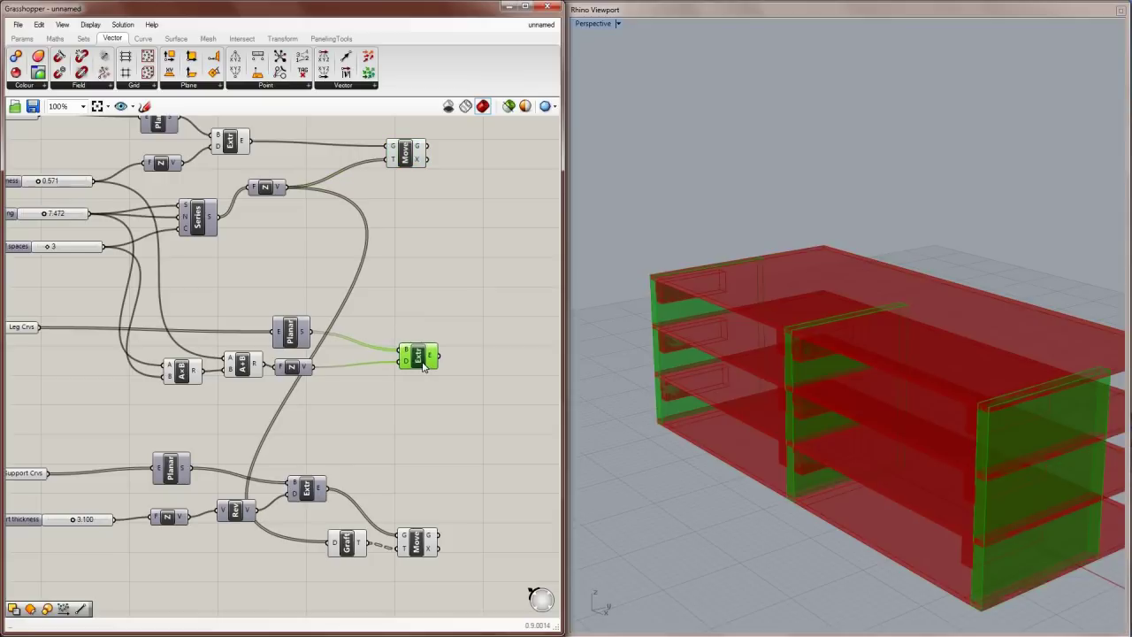
left_click(449, 346)
right_click_drag(946, 420, 961, 434)
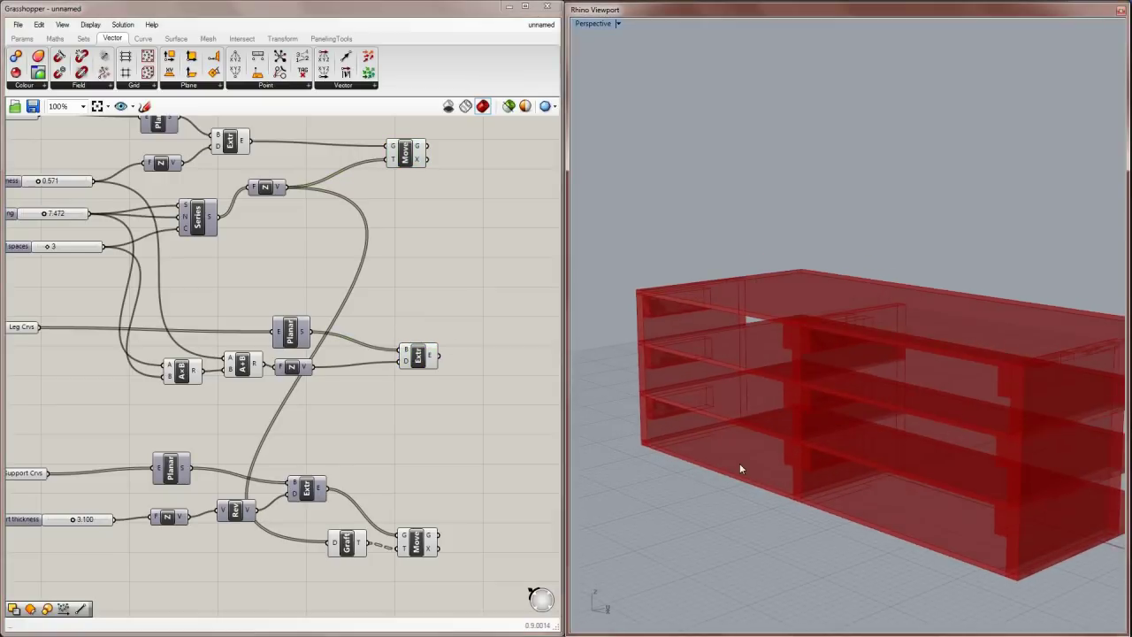
Step: Turn off the preview of the shelf Extrude component so the bottom shelf is hidden
right_click_drag(262, 212, 262, 255)
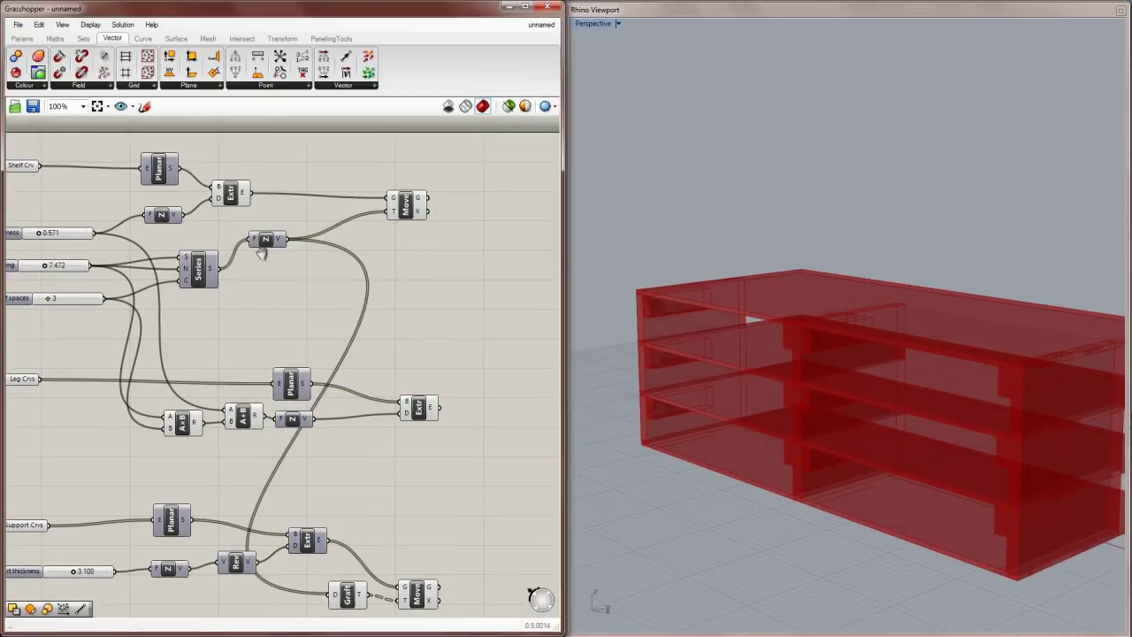
left_click(237, 190)
middle_click(236, 192)
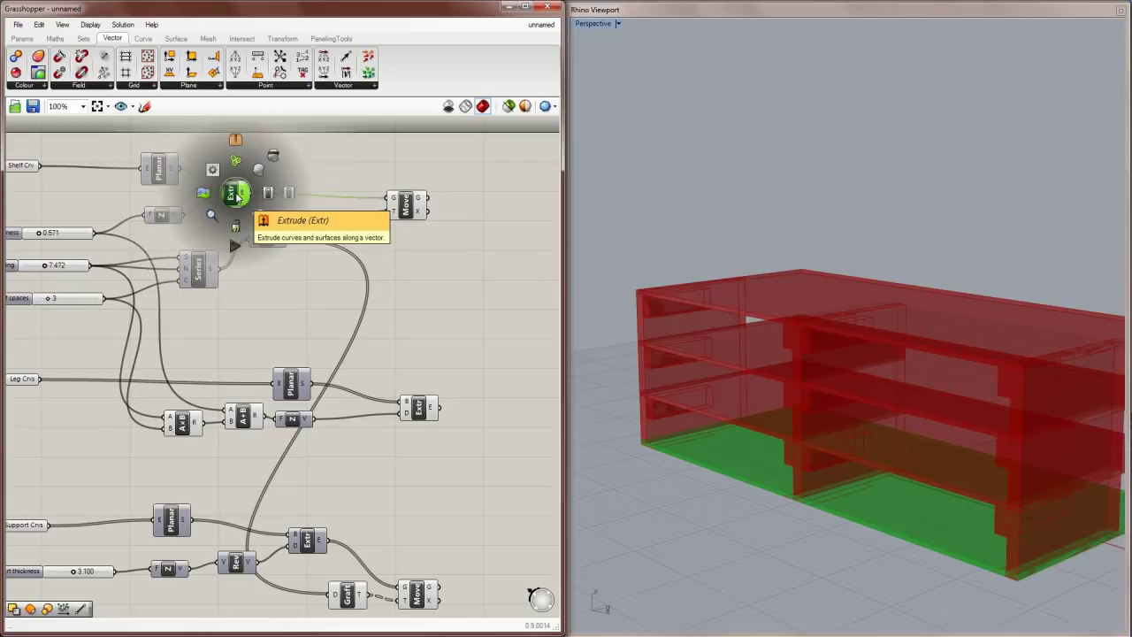
left_click(274, 157)
left_click(419, 316)
right_click_drag(885, 371, 883, 336)
Step: Identify the leg Extrude and shelf Move geometry, and add a Solid Difference component beyond them on the canvas
right_click_drag(465, 412, 389, 361)
left_click(342, 358)
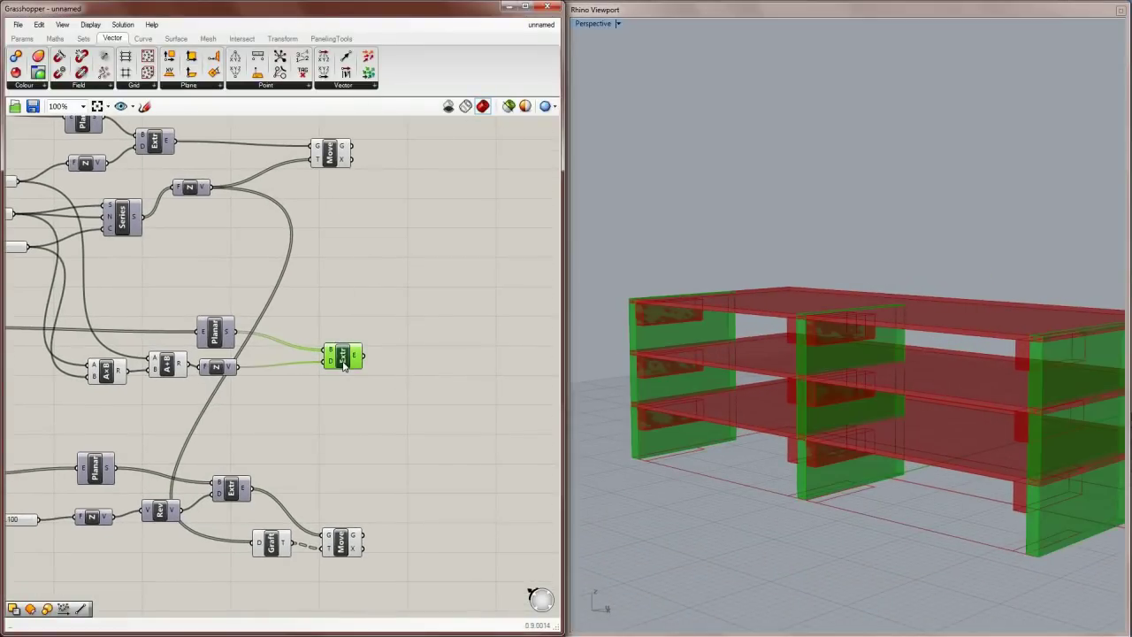
left_click(331, 153)
scroll(380, 229, "up", 3)
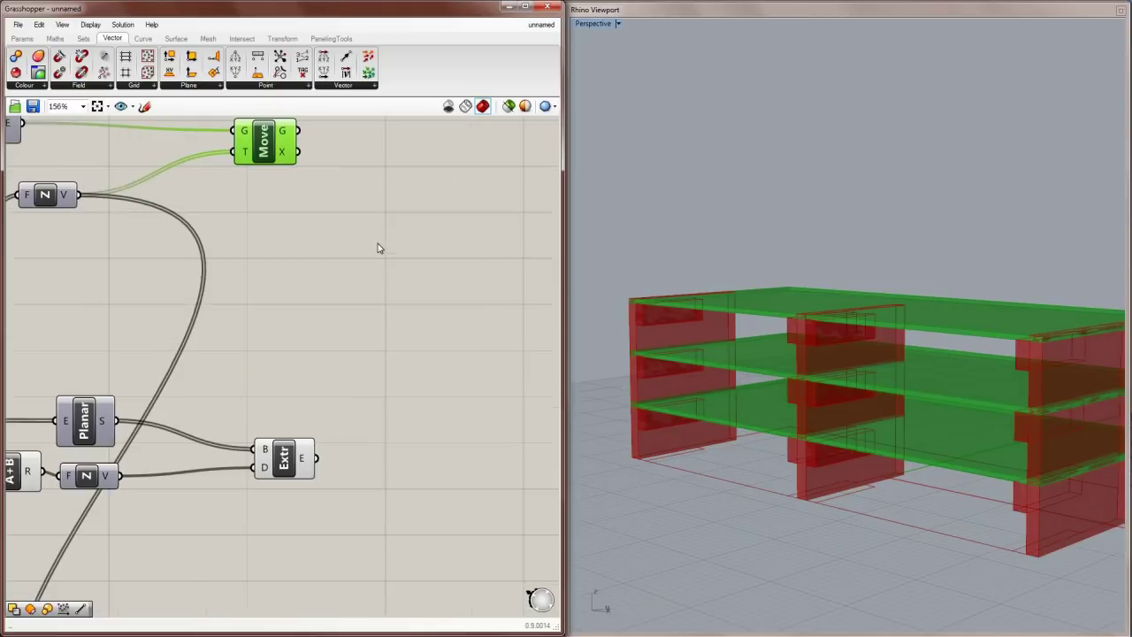
left_click(241, 39)
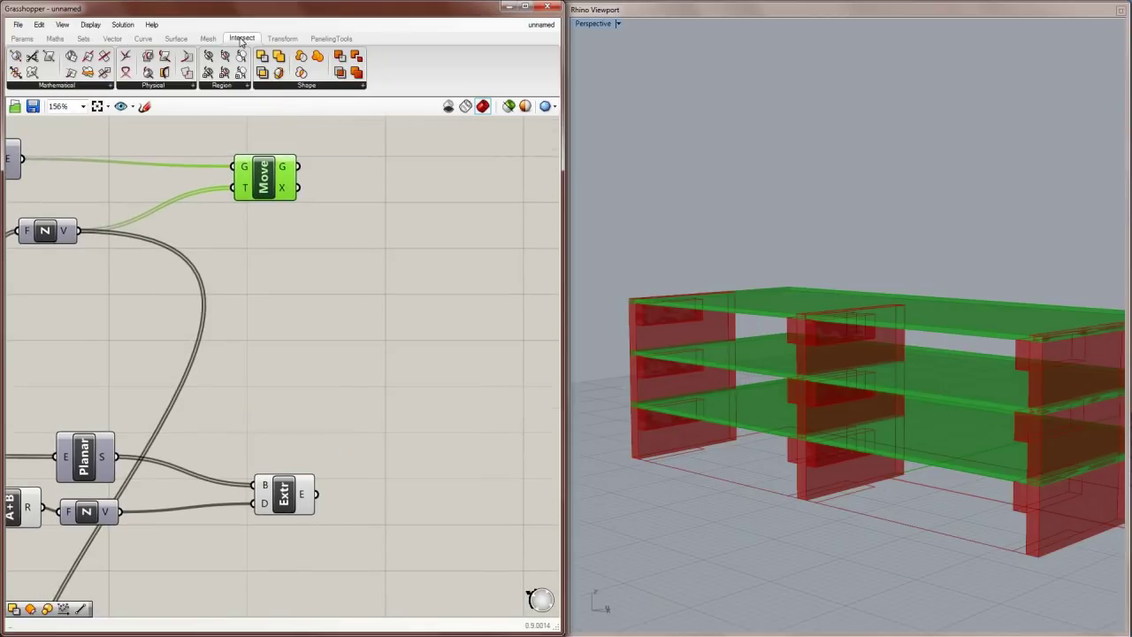
left_click(318, 88)
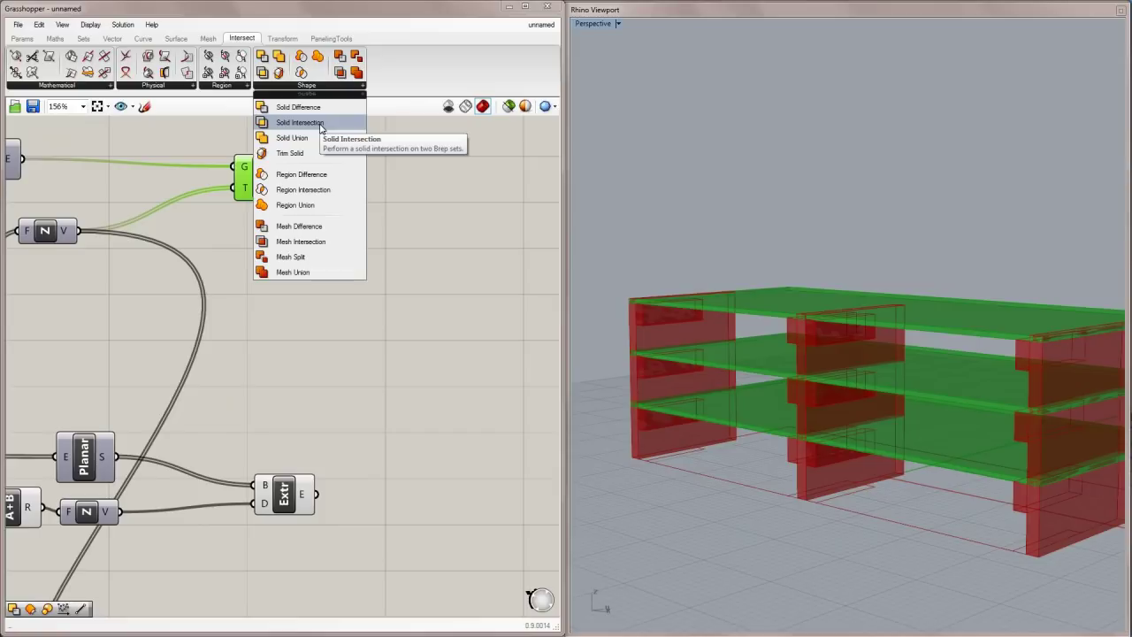
left_click(298, 107)
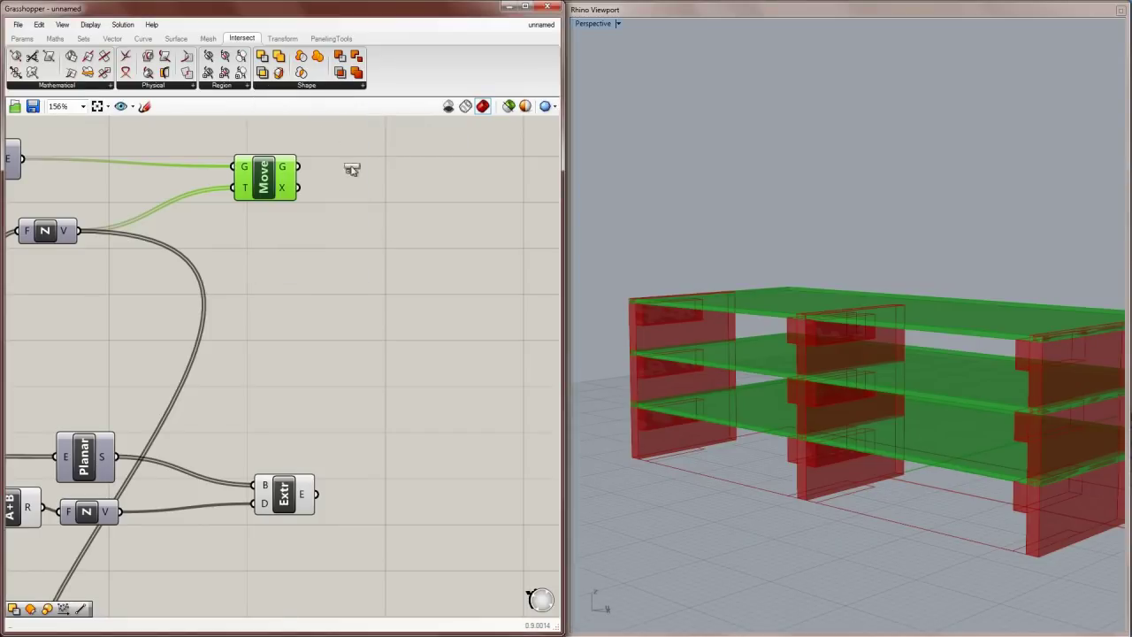
left_click(434, 319)
left_click(327, 245)
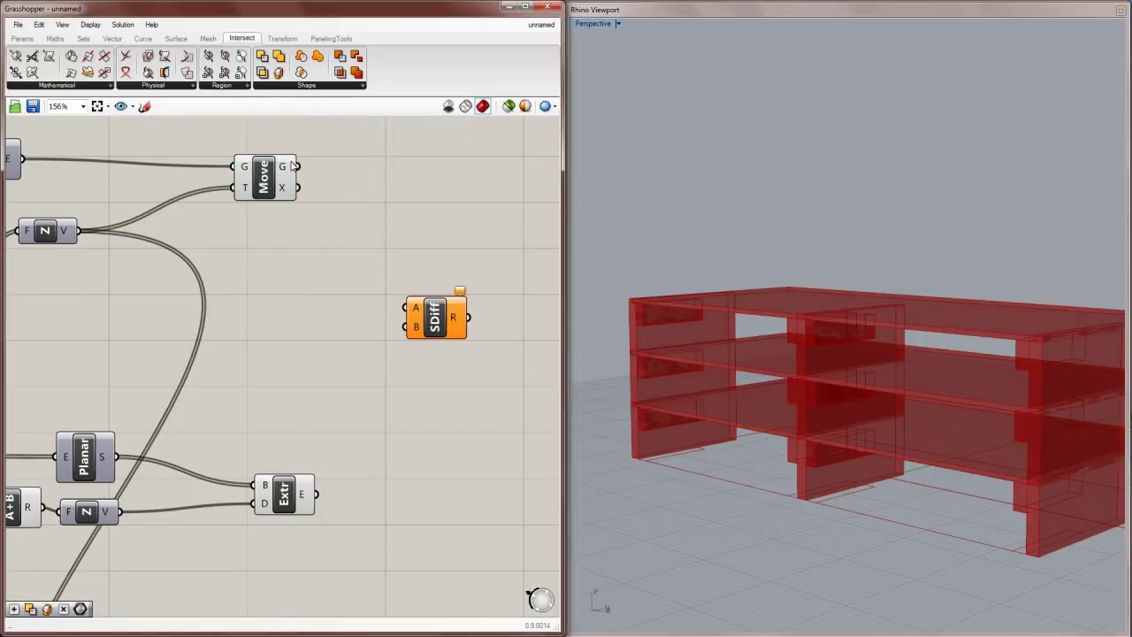
Step: Connect the shelf Move geometry to Solid Difference input A and the leg Extrude to B, and hide the shelf Move's preview
left_click_drag(297, 166, 406, 308)
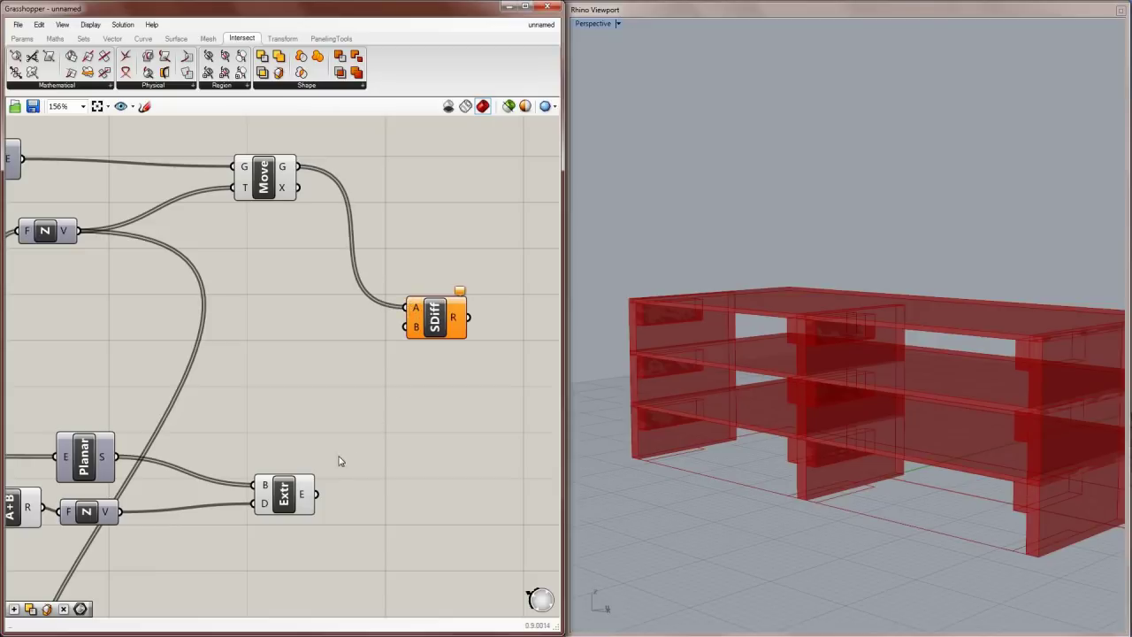
left_click_drag(316, 495, 407, 327)
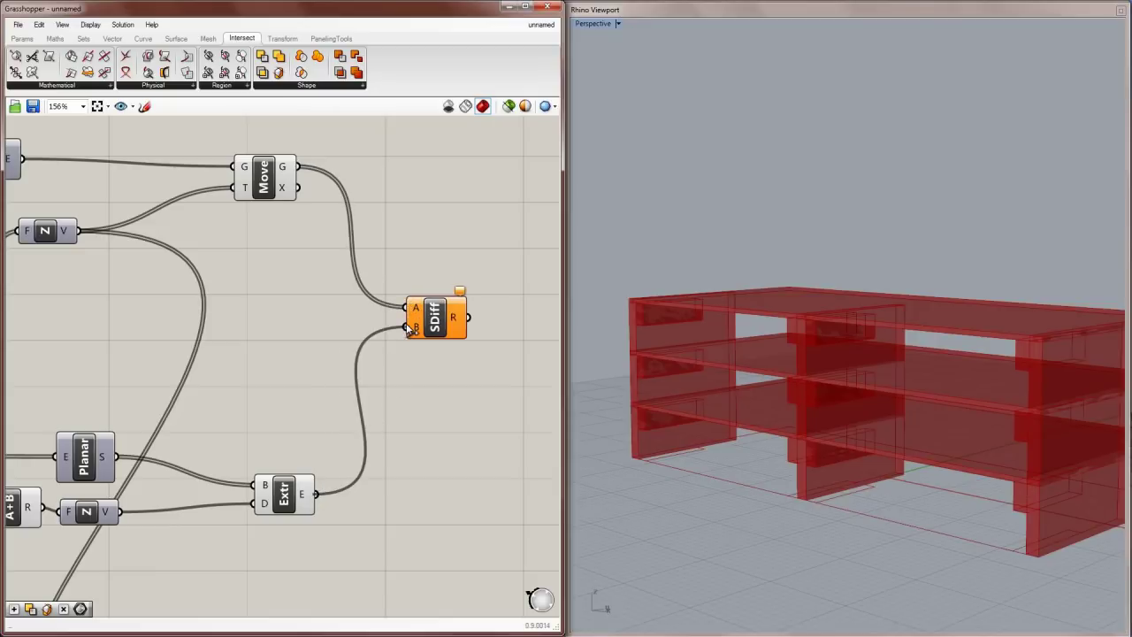
middle_click(276, 182)
left_click(311, 145)
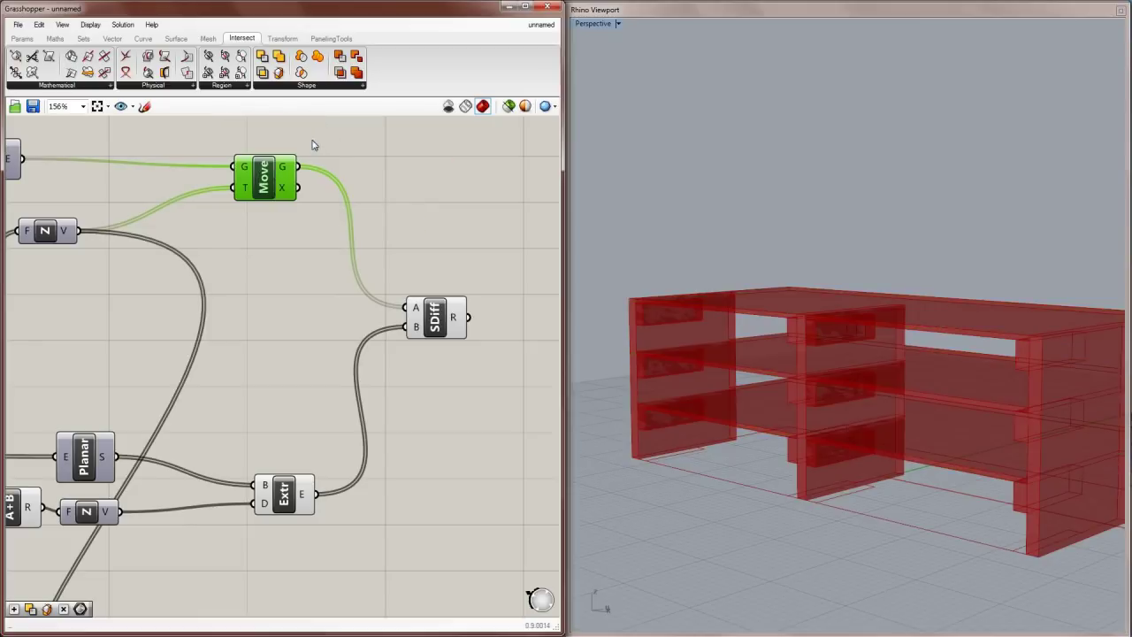
left_click(444, 329)
mouse_move(940, 311)
right_mouse_down()
mouse_move(928, 395)
mouse_move(972, 397)
mouse_move(940, 321)
mouse_move(962, 312)
mouse_move(935, 308)
mouse_move(945, 285)
mouse_move(951, 323)
right_mouse_up()
Step: Tidy the canvas by placing the leg Extrude and support Move below Solid Difference and nudging Graft into place
scroll(366, 399, "down", 3)
right_click_drag(366, 398, 311, 340)
left_click_drag(239, 321, 334, 322)
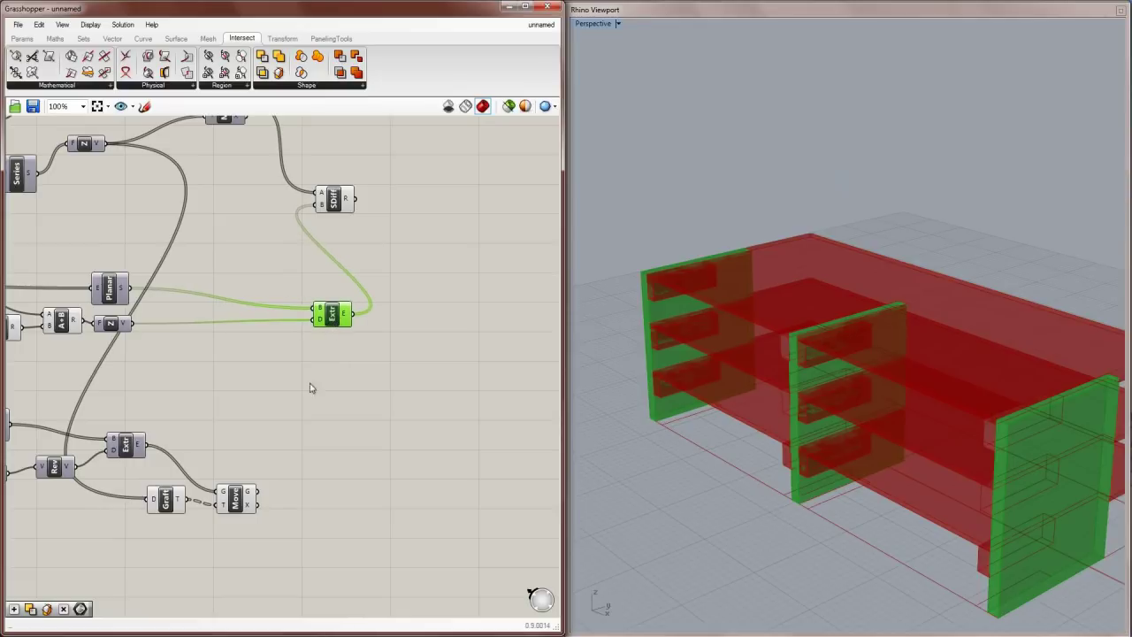
left_click_drag(235, 505, 329, 371)
left_click_drag(333, 316, 334, 287)
left_click(263, 268)
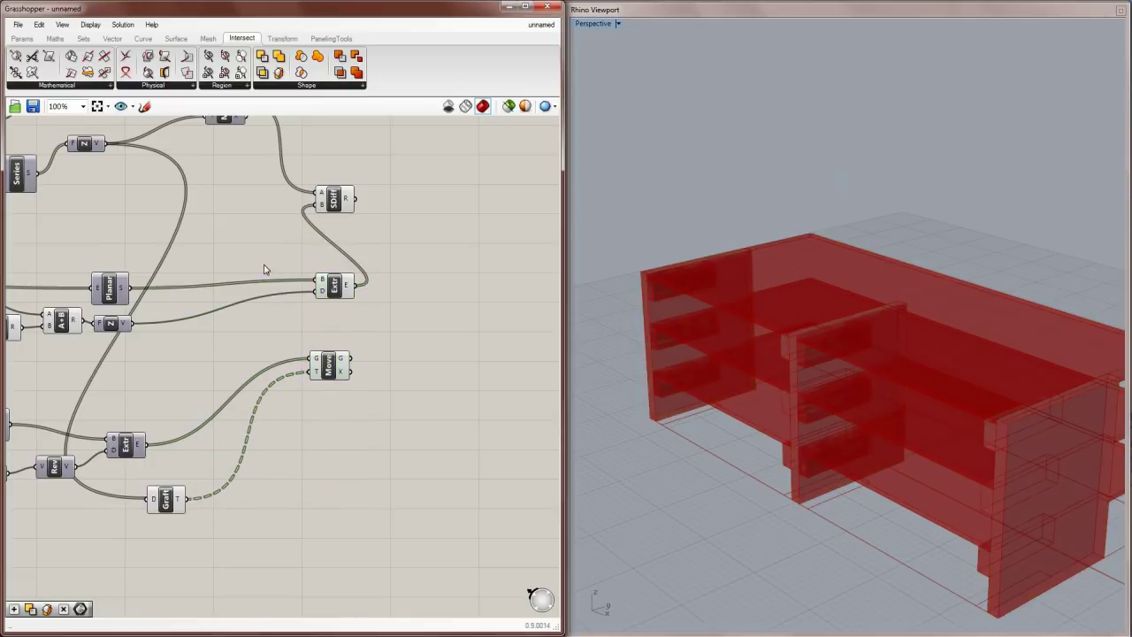
right_click_drag(263, 268, 300, 351)
left_click_drag(236, 518, 249, 499)
left_click(299, 373)
right_click_drag(299, 372, 309, 404)
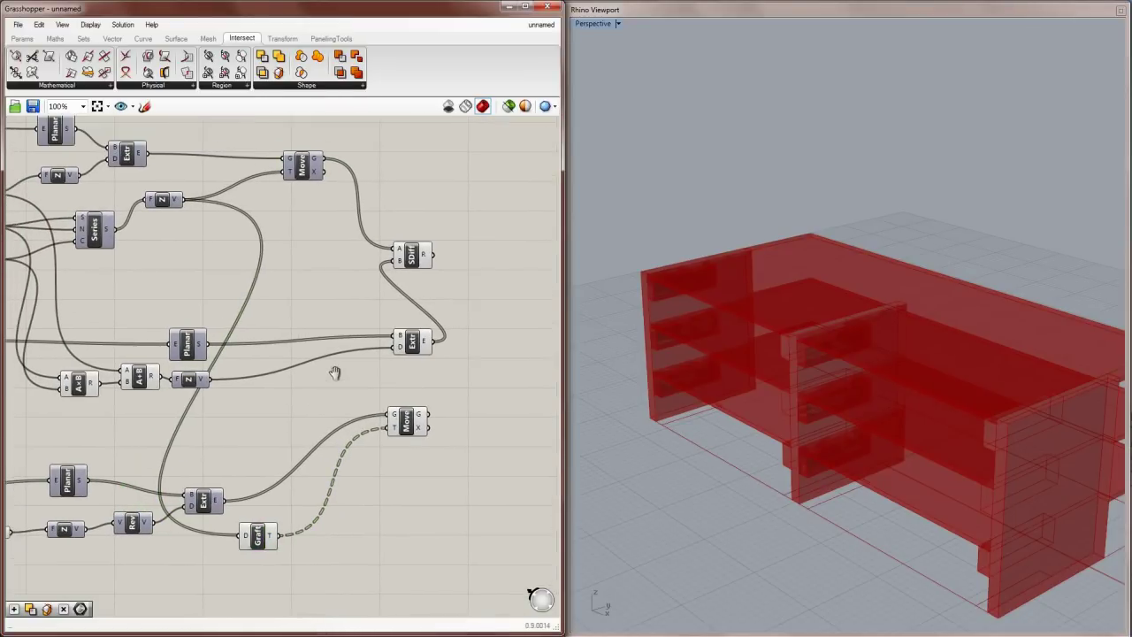
Step: Select the shelf's base rectangle curve in the Rhino viewport and inspect it together with the full definition
mouse_move(796, 353)
right_mouse_down()
mouse_move(720, 368)
mouse_move(752, 412)
mouse_move(802, 333)
right_mouse_up()
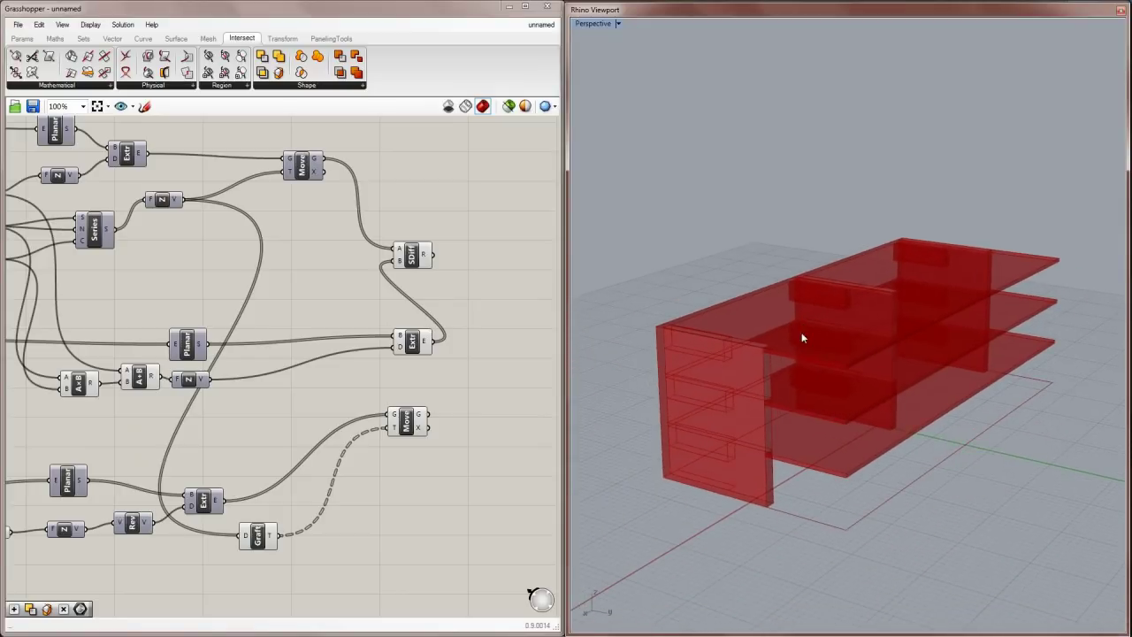
left_click(913, 481)
right_click_drag(279, 362, 360, 381)
scroll(349, 375, "down", 2)
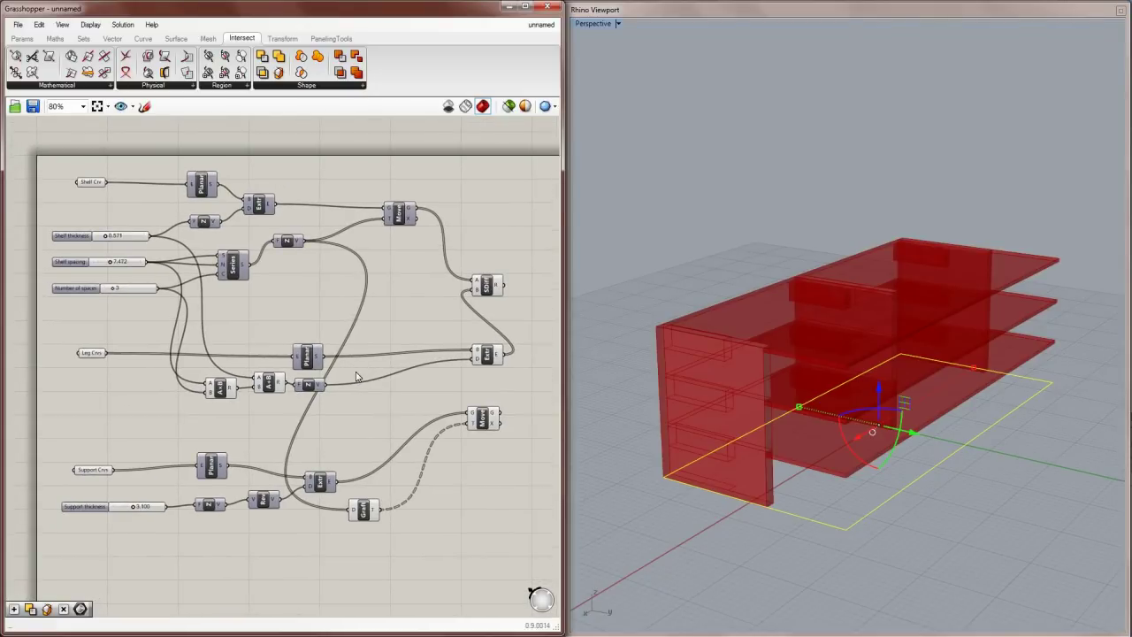
scroll(359, 374, "up", 1)
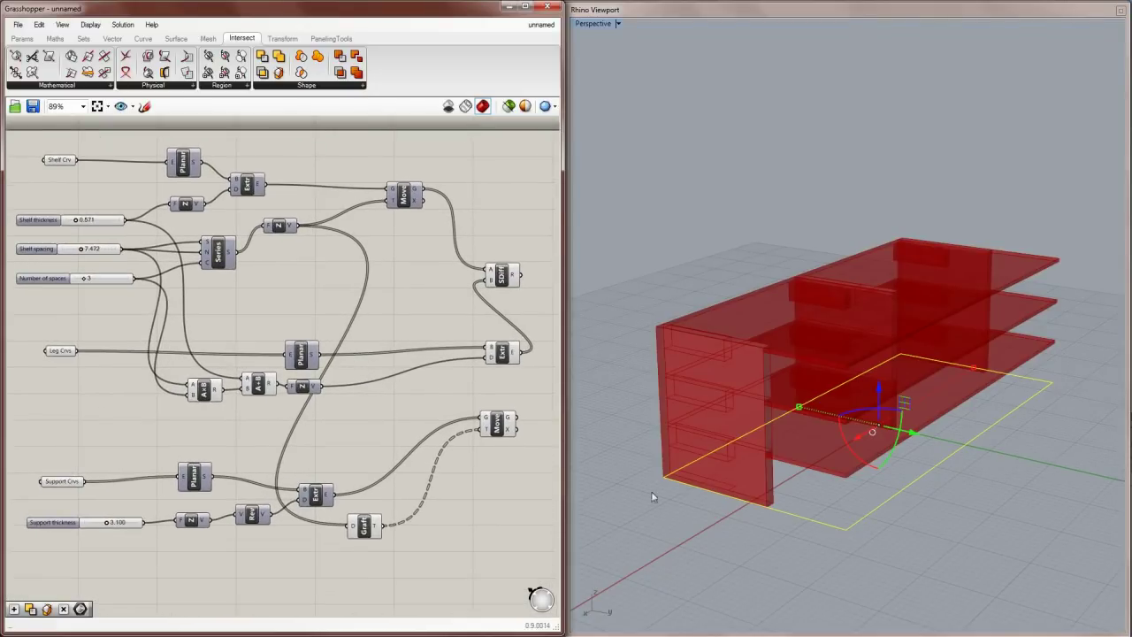
mouse_move(869, 470)
right_mouse_down()
mouse_move(850, 473)
mouse_move(882, 477)
mouse_move(872, 482)
right_mouse_up()
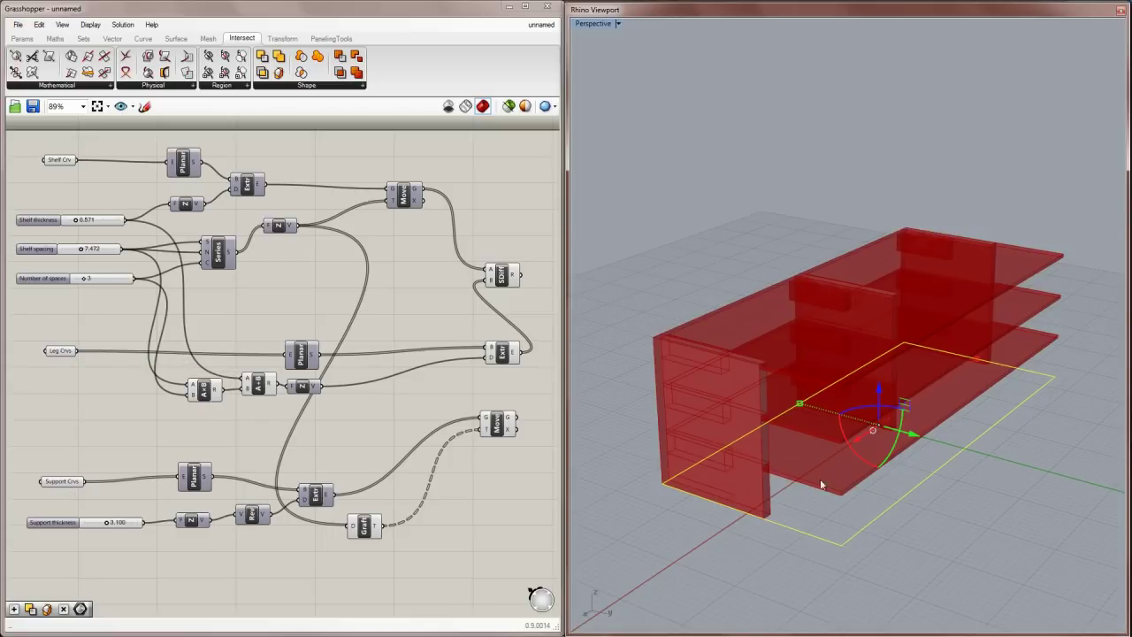
right_click_drag(840, 466, 848, 463)
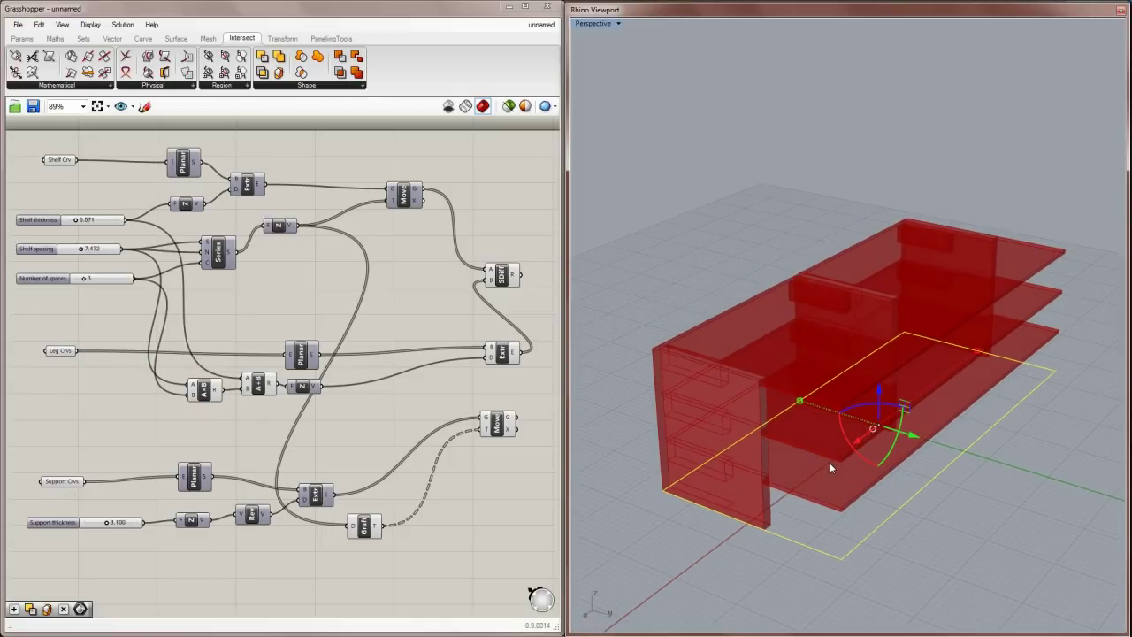
Step: Select the two control points on the shelf curve's overhanging front edge and shift that edge along the Y axis
left_click(833, 463)
right_click_drag(833, 462, 965, 461)
left_click(984, 460)
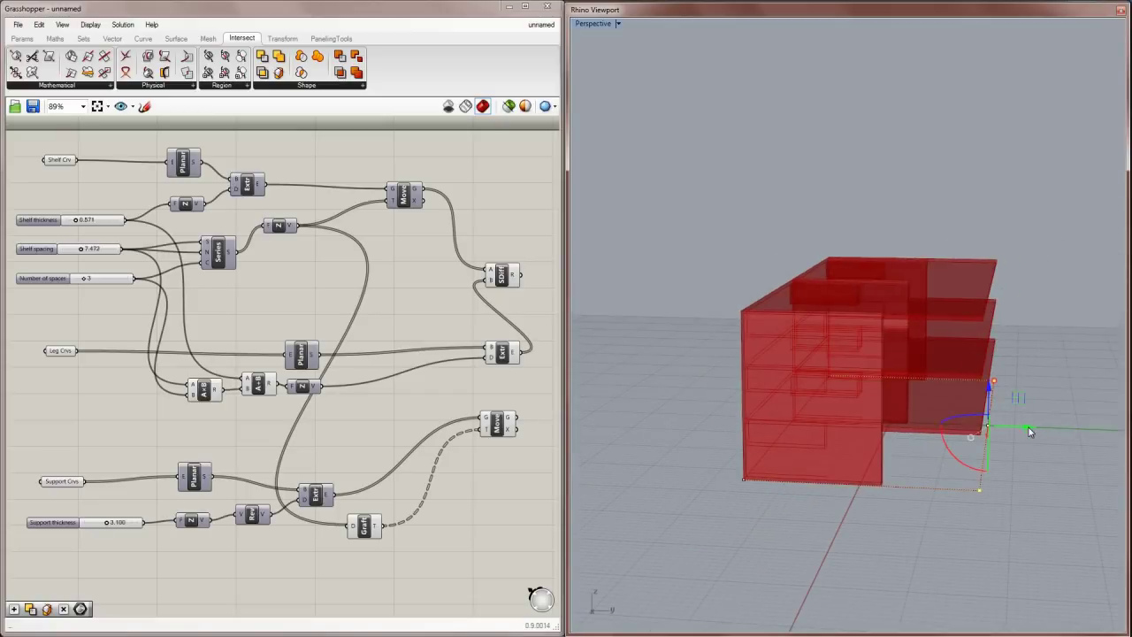
mouse_move(1029, 430)
left_mouse_down()
mouse_move(981, 428)
mouse_move(1032, 432)
left_mouse_up()
mouse_move(1035, 442)
right_mouse_down()
mouse_move(1012, 456)
mouse_move(1029, 442)
right_mouse_up()
left_click_drag(1029, 441, 997, 411)
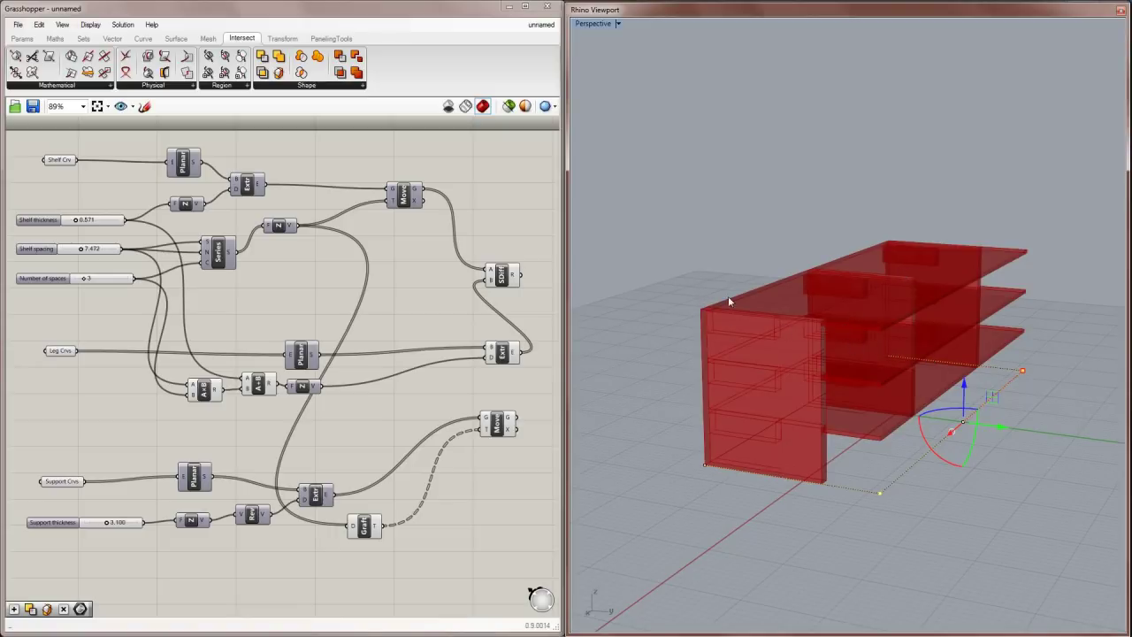
Step: Select the shelf curve's front corner point nearest the viewer and raise it along the Z axis
left_click(881, 493)
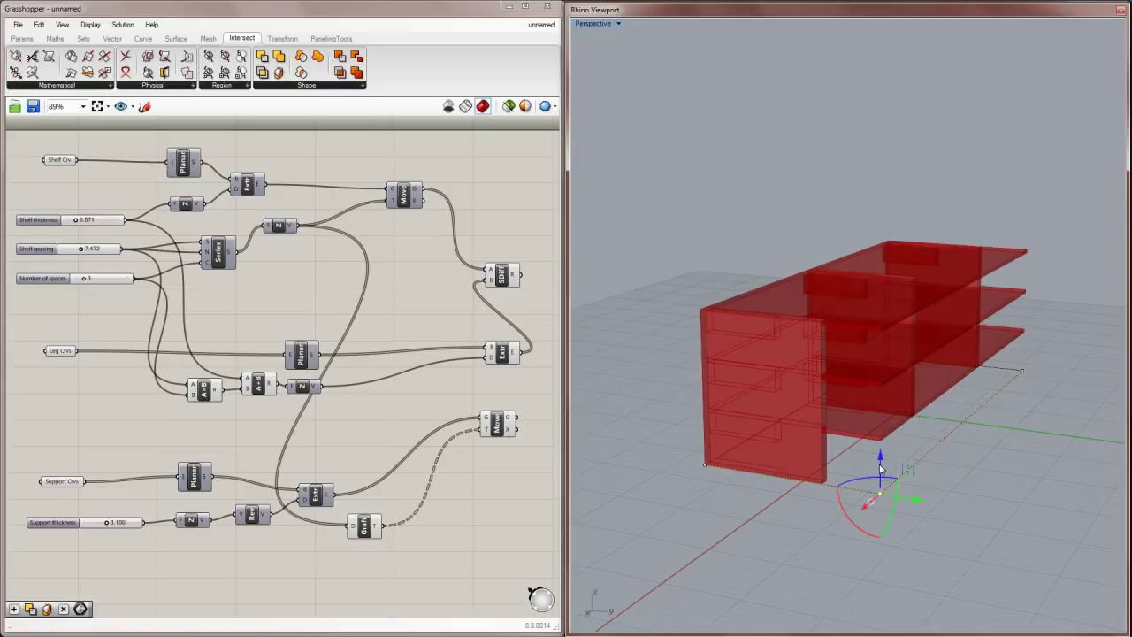
left_click_drag(879, 459, 880, 440)
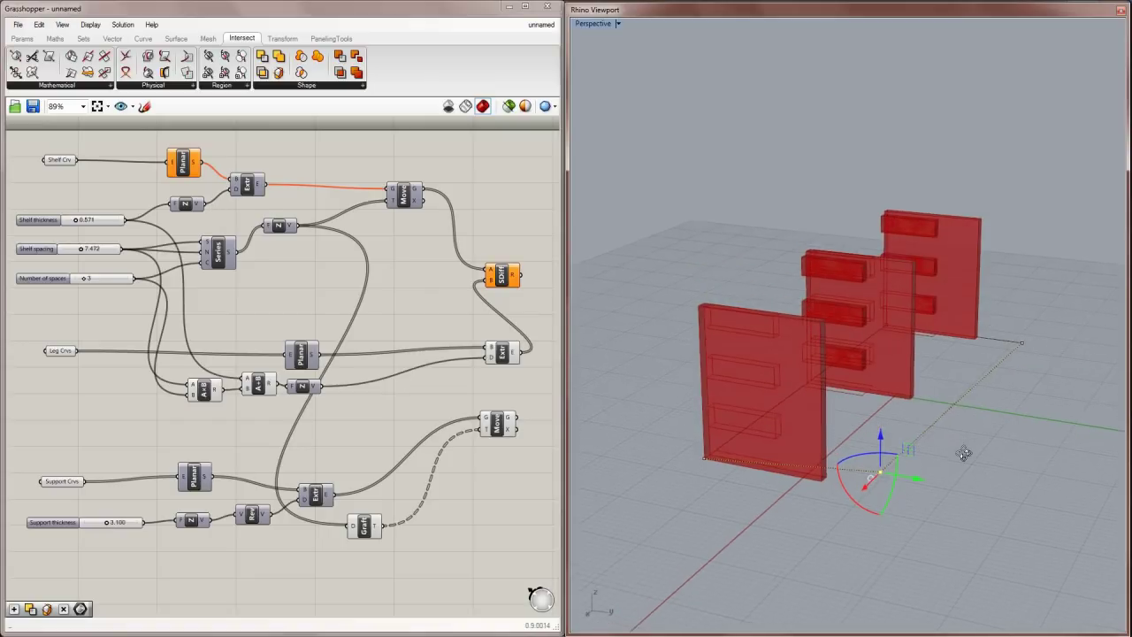
Step: Undo the last upward move of the shelf curve's front corner point
key("ctrl+z")
right_click_drag(965, 455, 819, 468)
scroll(818, 471, "up", 5)
scroll(817, 472, "up", 3)
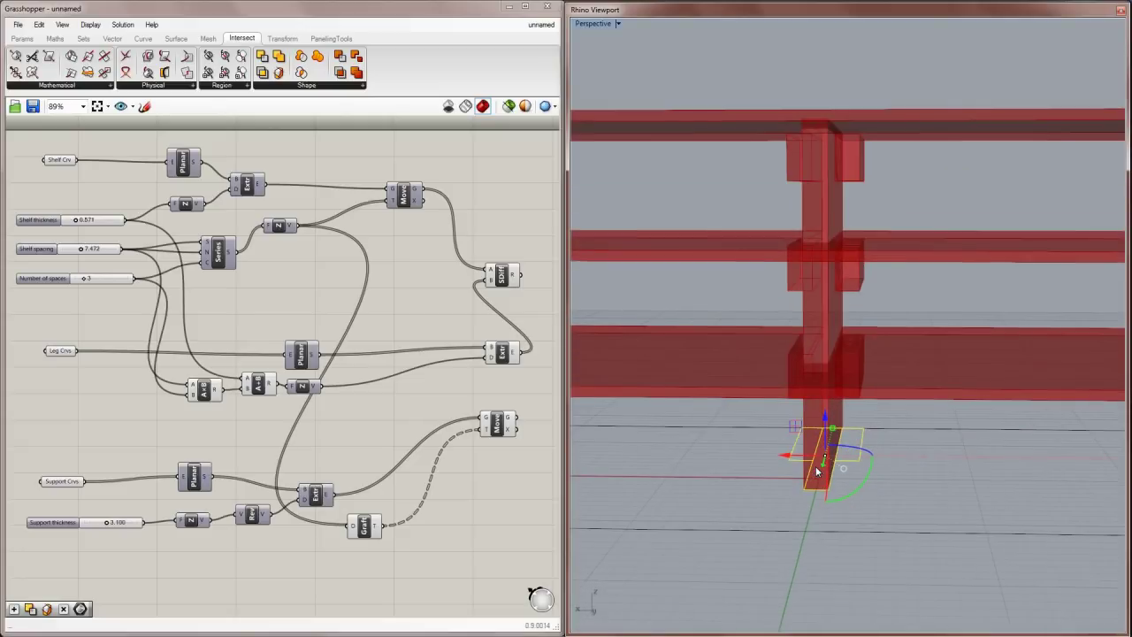
Step: Select the control points at the front end of the middle leg's curve and shift them inward along the Y axis, shortening the leg
key("Escape")
left_click(905, 499)
right_click_drag(906, 500, 837, 501)
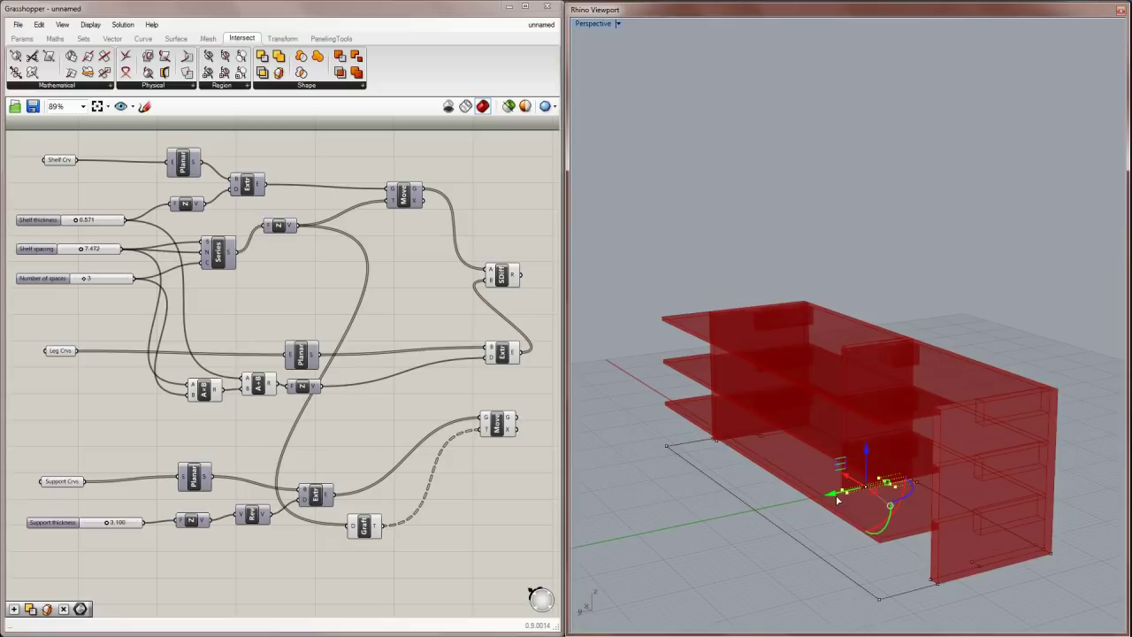
left_click(800, 529)
right_click_drag(800, 528, 848, 501)
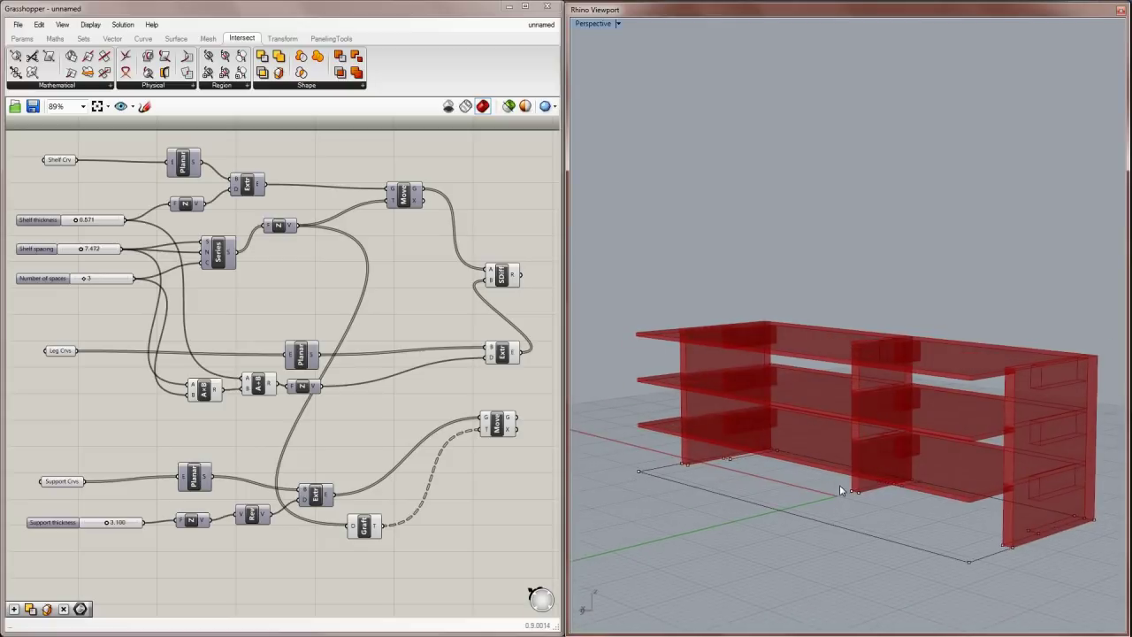
scroll(858, 499, "up", 5)
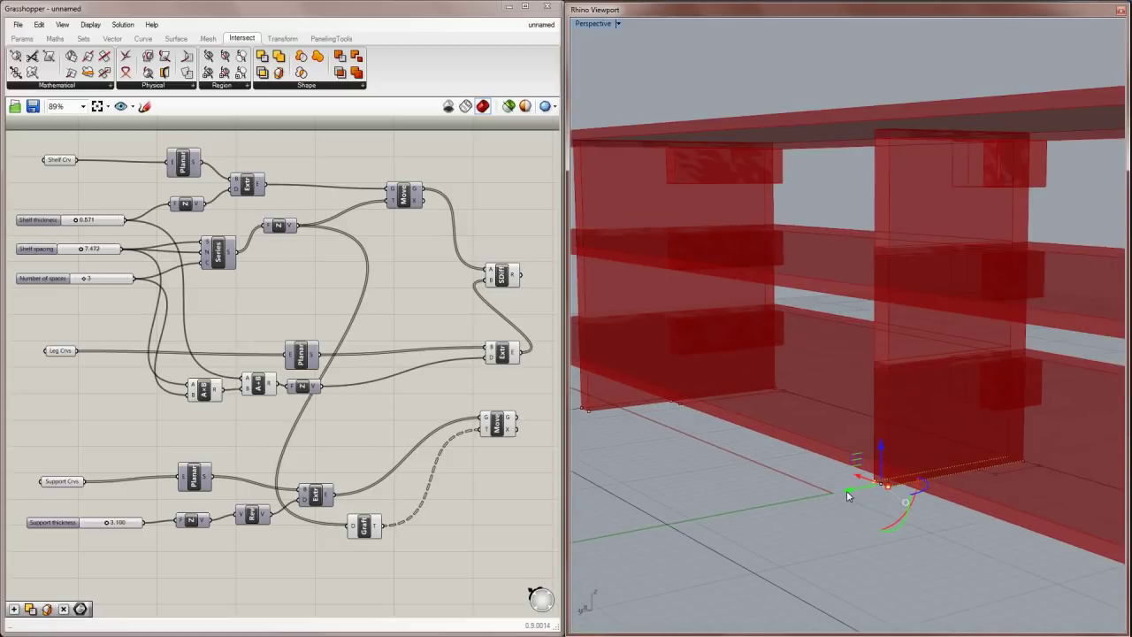
left_click(884, 485)
left_click_drag(888, 489, 890, 489)
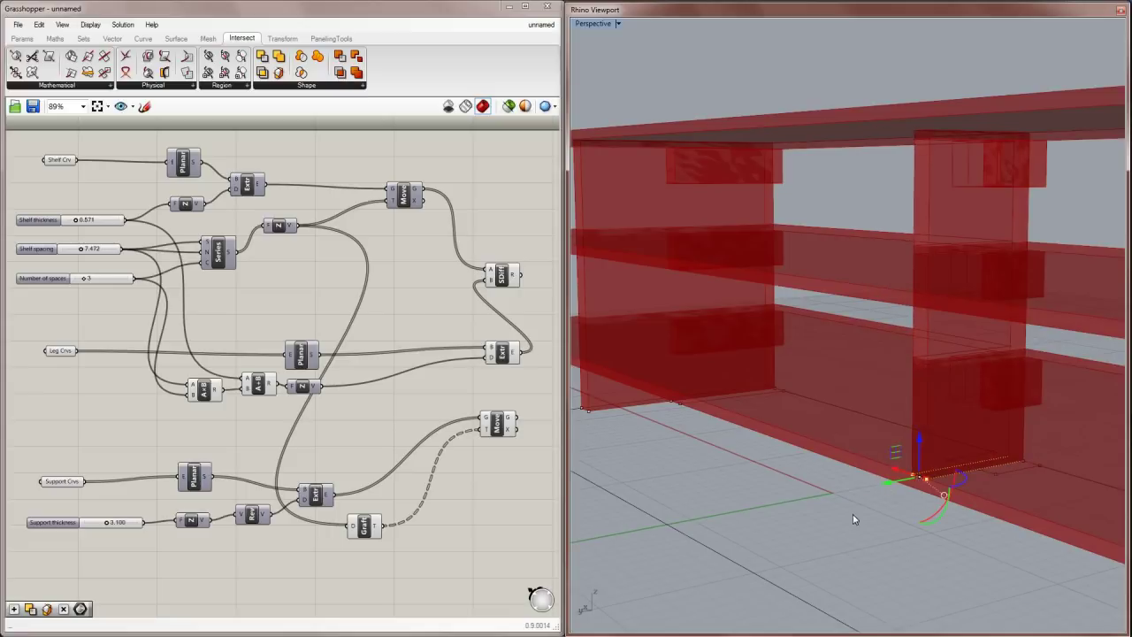
scroll(917, 518, "down", 8)
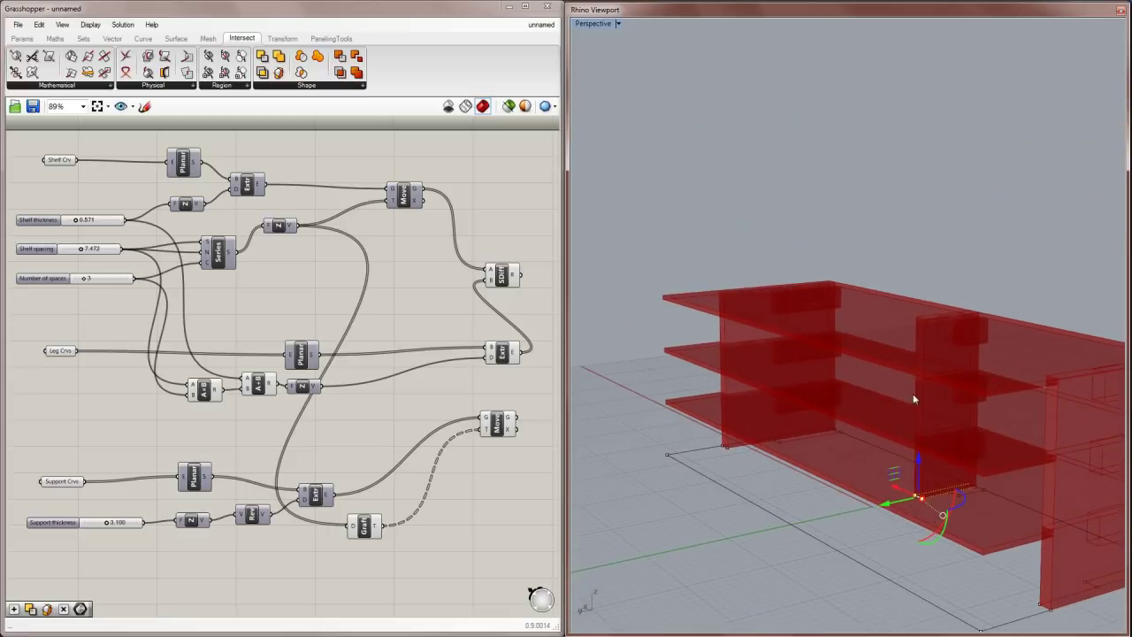
right_click_drag(901, 395, 951, 511)
right_click_drag(858, 536, 783, 431)
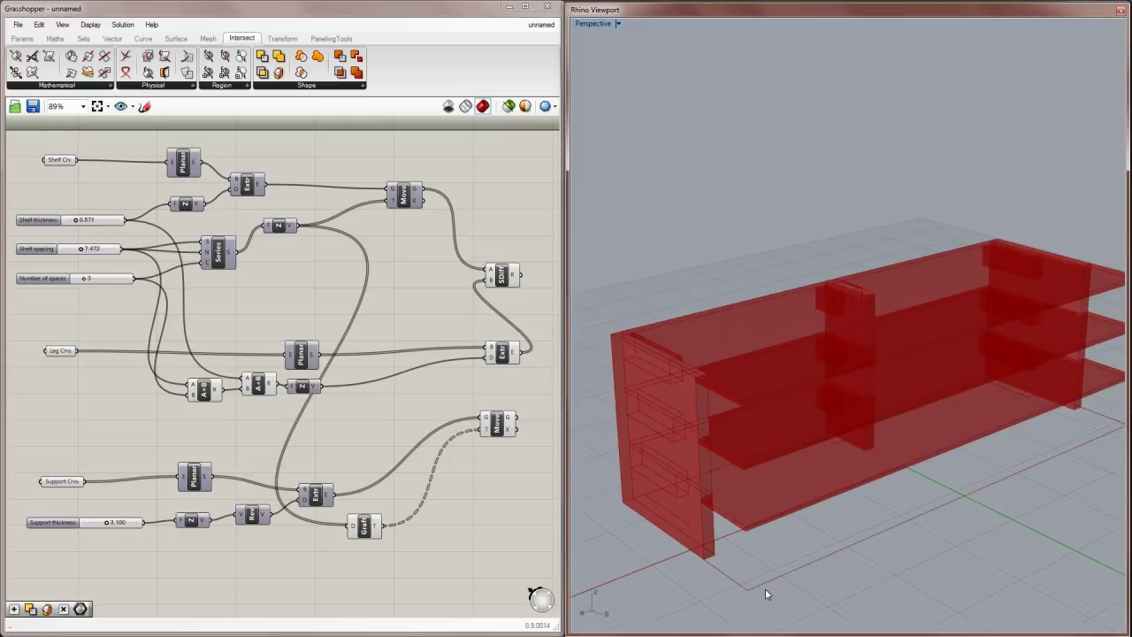
Step: Fillet the front corner of the shelf's base curve nearest the viewer with a radius of 5 in Rhino
left_click(403, 7)
double_click(403, 13)
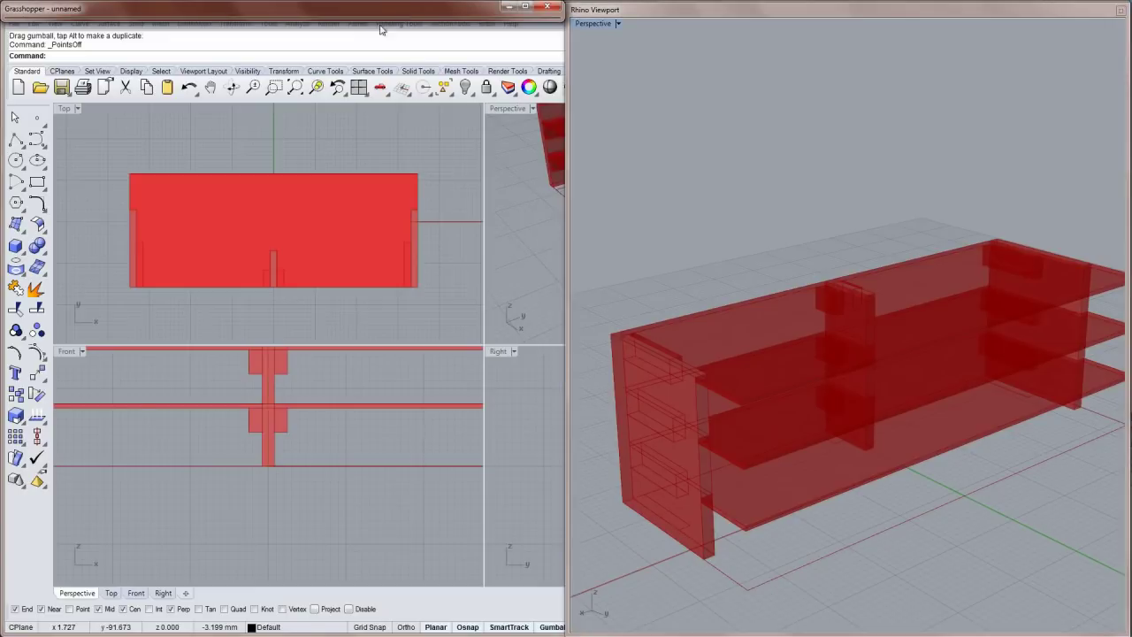
type("f")
key("Return")
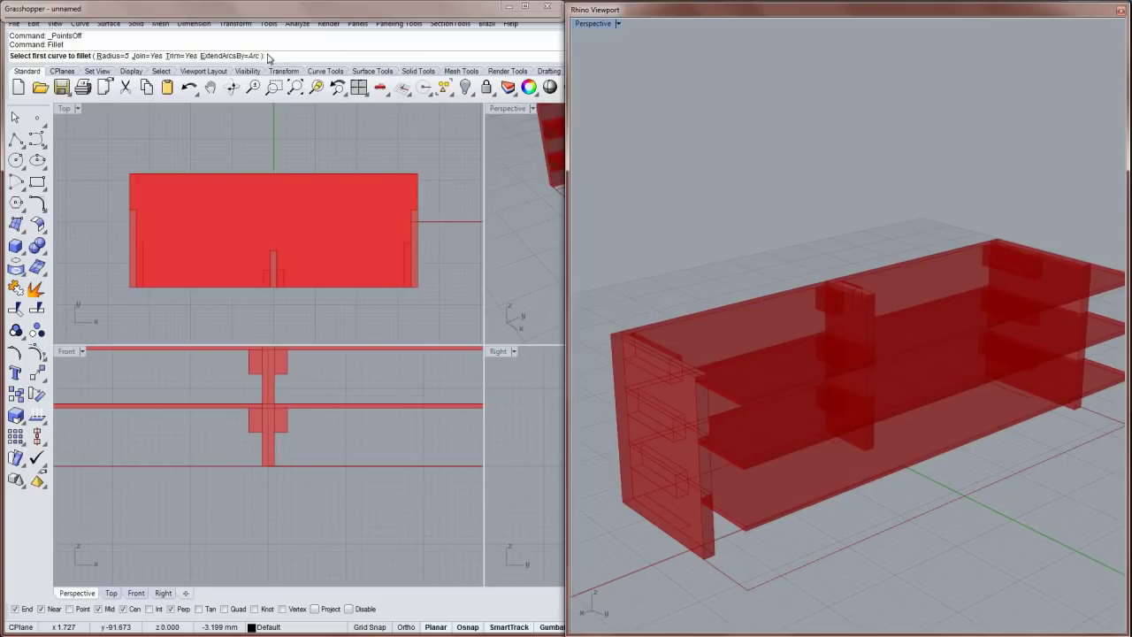
left_click(761, 581)
left_click(782, 578)
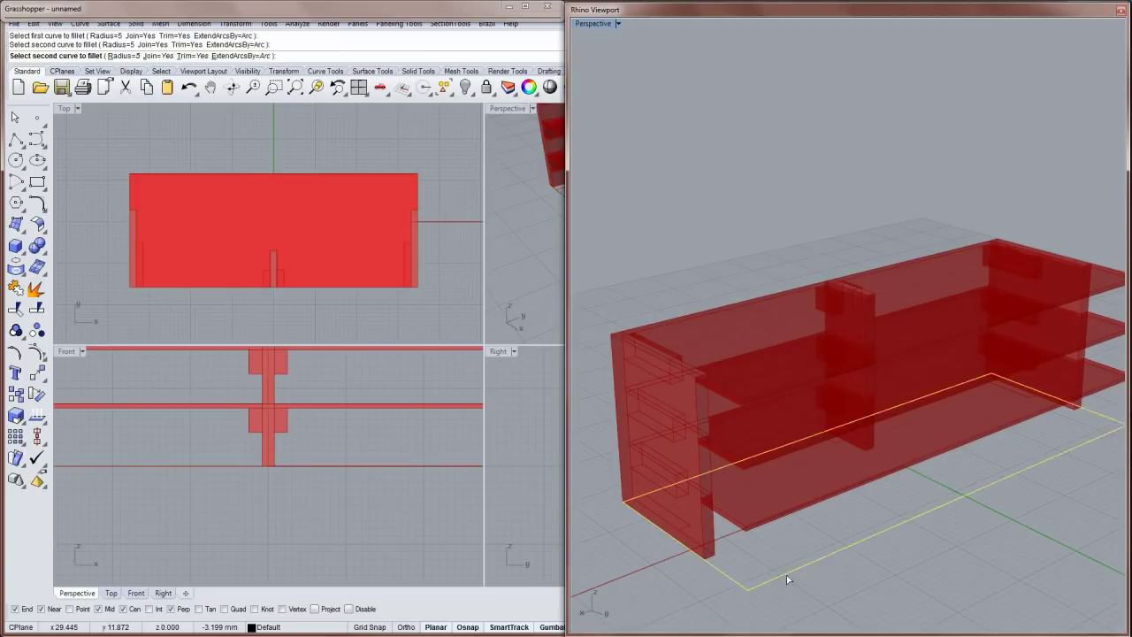
left_click(786, 574)
right_click_drag(819, 577, 821, 424)
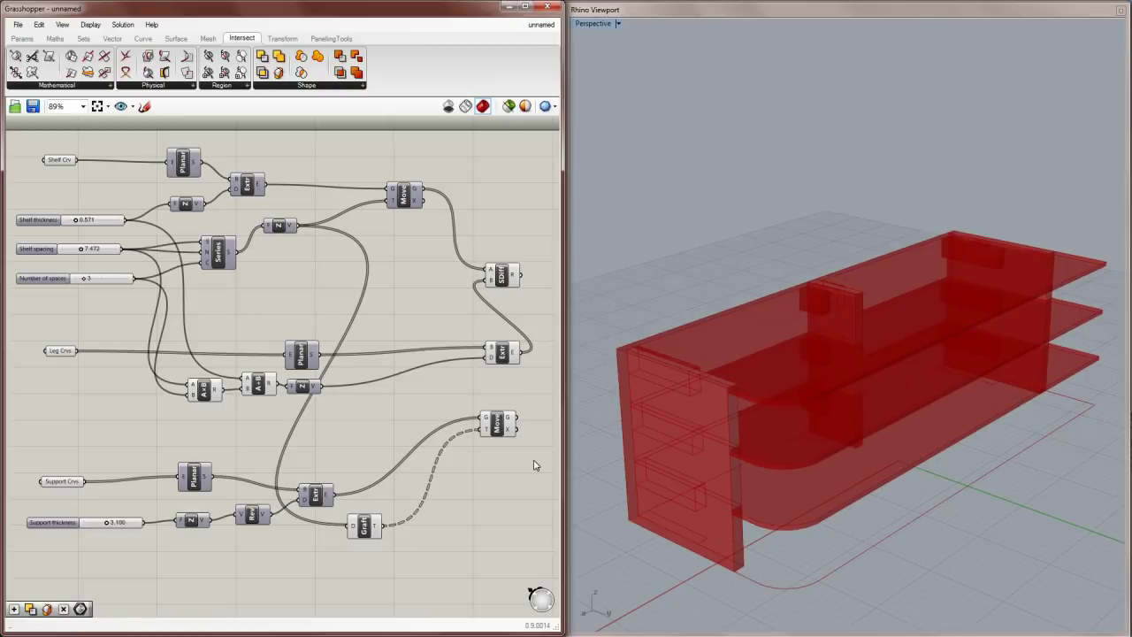
Step: Select the Solid Difference, leg Extrude and support Move components together and bake their geometry into Rhino
left_click_drag(534, 465, 458, 248)
right_click_drag(436, 316, 386, 299)
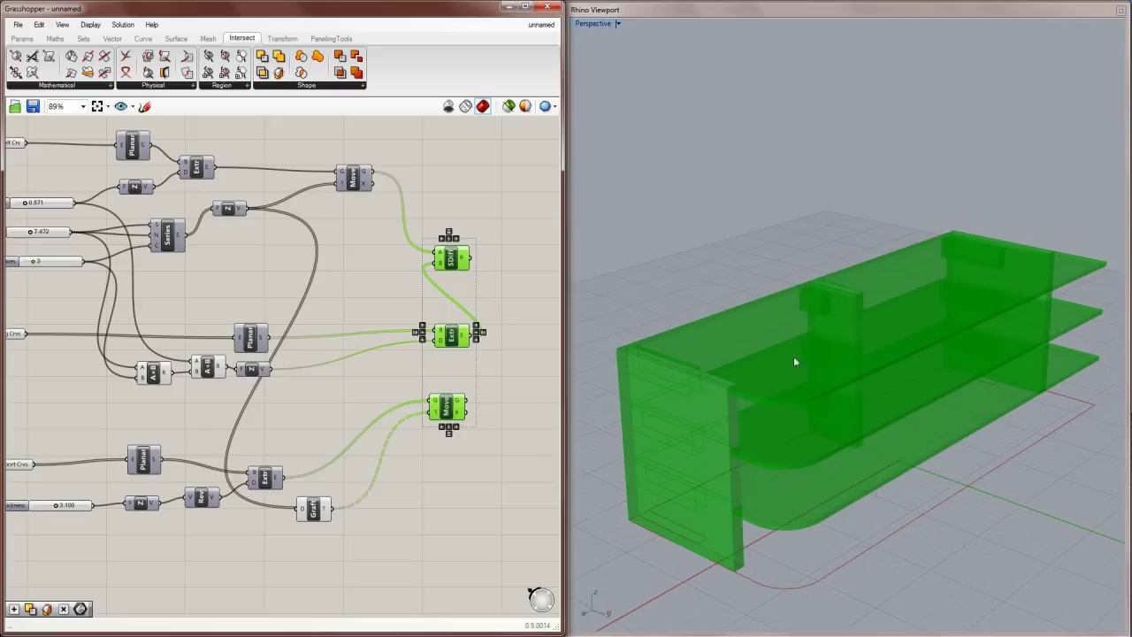
key("space")
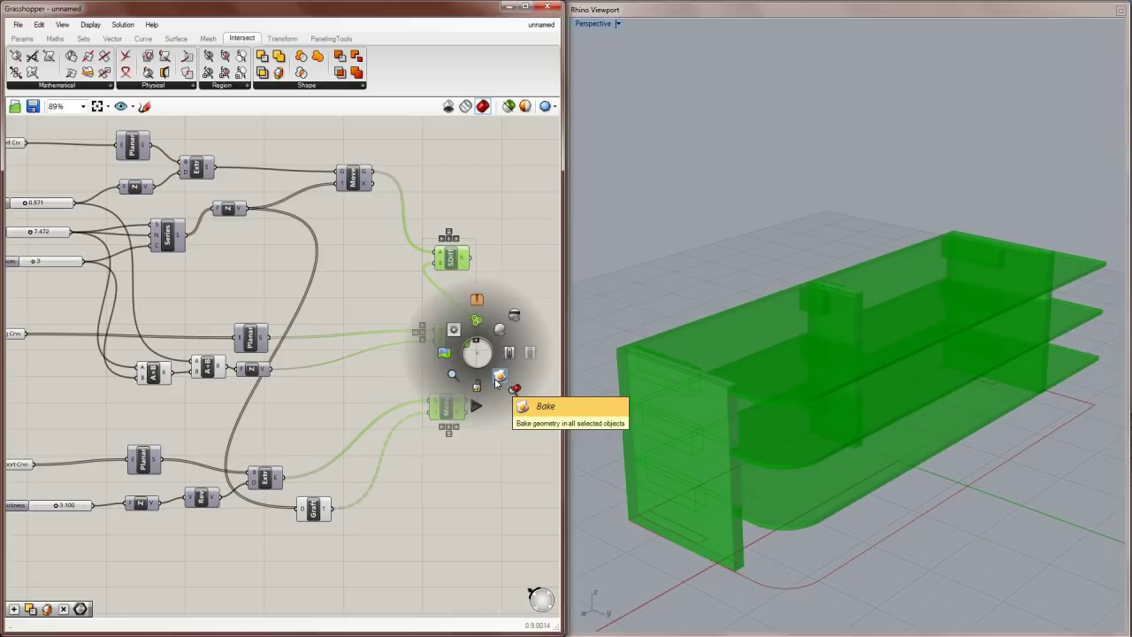
left_click(497, 380)
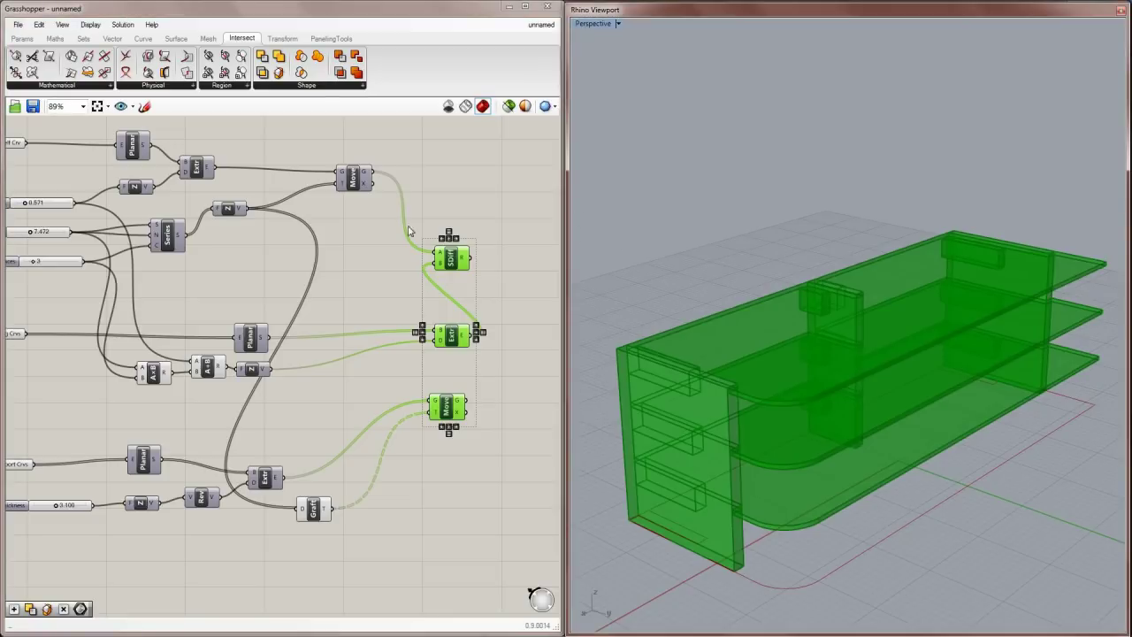
Step: Lift the baked top shelf straight up off the unit and set the Perspective viewport to Rendered display
left_click(749, 311)
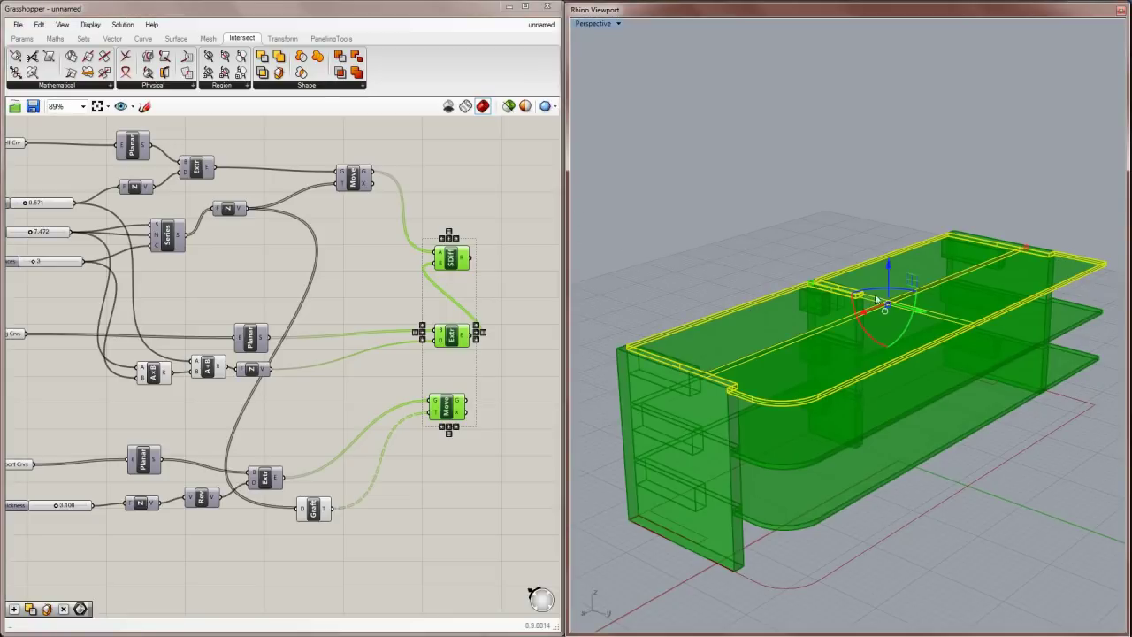
left_click_drag(890, 262, 890, 200)
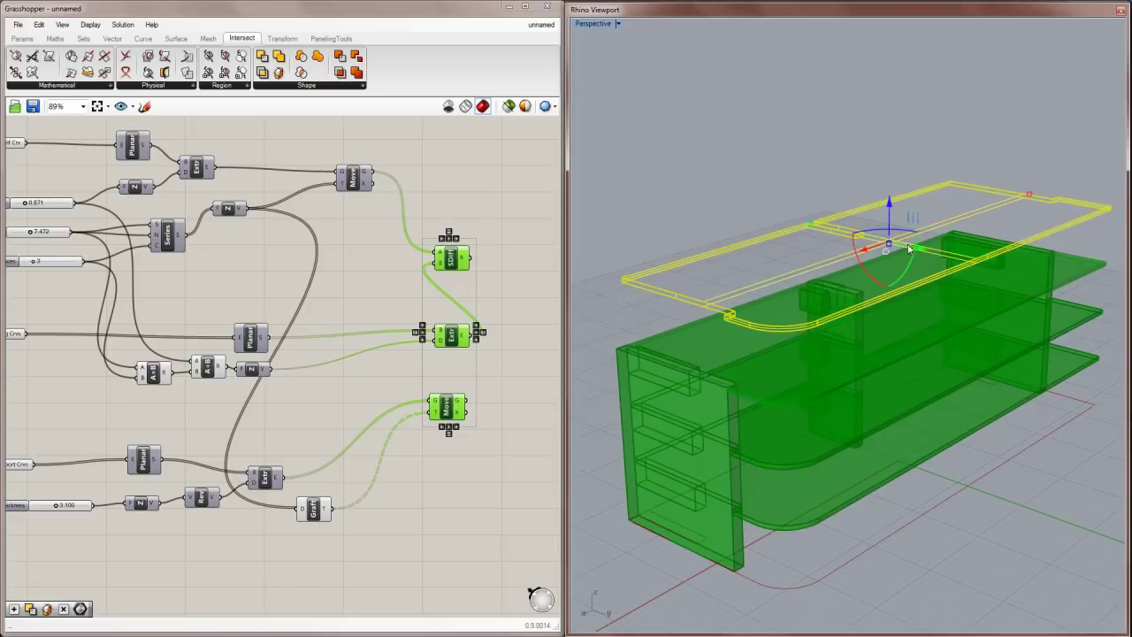
left_click(594, 25)
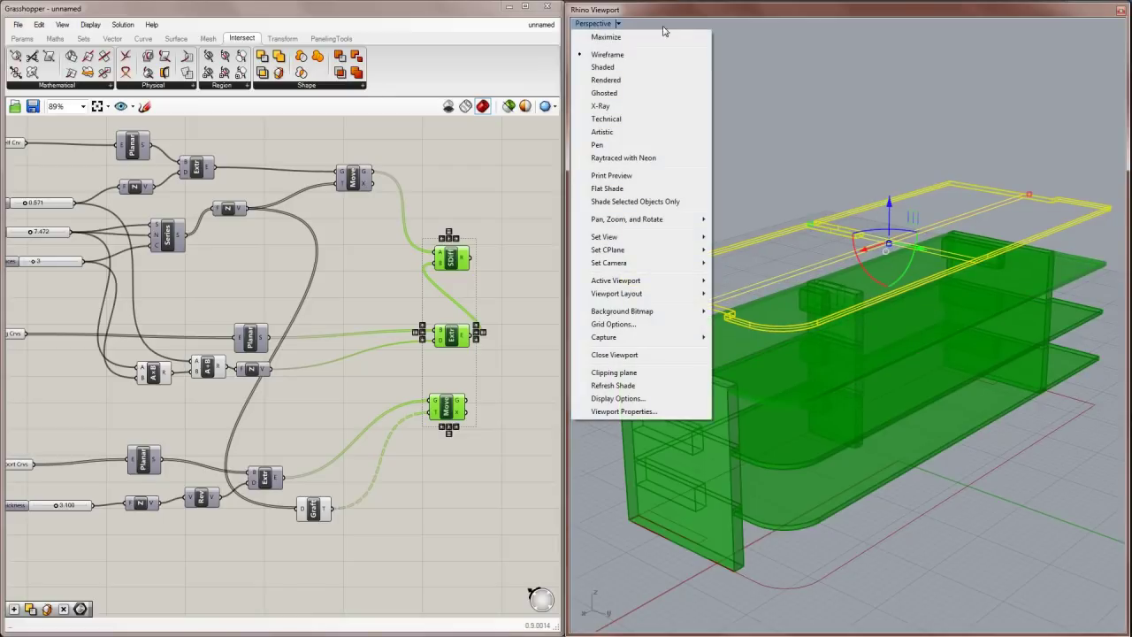
left_click(599, 78)
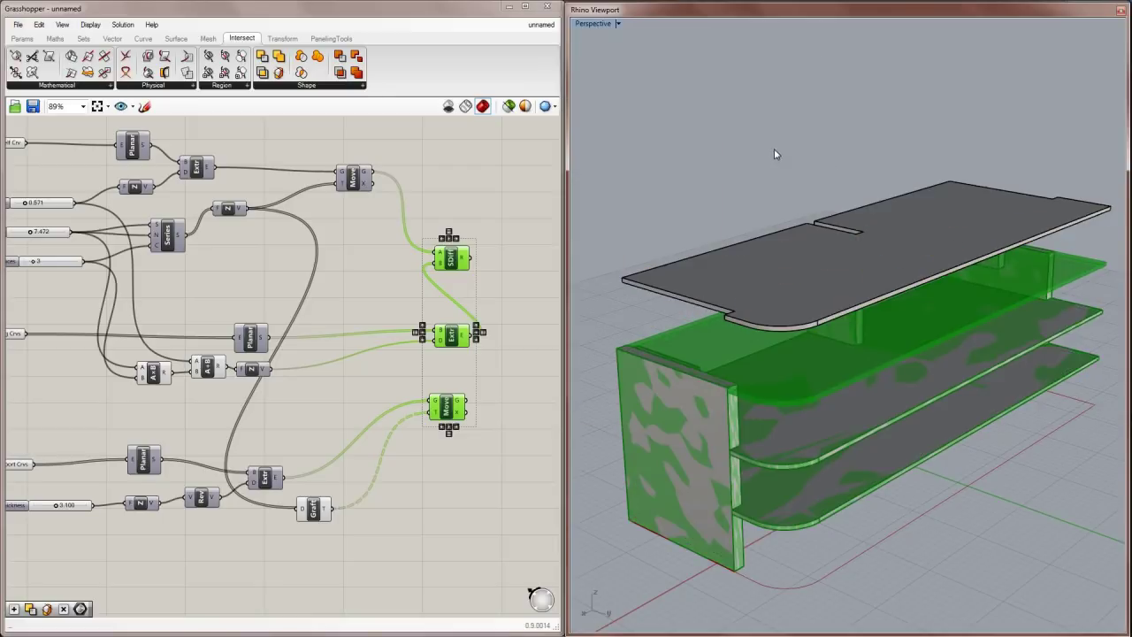
mouse_move(775, 154)
right_mouse_down()
mouse_move(887, 207)
mouse_move(917, 290)
mouse_move(909, 301)
mouse_move(899, 171)
mouse_move(909, 210)
mouse_move(891, 226)
mouse_move(763, 146)
right_mouse_up()
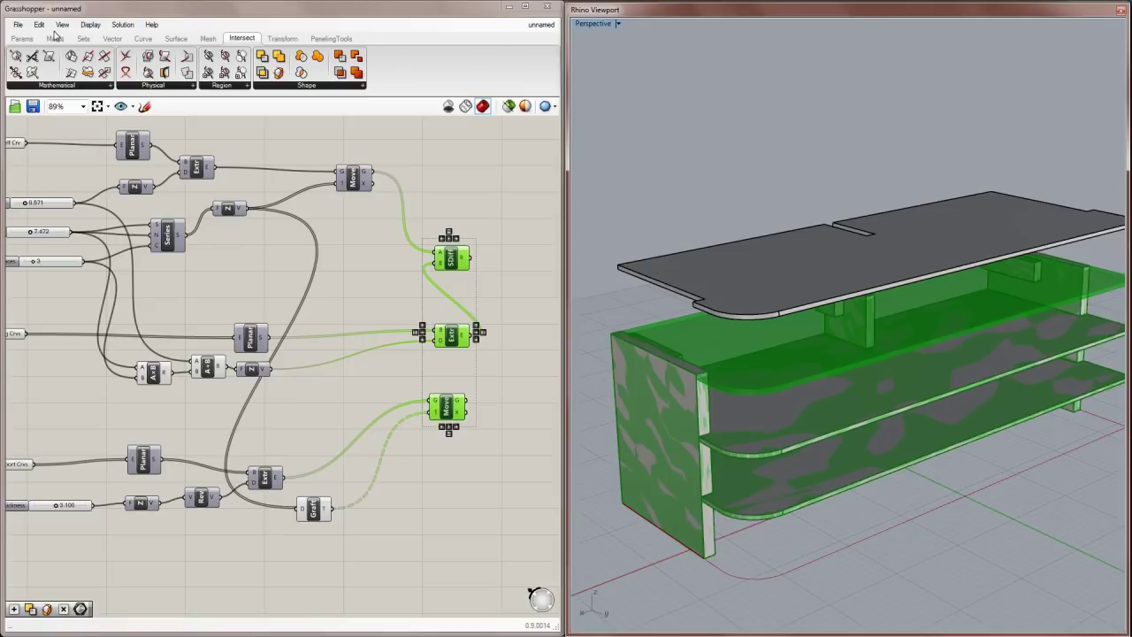
Step: Select the Shelf Crv parameter and inspect its referenced curve together with the full definition and the baked shelf
left_click(17, 27)
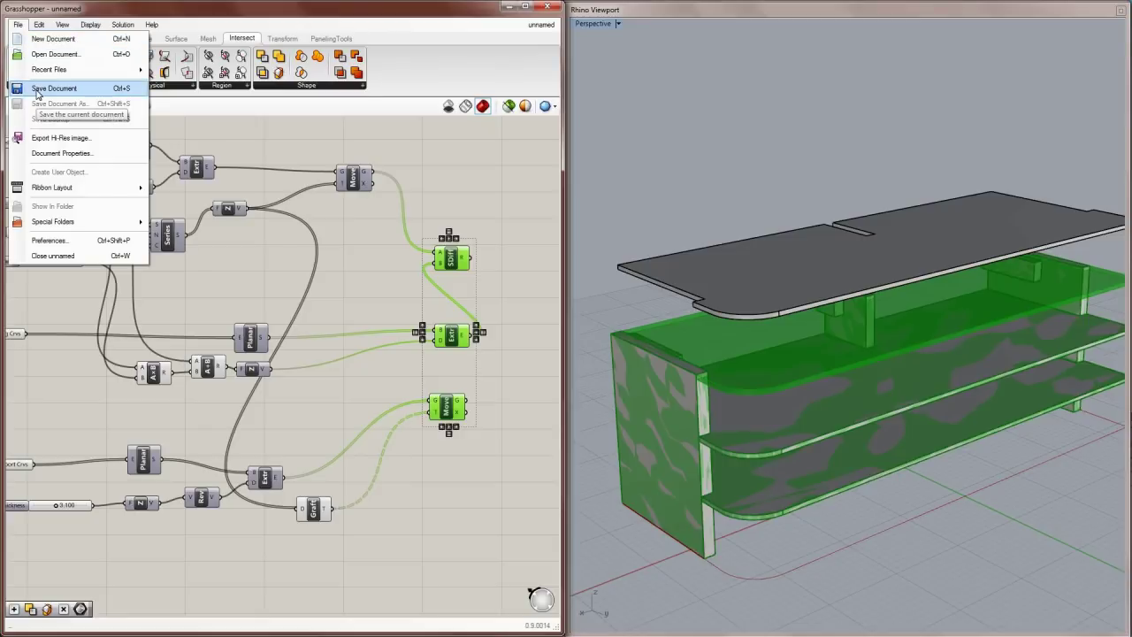
left_click(130, 176)
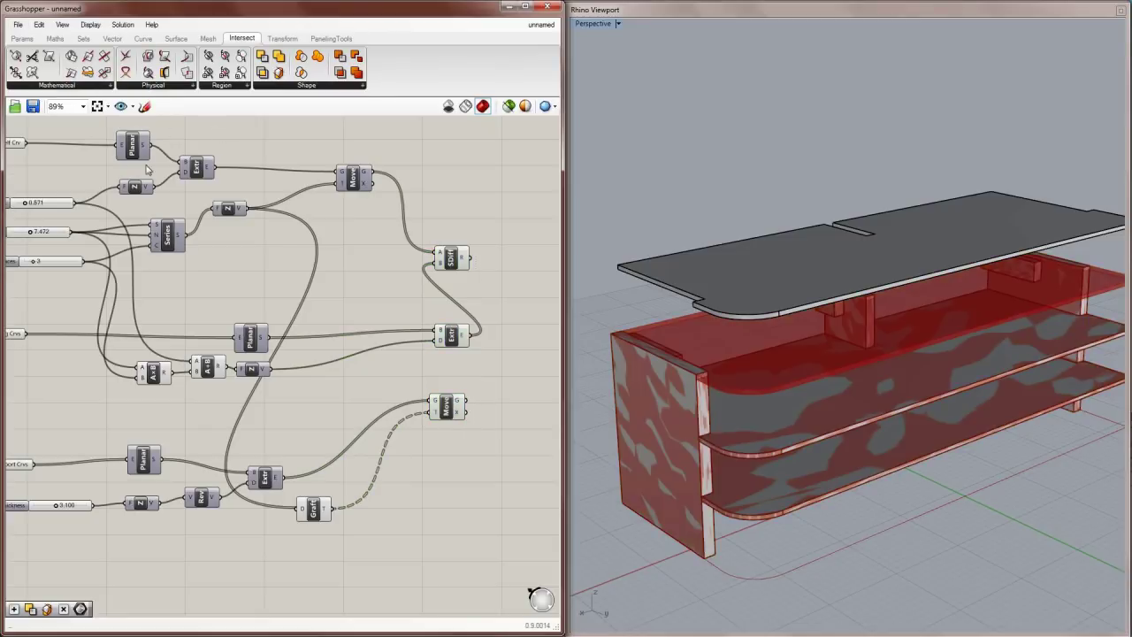
left_click(134, 153)
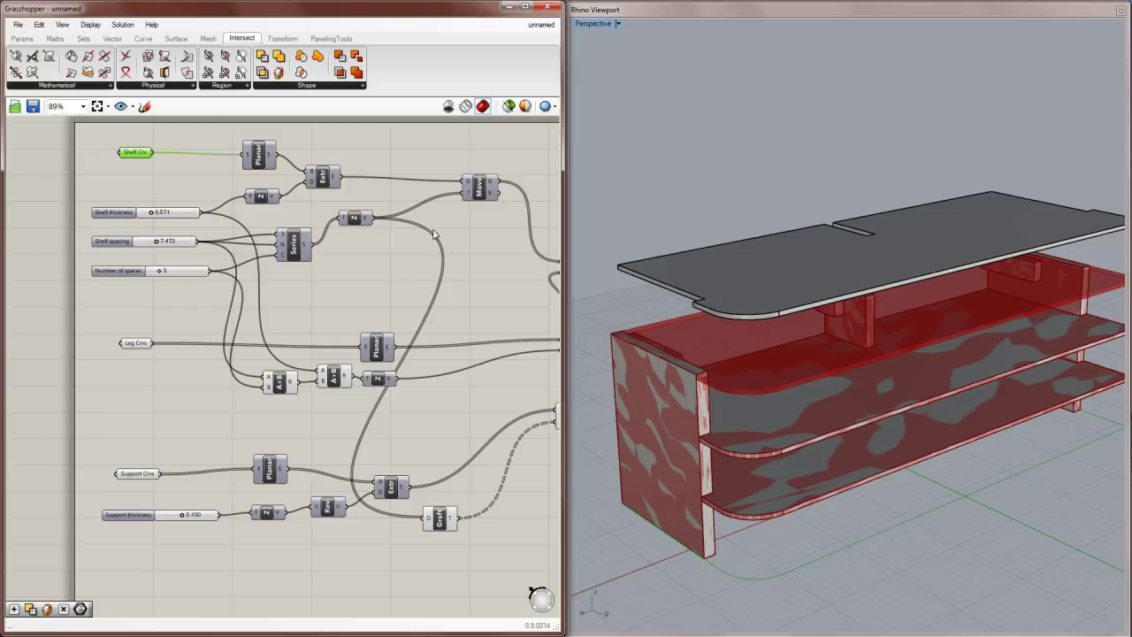
right_click_drag(430, 232, 361, 242)
right_click_drag(843, 255, 832, 241)
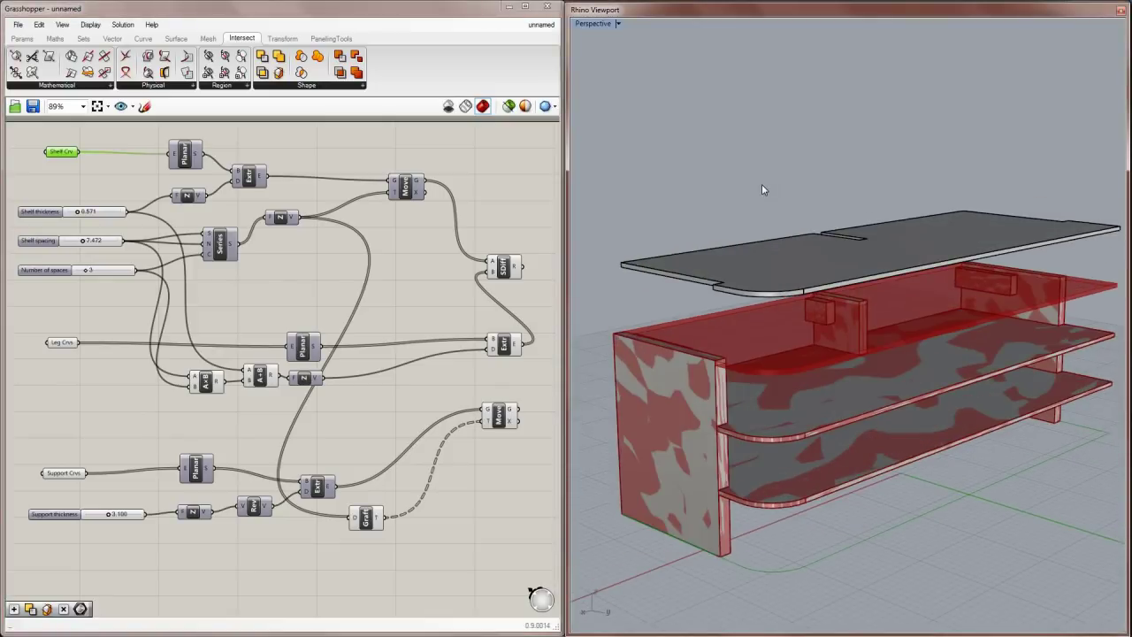